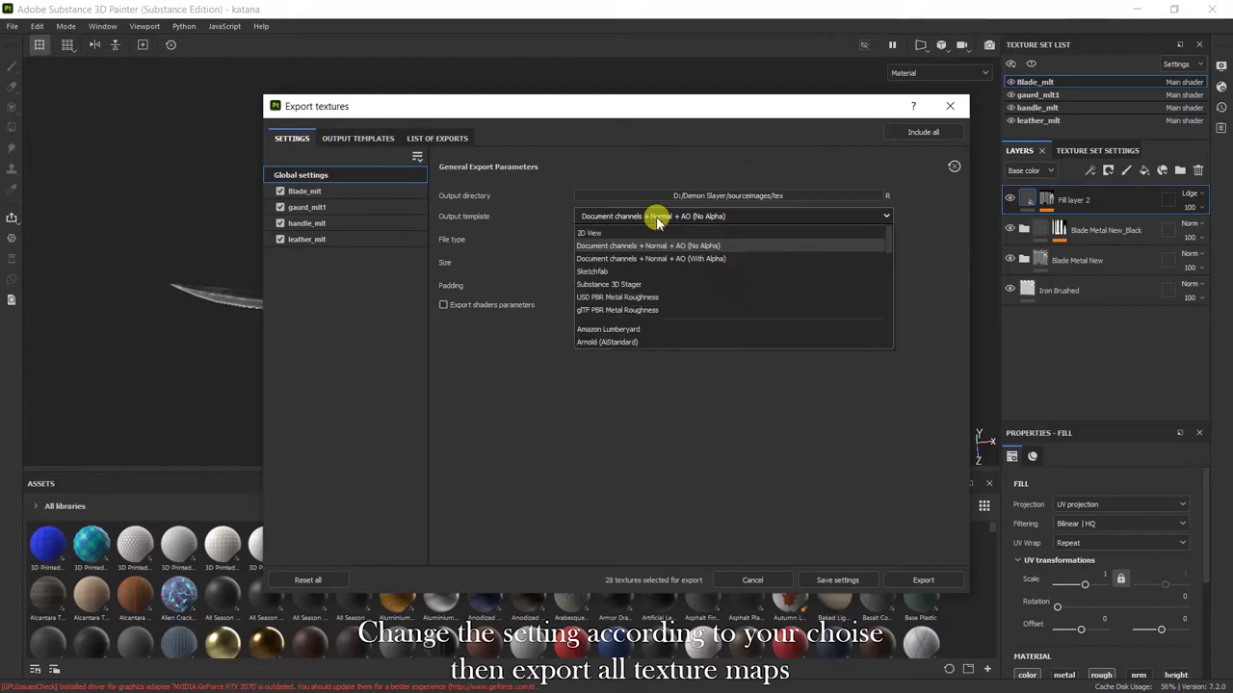
Export all katana texture sets with the Arnold (AiStandard) template as 8-bit png at size 4096.
click(607, 343)
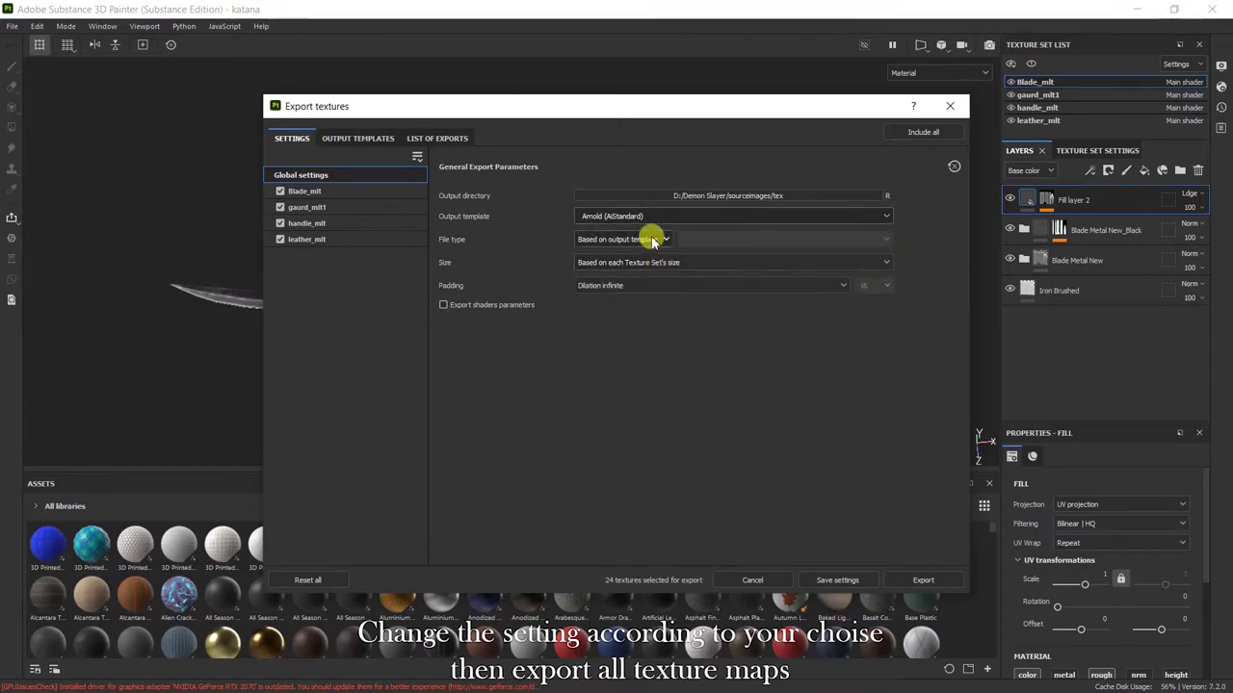
click(654, 240)
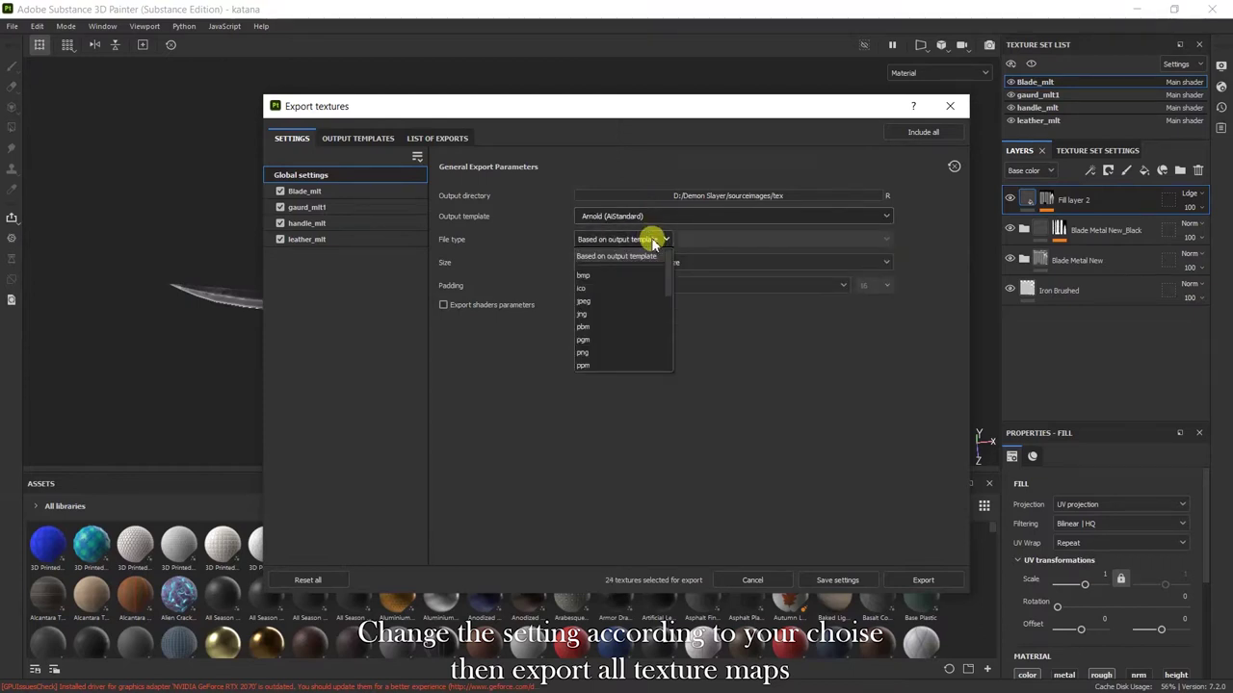
click(614, 353)
click(722, 265)
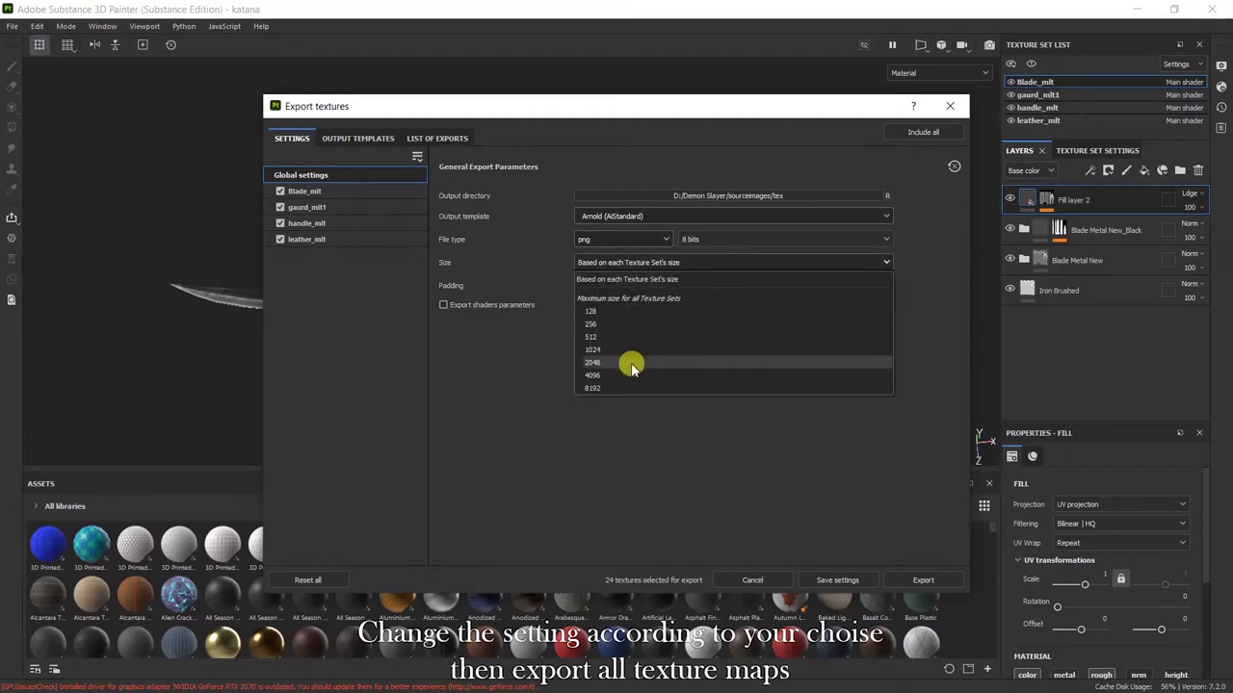
click(623, 378)
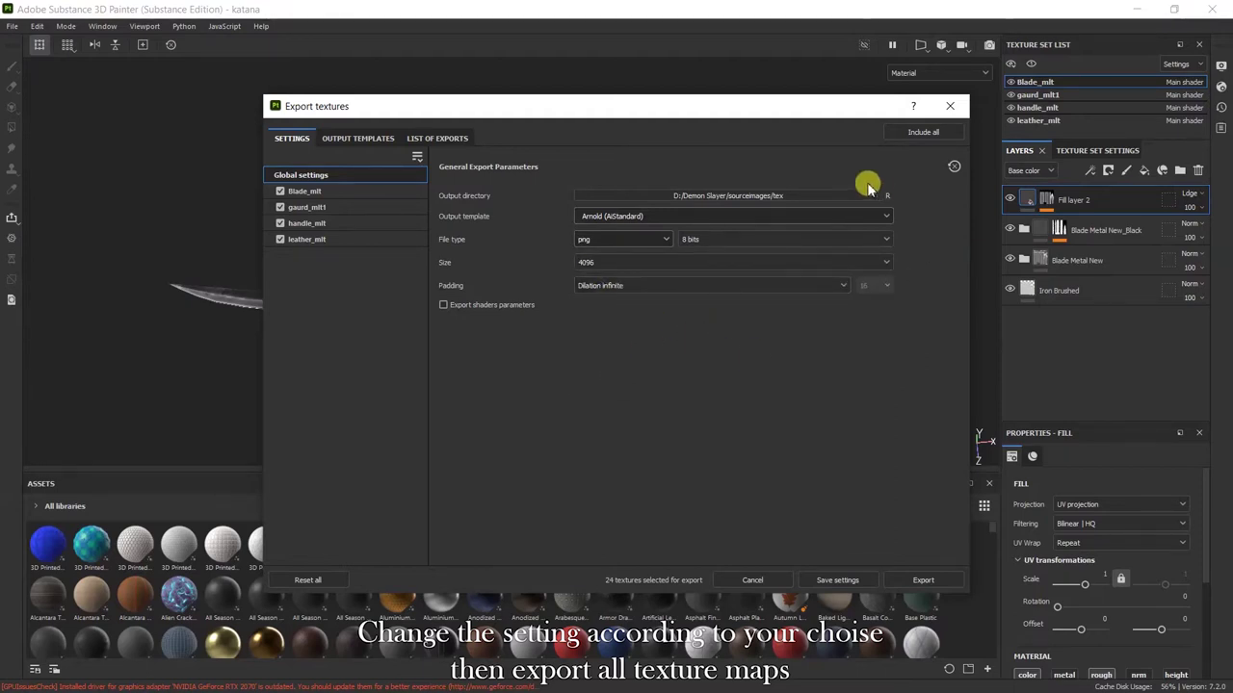
click(924, 581)
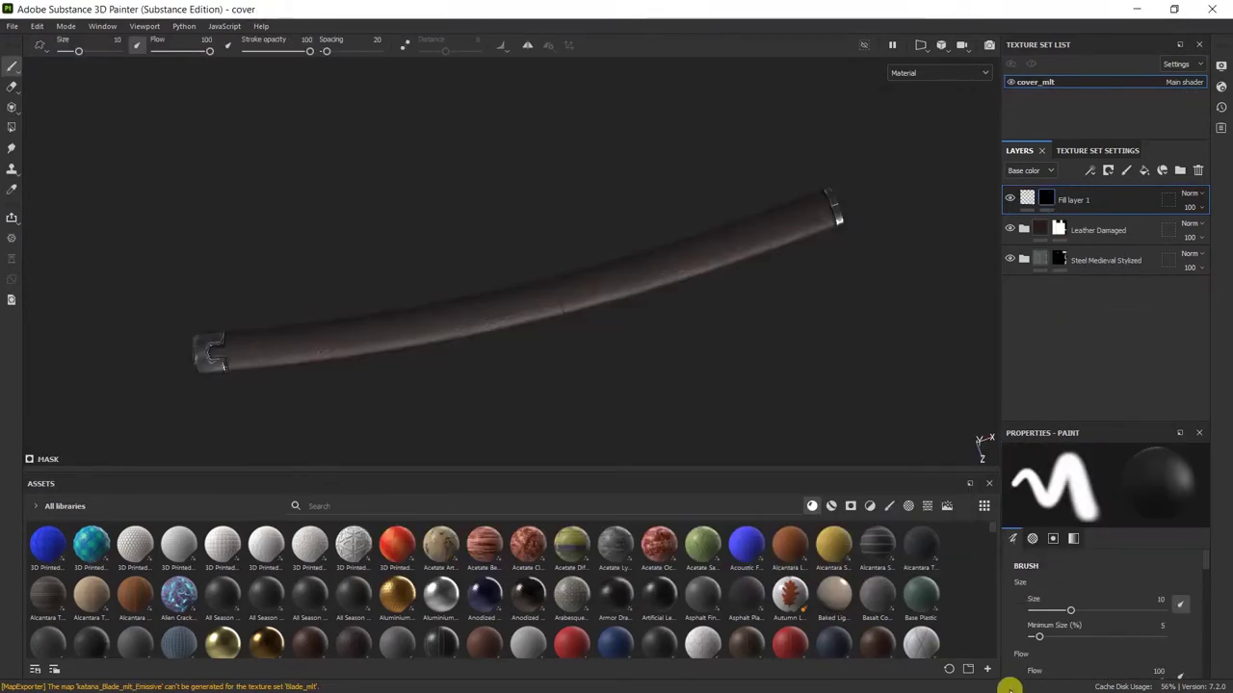
Export the cover_mlt textures with the Arnold (AiStandard) template as 8-bit png at size 2048.
click(11, 26)
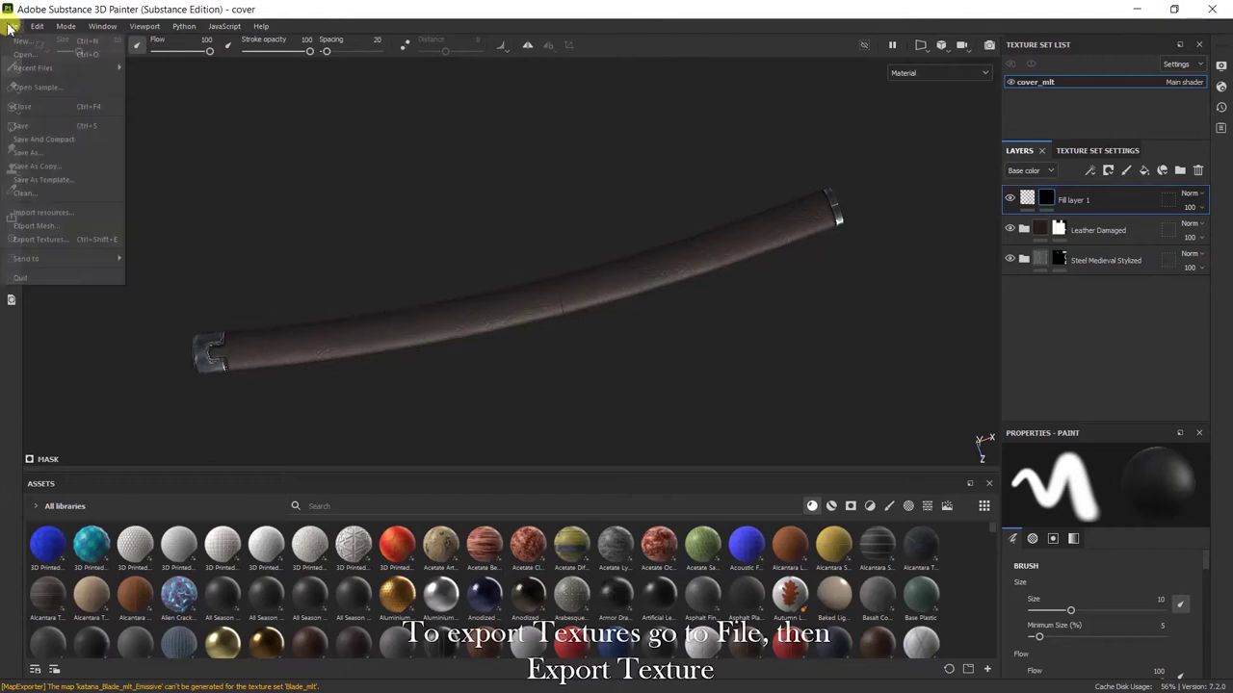
click(48, 239)
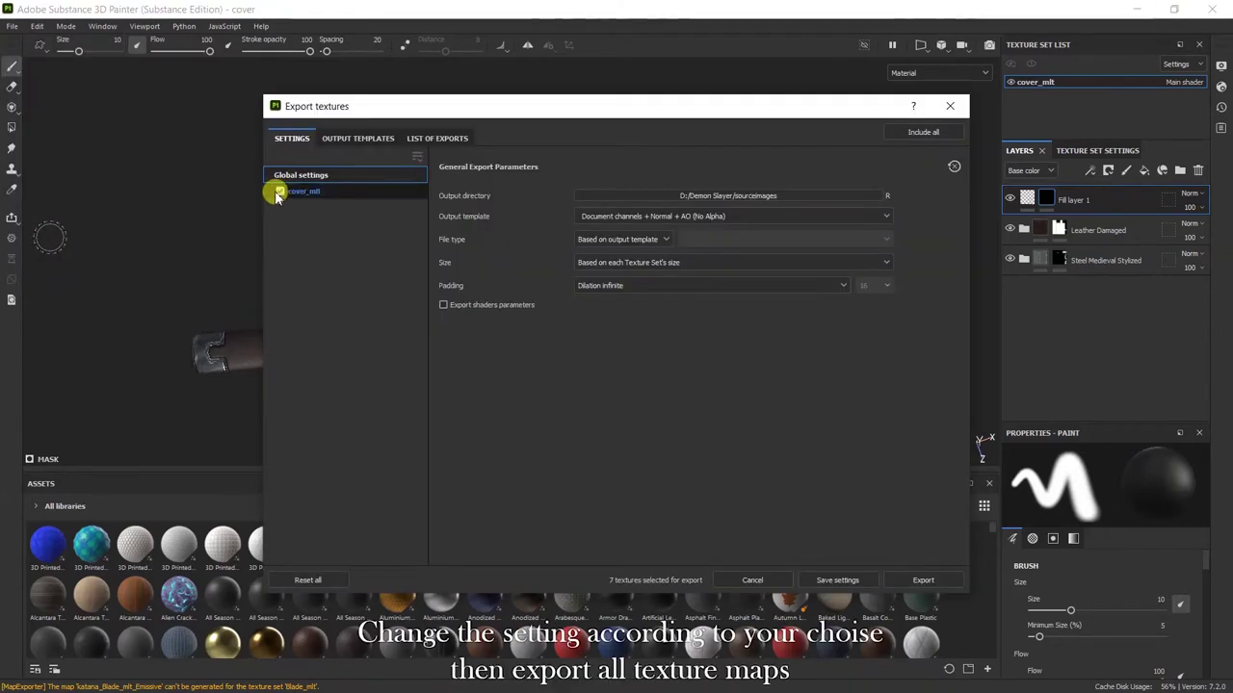
click(720, 216)
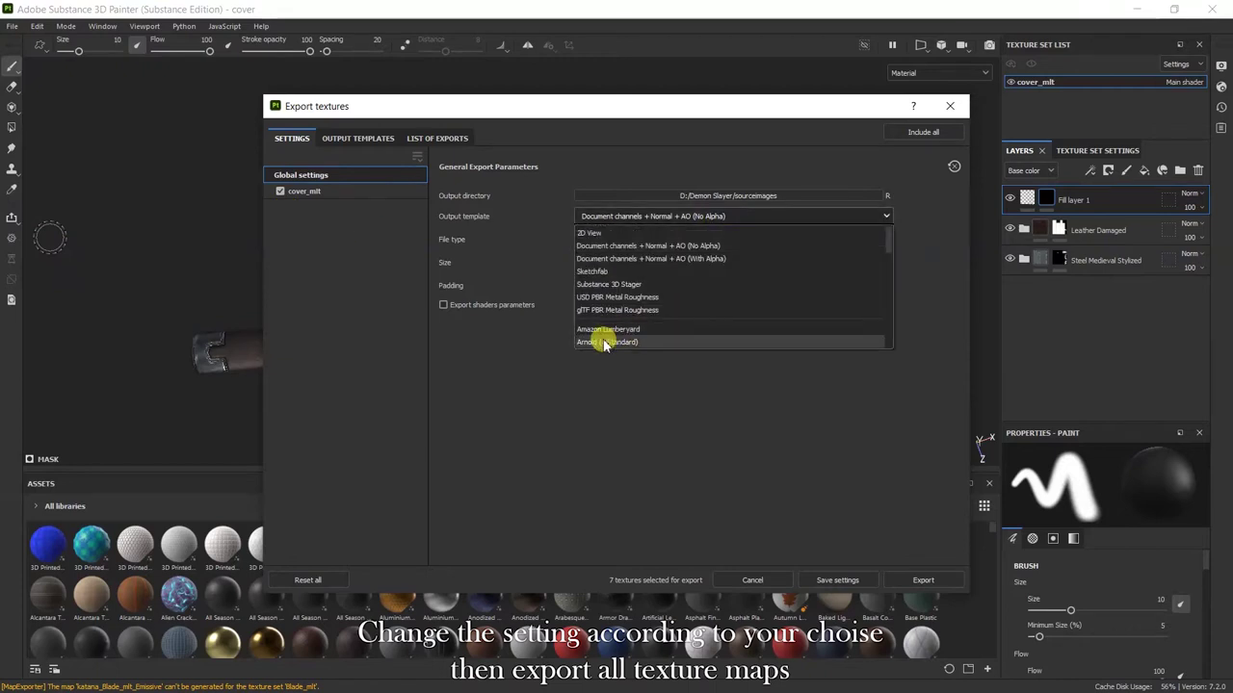
click(602, 342)
click(652, 241)
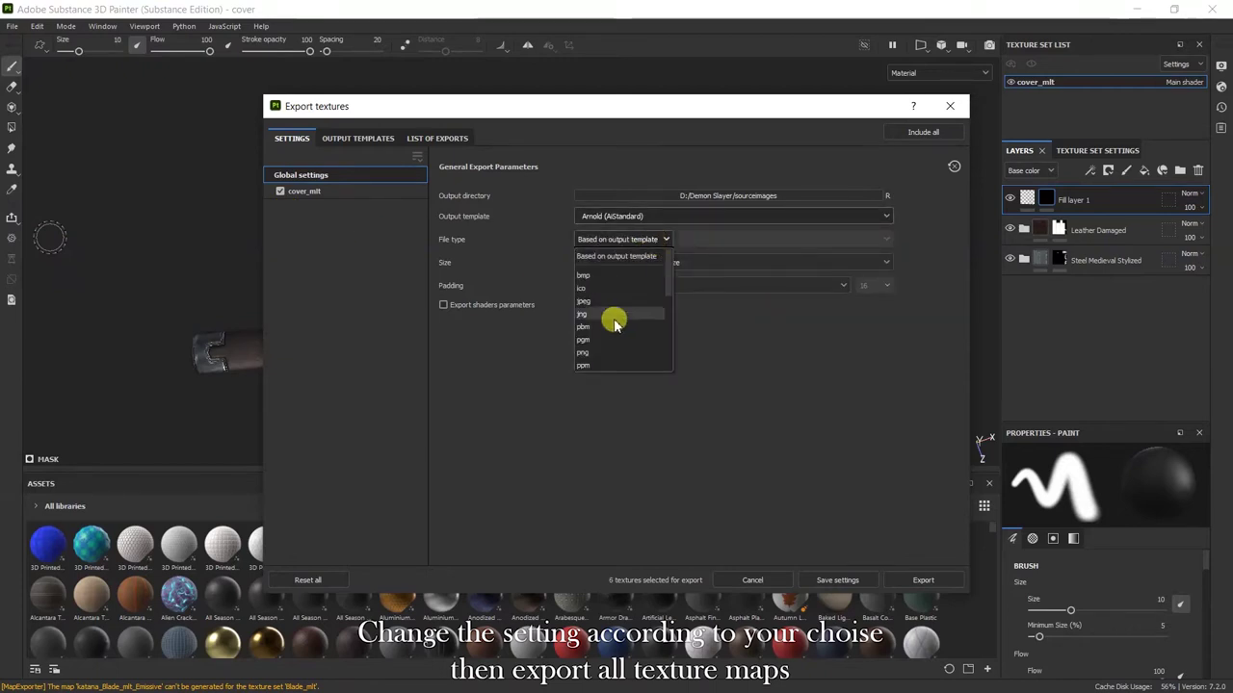
click(588, 351)
click(638, 260)
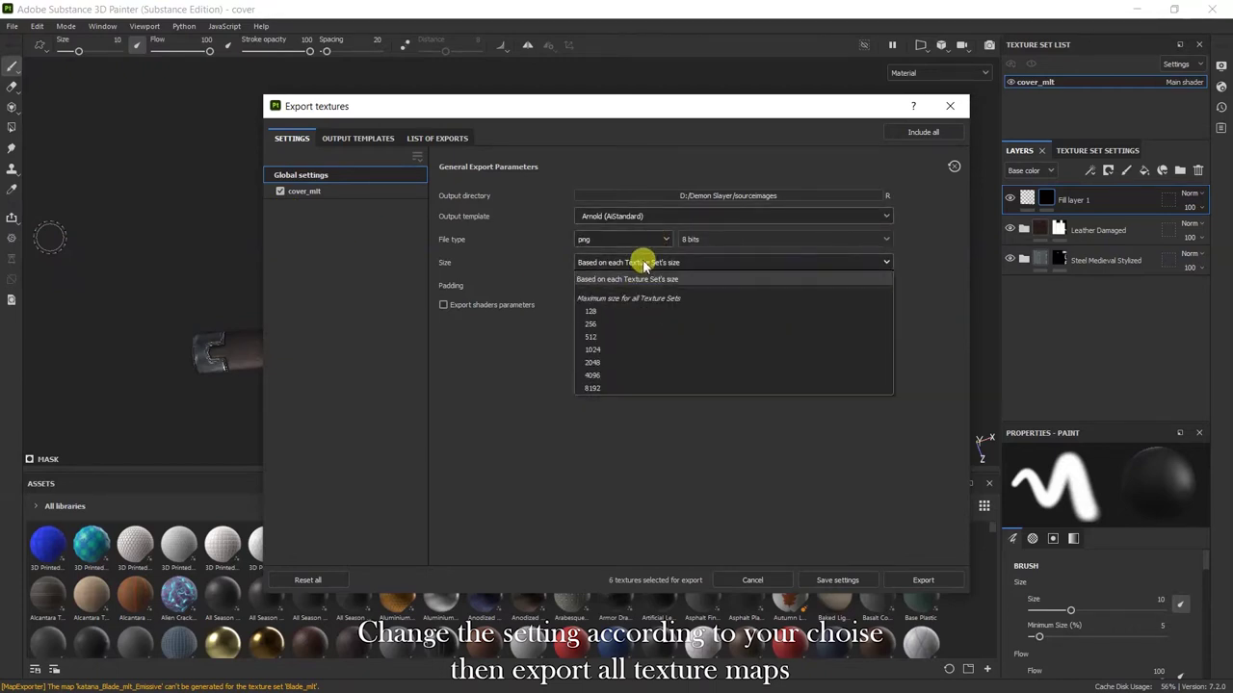
click(605, 362)
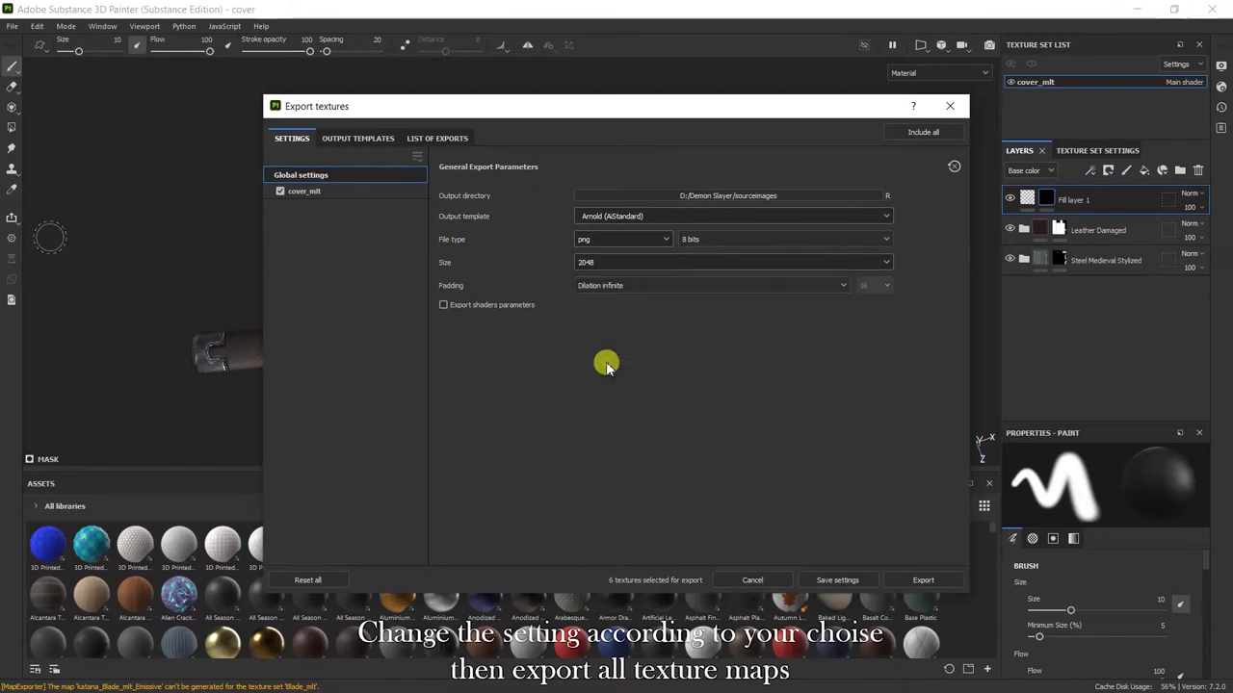
click(923, 580)
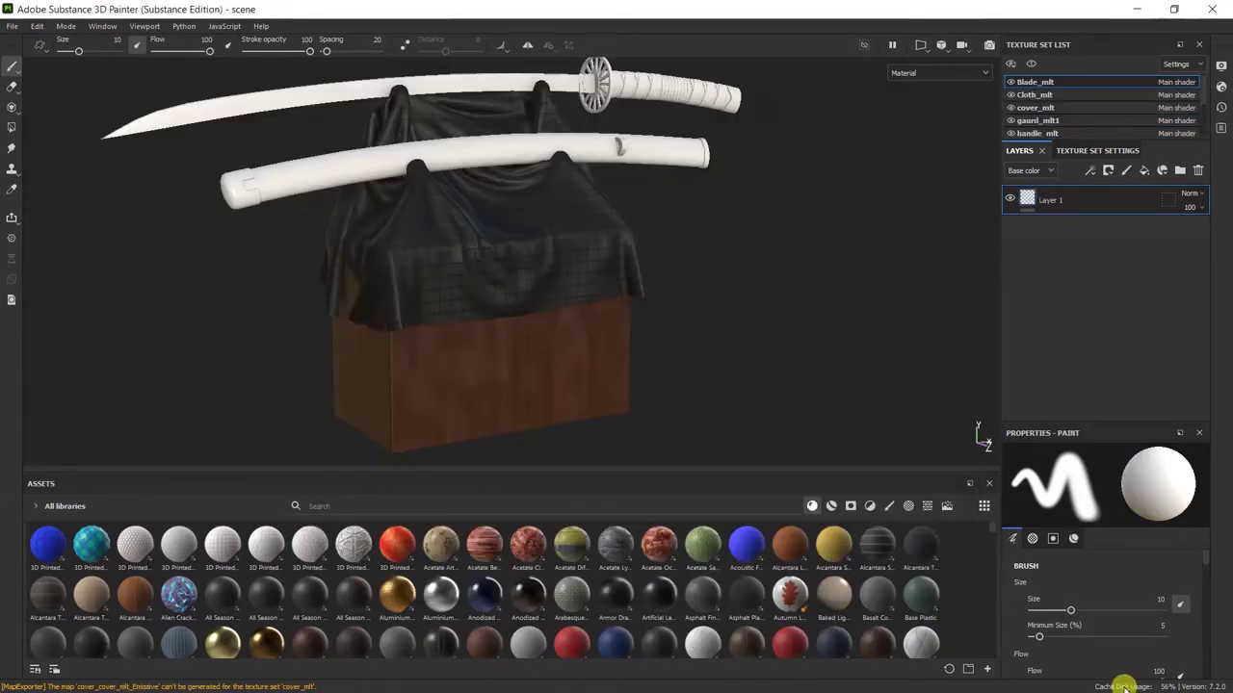
Start a texture export for the scene project and exclude Blade_mlt, cover_mlt, gaurd_mlt1, handle_mlt and leather_mlt.
click(12, 29)
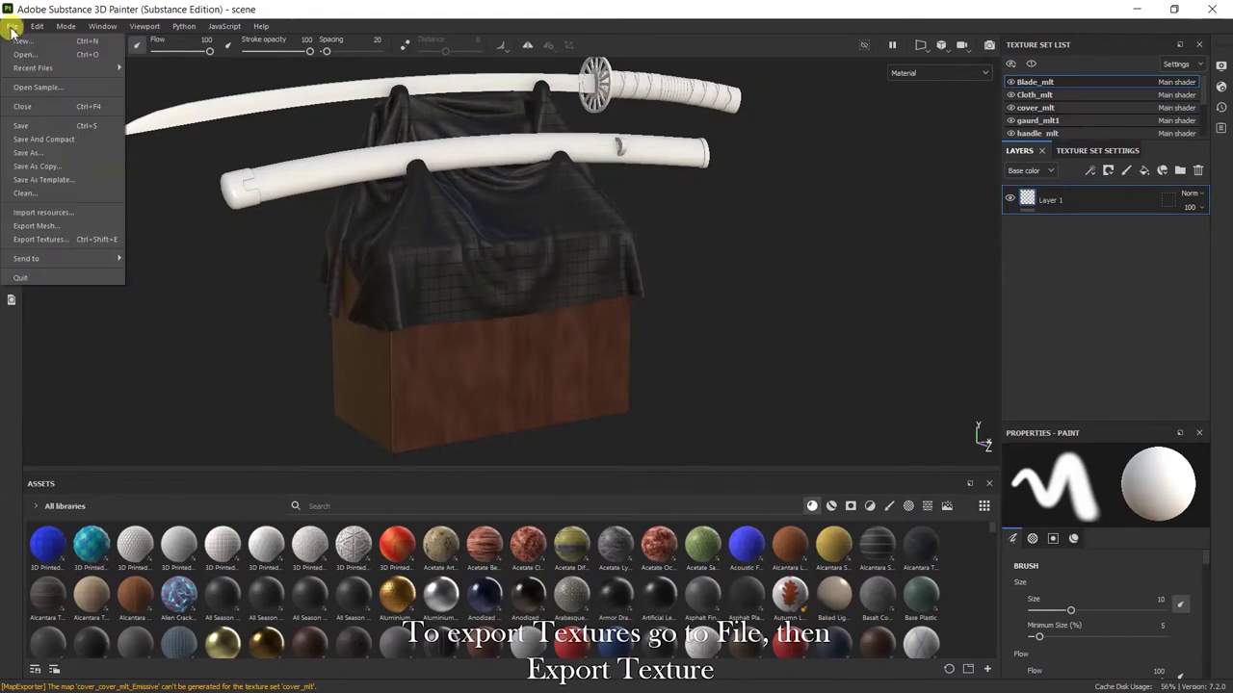
click(48, 241)
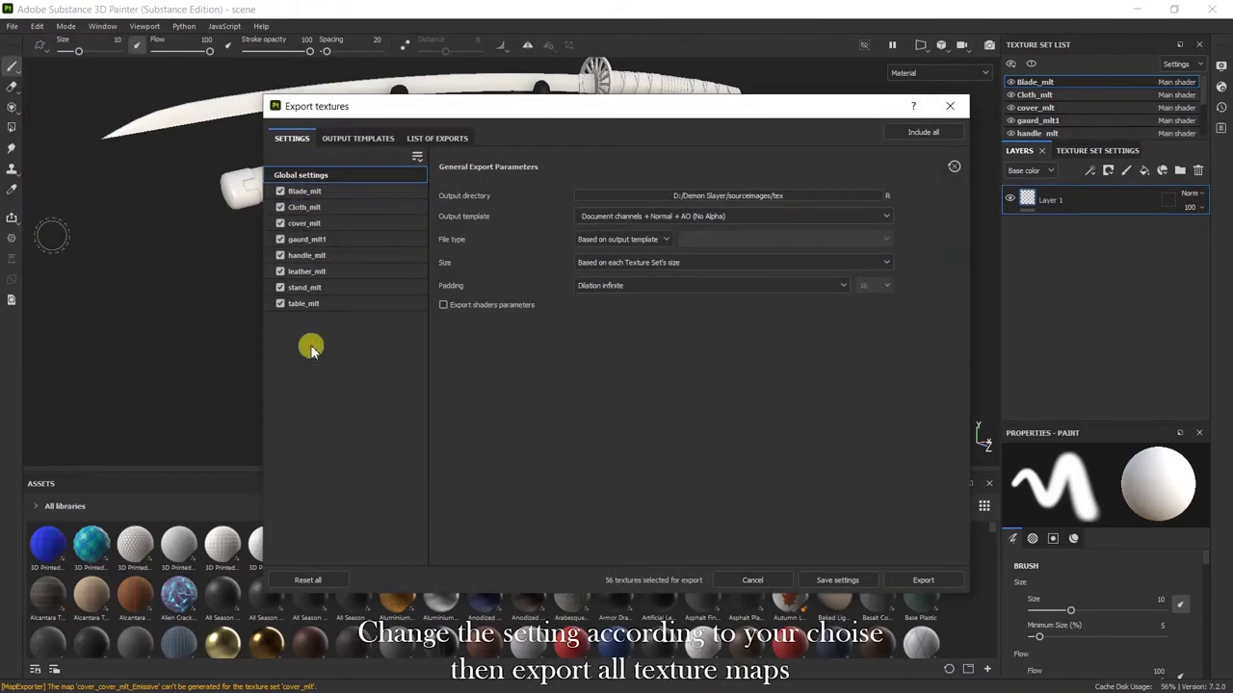
click(280, 192)
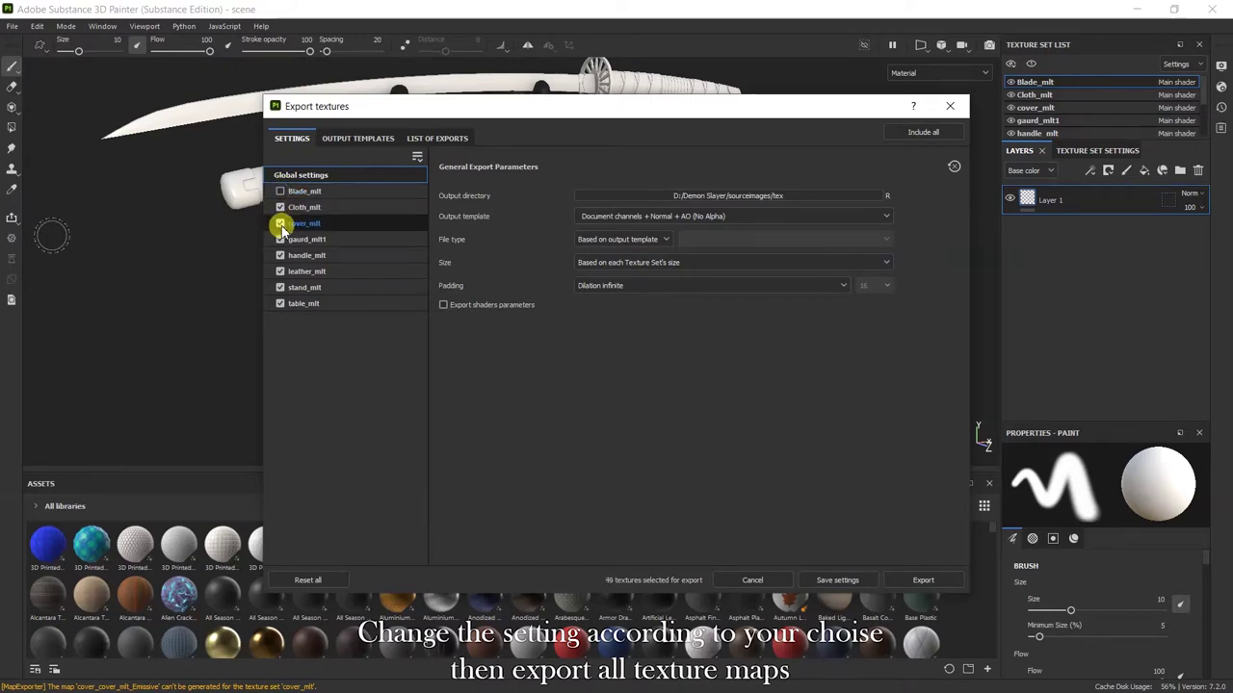
click(280, 239)
click(281, 255)
click(280, 272)
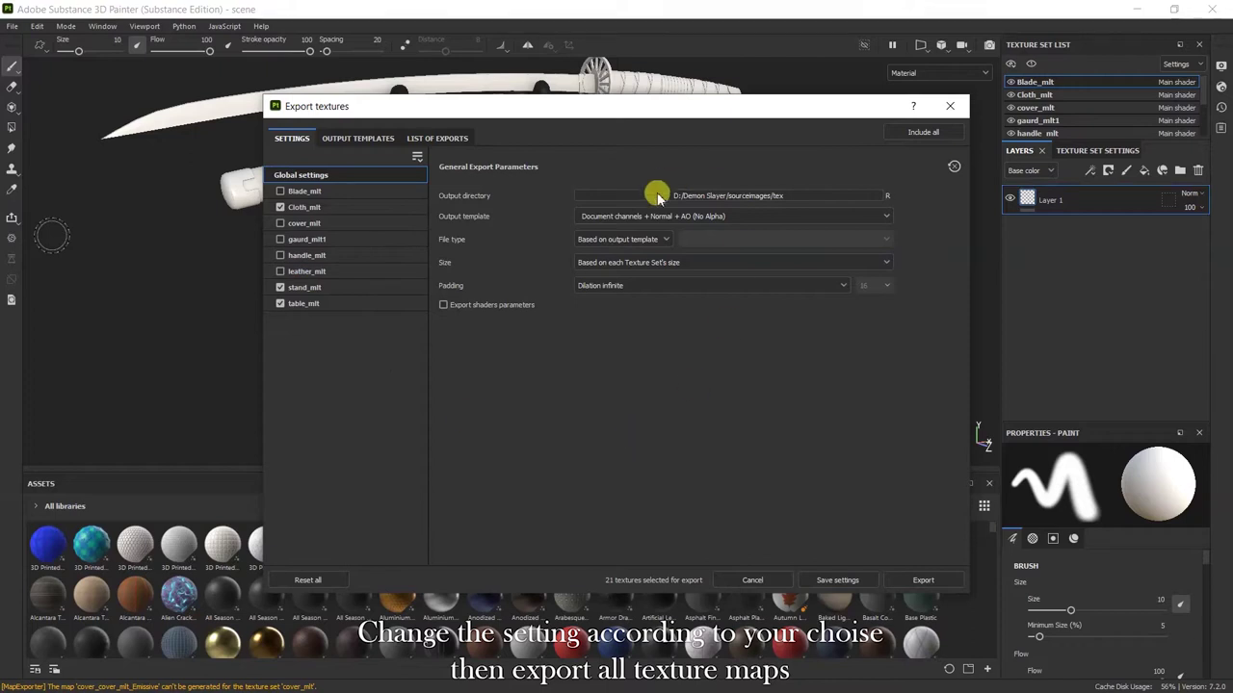
Export the Cloth_mlt, stand_mlt and table_mlt textures with the Arnold (AiStandard) template as 8-bit png at size 4096.
click(703, 216)
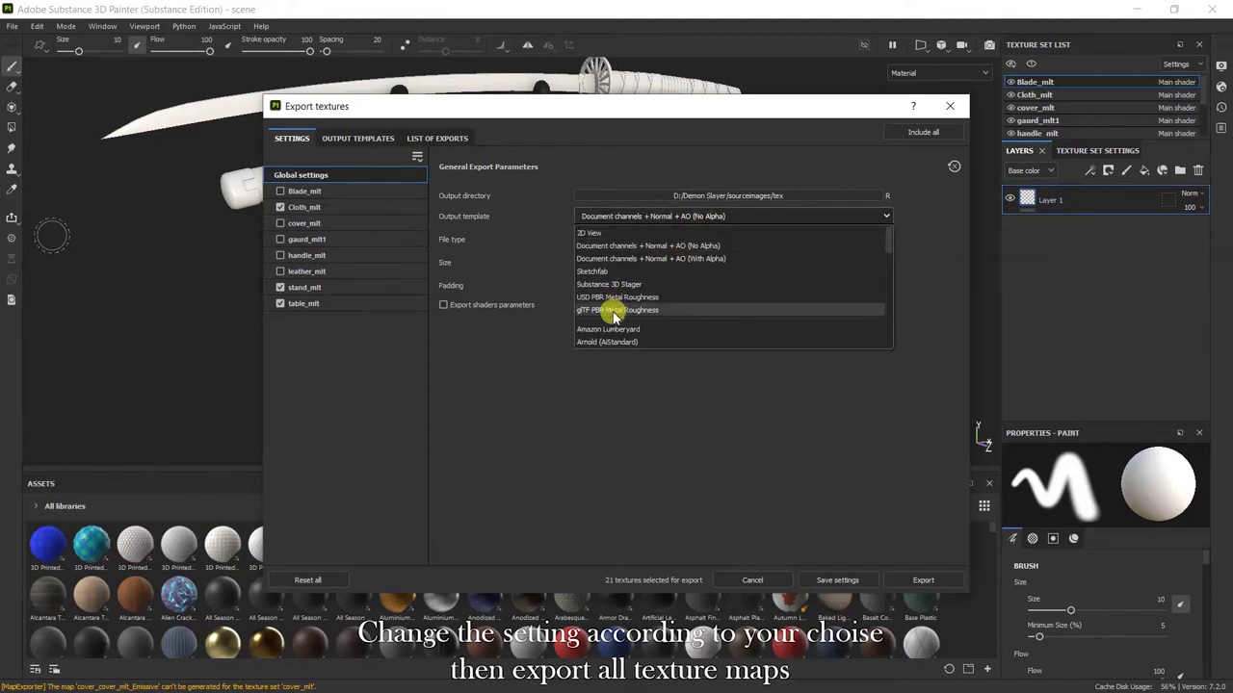
click(611, 343)
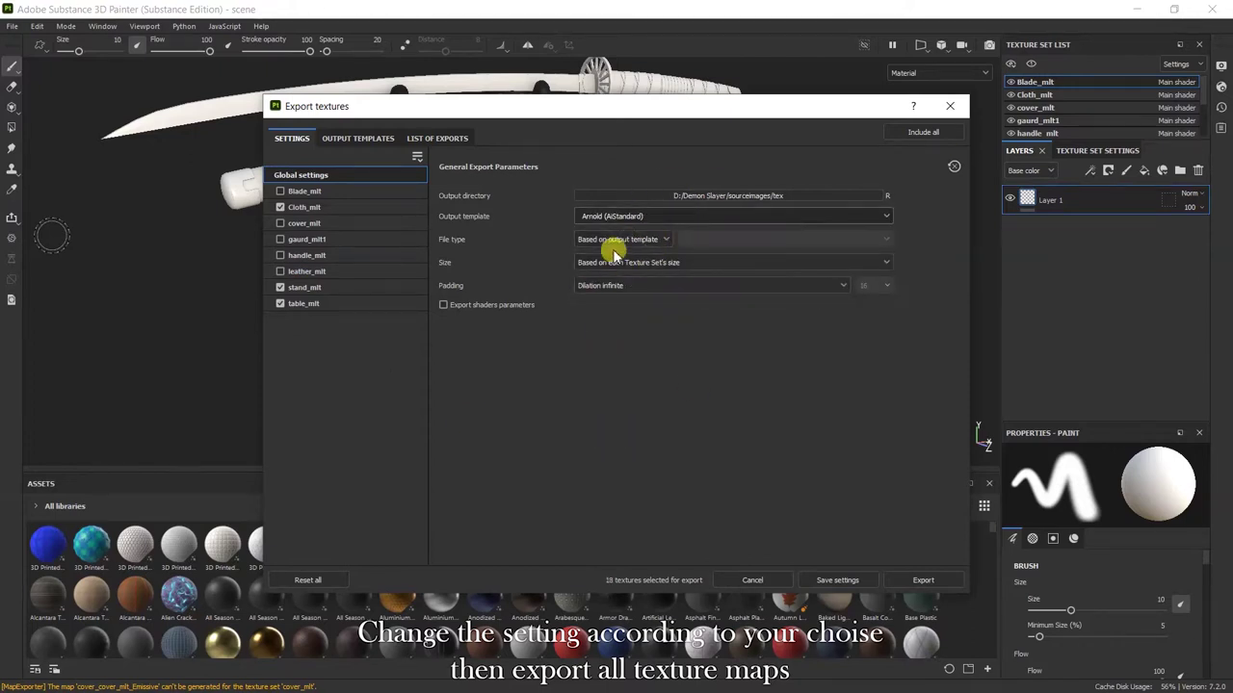
click(641, 239)
click(609, 339)
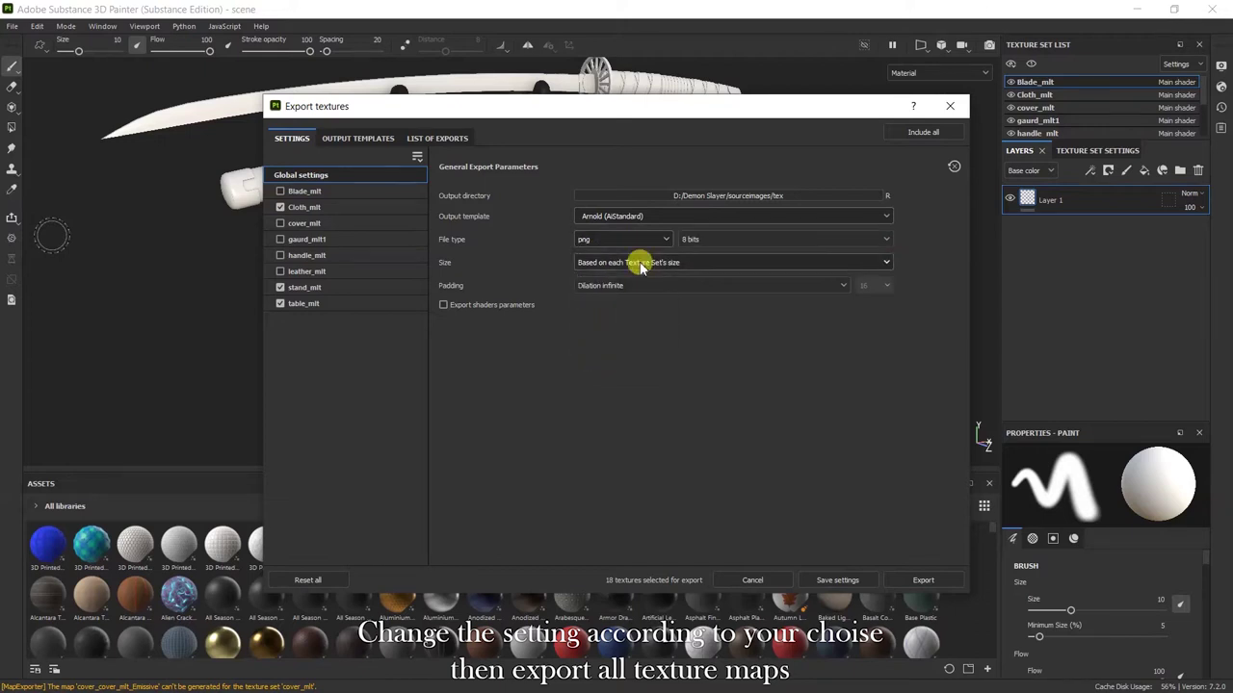
click(636, 264)
click(595, 366)
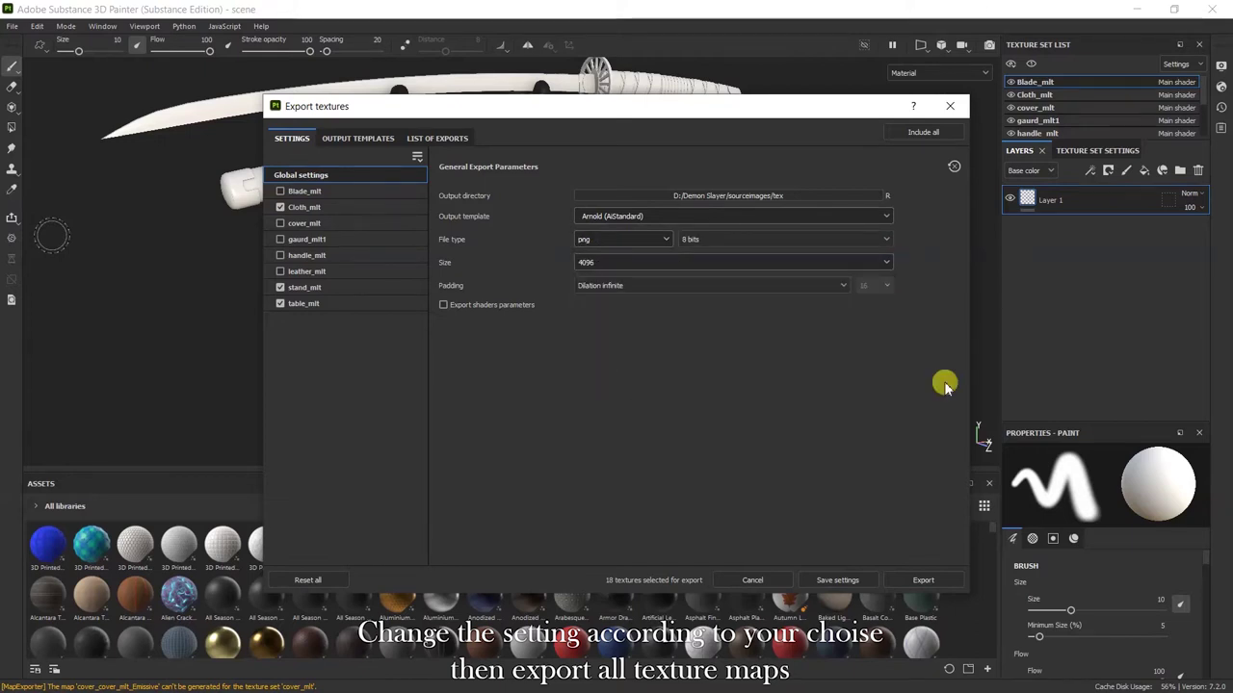
click(930, 580)
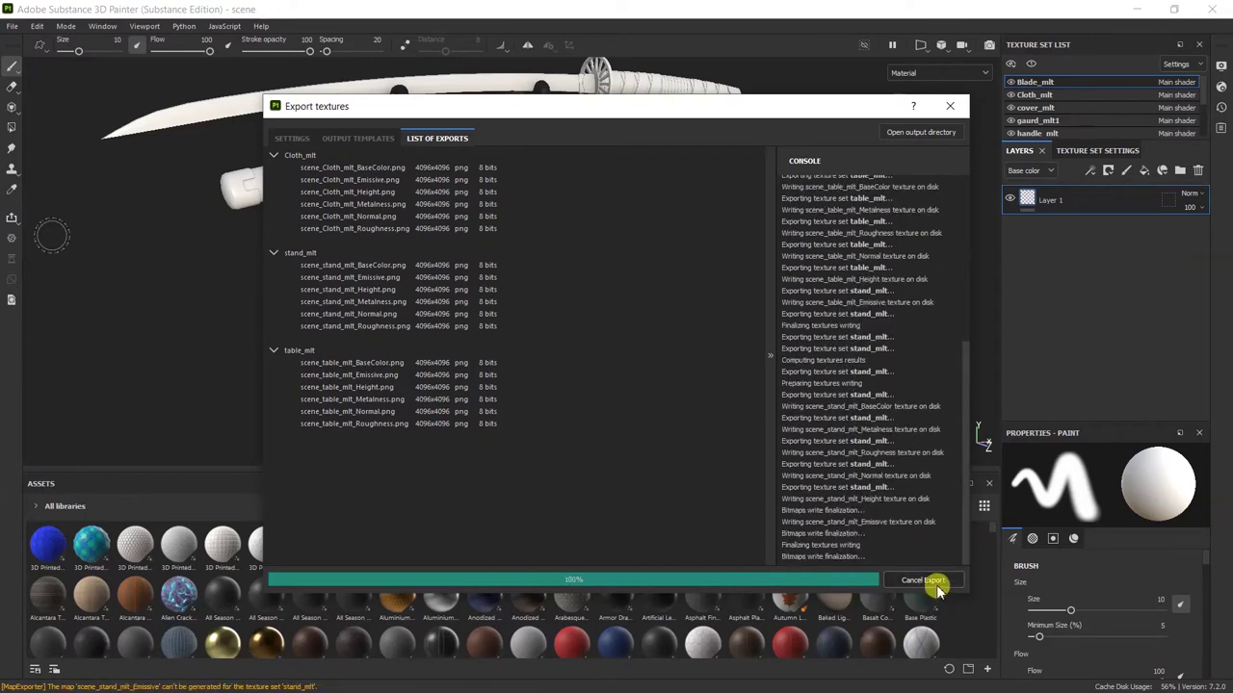
Include all eight texture sets in the export again and set the output template to Document channels + Normal + AO (No Alpha).
click(281, 138)
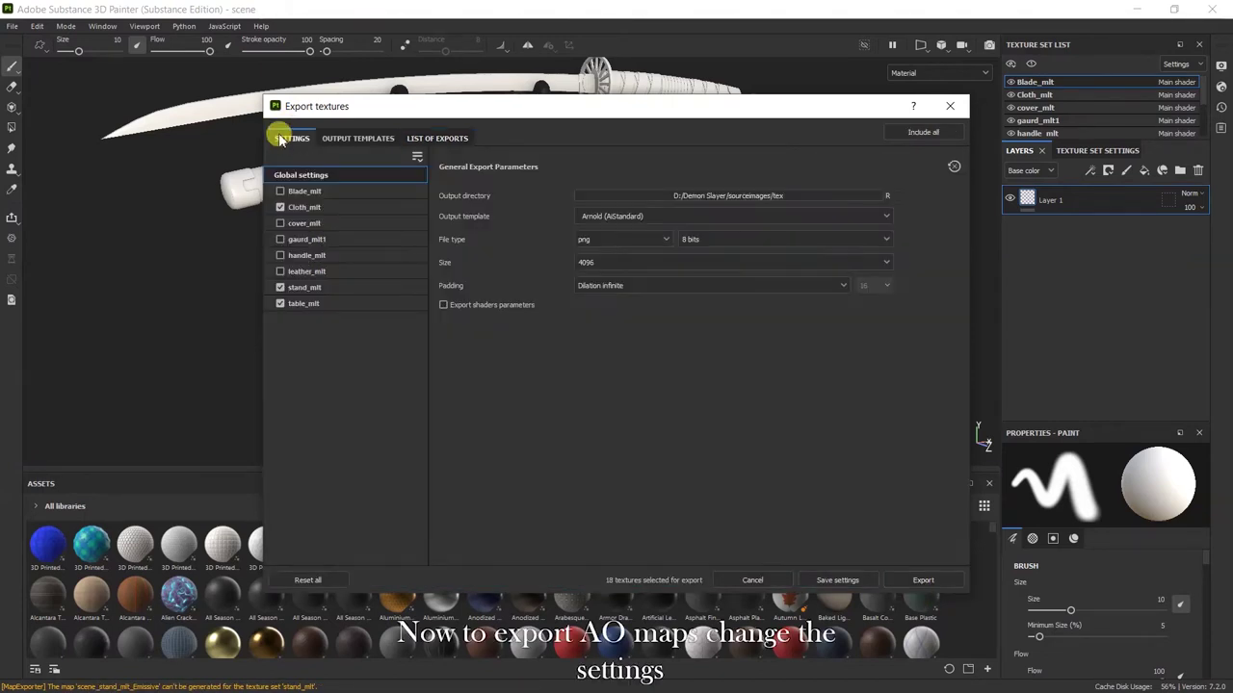
click(280, 190)
click(280, 222)
click(280, 239)
click(280, 255)
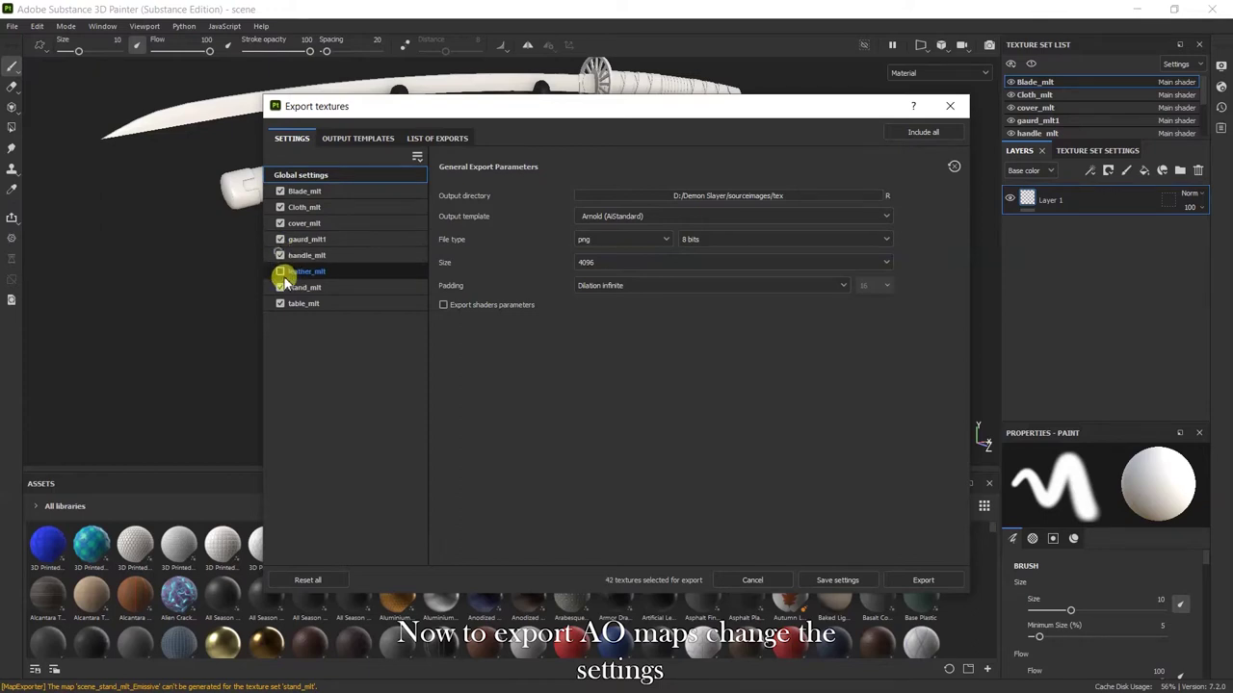
click(666, 217)
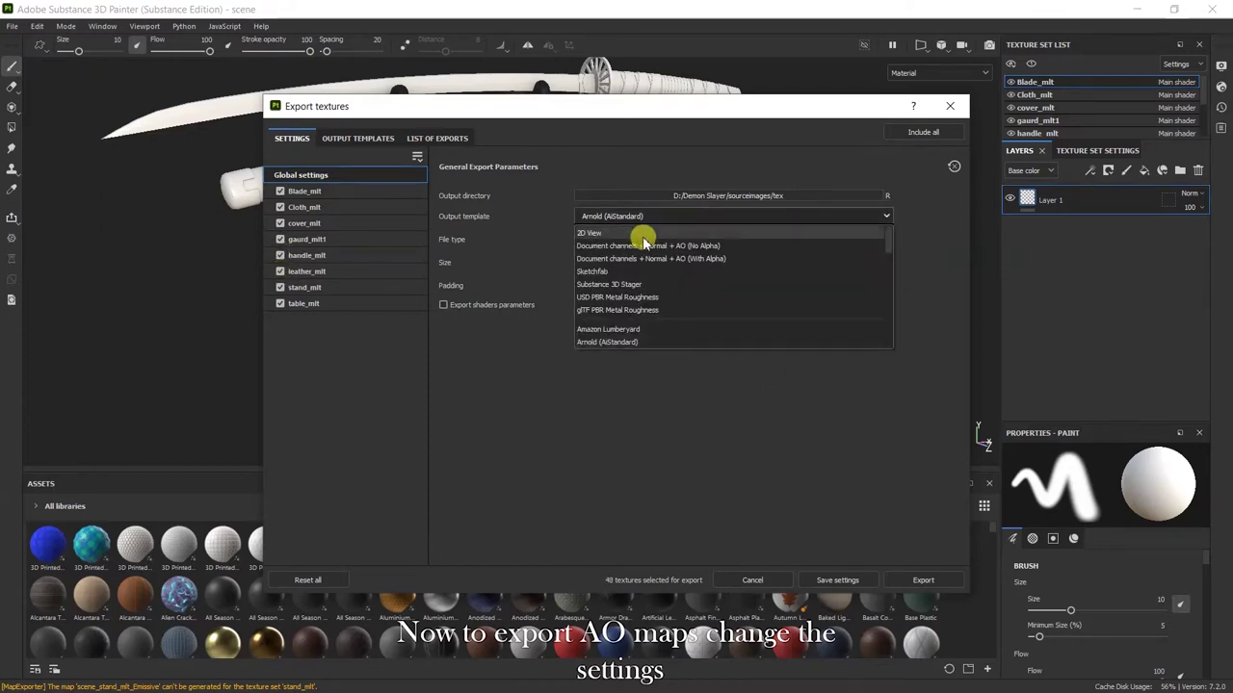
click(631, 246)
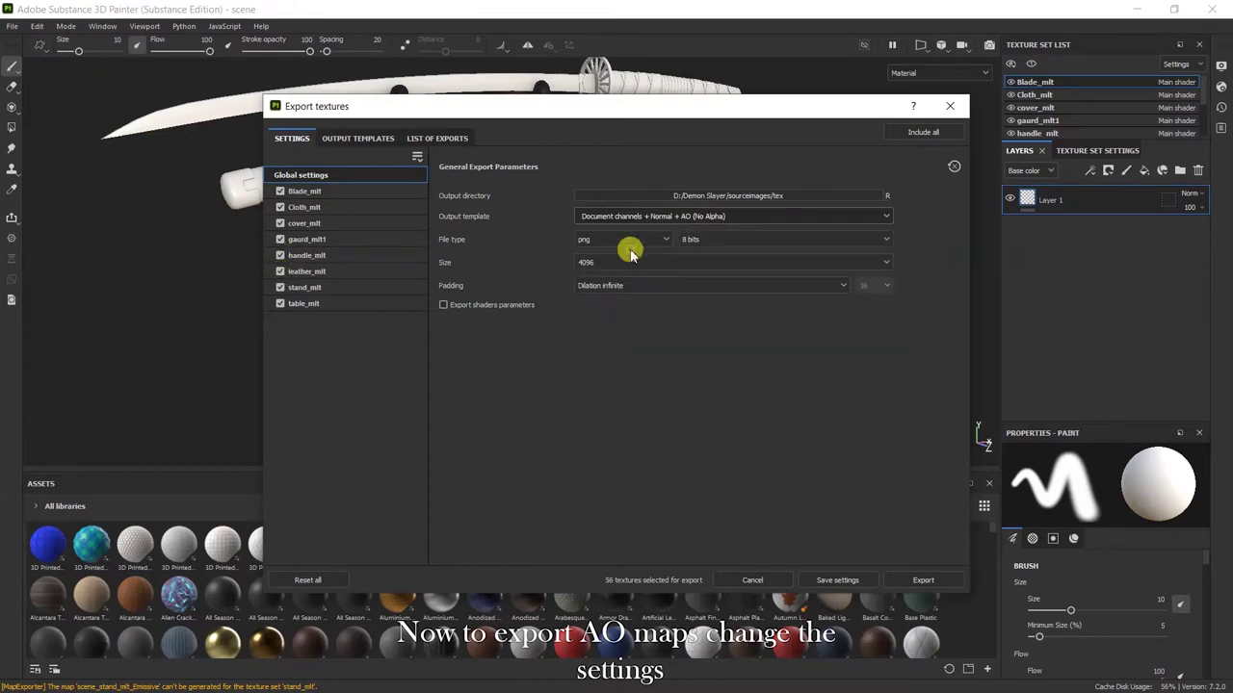
Exclude every Blade_mlt output map from Base_color through Normal_OpenGL, keeping only Mixed_AO.
click(330, 190)
click(444, 338)
click(444, 361)
click(444, 382)
click(444, 404)
click(444, 426)
click(444, 447)
Exclude all output maps except Mixed_AO for the Cloth_mlt, cover_mlt and gaurd_mlt1 texture sets.
click(333, 208)
drag(443, 337, 444, 448)
click(311, 223)
drag(445, 337, 451, 448)
click(333, 243)
drag(446, 338, 448, 448)
Exclude all output maps except Mixed_AO for the handle_mlt, leather_mlt and stand_mlt texture sets.
click(314, 261)
click(341, 276)
click(341, 271)
click(443, 338)
click(443, 426)
click(443, 448)
click(304, 287)
click(443, 338)
click(443, 426)
click(444, 448)
Limit table_mlt's output maps to Mixed_AO and export the AO maps of all sets to D:/Demon Slayer/sourceimages/tex/ao.
click(305, 304)
click(443, 338)
click(443, 360)
click(444, 382)
click(443, 404)
click(443, 426)
click(443, 448)
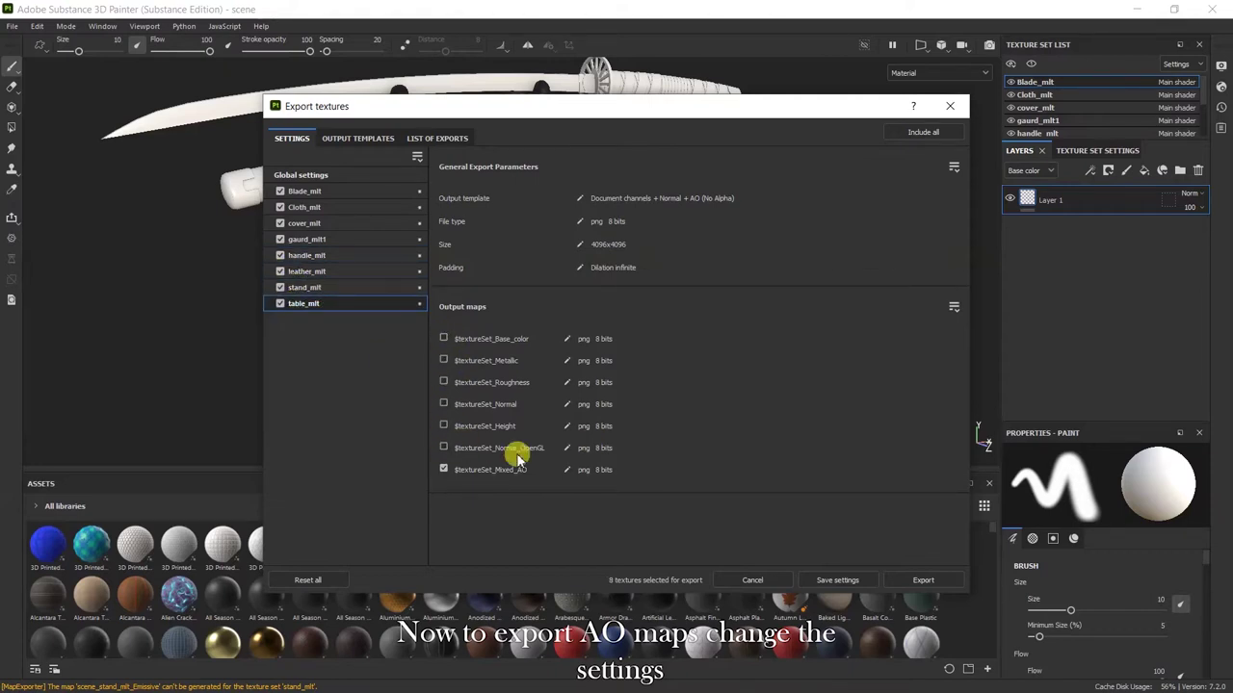
click(309, 177)
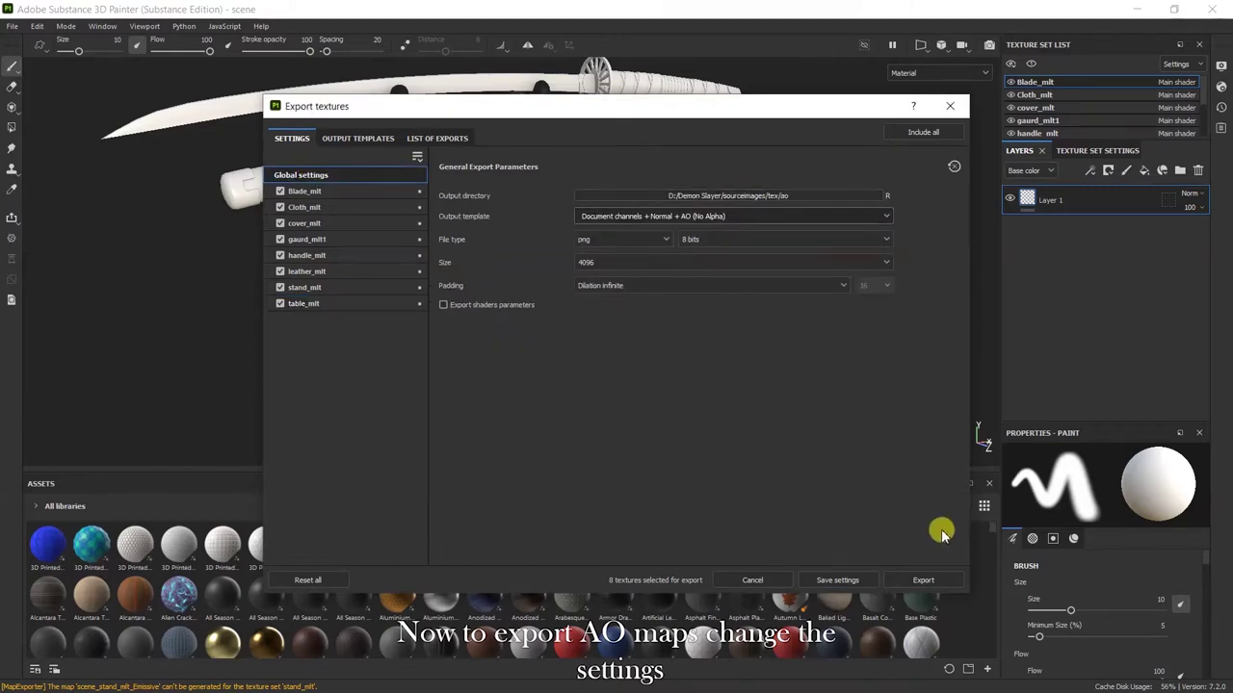
click(922, 581)
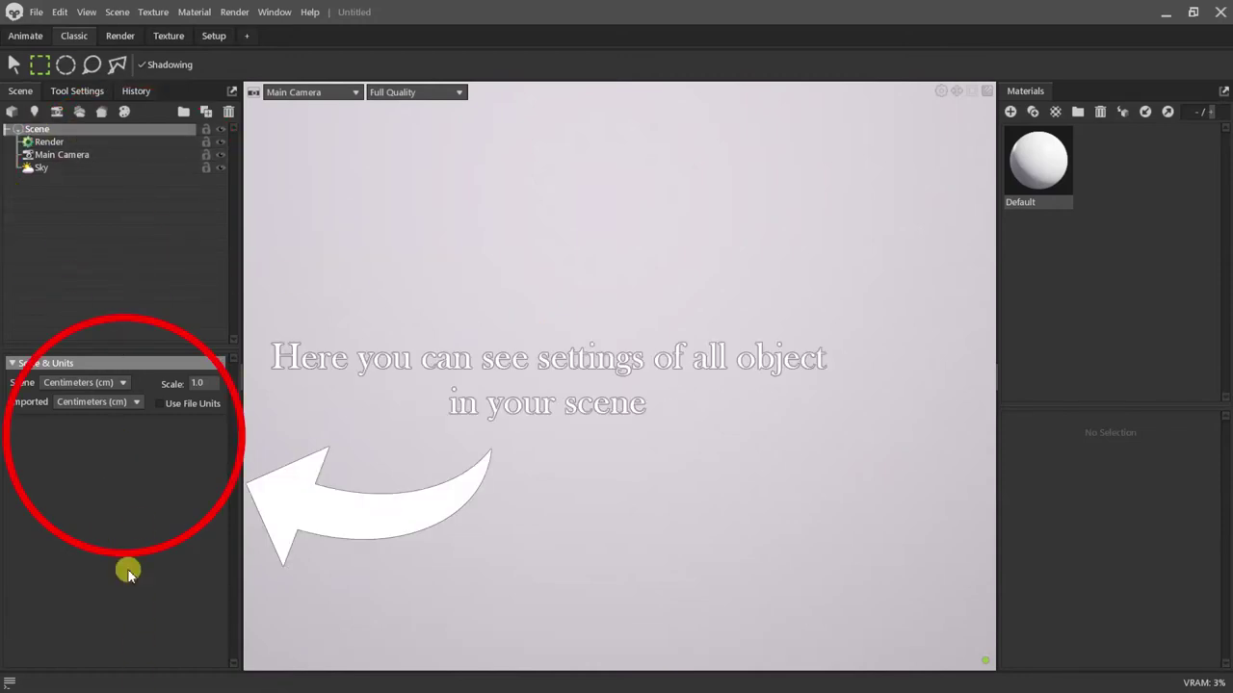
Switch to Marmoset Toolbag and examine the settings of the Render object, the Scene and the Default material.
click(64, 143)
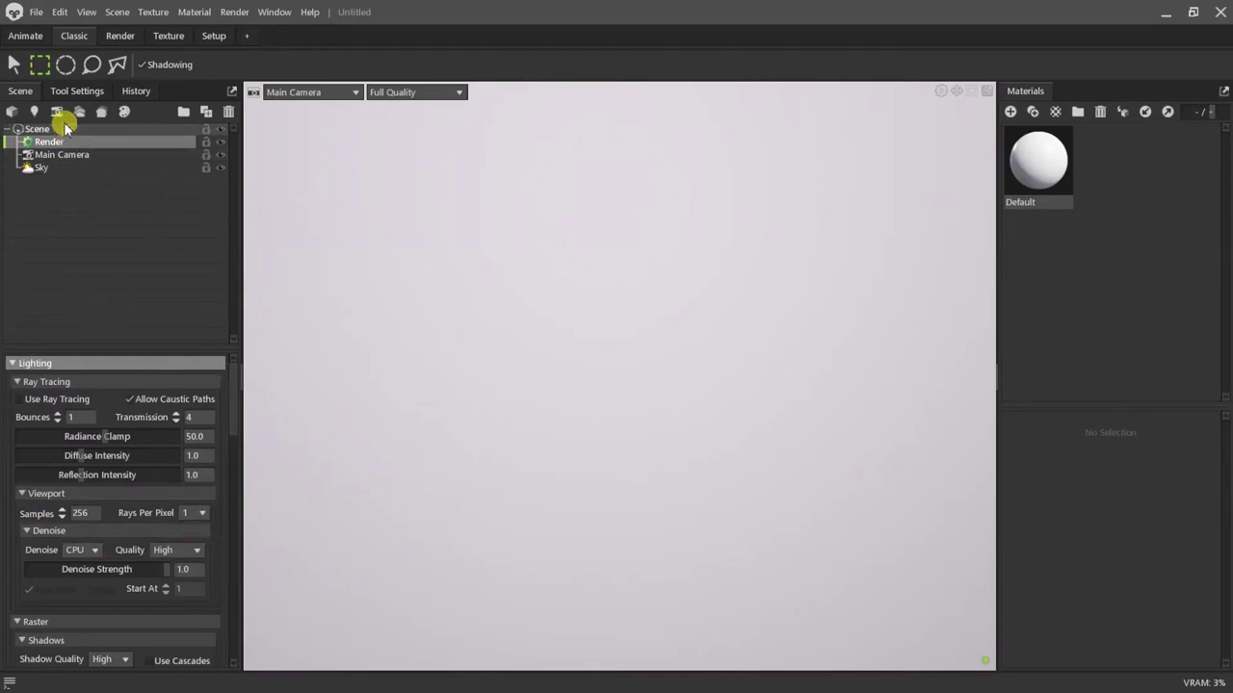
click(44, 130)
click(1029, 170)
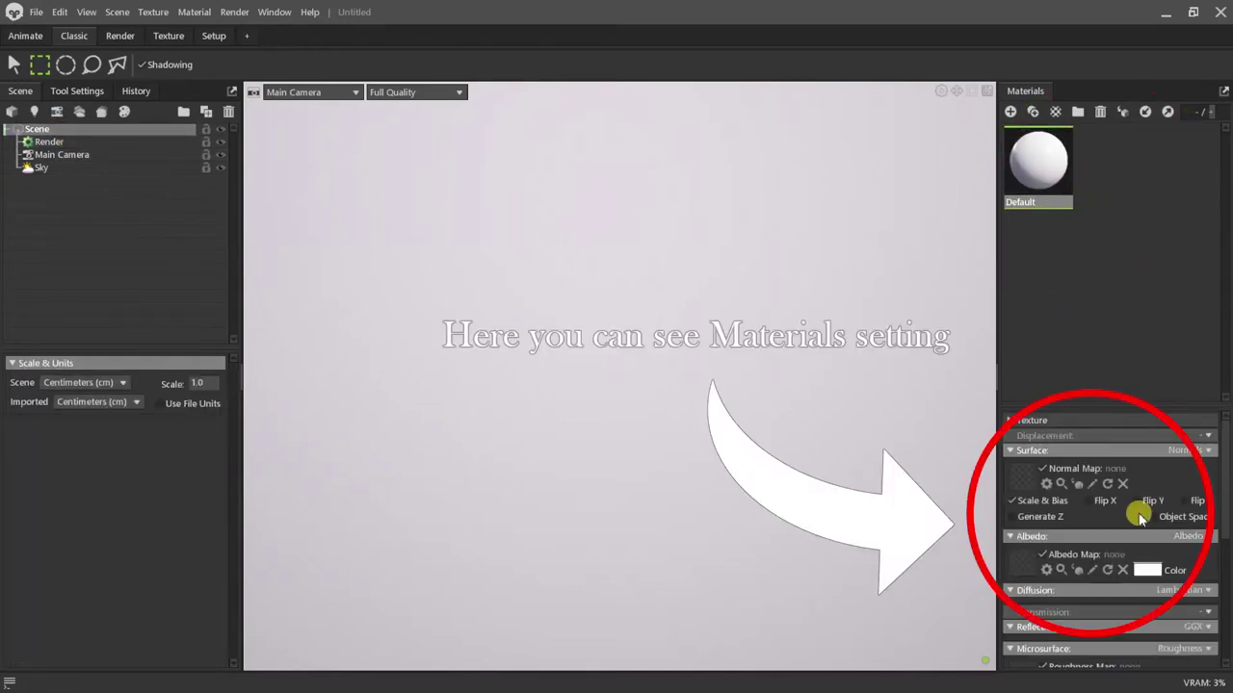
scroll(1130, 501, down, 3)
scroll(1136, 540, up, 2)
scroll(1166, 501, up, 1)
click(1174, 261)
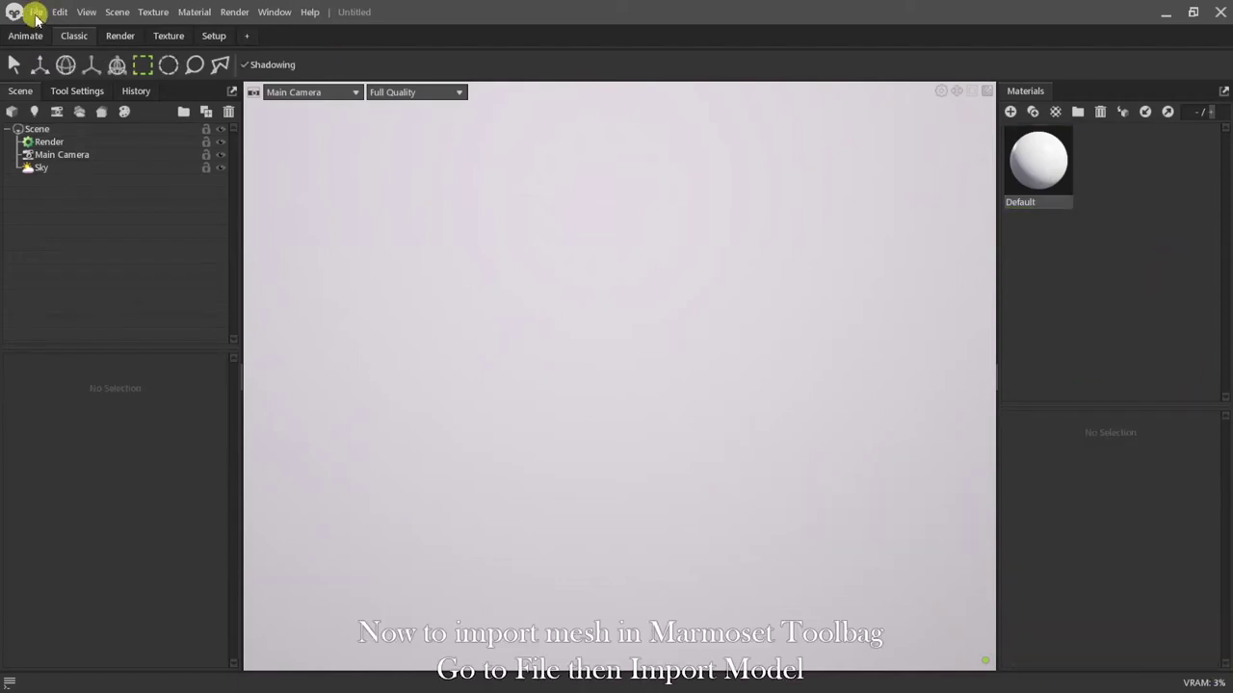
Import the model scene.fbx from D:/Demon Slayer/scenes into the empty scene and clear the selection.
click(36, 13)
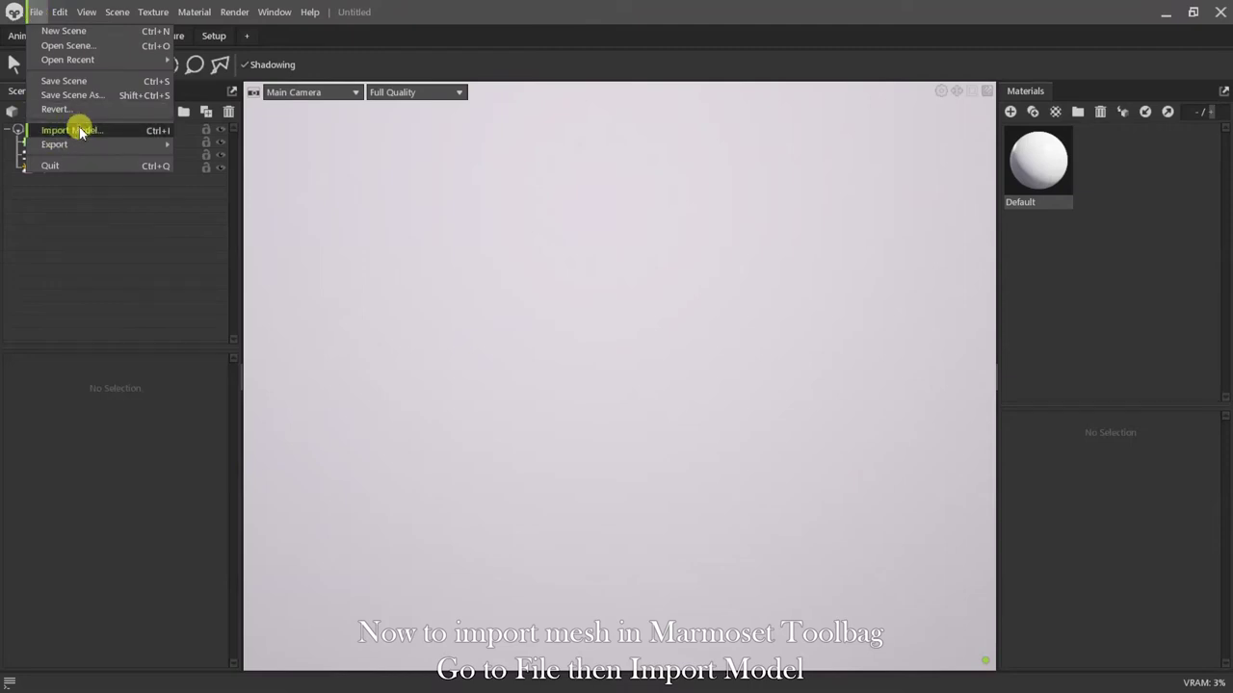
click(81, 132)
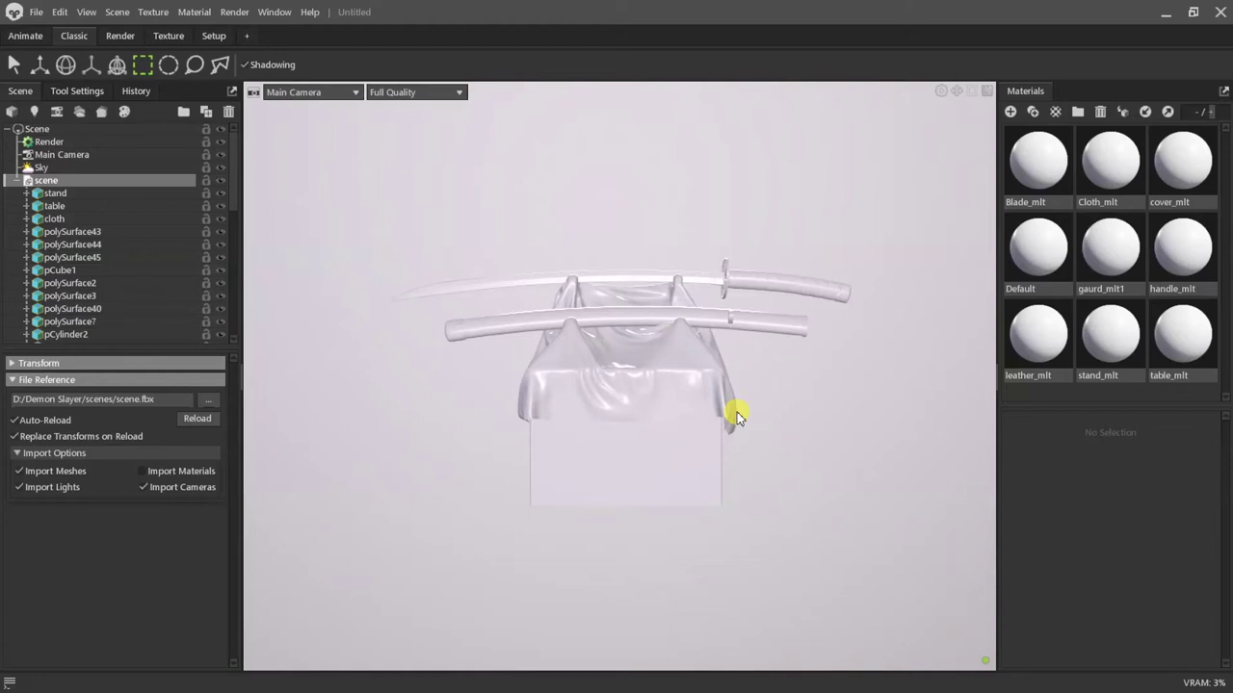
click(771, 385)
Select the end cap mesh of the katana's handle in the viewport and hide it.
scroll(812, 298, up, 3)
alt+drag(812, 298, 946, 450)
scroll(947, 450, up, 3)
alt+middle_drag(947, 450, 461, 552)
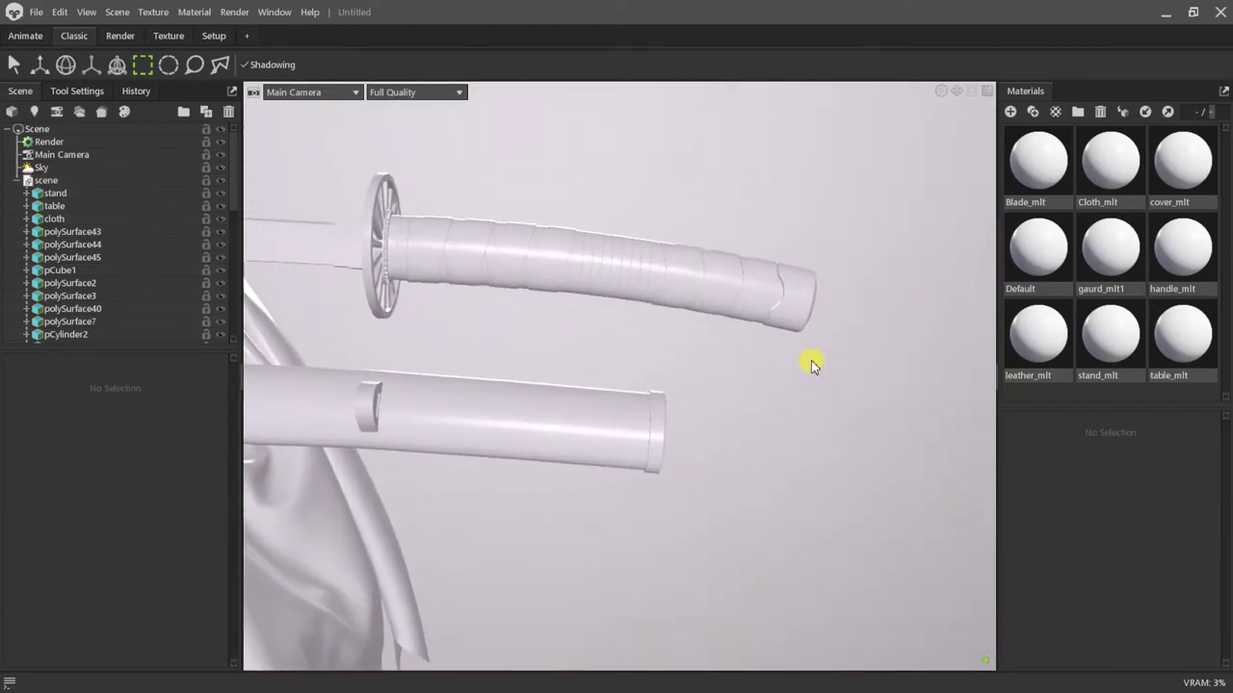
click(11, 66)
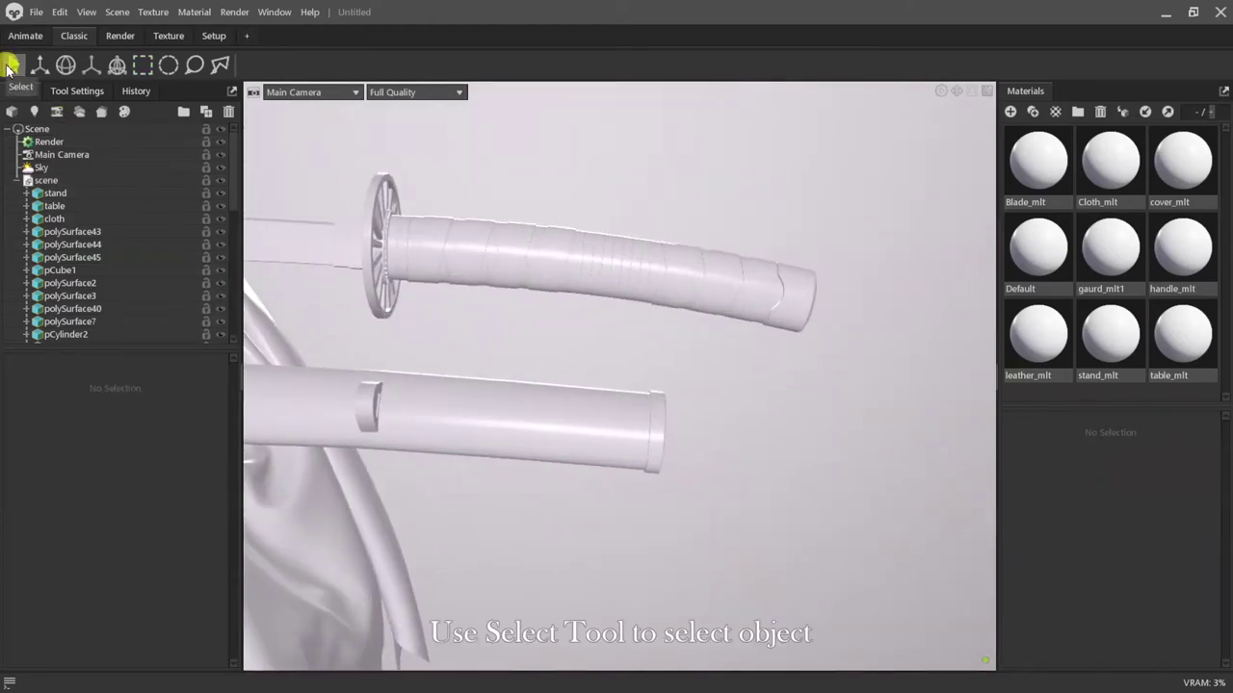
alt+drag(889, 308, 848, 357)
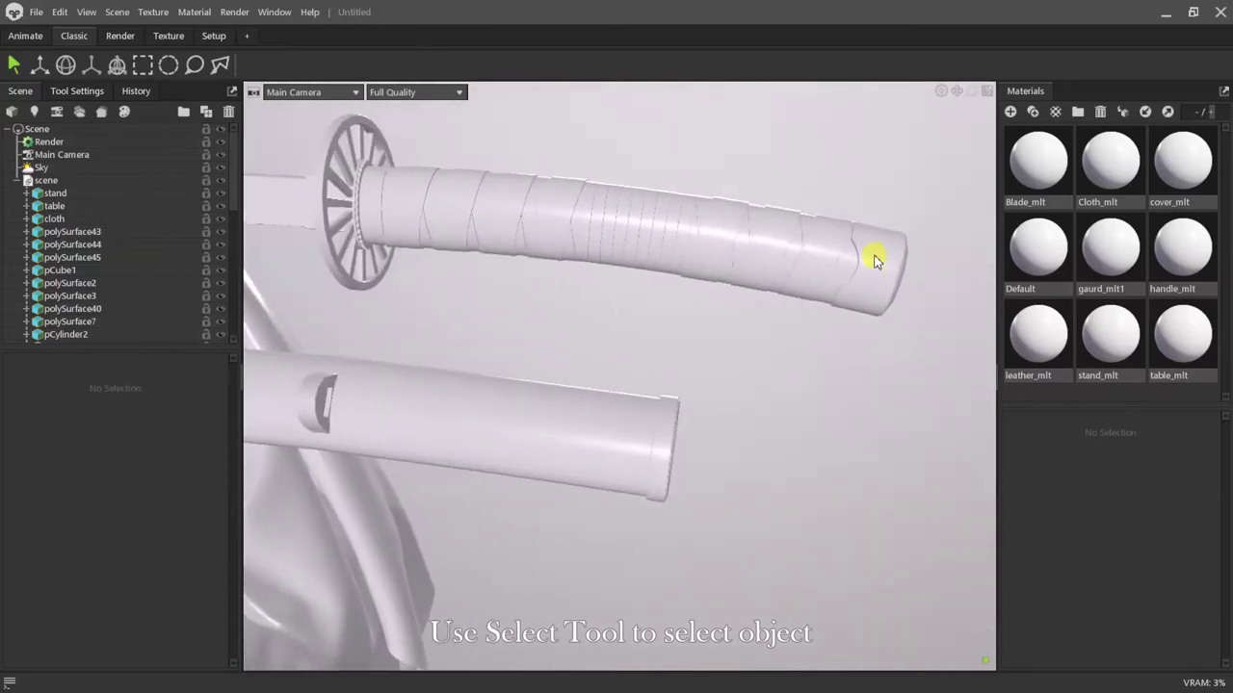
click(874, 256)
scroll(171, 277, down, 10)
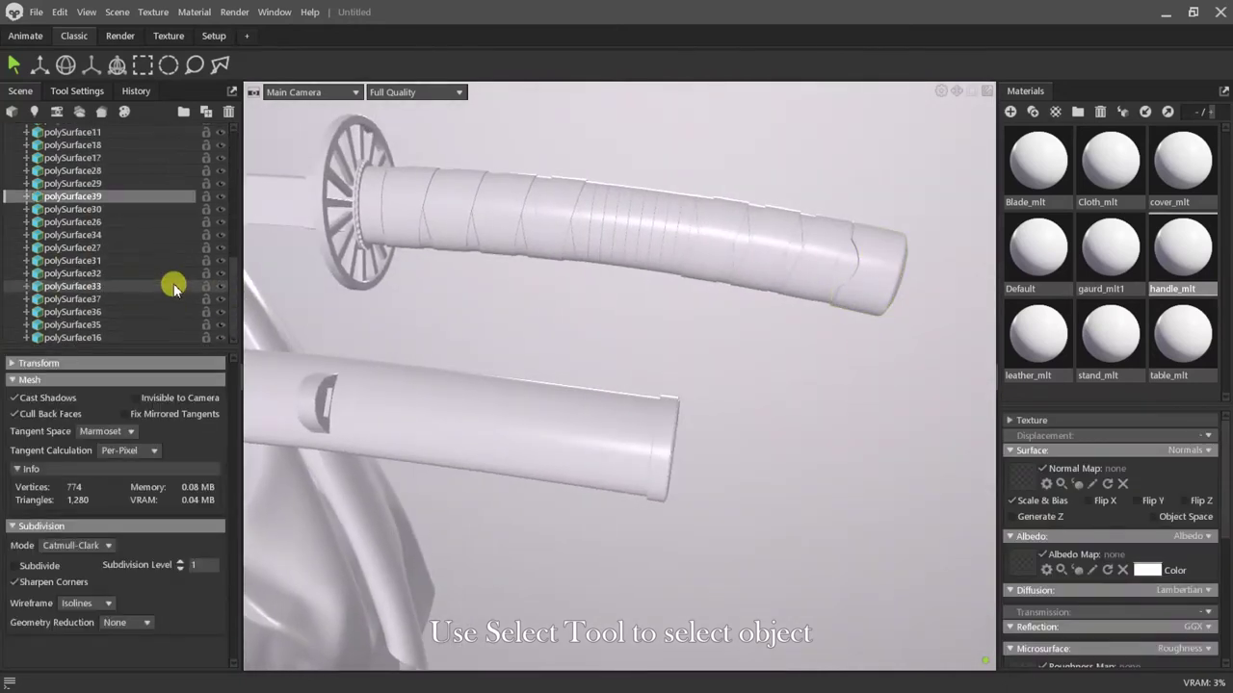
Select the handle's core mesh beneath the wrapping and hide it too.
click(876, 268)
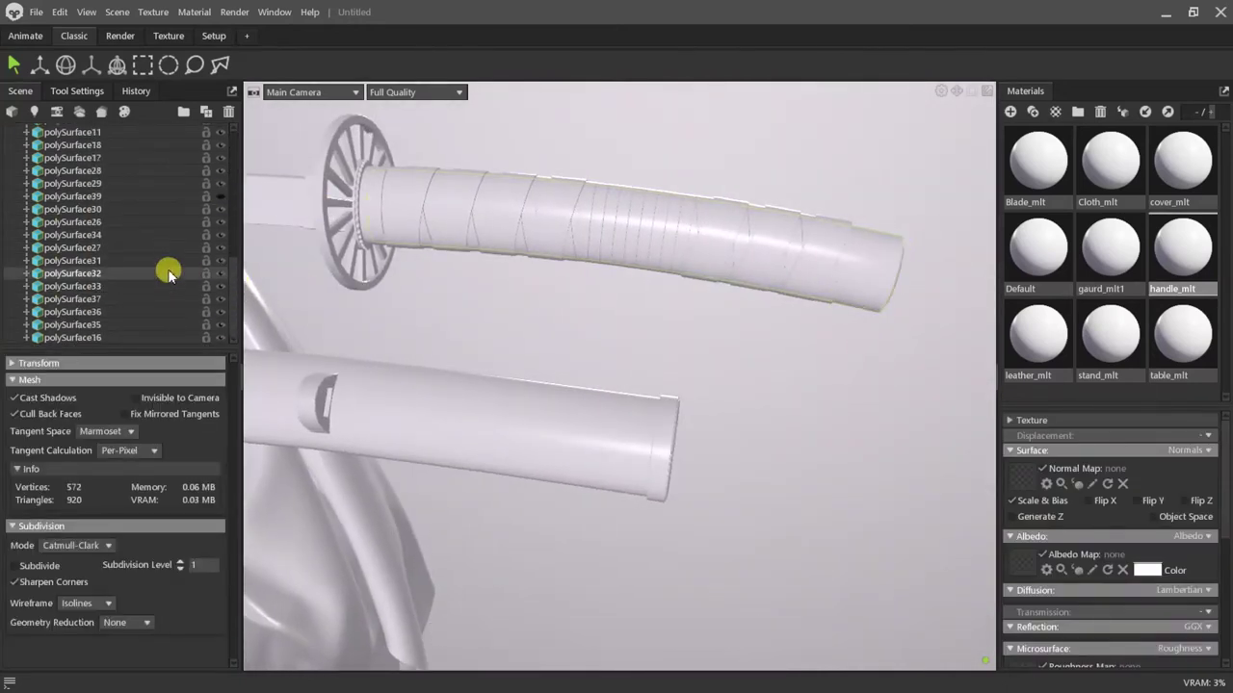
scroll(167, 269, up, 3)
click(221, 208)
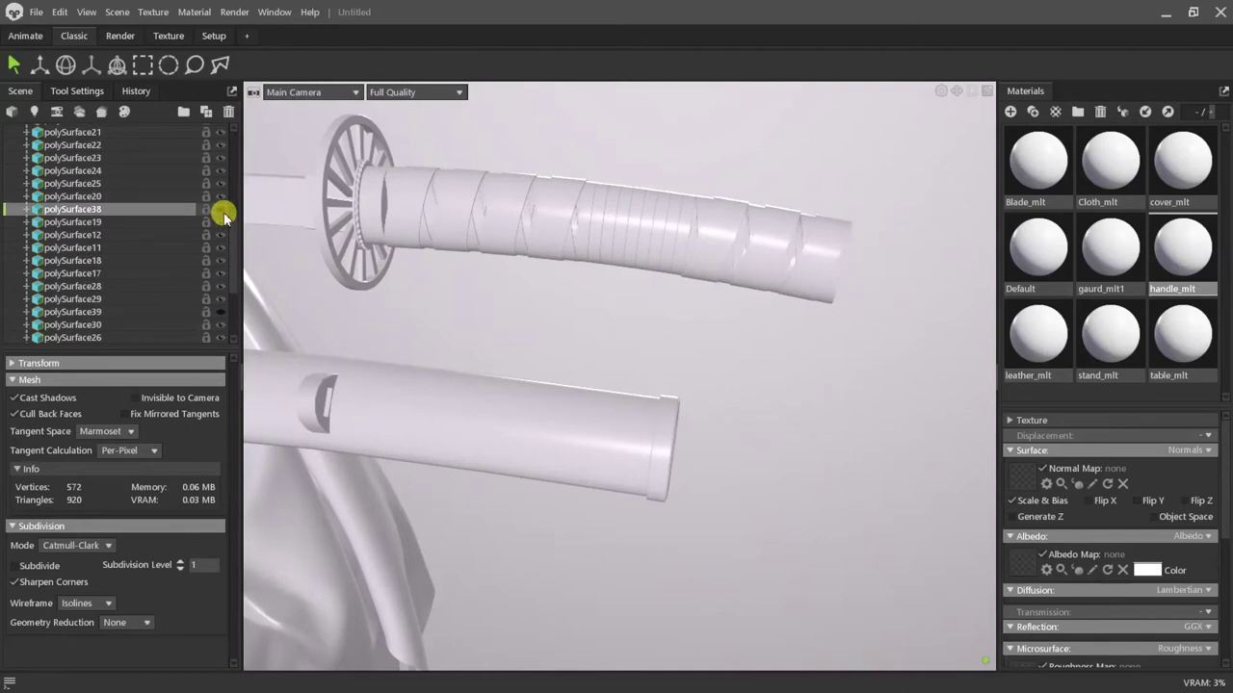
Select all wrap meshes of the handle with a rectangle selection and put them in a new group named Leather.
click(146, 67)
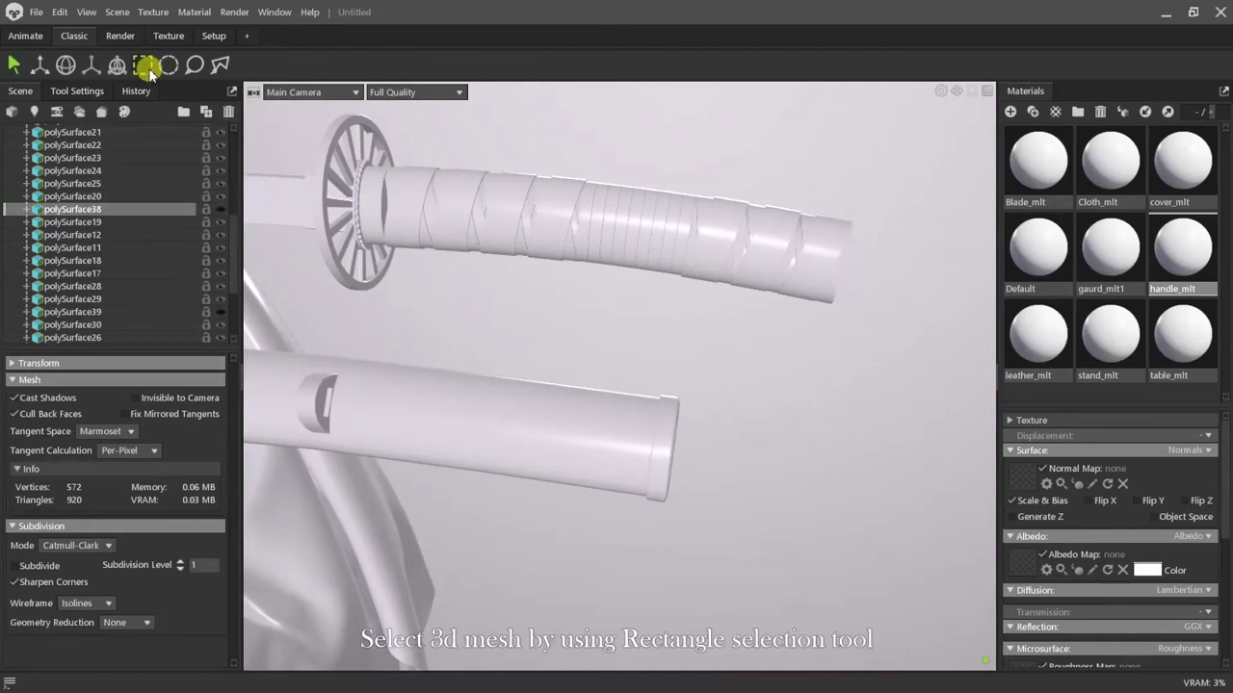
click(143, 71)
alt+drag(490, 256, 713, 347)
drag(957, 234, 472, 330)
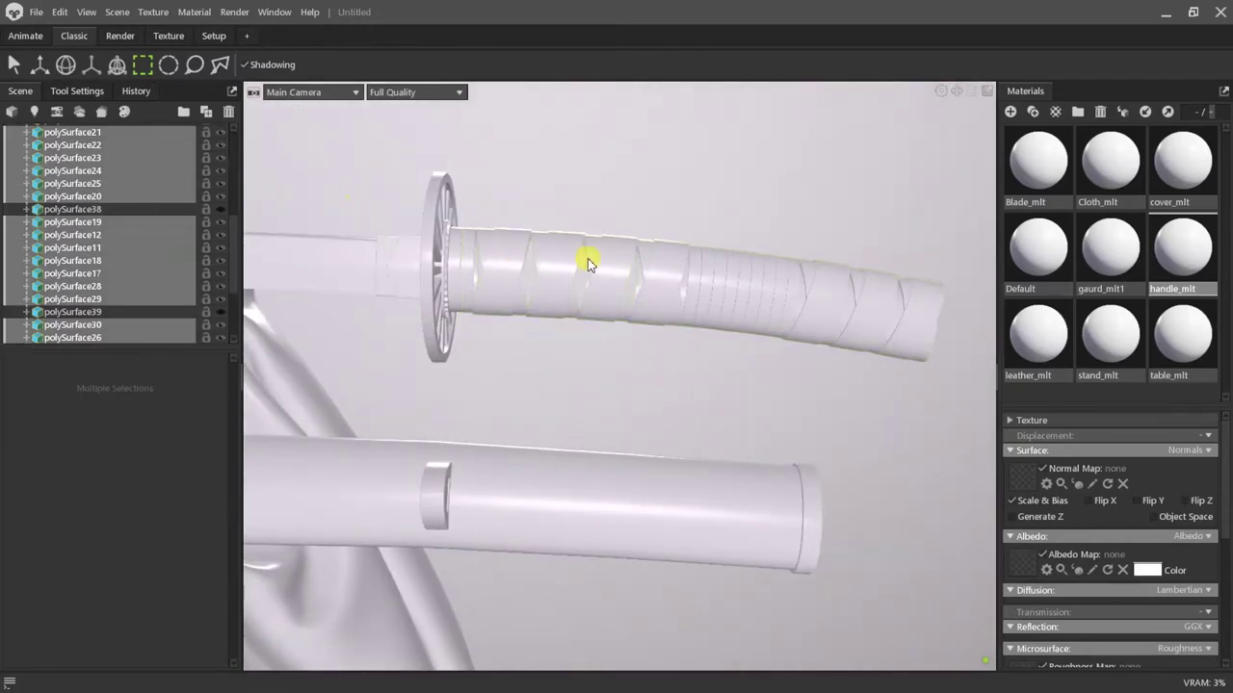
click(184, 116)
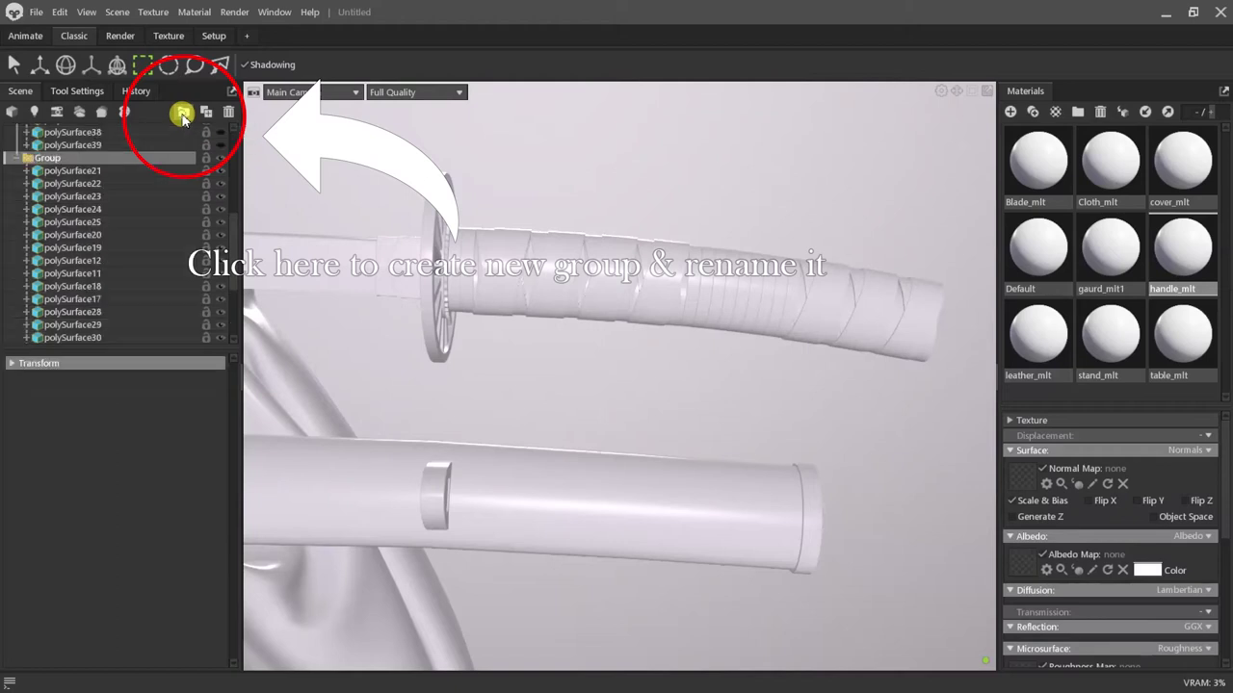
double_click(50, 158)
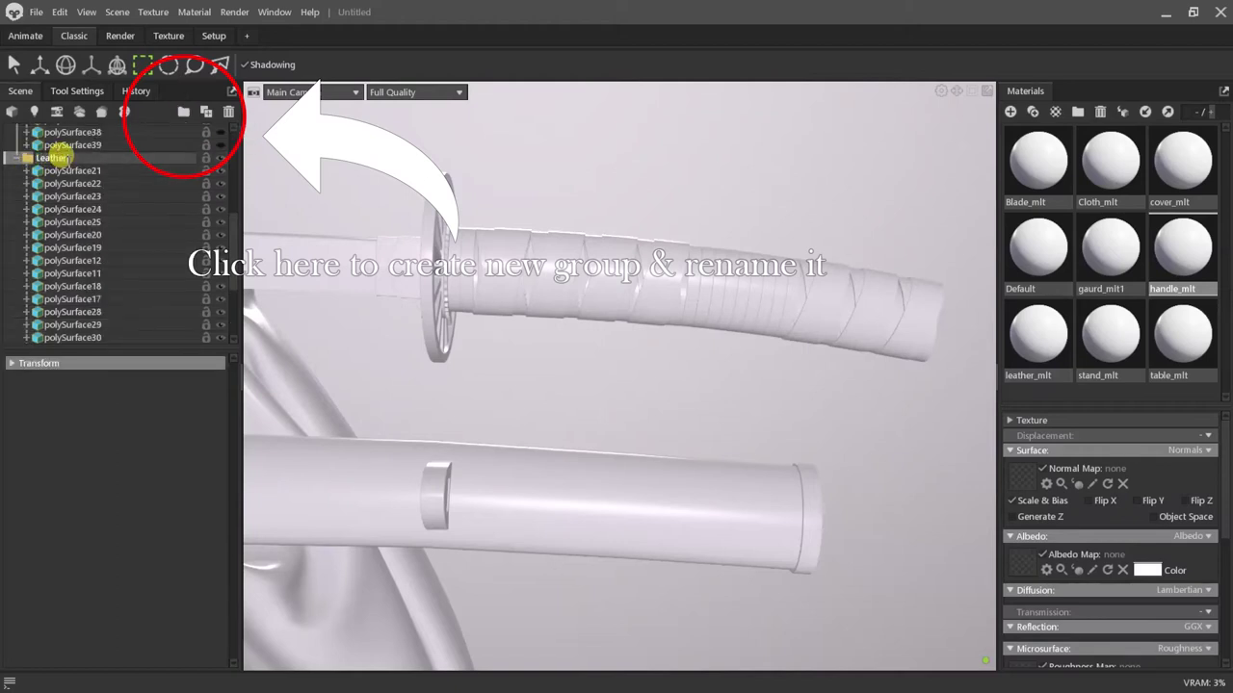
click(27, 157)
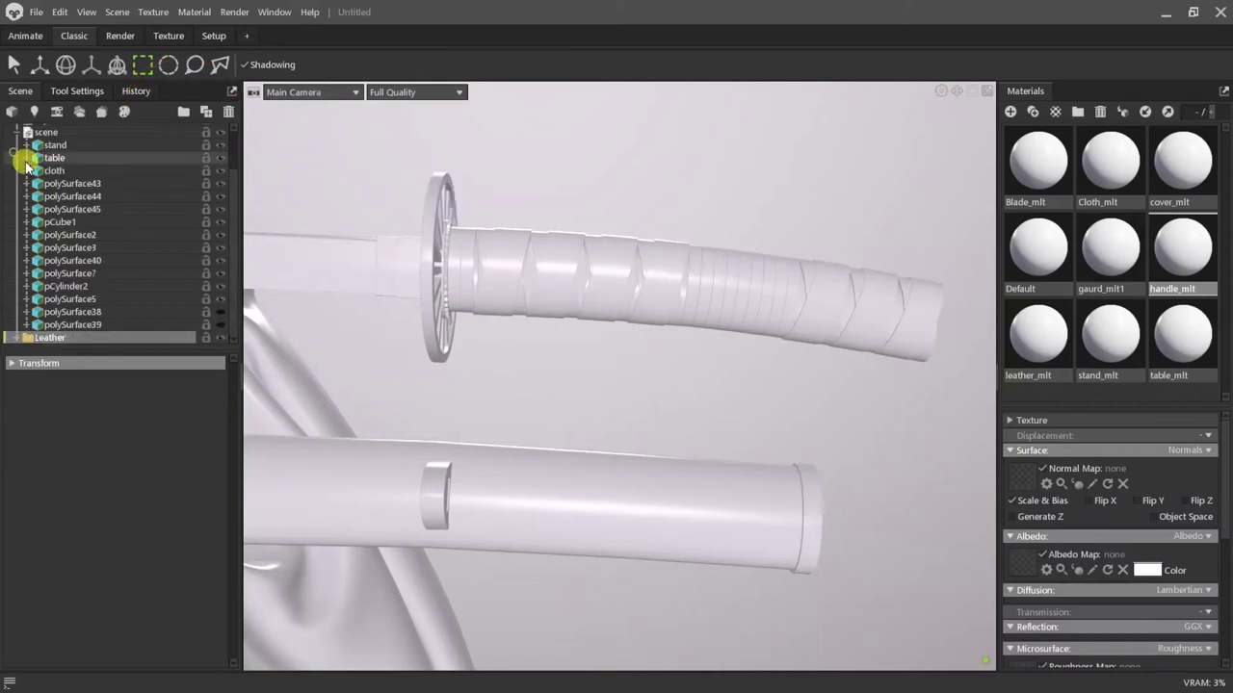
Hide the Leather group, show the handle core and end cap again, and collapse the scene hierarchy.
click(220, 338)
click(221, 324)
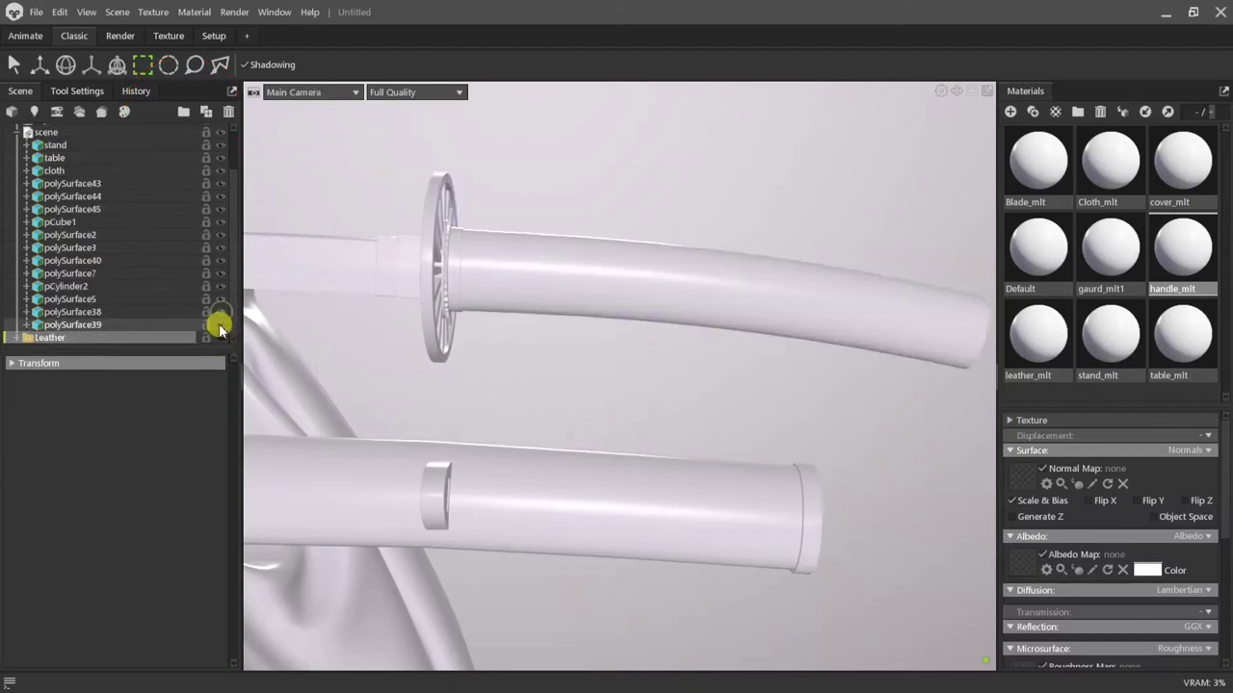
click(18, 132)
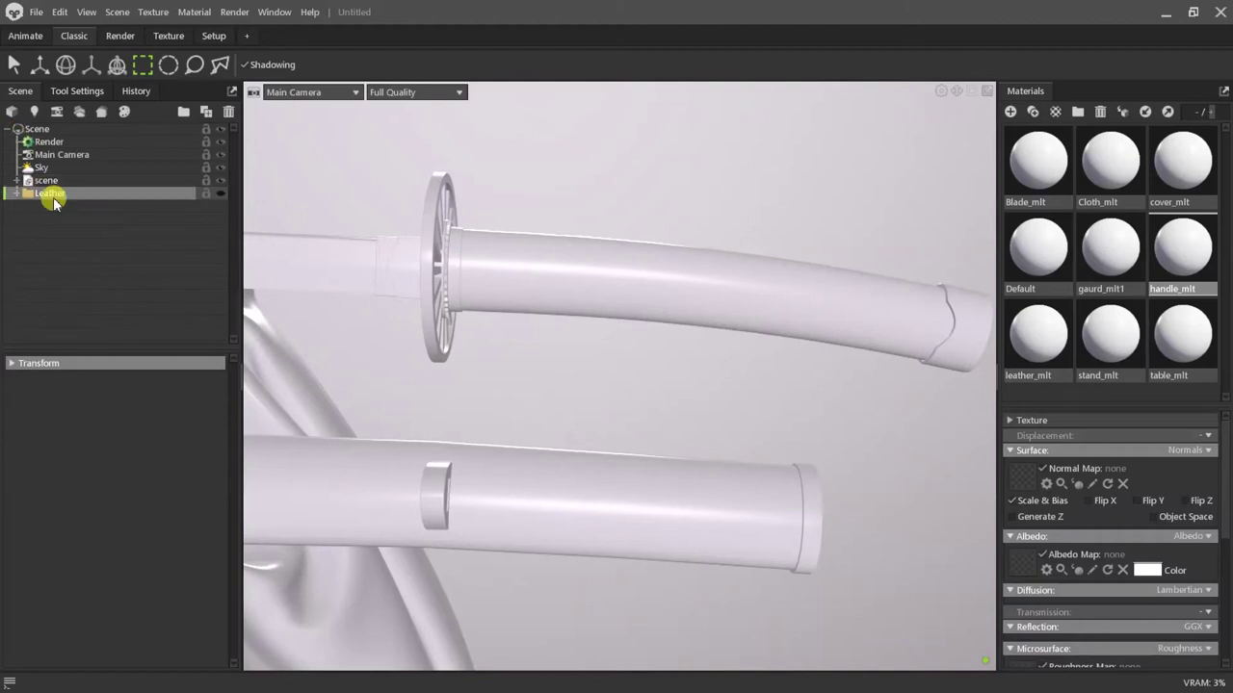
Inspect the handle without its wrapping and make the Leather group visible again.
click(603, 330)
drag(603, 331, 715, 382)
scroll(533, 351, down, 2)
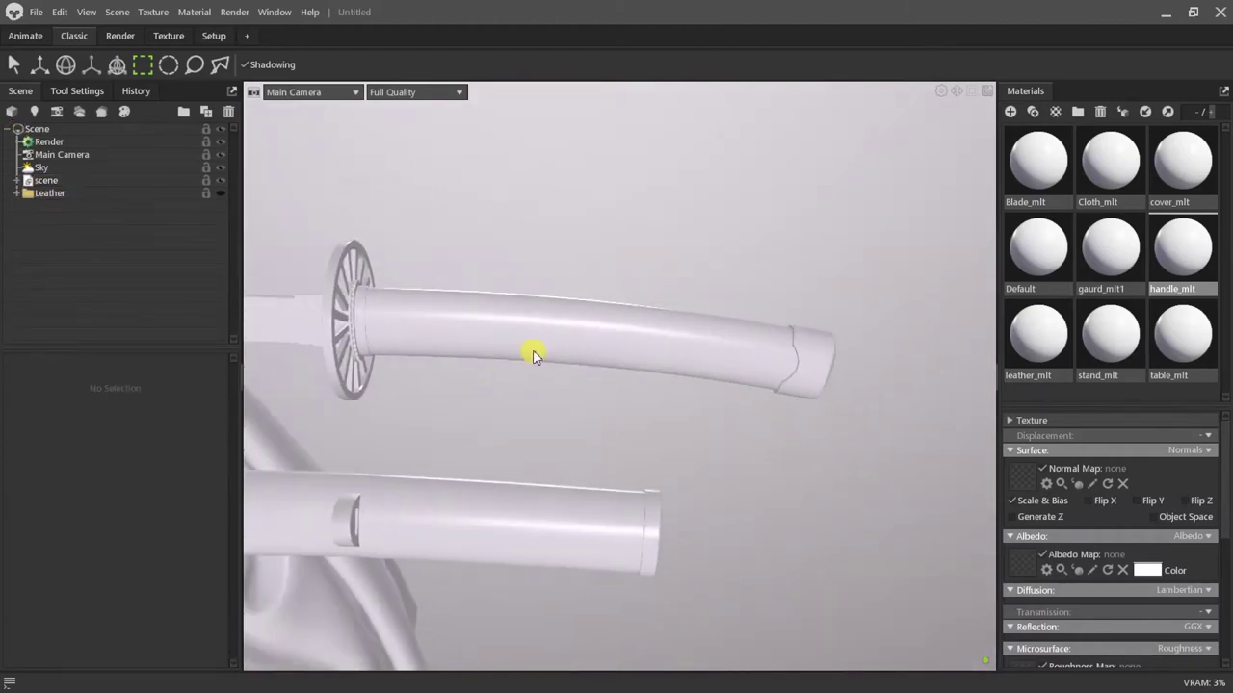
drag(486, 378, 697, 282)
click(219, 193)
drag(457, 293, 621, 277)
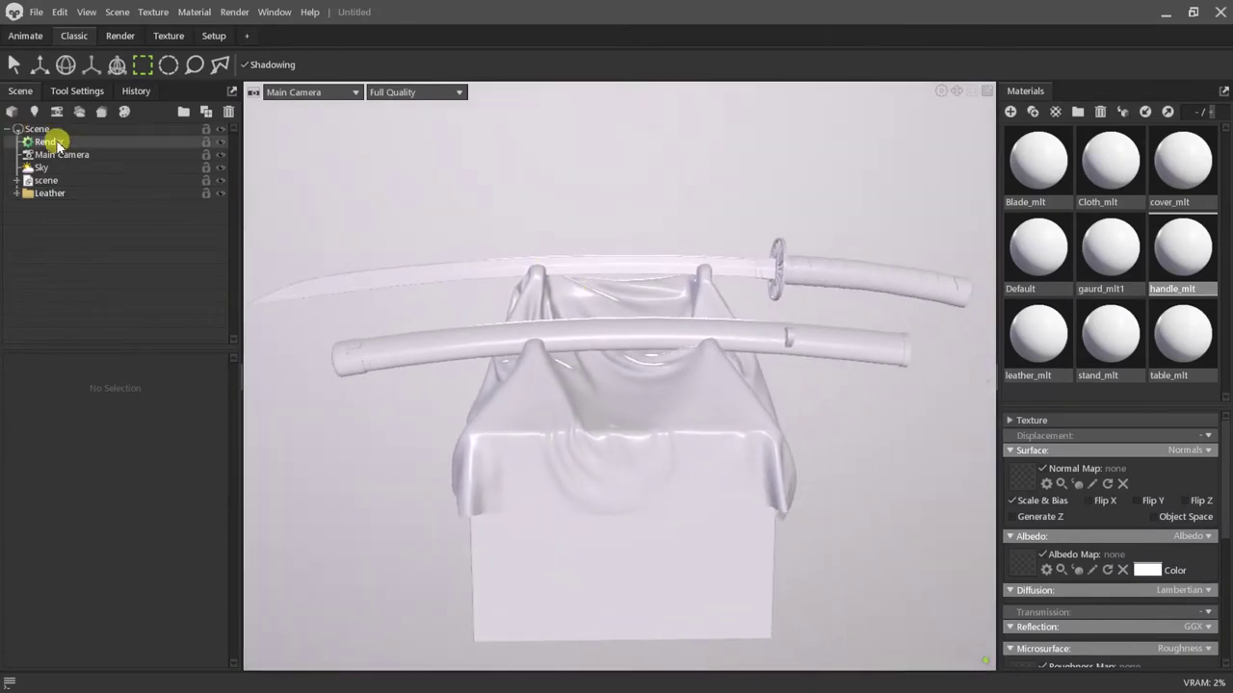
Enable ray tracing in the Render settings and set the Sky's backdrop mode to Color.
click(48, 142)
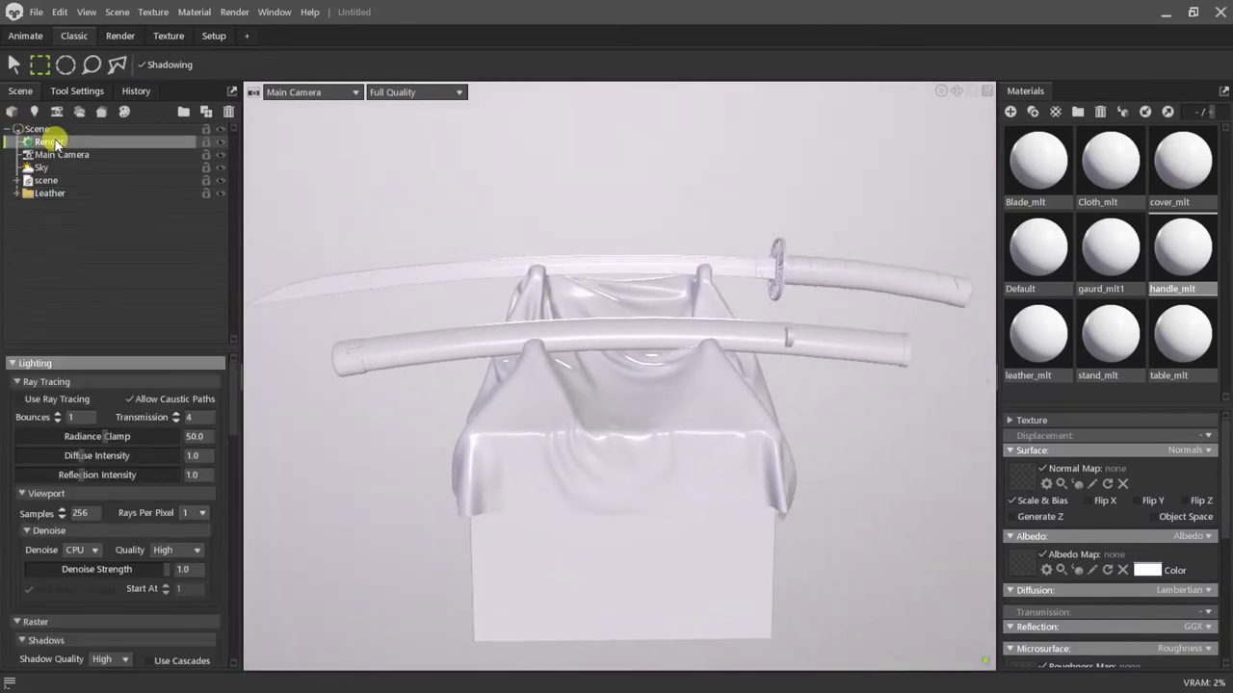
click(19, 400)
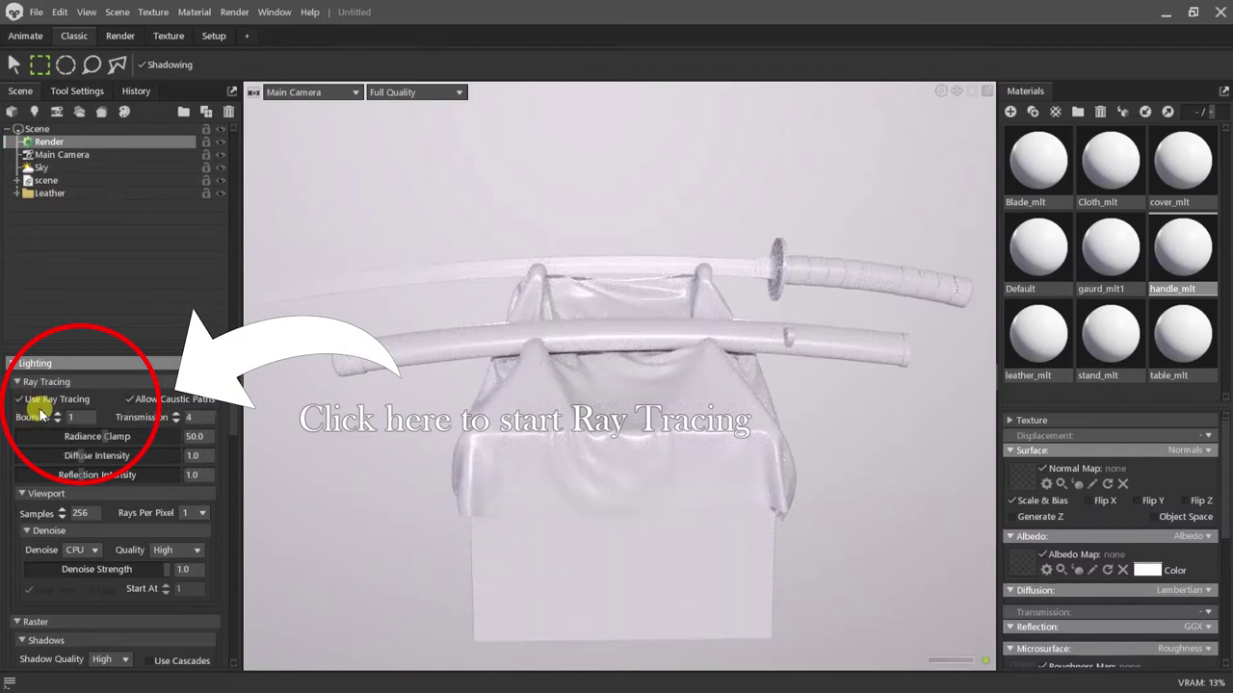
click(41, 168)
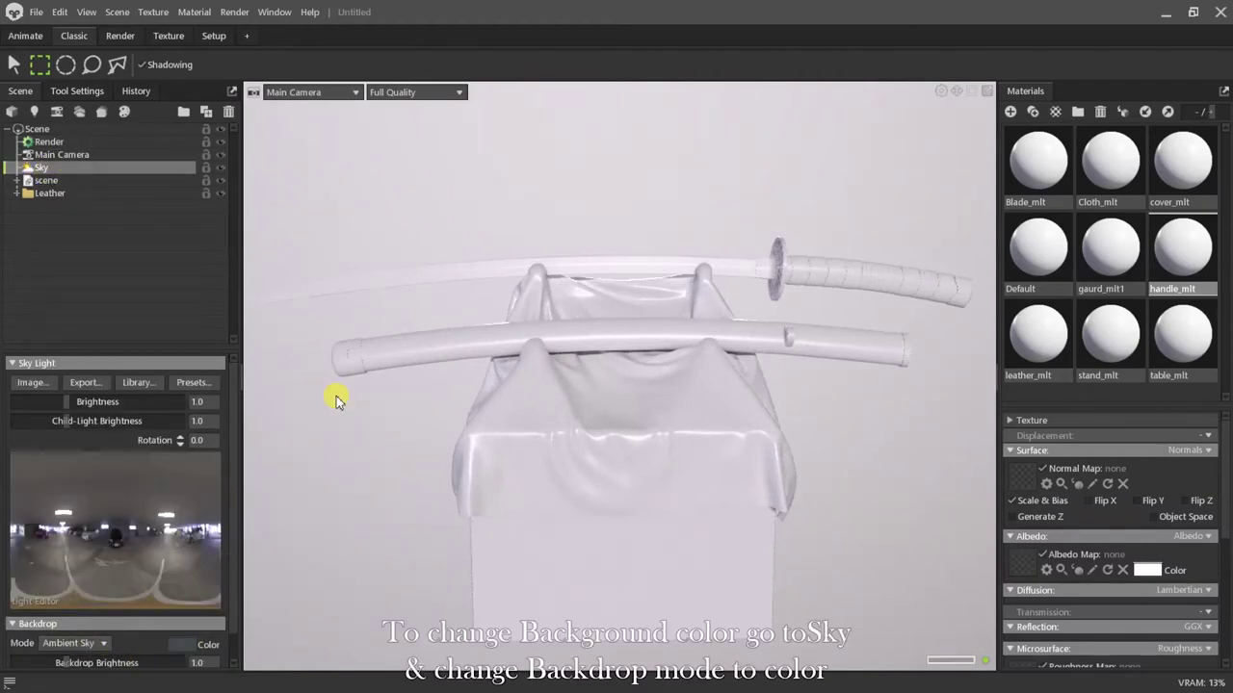
click(72, 643)
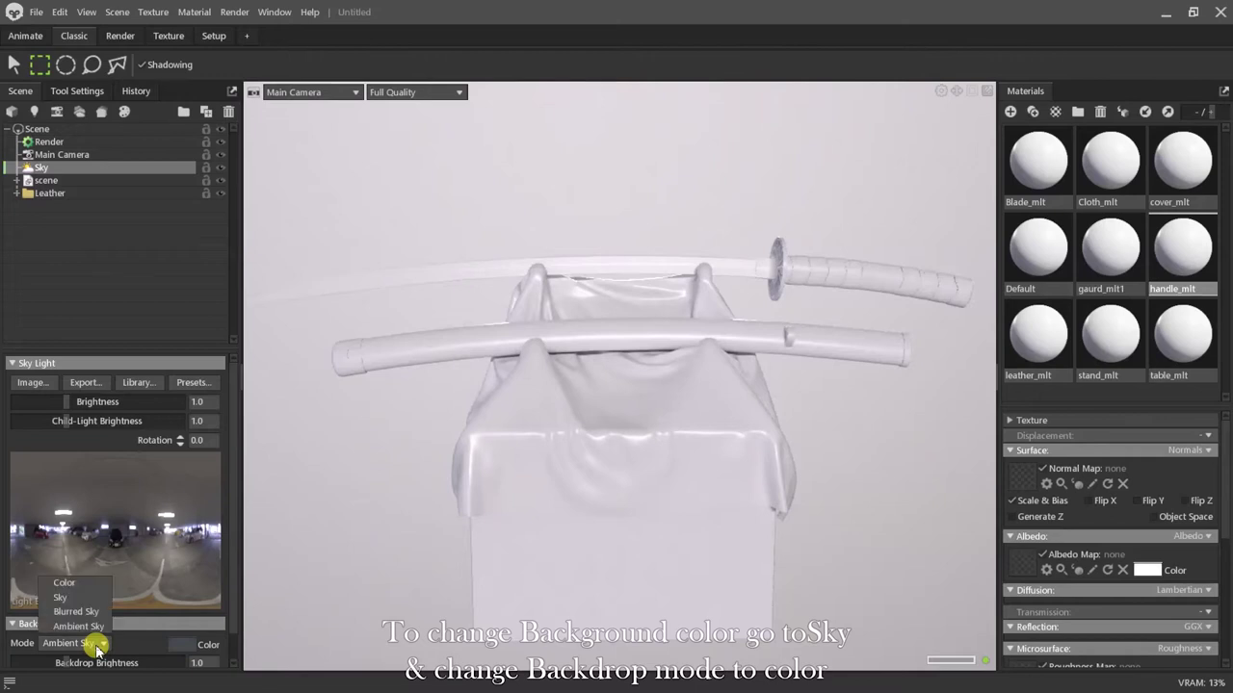
click(65, 584)
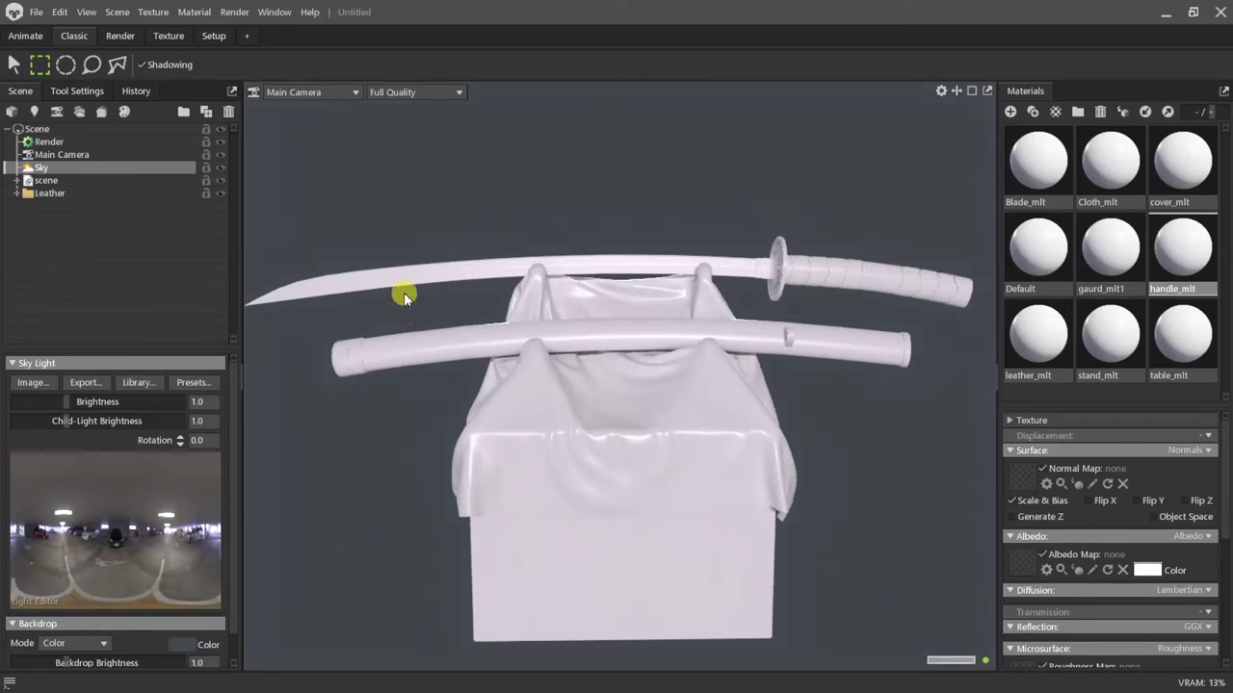
Select the blade mesh of the katana and turn on its Catmull-Clark subdivision.
scroll(531, 356, up, 6)
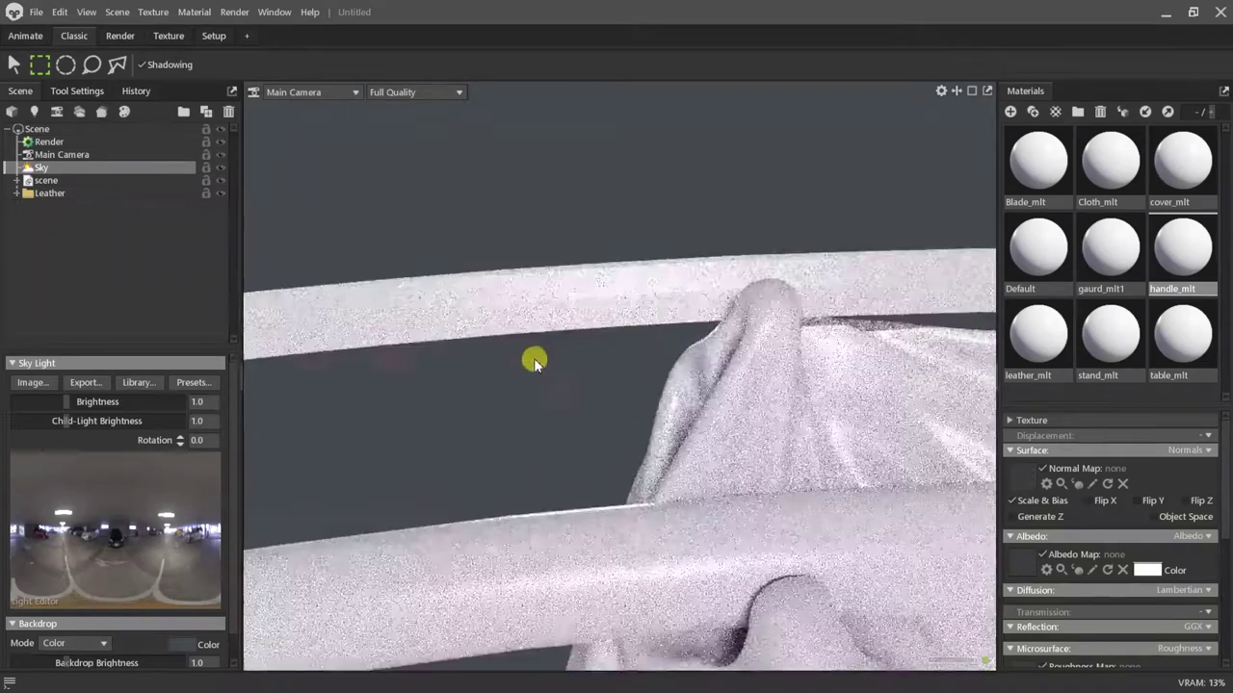
drag(647, 404, 754, 350)
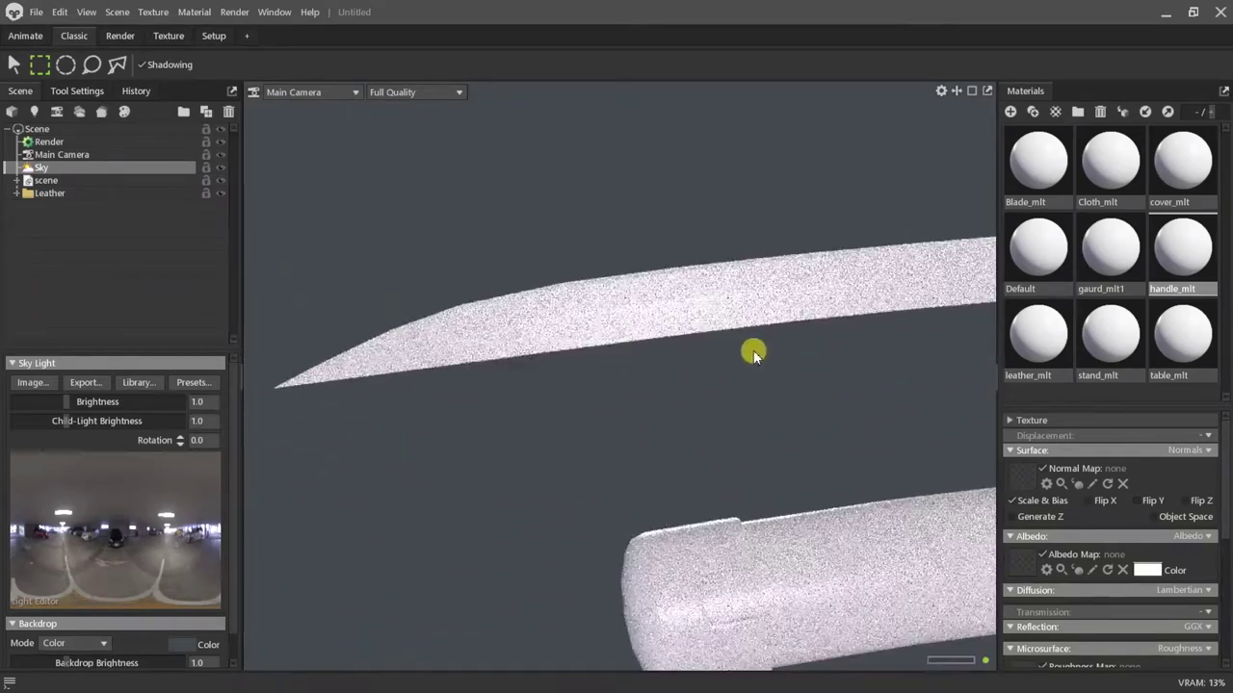
click(712, 367)
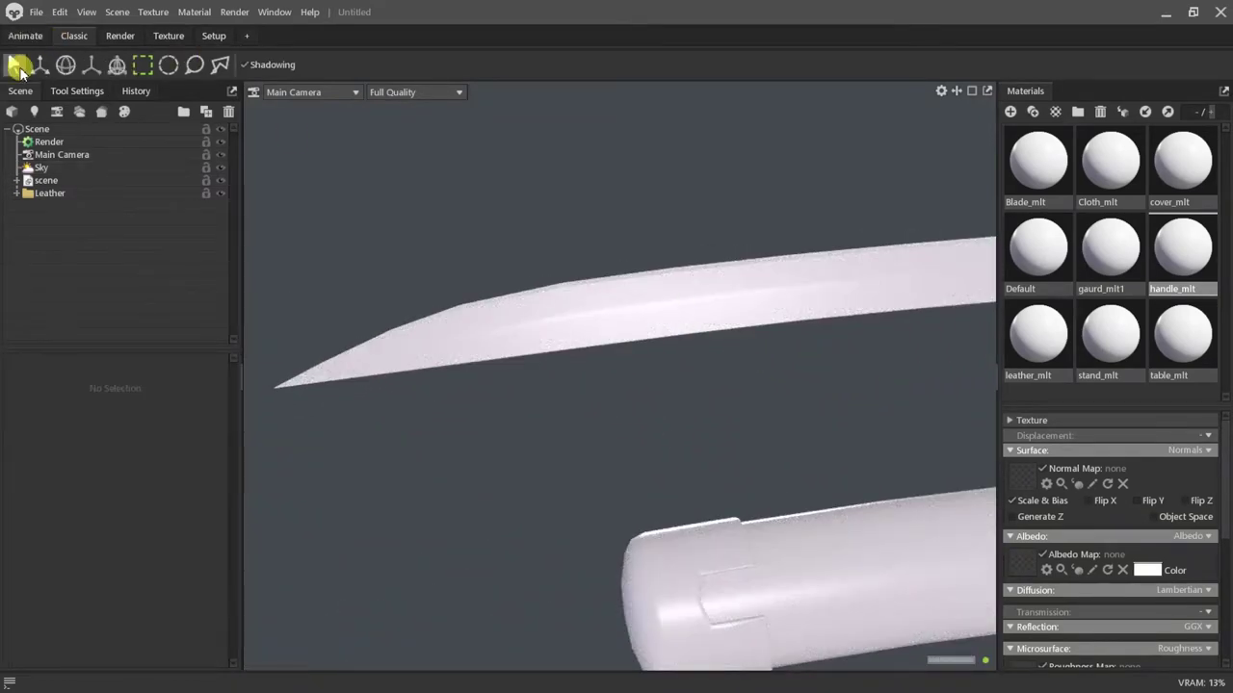
click(17, 68)
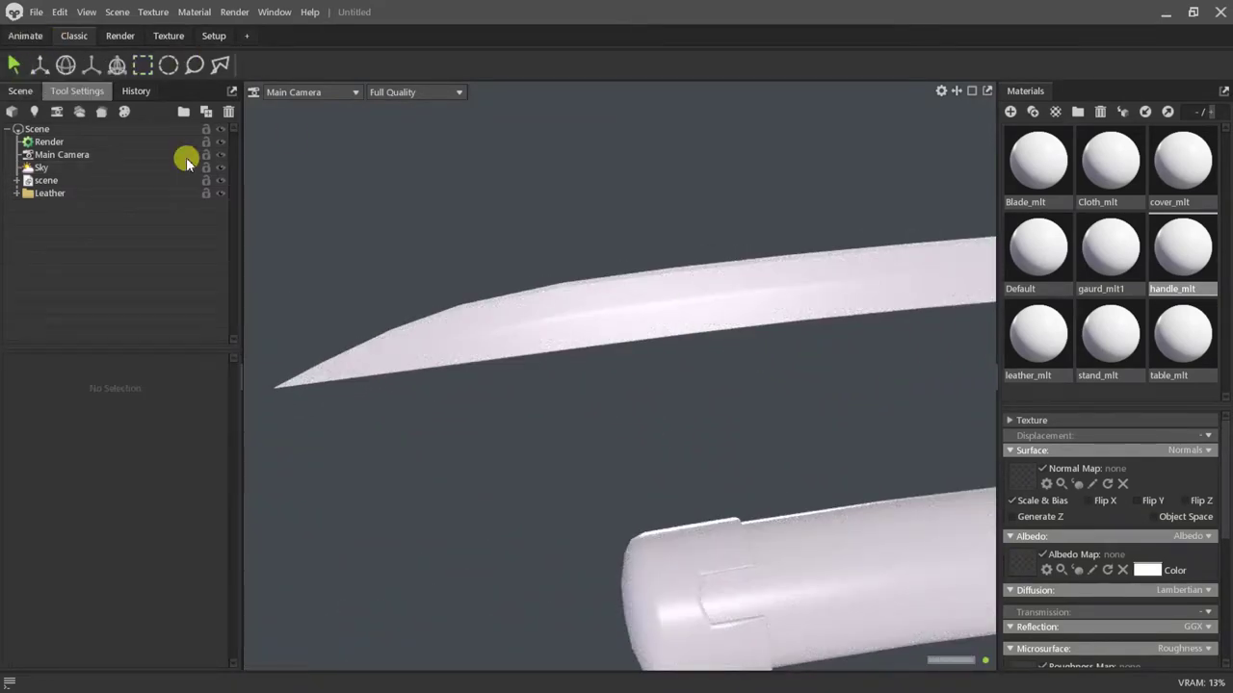
click(631, 307)
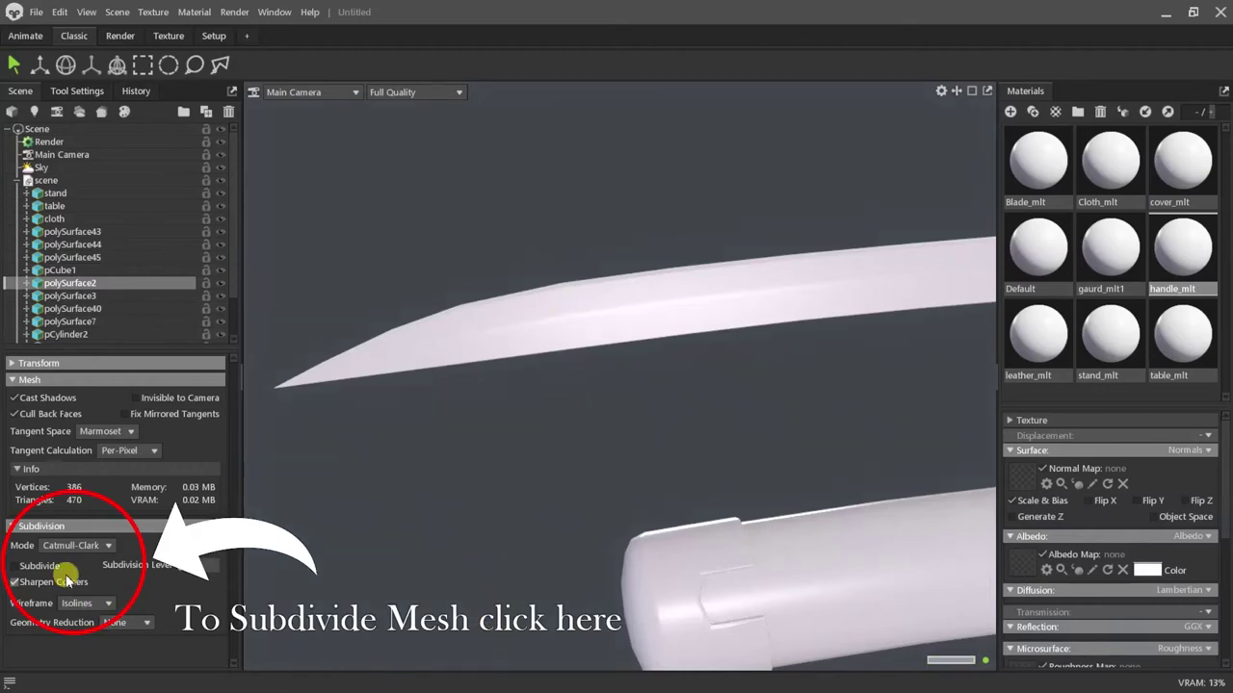
click(16, 566)
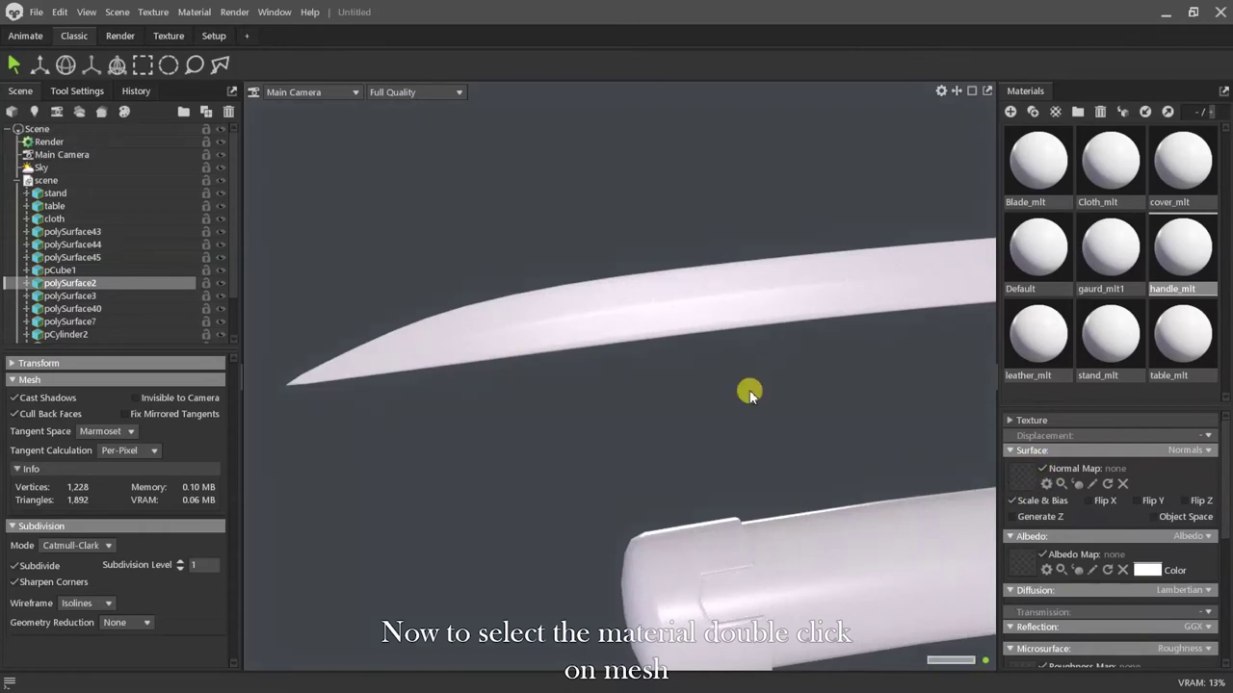
Load the katana_Blade_mlt Normal, BaseColor, Roughness and Metalness maps into the Blade_mlt material and set its occlusion mode to Occlusion.
double_click(622, 326)
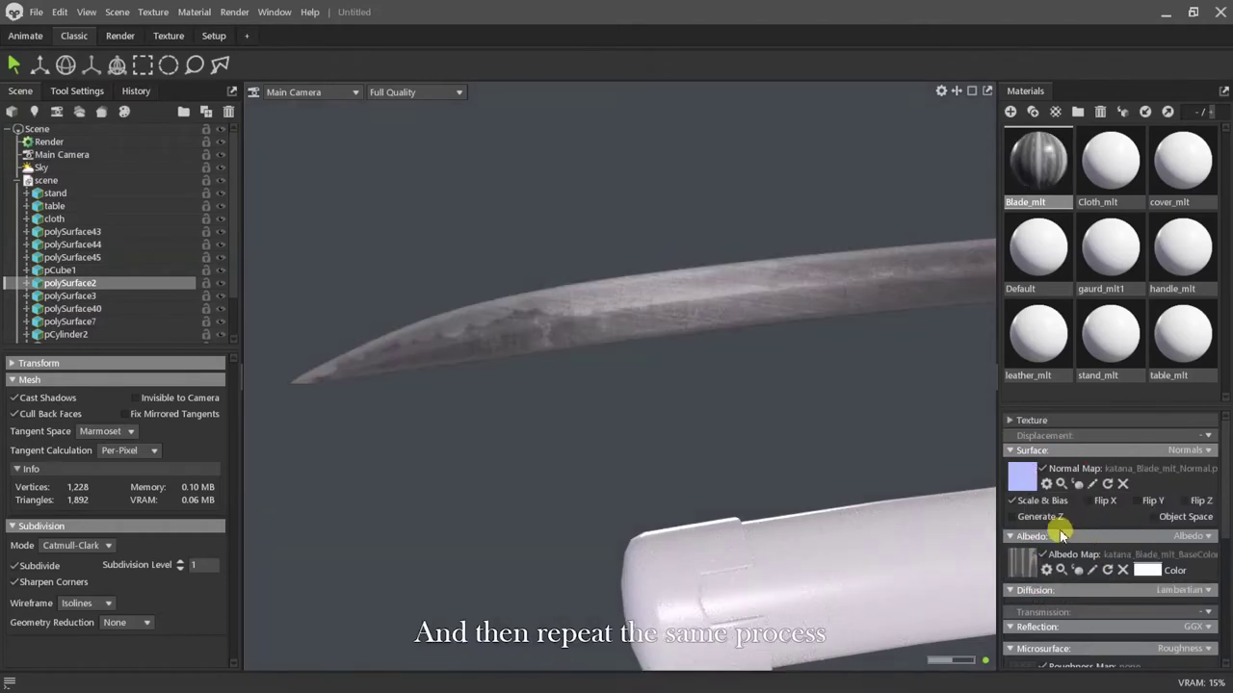
scroll(1061, 536, down, 5)
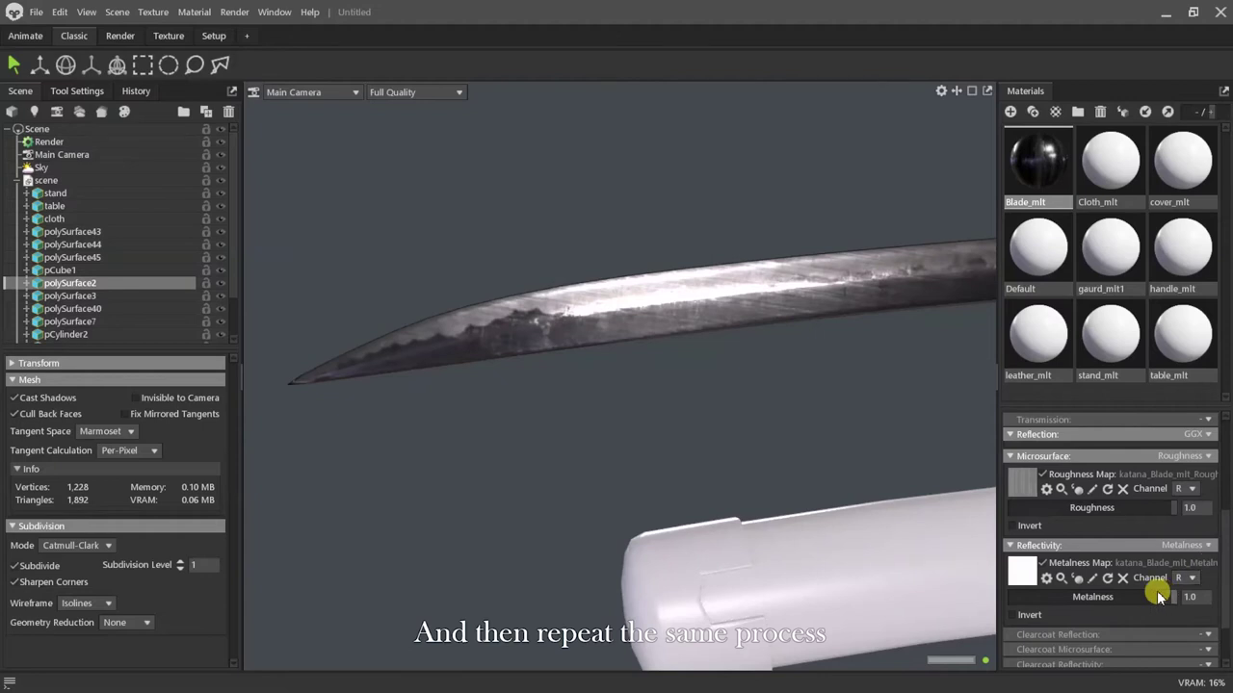
scroll(1162, 597, down, 2)
click(1207, 629)
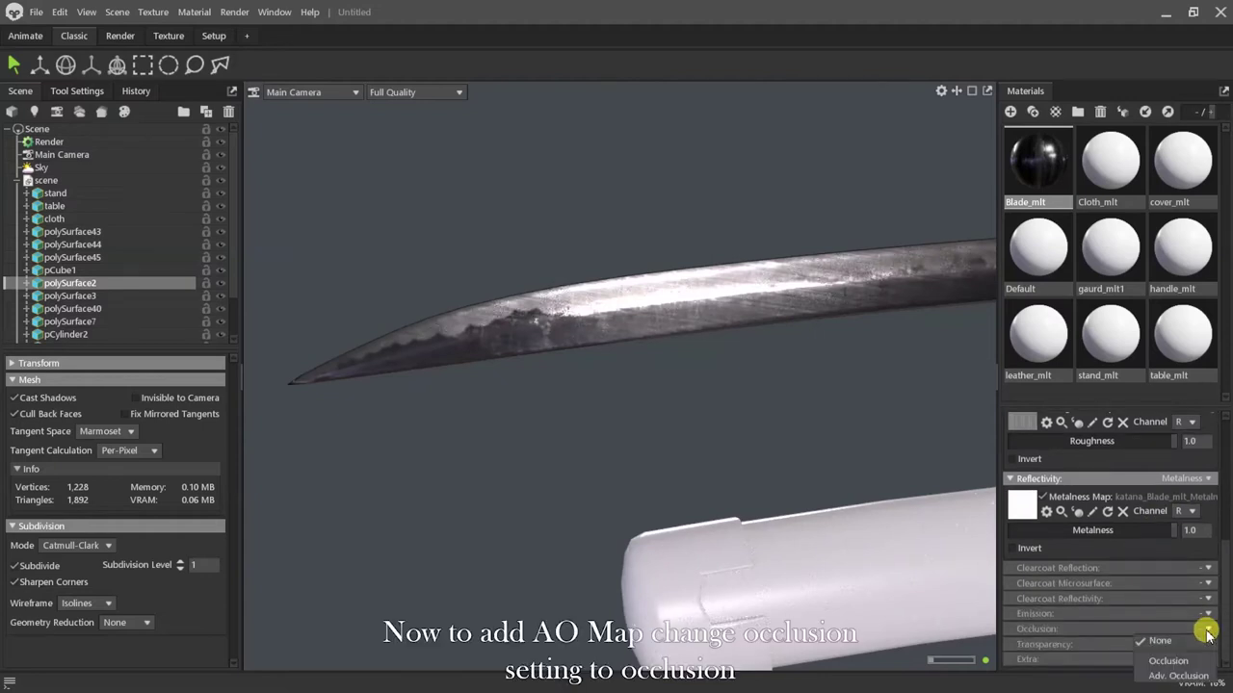
click(1169, 662)
scroll(1135, 605, down, 4)
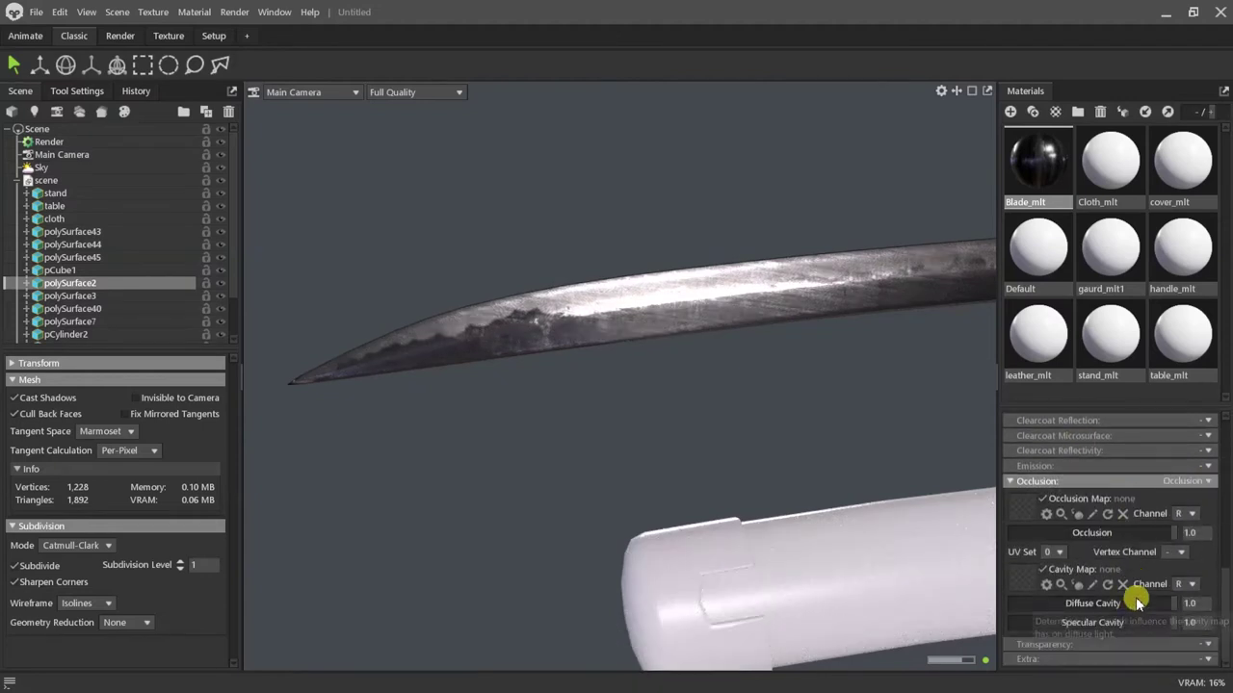
Load Blade_mlt_Mixed_AO.png as Blade_mlt's occlusion and cavity maps, with Diffuse Cavity 0.6 and Specular Cavity 0.2.
drag(542, 304, 694, 377)
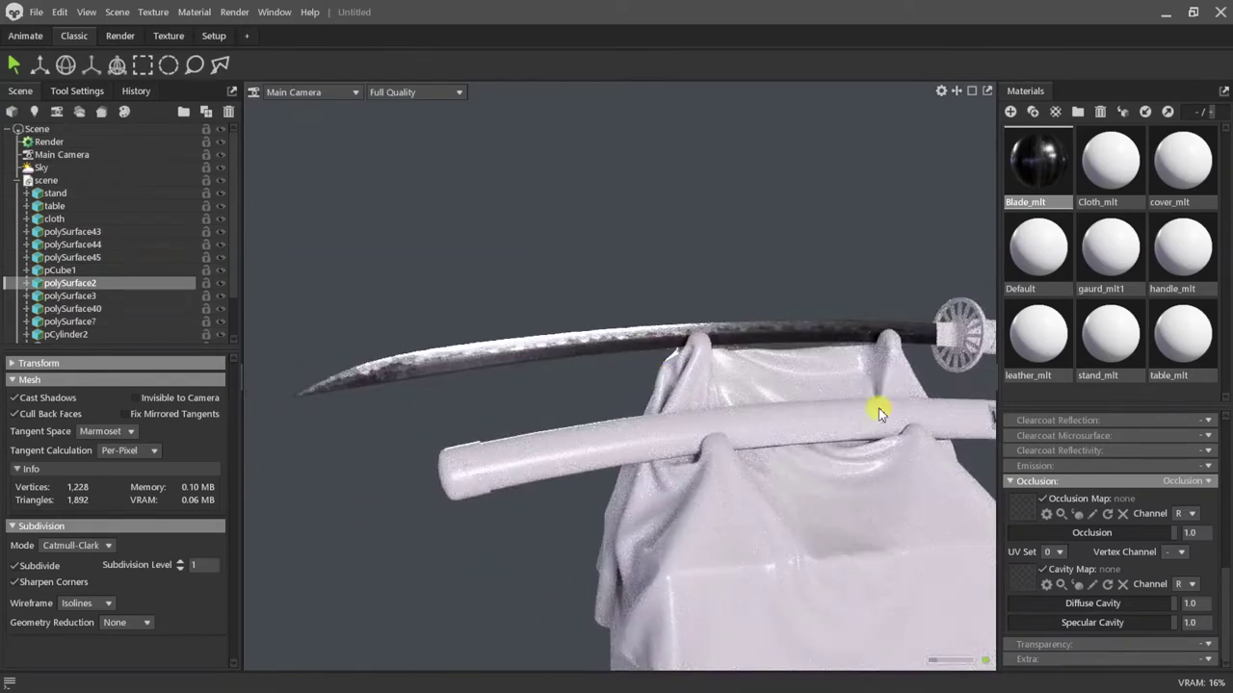
click(1029, 512)
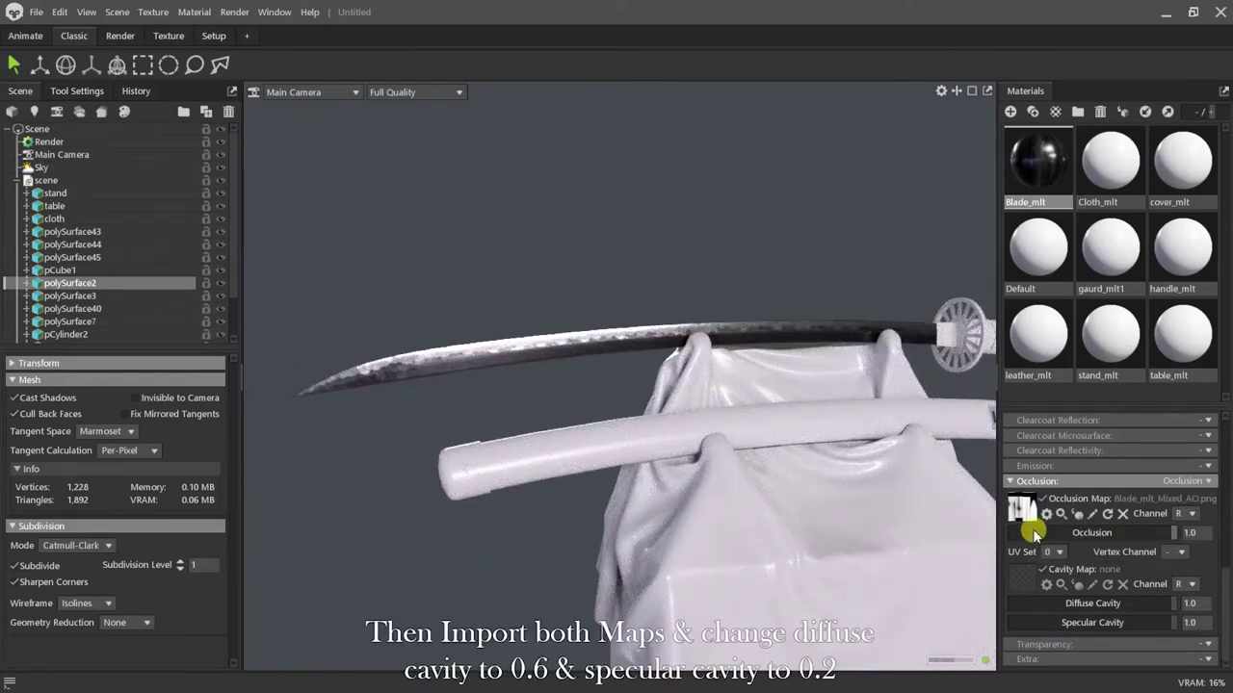
click(1022, 580)
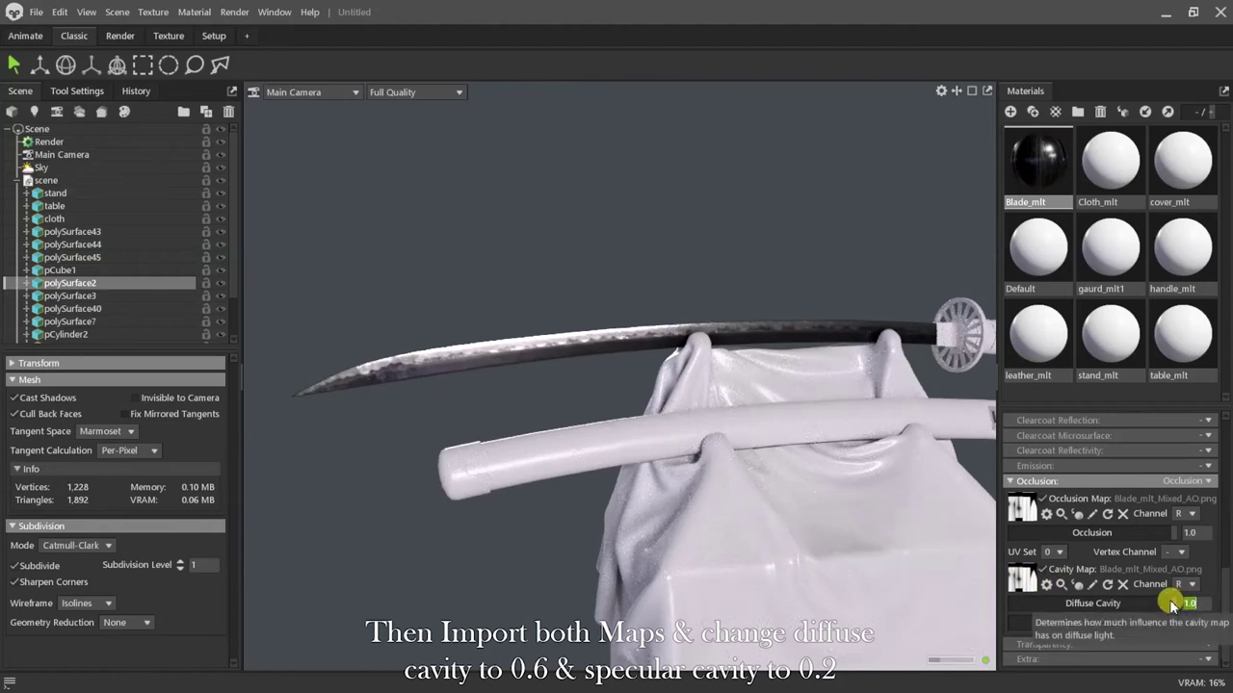
key(Return)
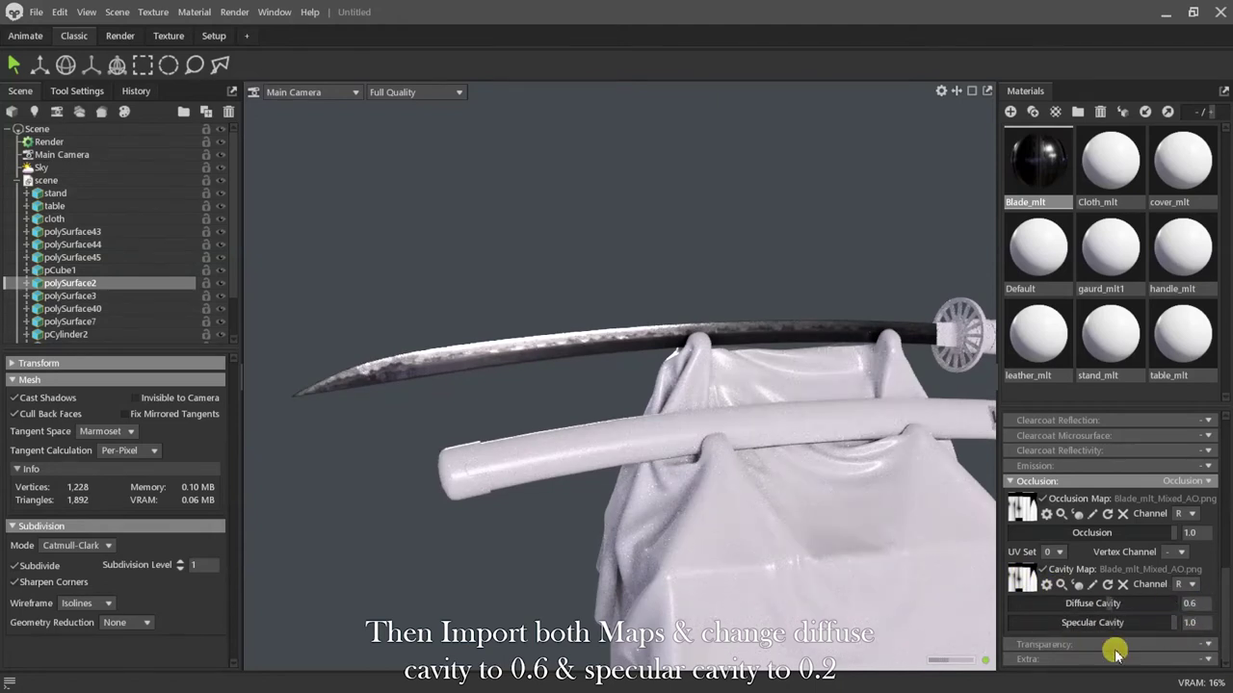
key(BackSpace)
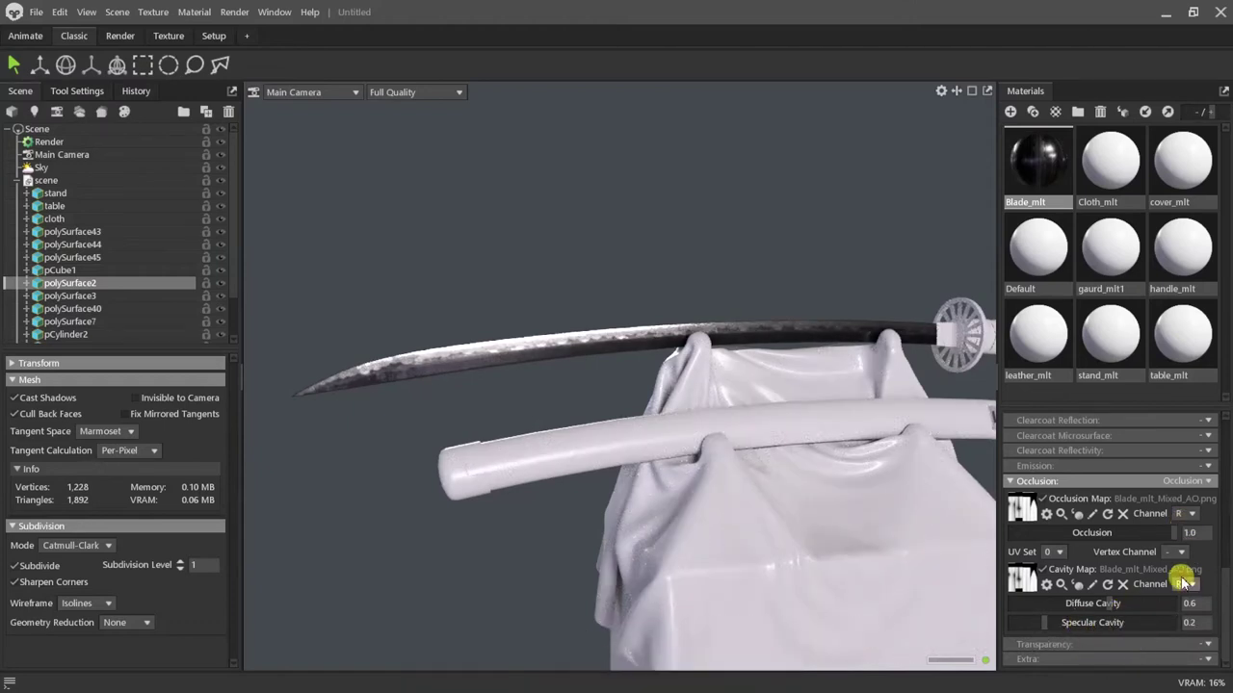
Turn on Catmull-Clark subdivision for the collar meshes between the blade and the spoked guard.
alt+middle_drag(888, 414, 471, 448)
scroll(693, 341, up, 6)
alt+drag(694, 341, 688, 408)
scroll(741, 386, up, 2)
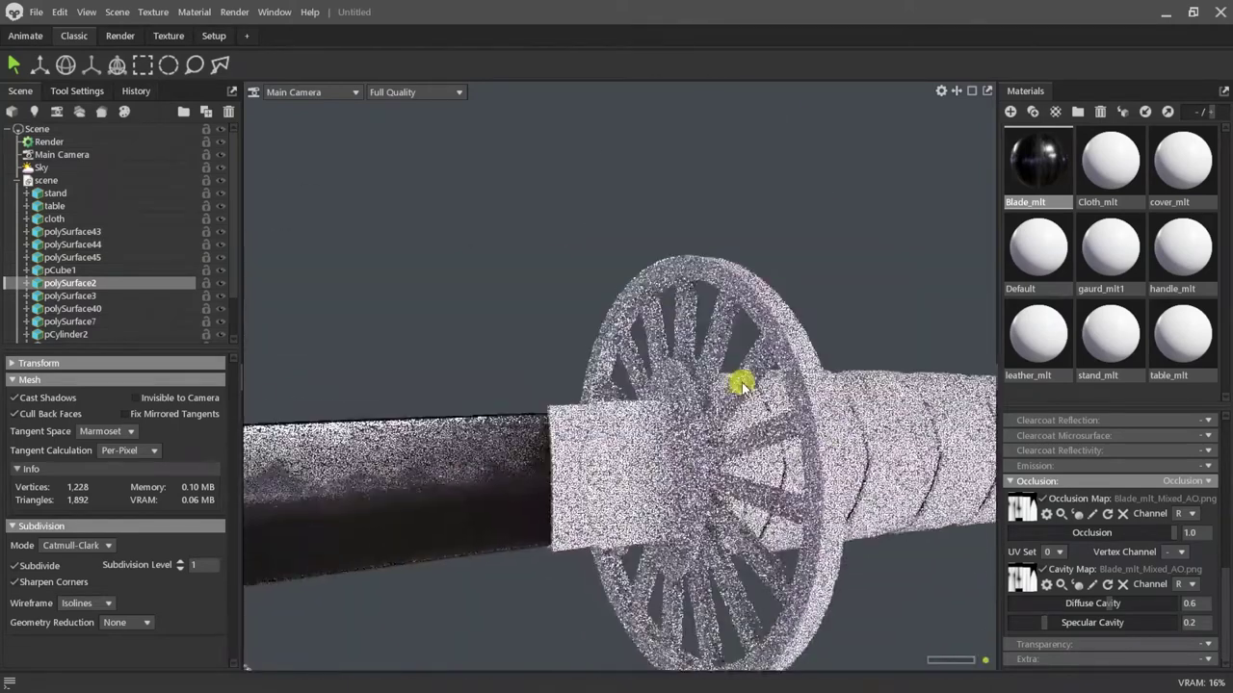
click(685, 400)
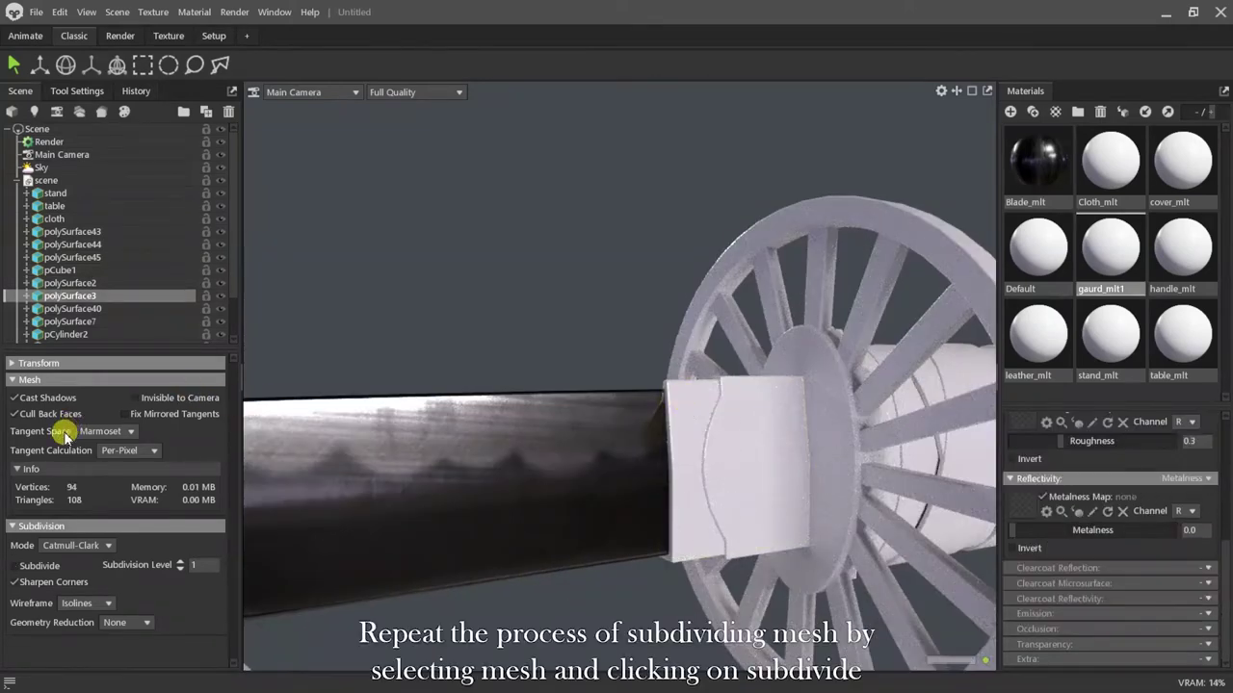
click(14, 566)
click(777, 408)
click(13, 567)
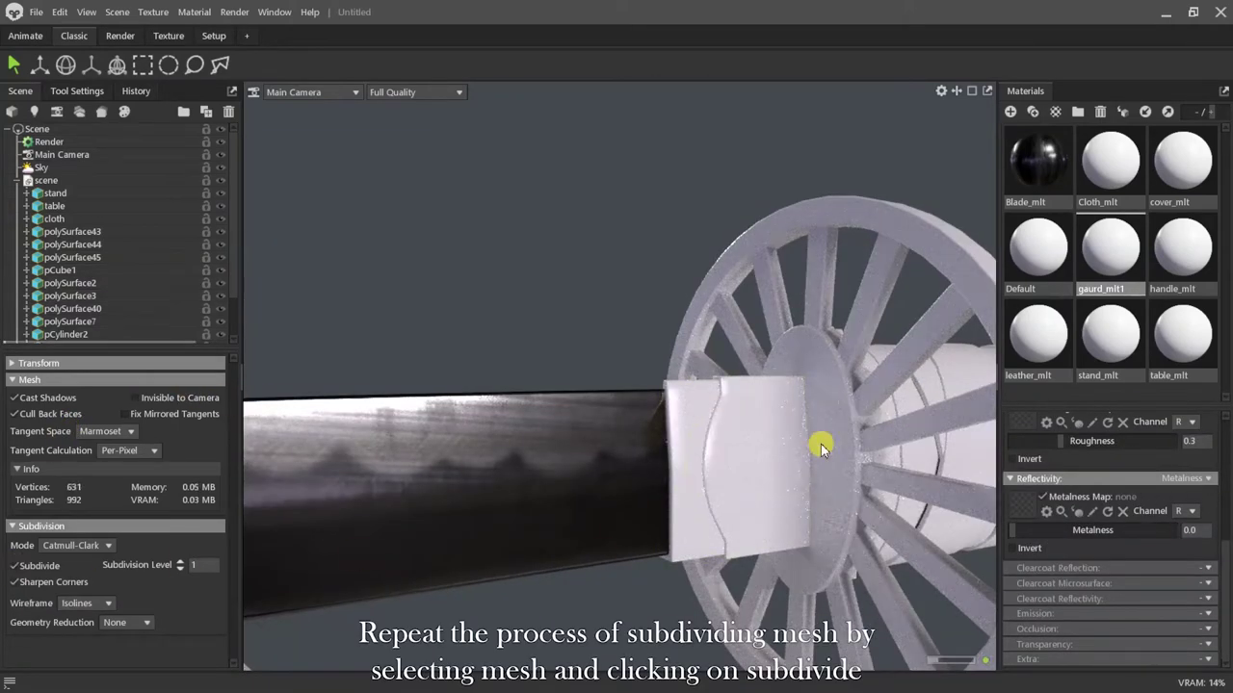
Turn on Catmull-Clark subdivision for the guard's center disc, spoked ring and adjoining guard mesh.
click(820, 444)
click(15, 566)
click(873, 309)
click(14, 567)
alt+drag(665, 416, 500, 423)
scroll(672, 421, up, 3)
click(671, 421)
click(15, 566)
Load the katana_gaurd_mlt1 Normal, BaseColor, Roughness and Metalness maps into the gaurd_mlt1 material.
alt+drag(520, 491, 733, 515)
scroll(1160, 541, up, 5)
click(1019, 478)
click(1022, 562)
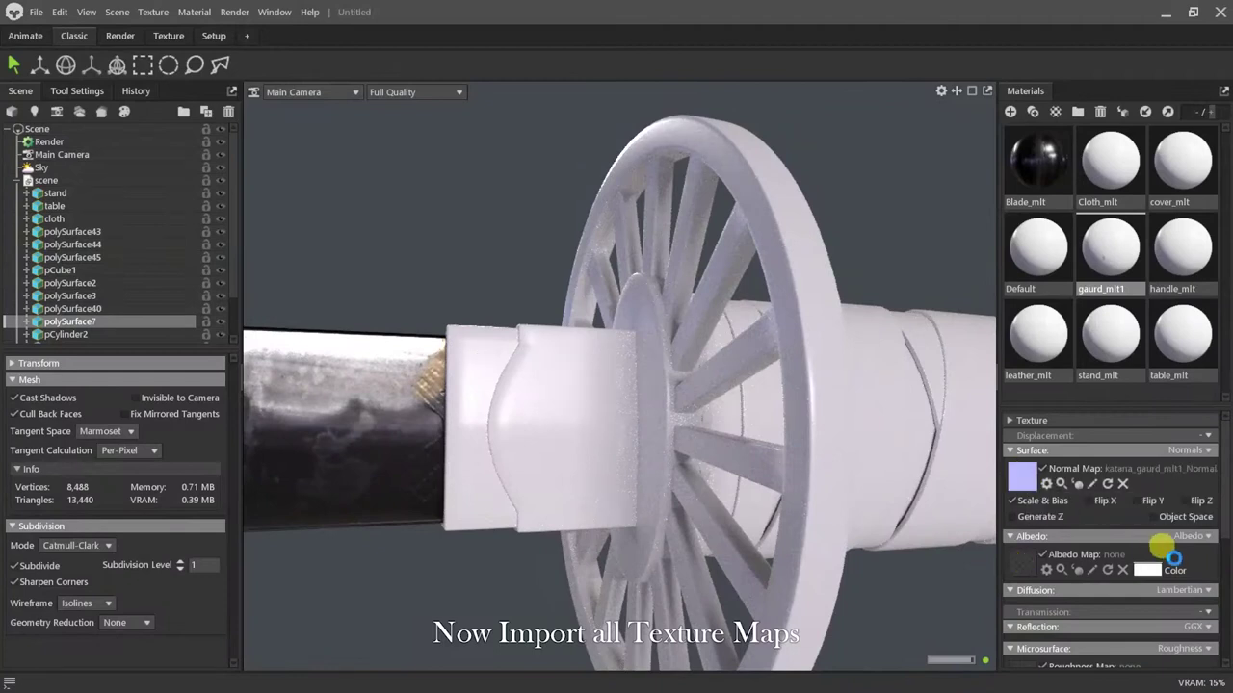
scroll(1201, 584, down, 4)
click(1023, 517)
click(1024, 614)
Set gaurd_mlt1's occlusion mode to Occlusion and use gaurd_mlt1_Mixed_AO.png as occlusion and cavity maps, with Diffuse Cavity 0.6 and Specular Cavity 0.2.
scroll(1209, 568, down, 3)
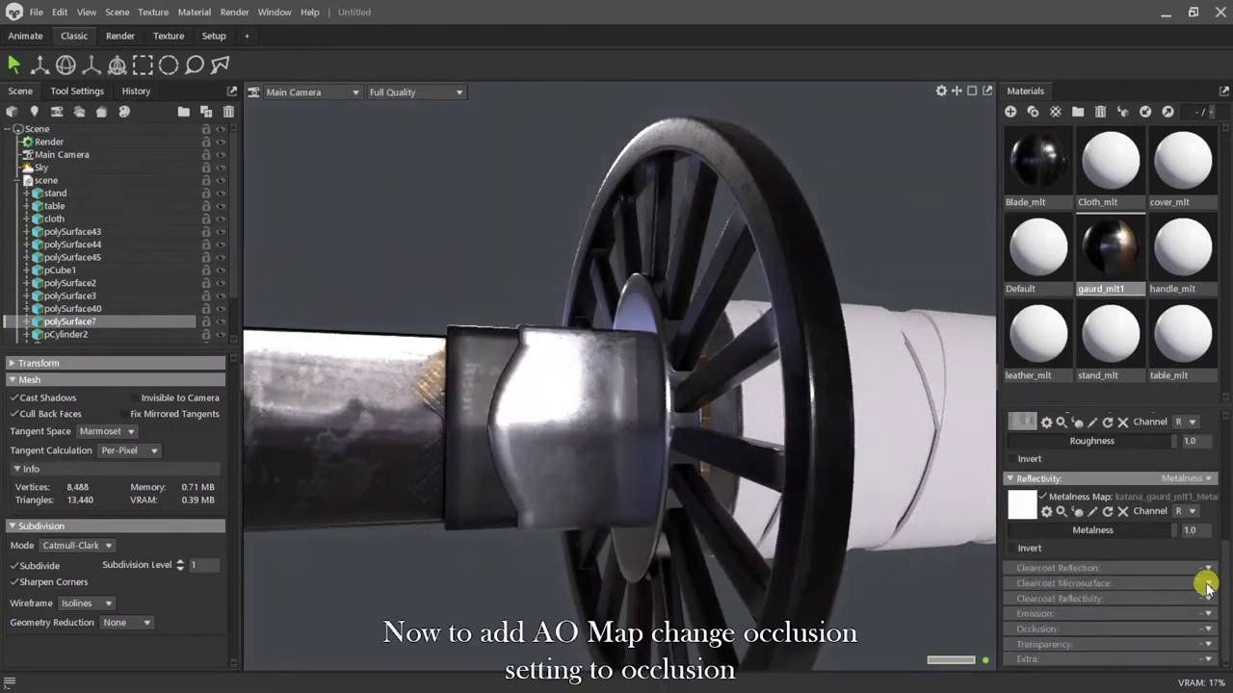
click(1208, 629)
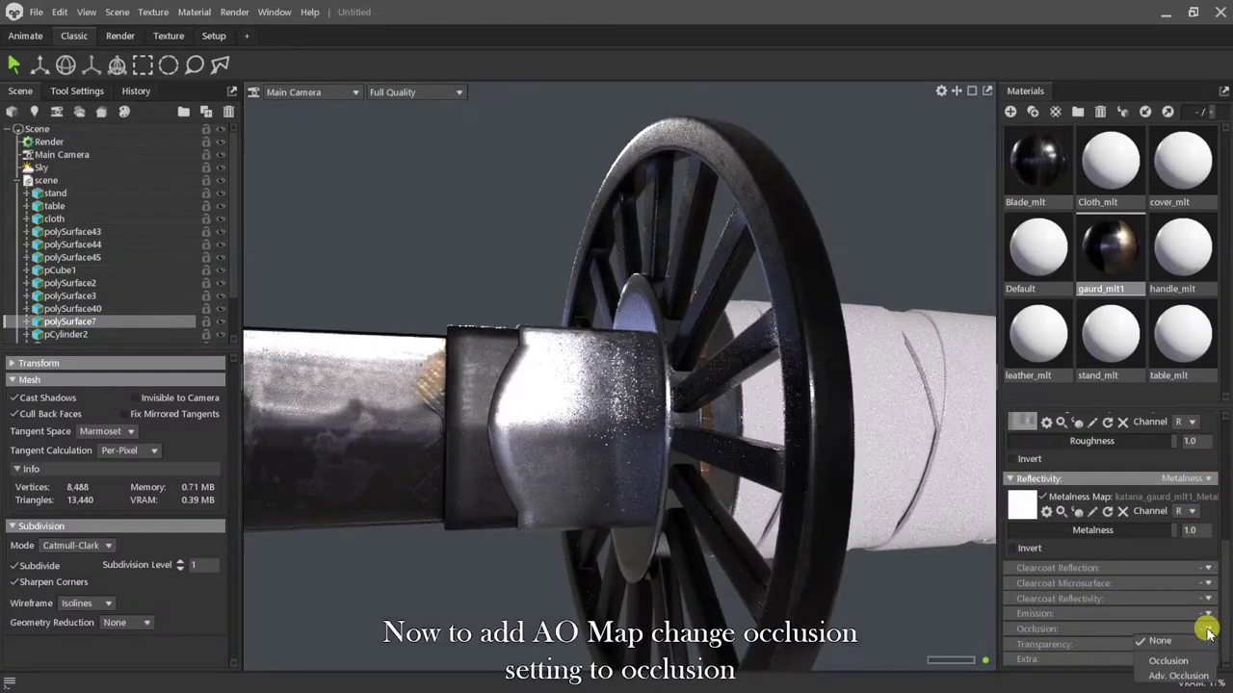
click(1167, 662)
scroll(1225, 562, down, 2)
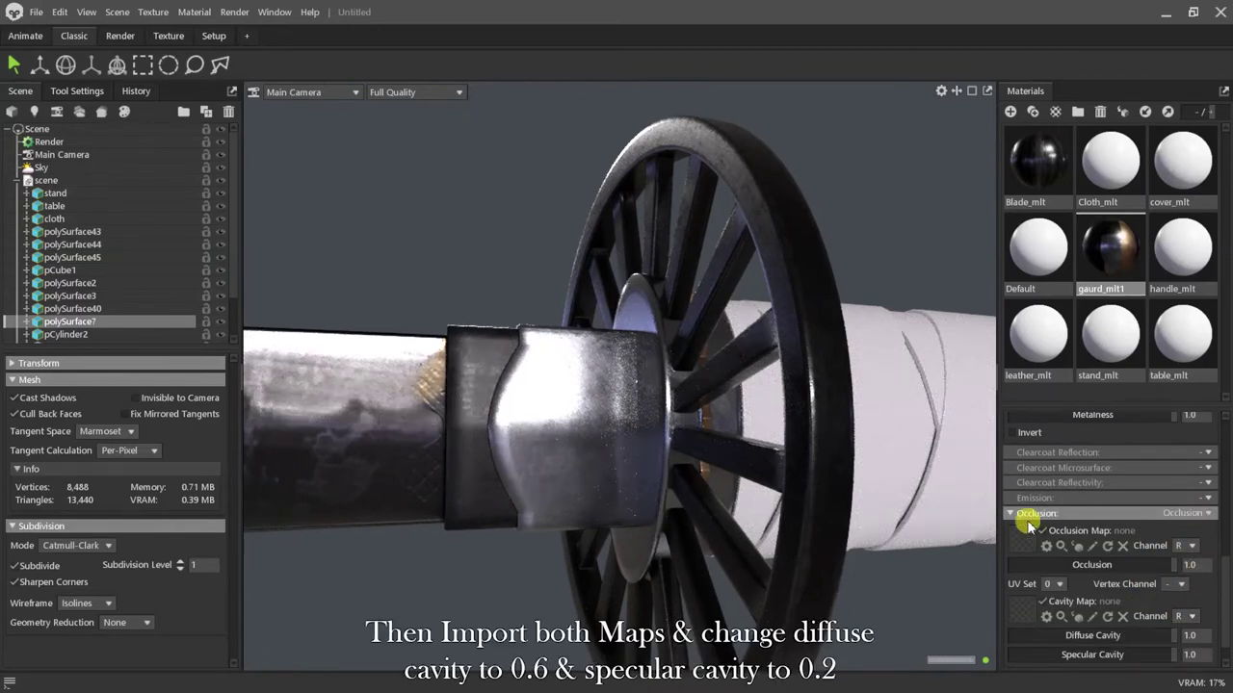
click(1019, 543)
click(1021, 615)
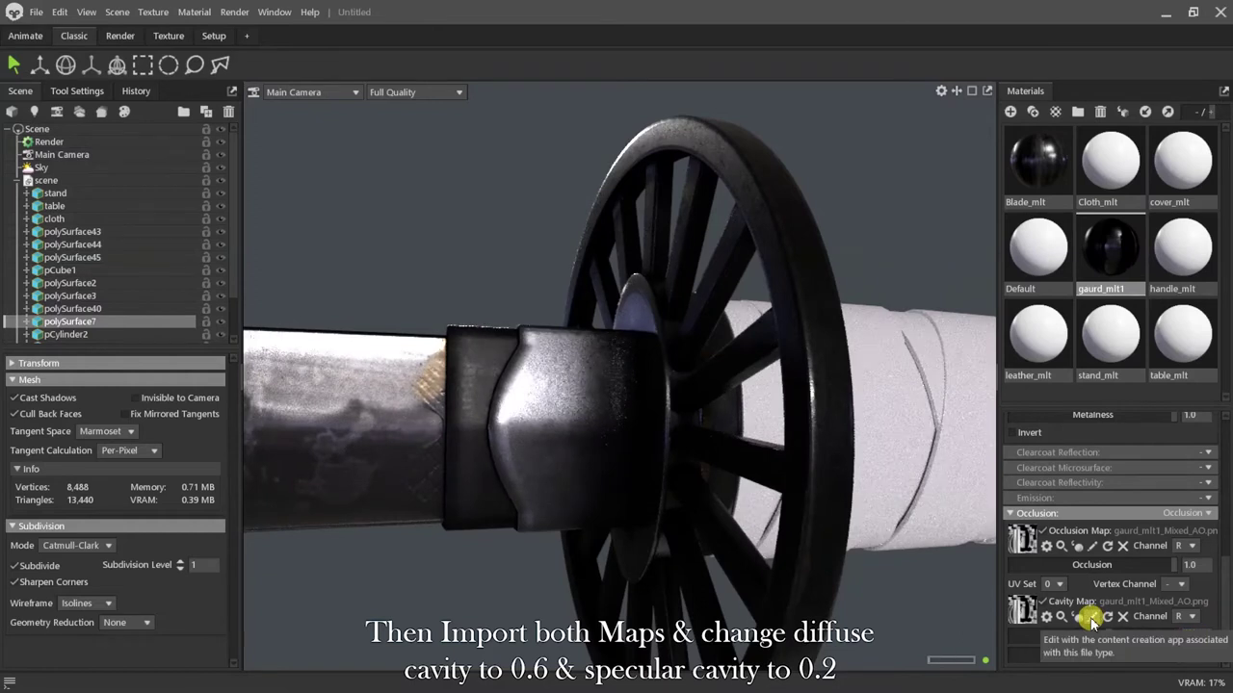
text(0.2)
key(Return)
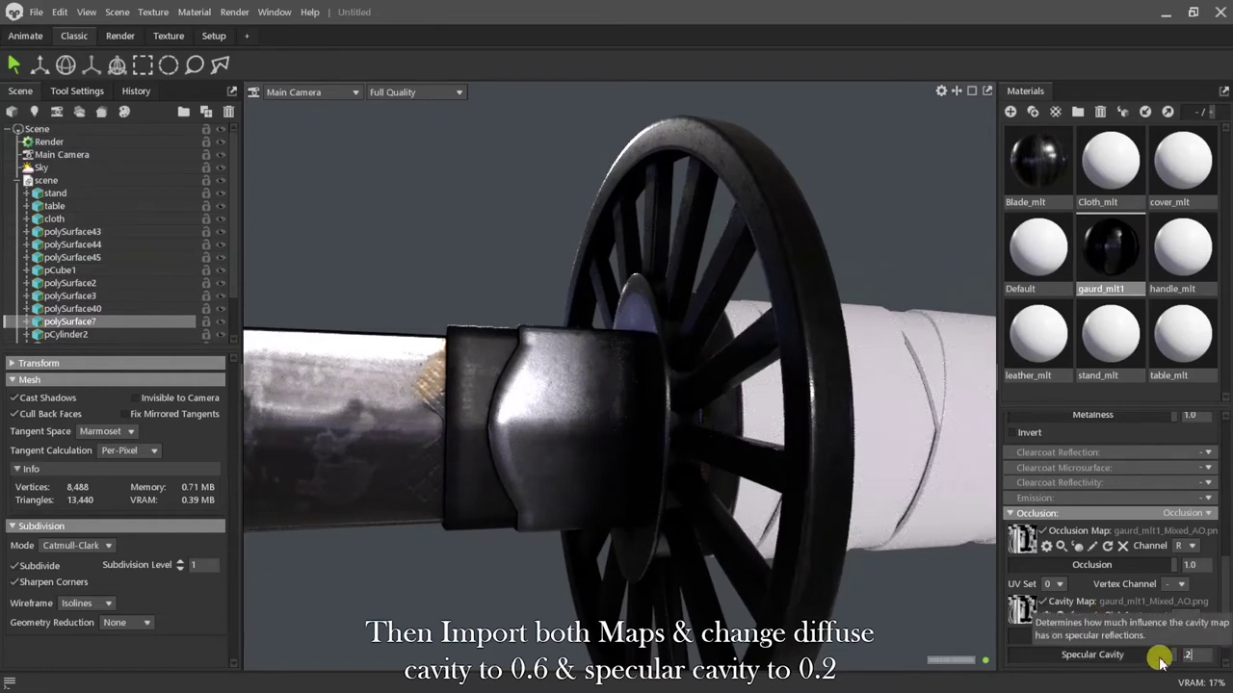
Hide the Leather group and turn on Catmull-Clark subdivision for the handle mesh polySurface38.
scroll(597, 424, down, 5)
scroll(630, 421, up, 5)
drag(664, 402, 607, 314)
scroll(662, 449, down, 3)
click(663, 449)
scroll(159, 299, down, 2)
click(220, 338)
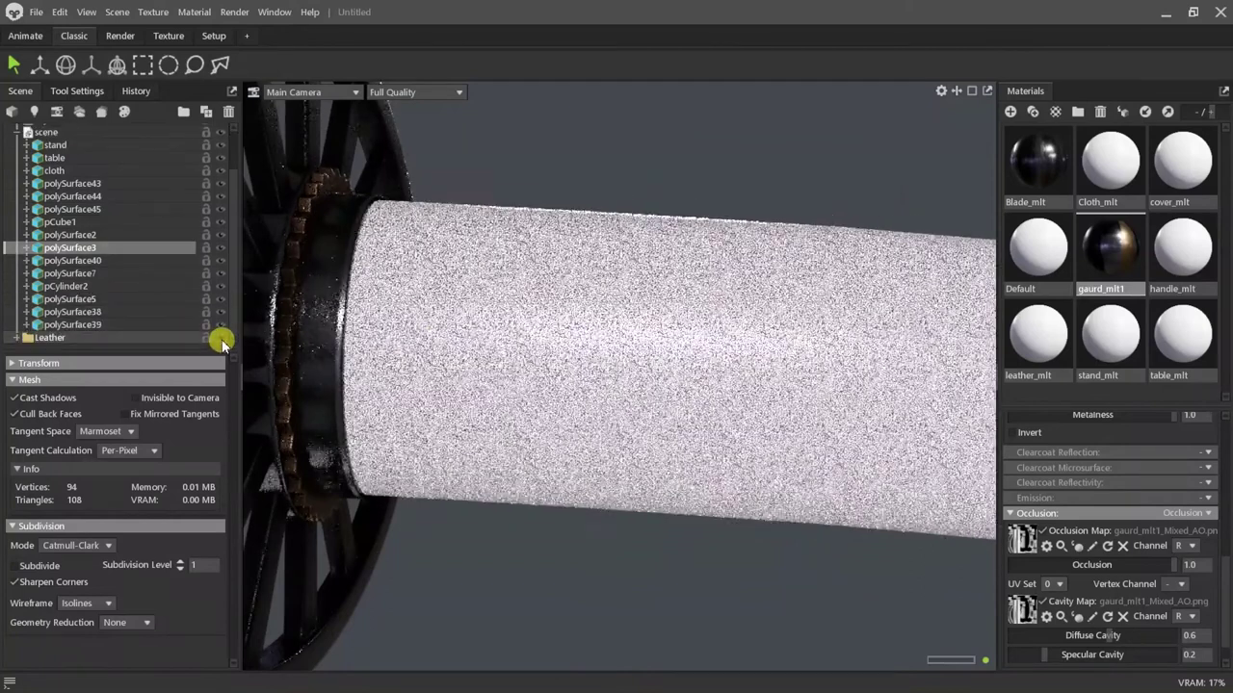
click(581, 333)
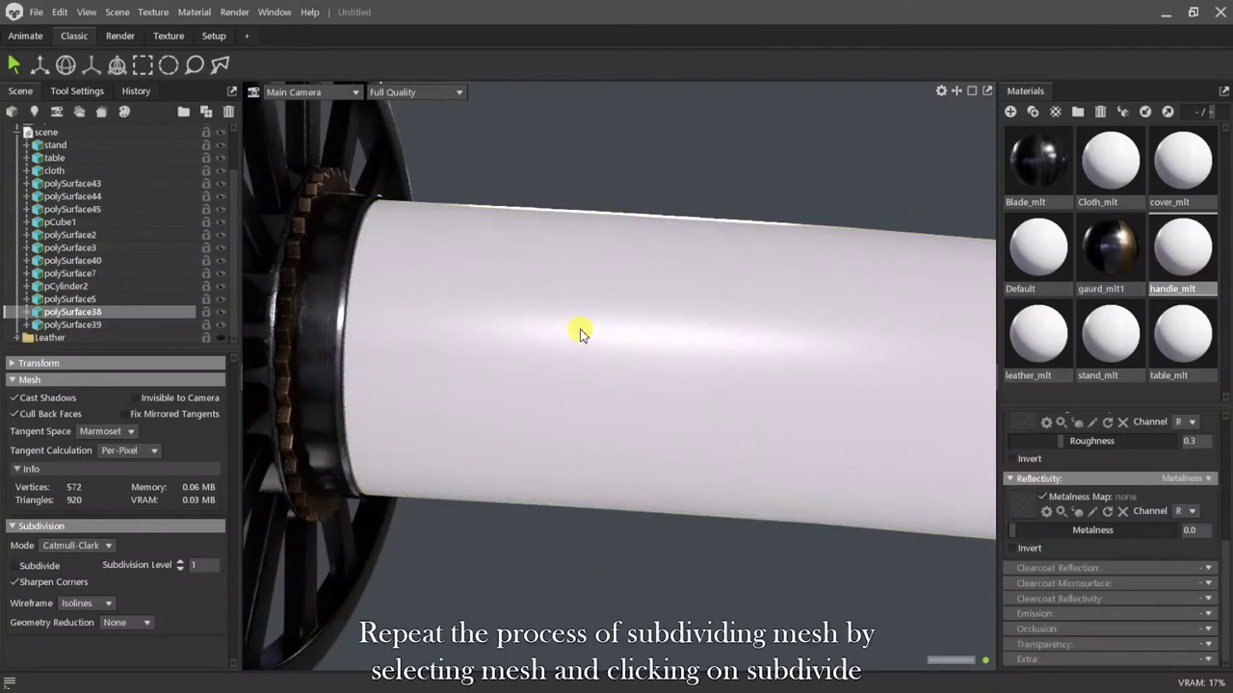
click(36, 569)
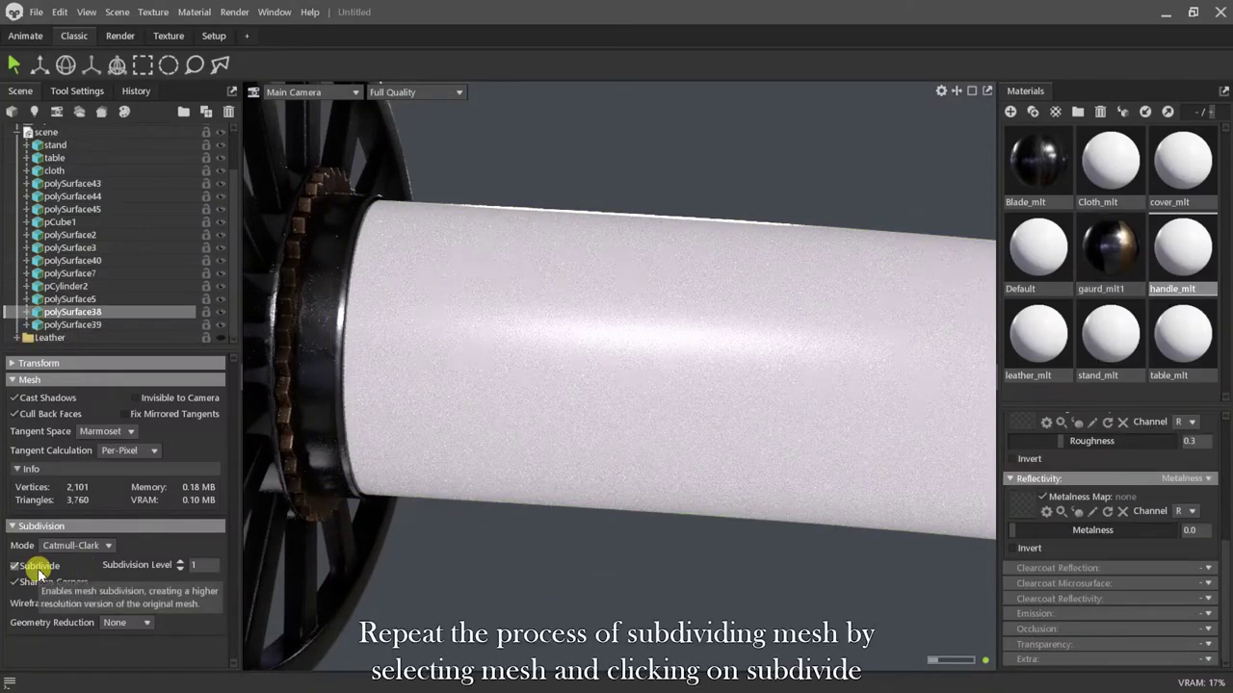
Load the katana_handle_mlt Normal map into the handle_mlt material and inspect the handle surface up close.
scroll(1226, 537, up, 5)
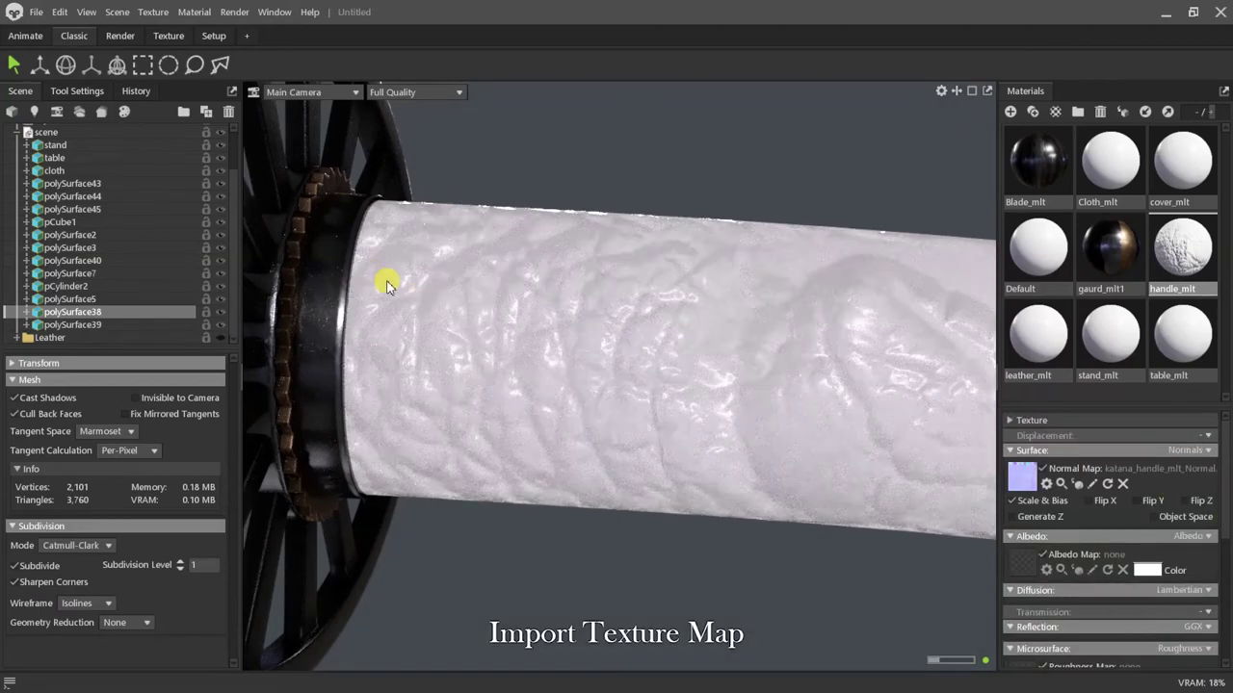
scroll(387, 277, down, 4)
middle_drag(652, 332, 556, 327)
drag(555, 326, 661, 308)
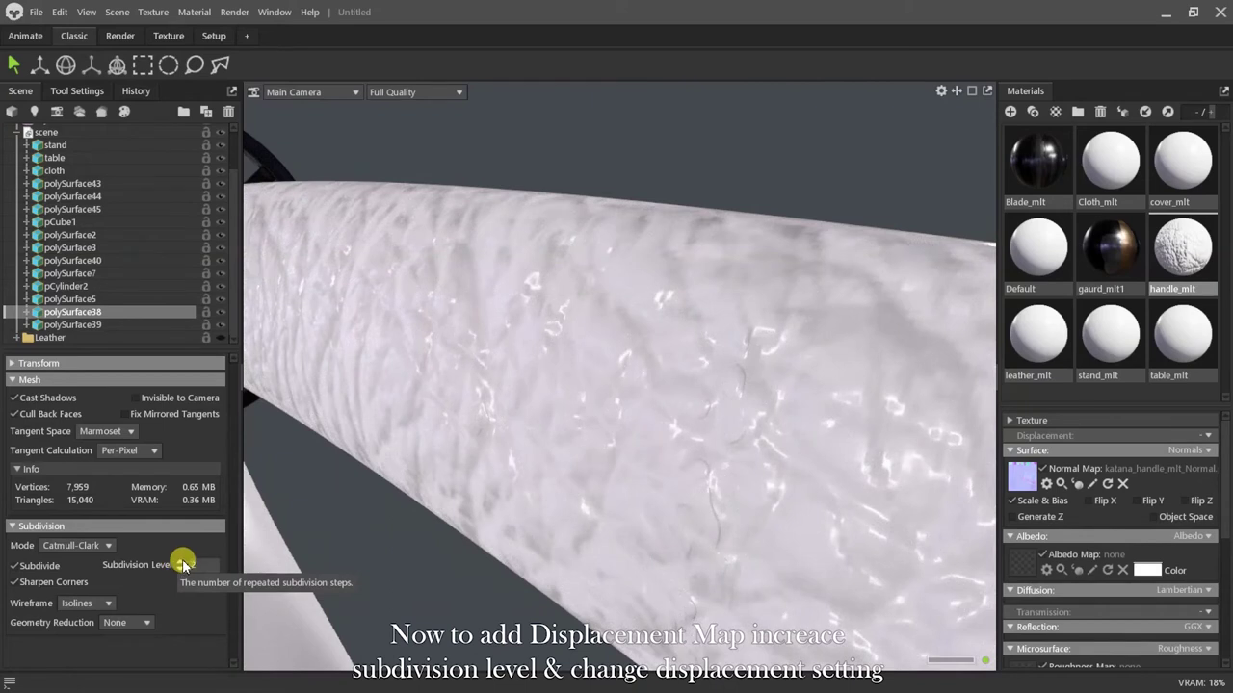
Raise the handle mesh's subdivision level to 3 and load the katana_handle_mlt height map as handle_mlt's Height displacement.
click(183, 564)
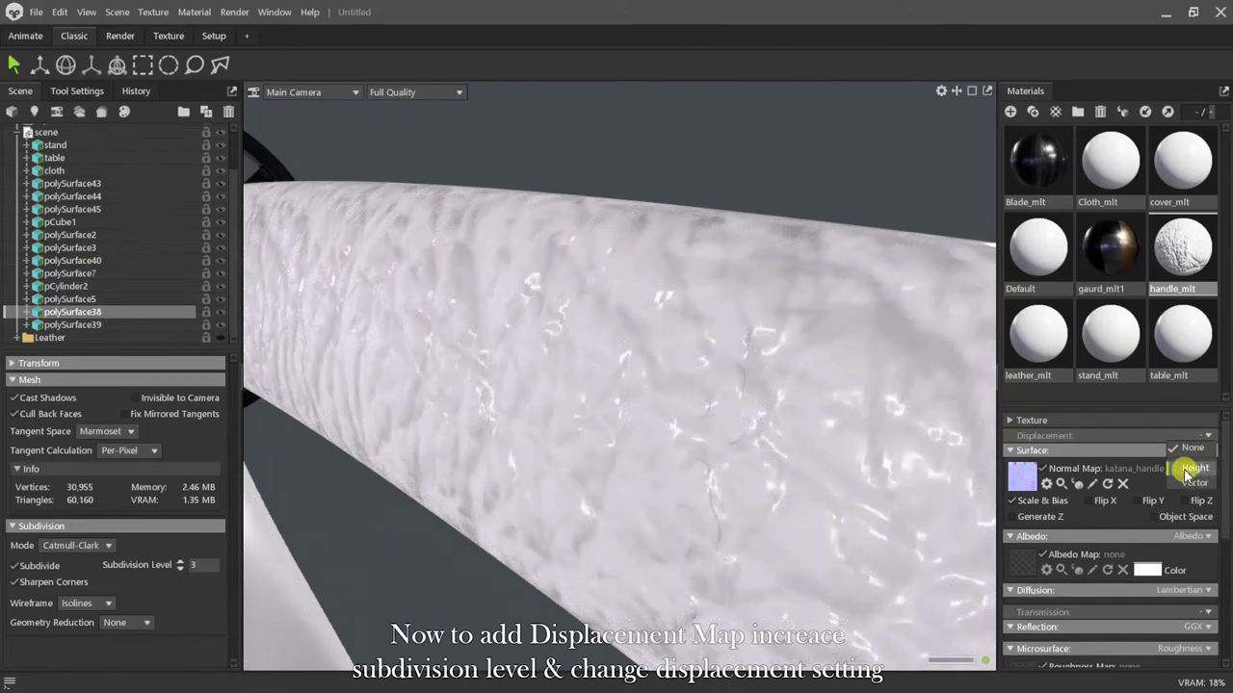
click(1194, 469)
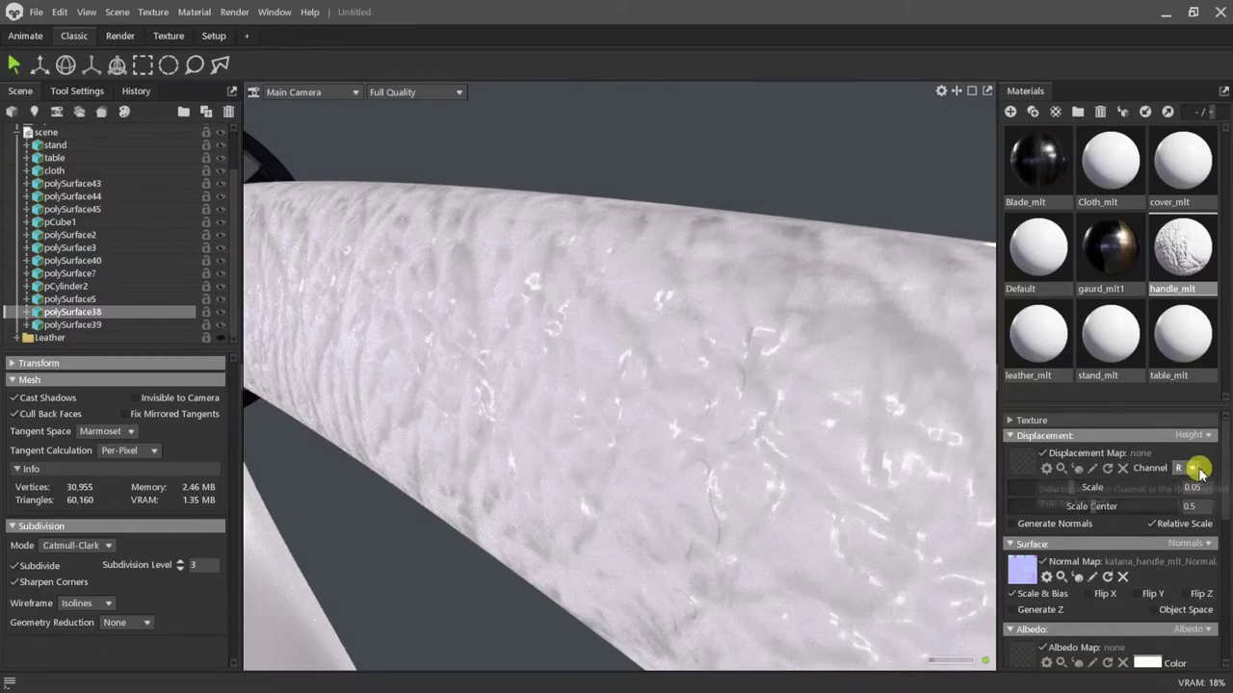
click(1025, 468)
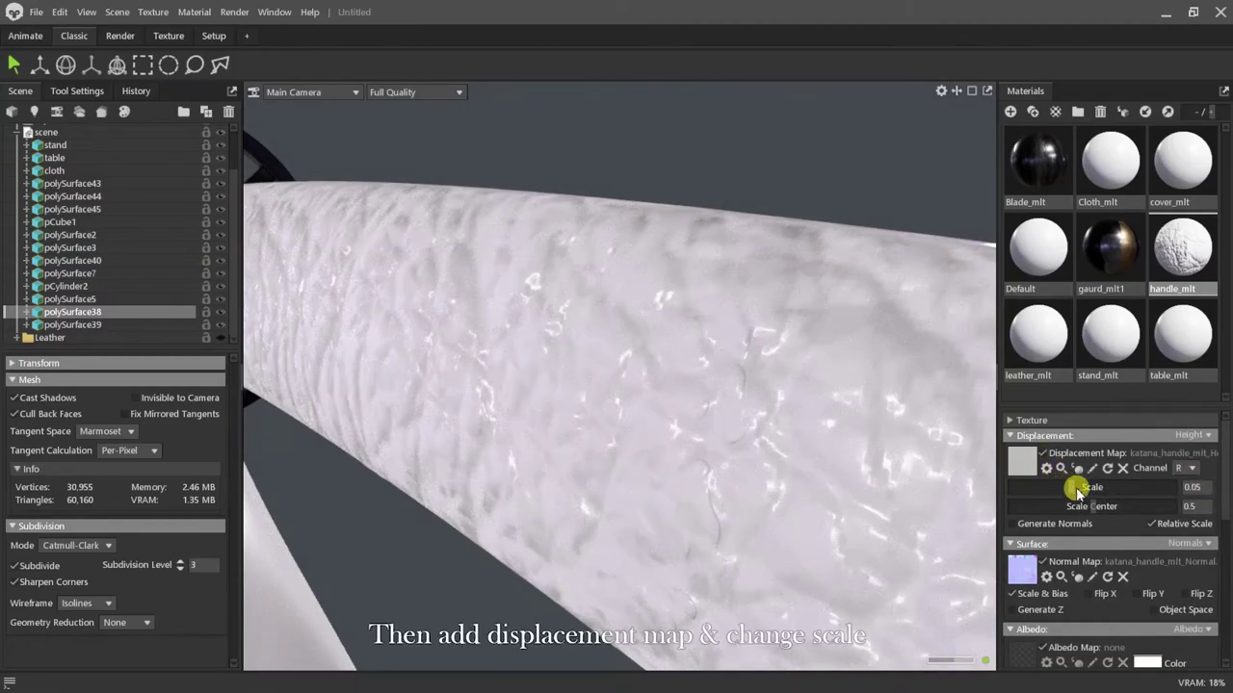
Adjust handle_mlt's displacement scale to about 0.114, checking the relief on the handle.
drag(1074, 487, 1110, 482)
scroll(750, 363, down, 2)
drag(748, 363, 908, 440)
drag(1098, 487, 1018, 462)
drag(925, 414, 646, 435)
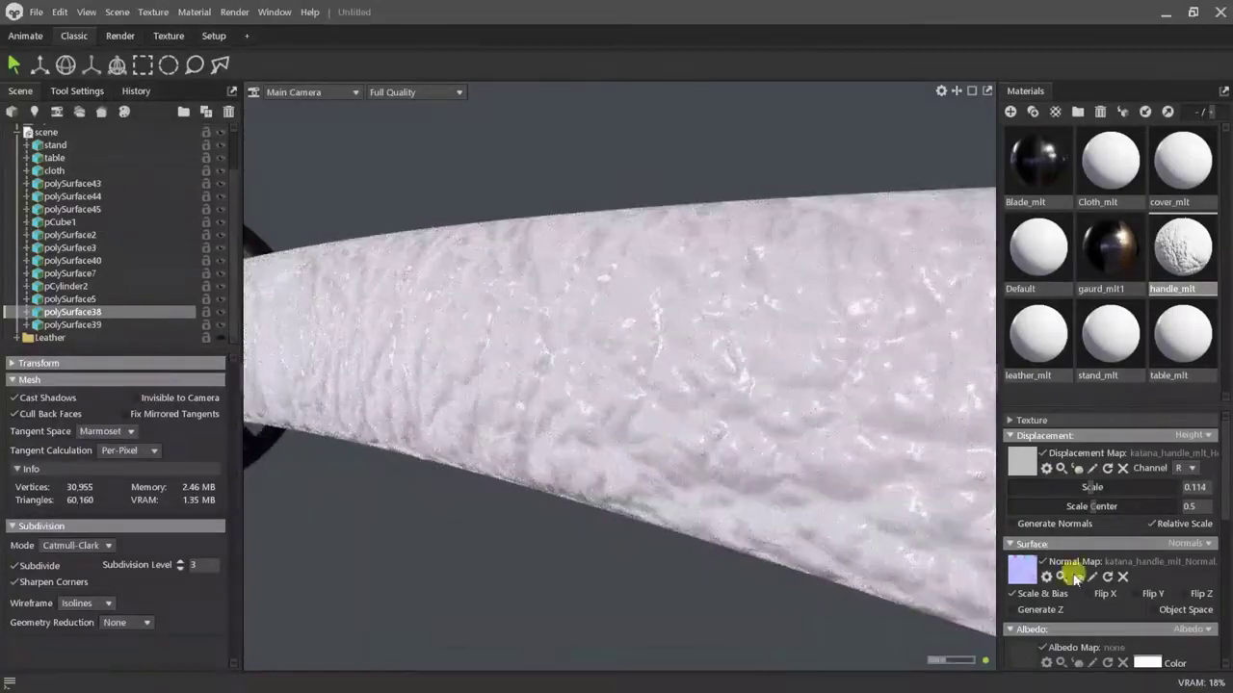
Load the katana_handle_mlt BaseColor, Roughness and Metalness maps into the handle_mlt material.
scroll(1079, 579, down, 2)
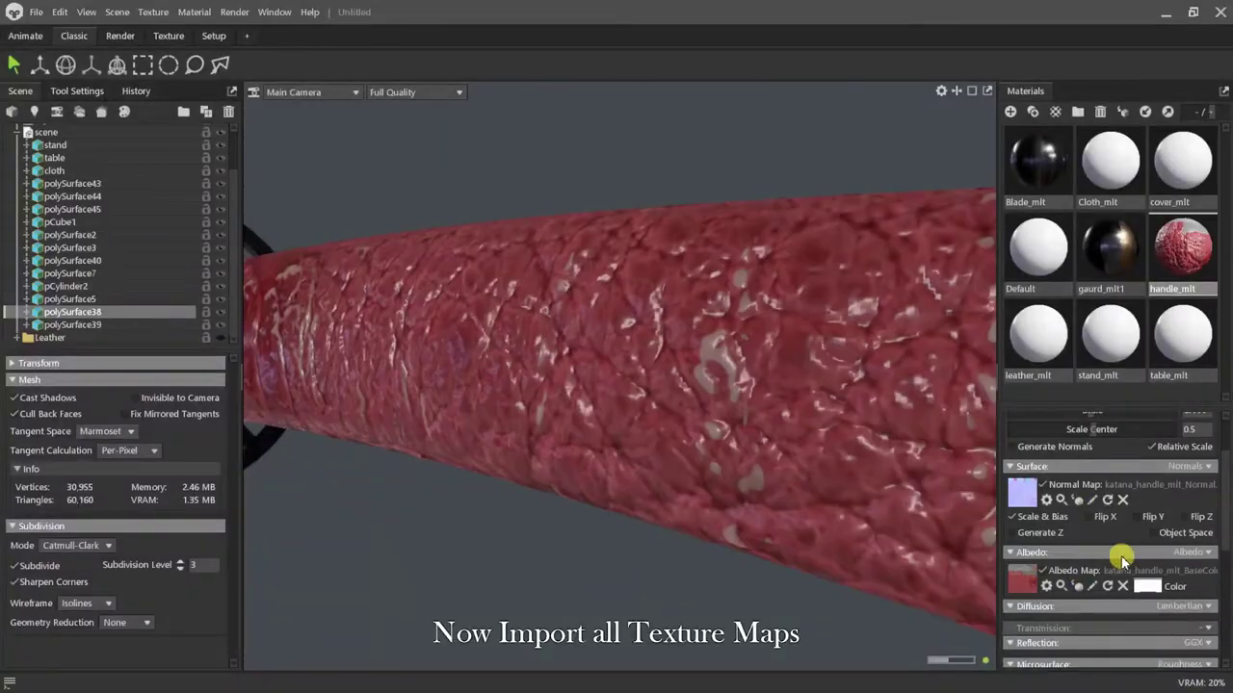
scroll(1078, 581, down, 1)
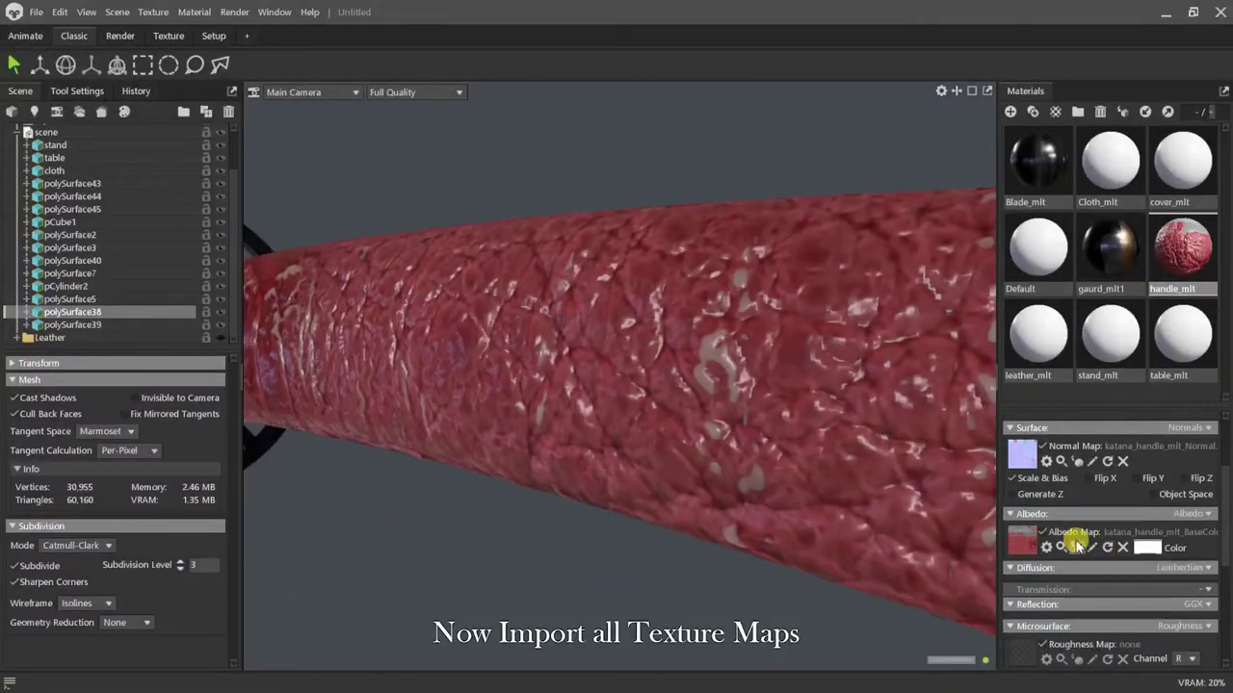
scroll(1068, 586, down, 2)
click(1030, 570)
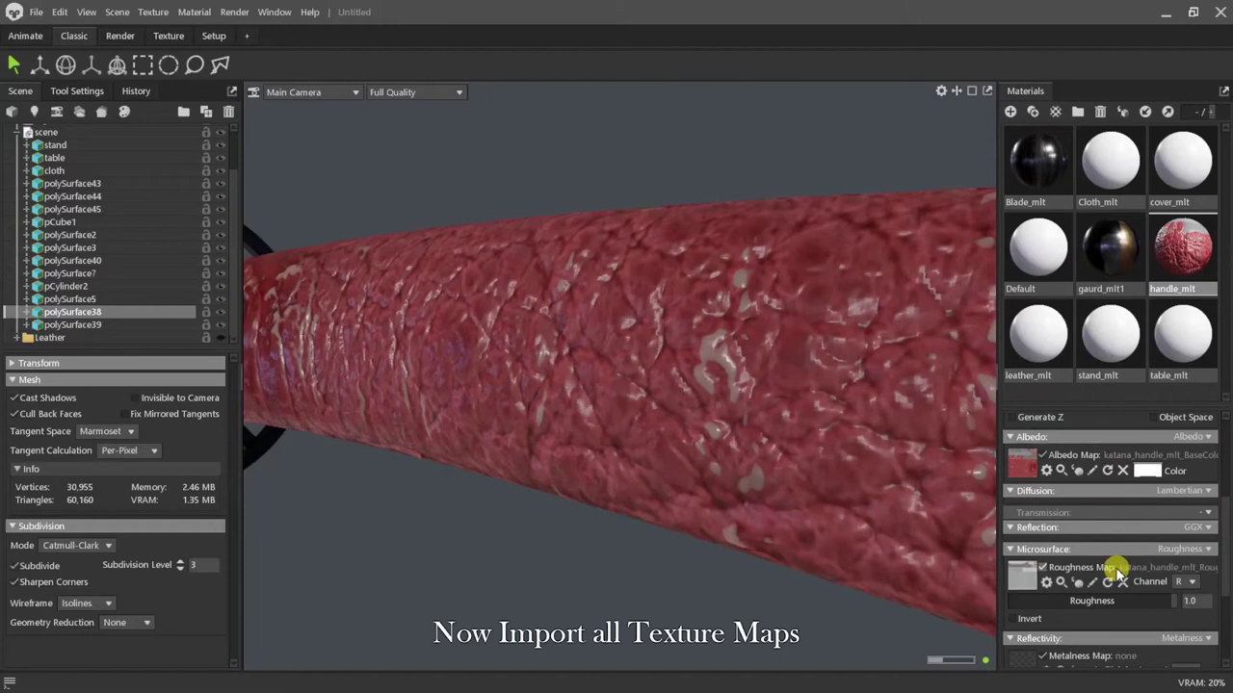
scroll(1107, 580, down, 1)
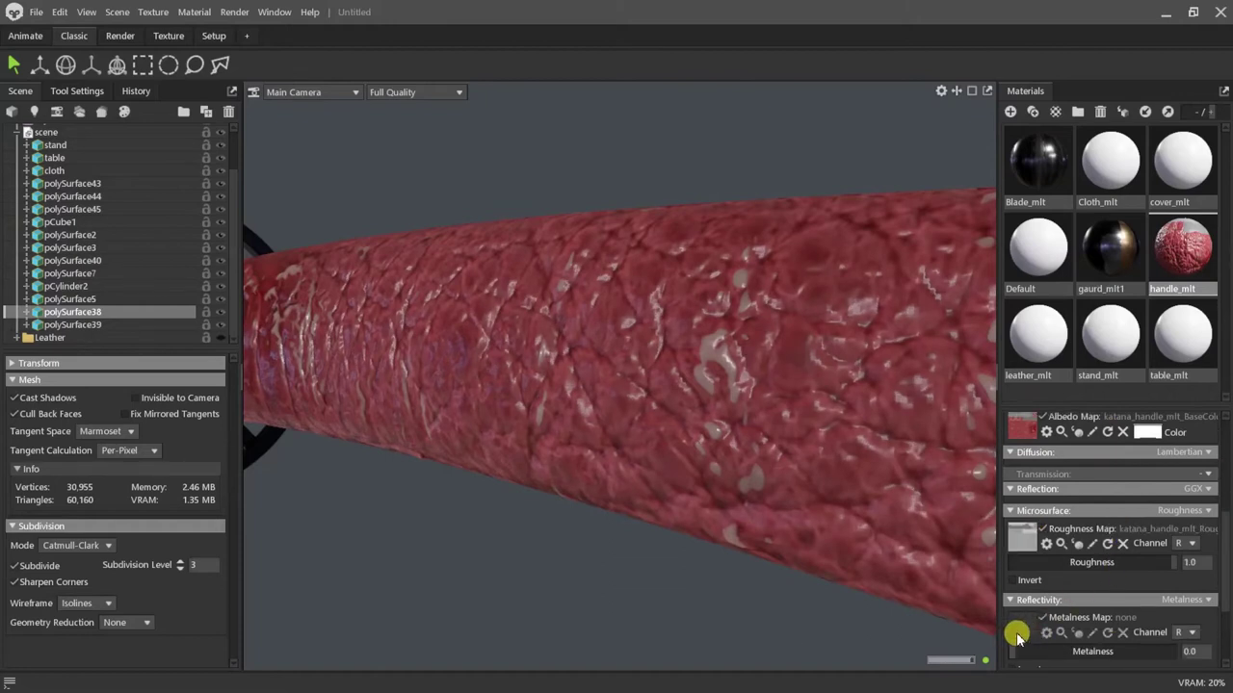
click(1023, 632)
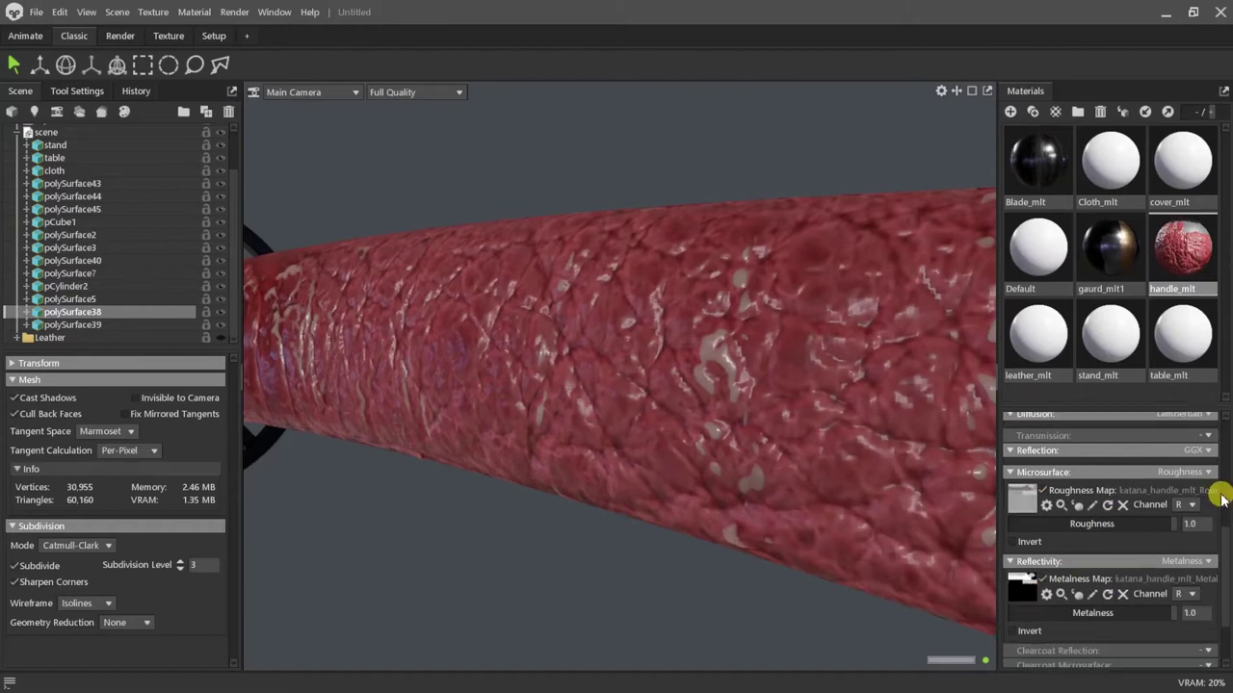
Set handle_mlt's occlusion mode to Occlusion and use handle_mlt_Mixed_AO.png as occlusion and cavity maps, with Diffuse Cavity 0.6 and Specular Cavity 0.2.
scroll(1221, 497, down, 2)
click(1207, 629)
click(1162, 663)
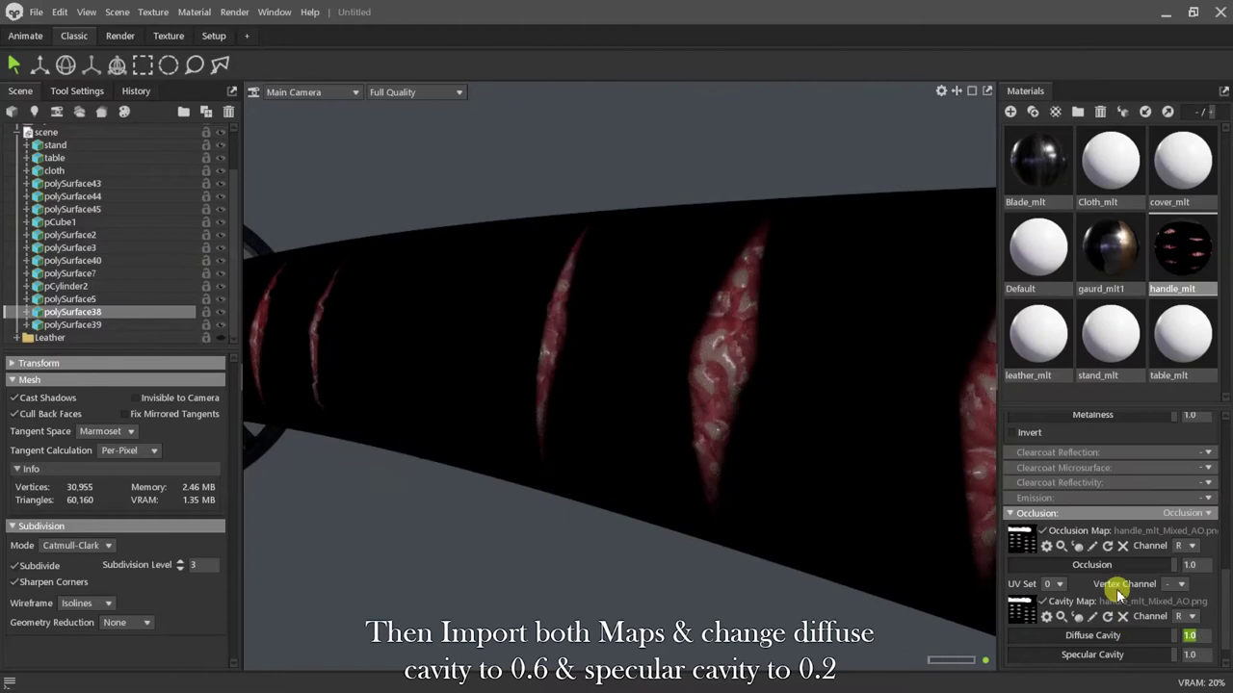
key(BackSpace)
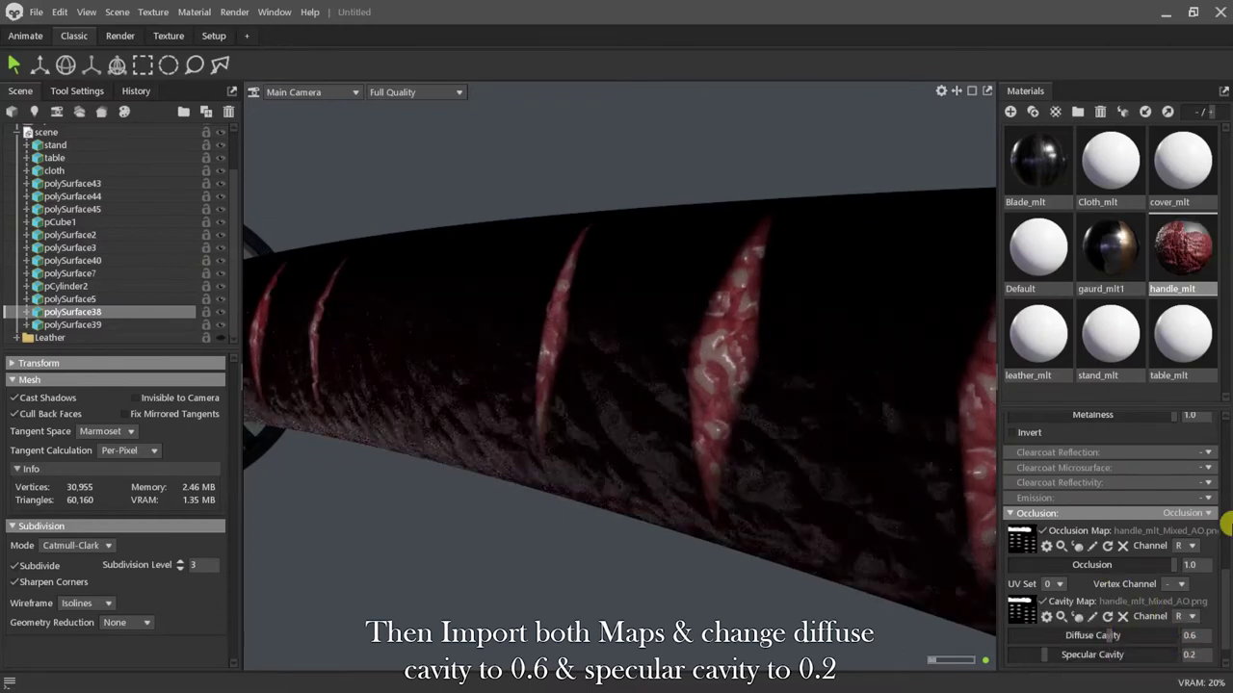
Show the Leather group again, collapse the scene group and expand Leather to list its meshes.
scroll(705, 331, down, 8)
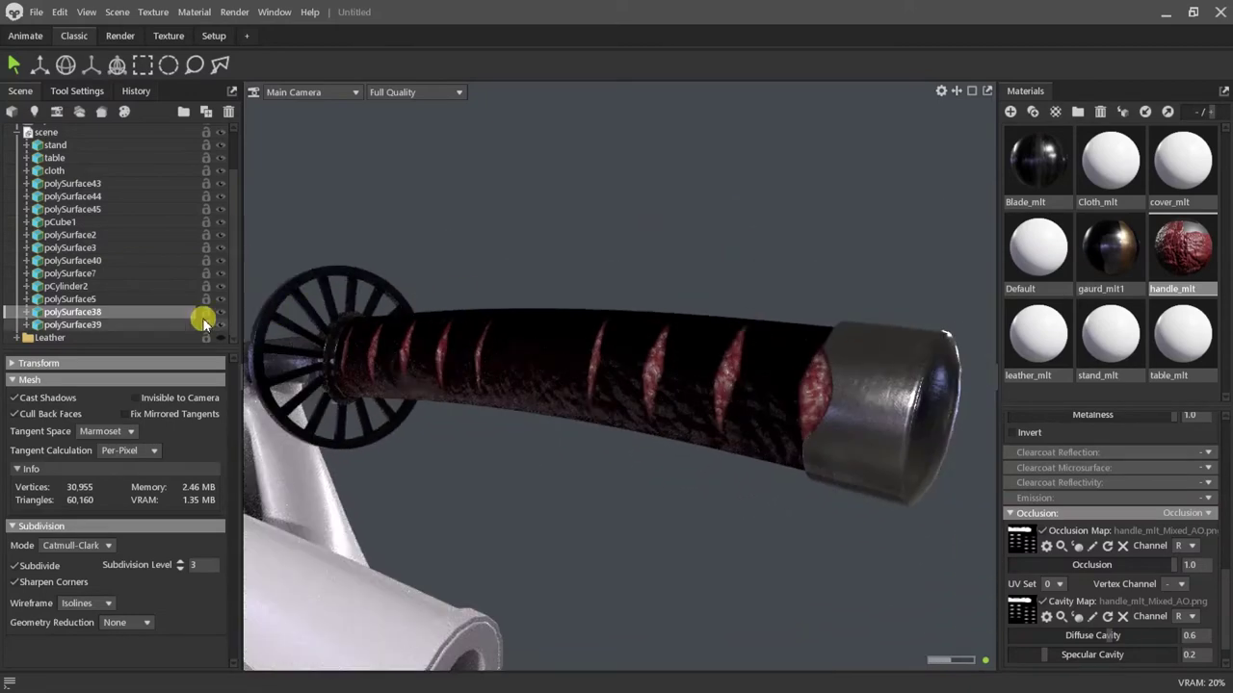
click(115, 312)
key(f)
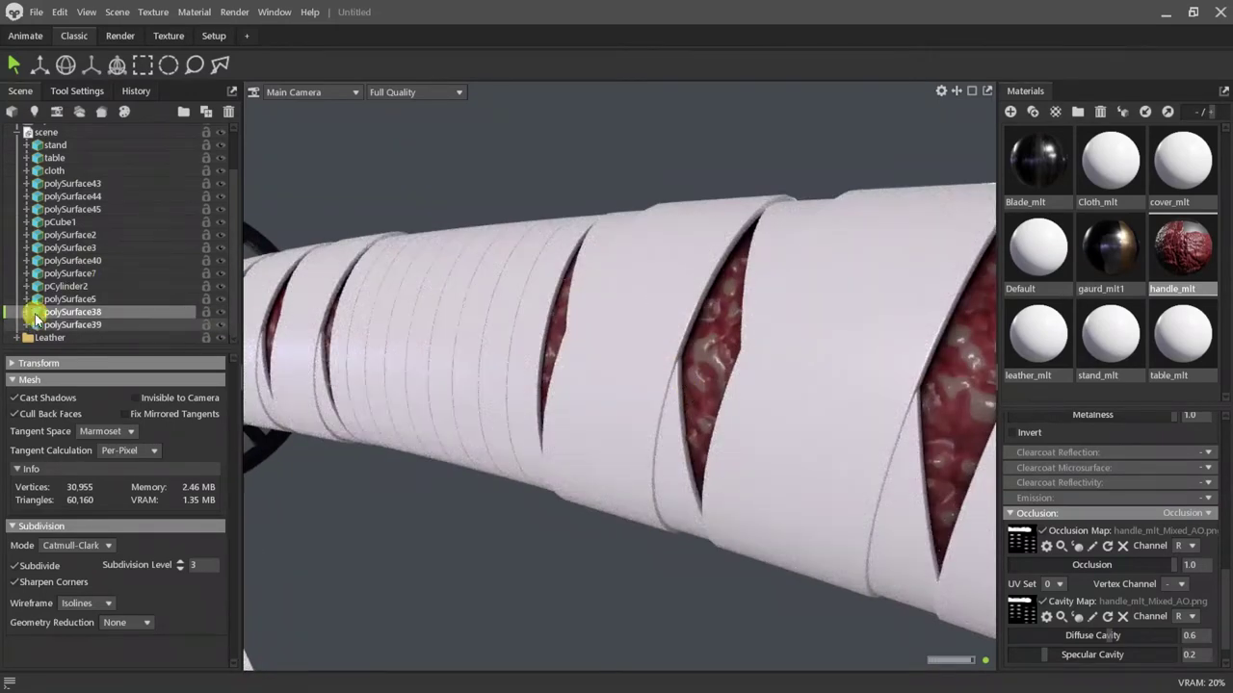
click(16, 132)
click(16, 194)
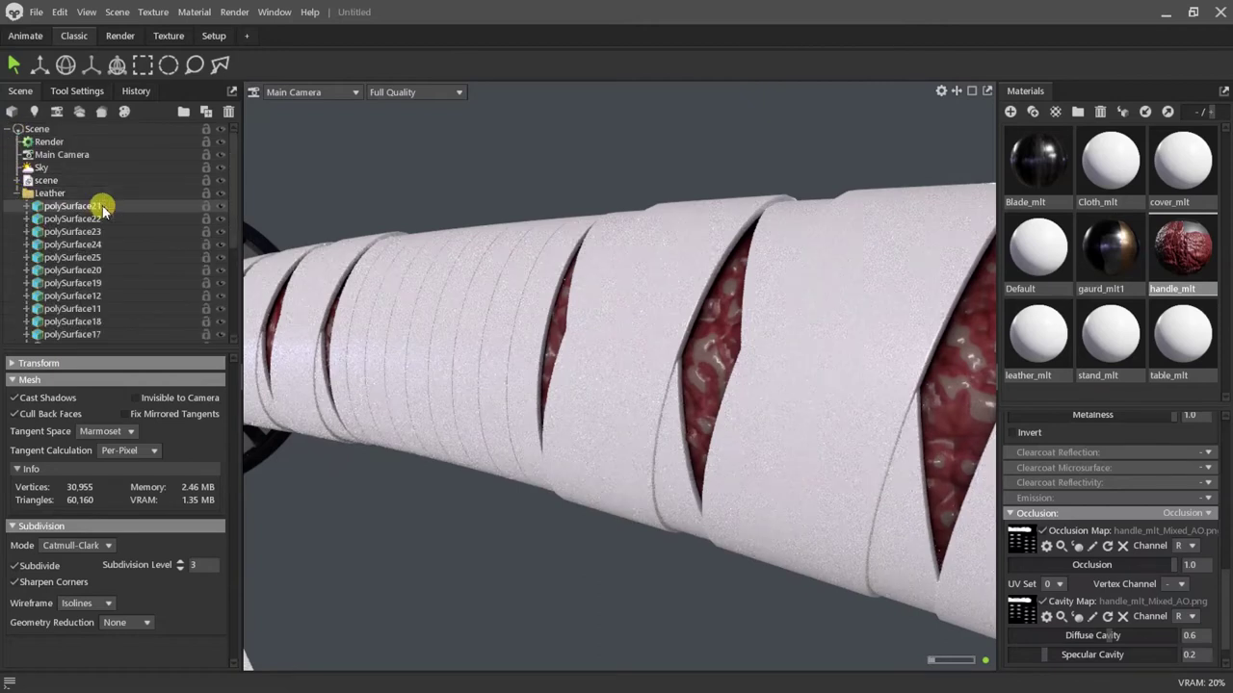
Turn on subdivision for the leather strips polySurface21, 22, 23, 24, 25 and 20.
click(90, 207)
click(79, 220)
click(15, 566)
click(81, 232)
click(15, 566)
click(83, 244)
click(16, 567)
click(85, 257)
click(16, 567)
click(85, 271)
click(15, 566)
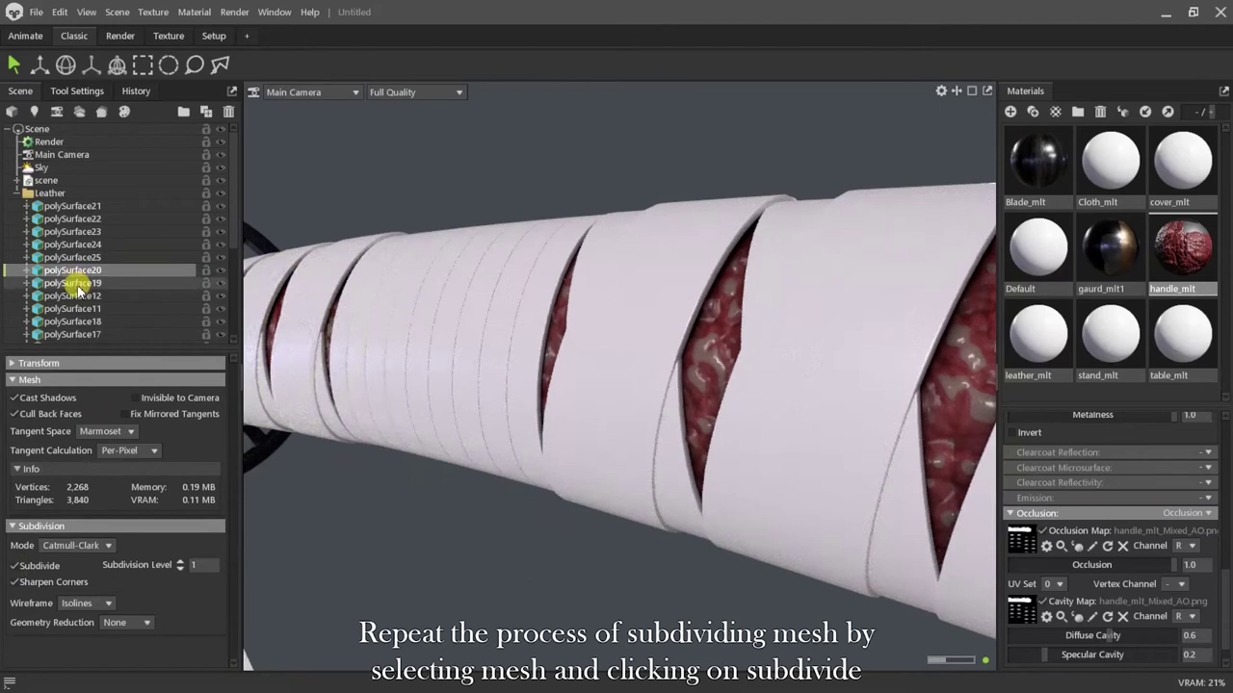
Turn on subdivision for the leather strips polySurface19, 12, 11, 18 and 17.
click(81, 283)
click(15, 567)
click(90, 296)
click(15, 566)
click(96, 308)
click(15, 566)
click(93, 321)
click(16, 567)
click(90, 334)
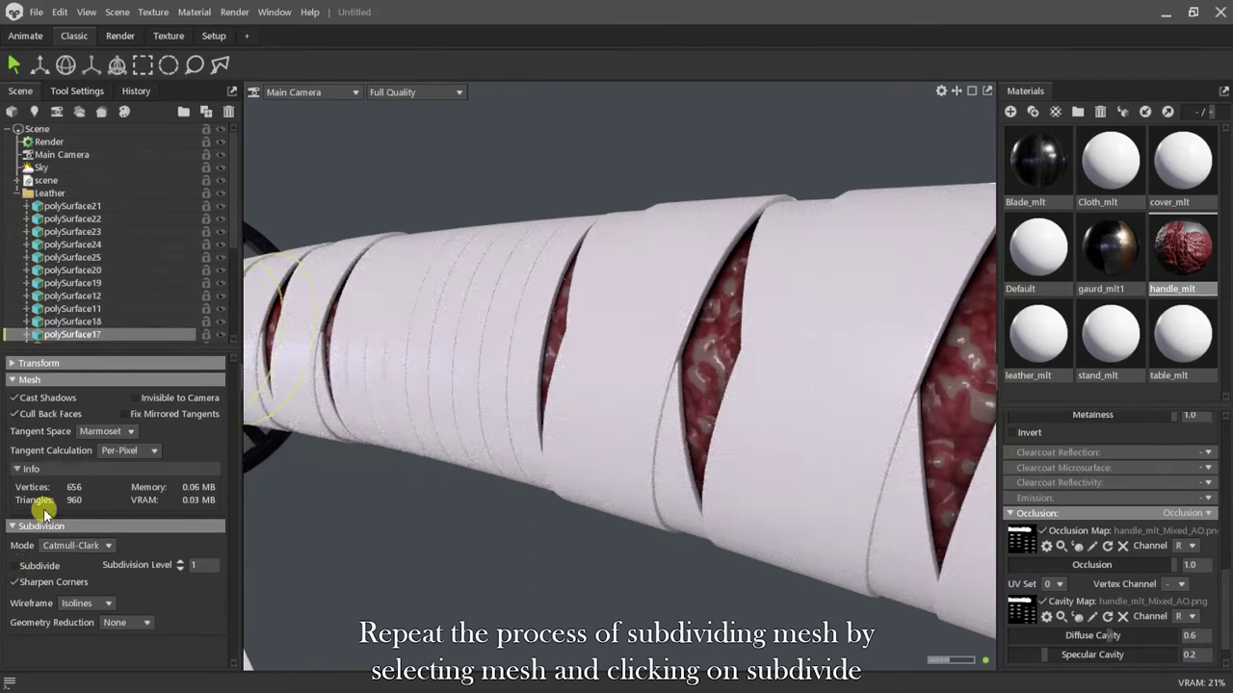
click(15, 566)
Turn on subdivision for the remaining leather strips, from polySurface28 through polySurface16.
scroll(85, 313, down, 1)
click(85, 309)
click(15, 566)
click(96, 323)
click(16, 567)
scroll(91, 279, down, 2)
click(94, 258)
click(15, 566)
click(107, 272)
click(15, 566)
click(103, 284)
click(16, 567)
click(108, 296)
click(16, 566)
click(93, 308)
click(15, 566)
click(88, 321)
click(15, 566)
key(Down)
key(Down)
key(Down)
key(Down)
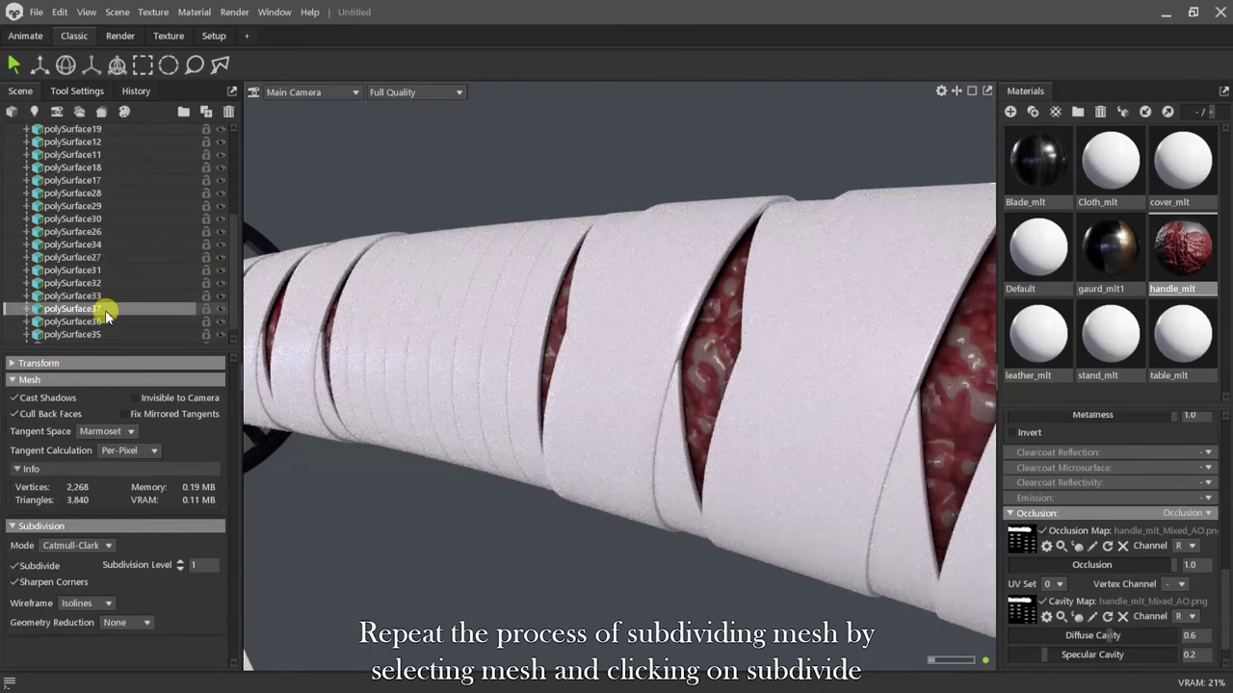
key(Down)
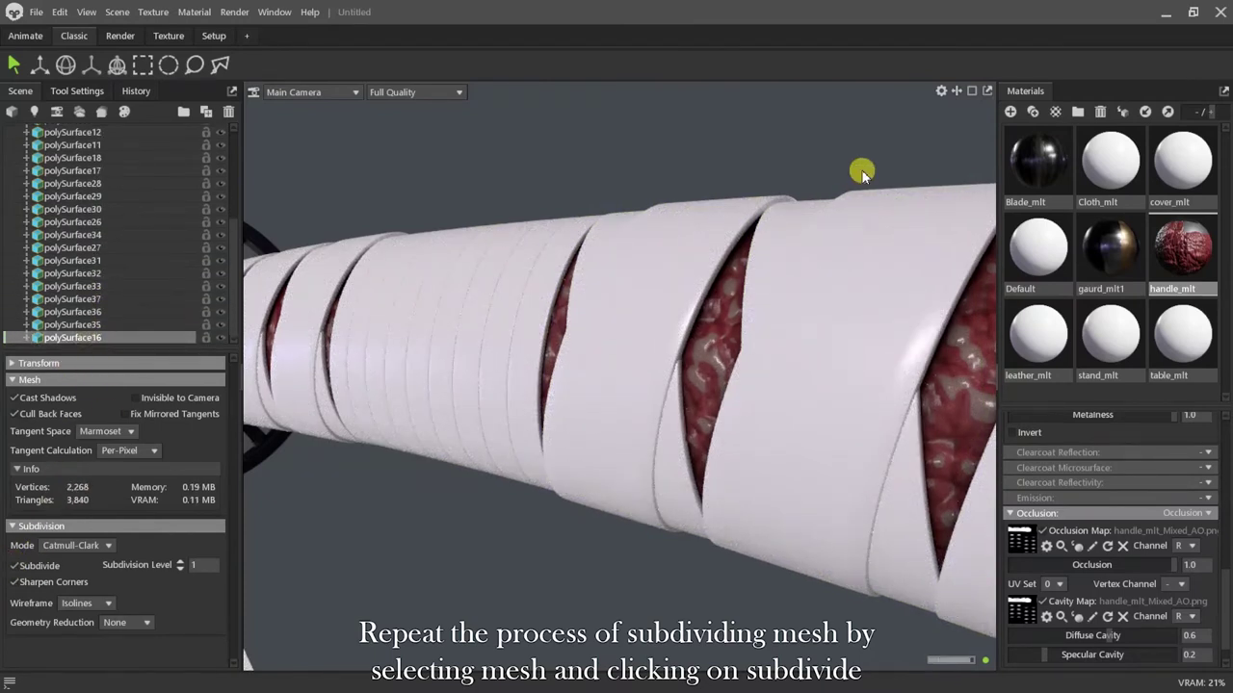
Load the katana_leather_mlt Normal map into the leather_mlt material and set its displacement mode to Height.
drag(862, 174, 669, 293)
click(872, 276)
click(1039, 332)
scroll(1188, 523, up, 5)
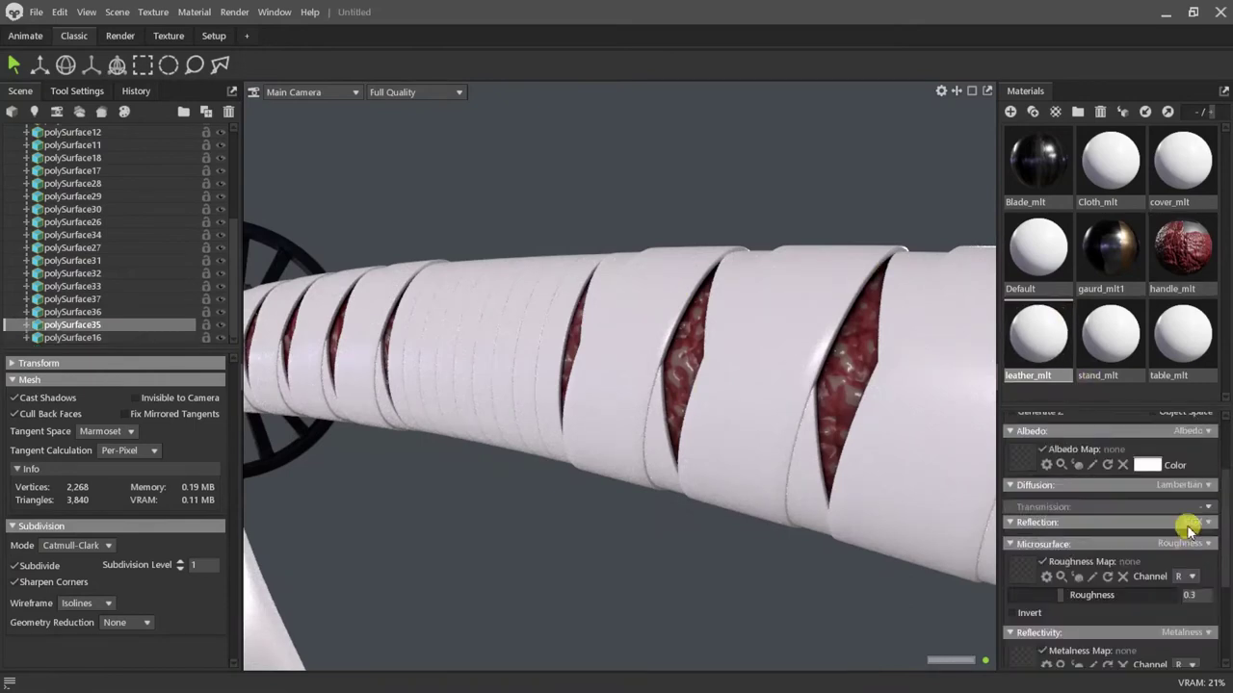
scroll(662, 281, up, 5)
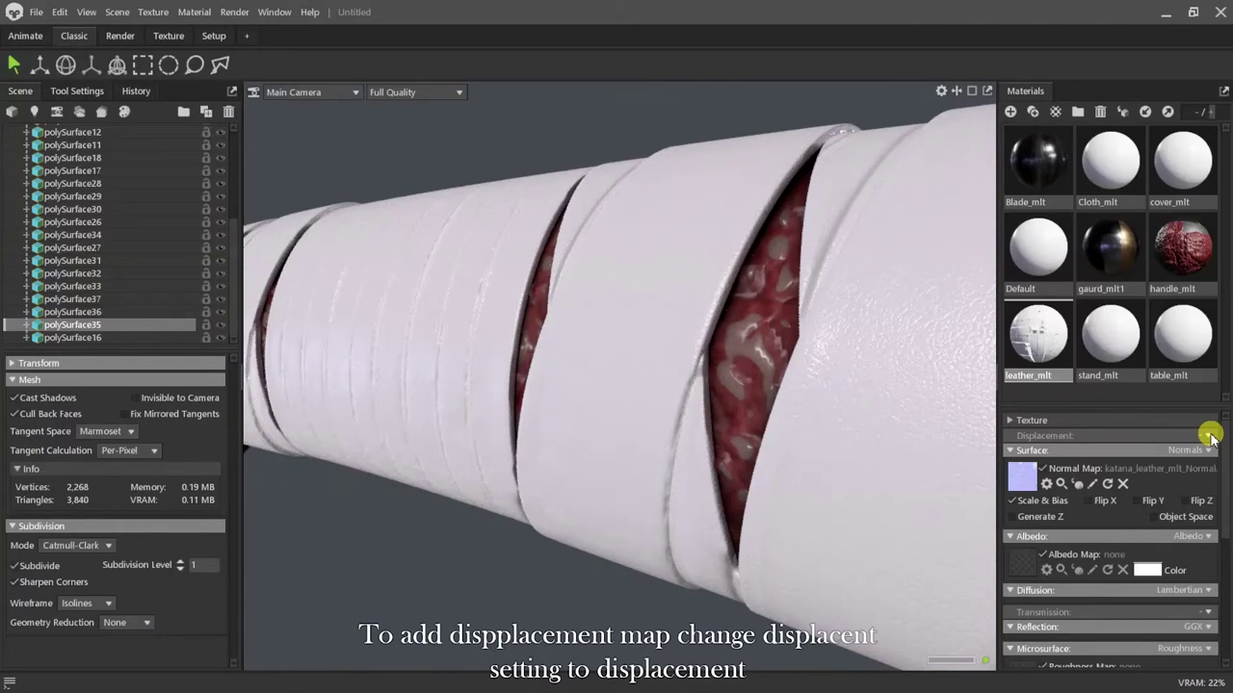
click(1195, 468)
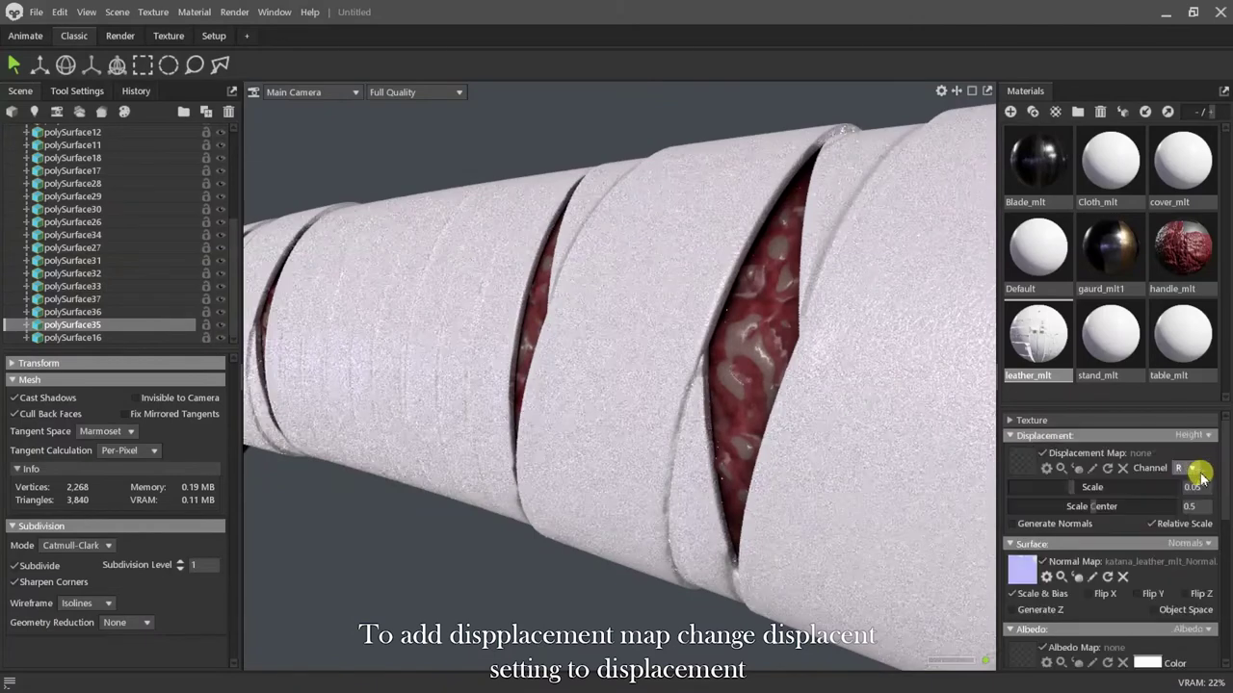
Load the katana_leather_mlt Height map as leather_mlt's displacement map and set the displacement scale to 0.001.
click(1023, 460)
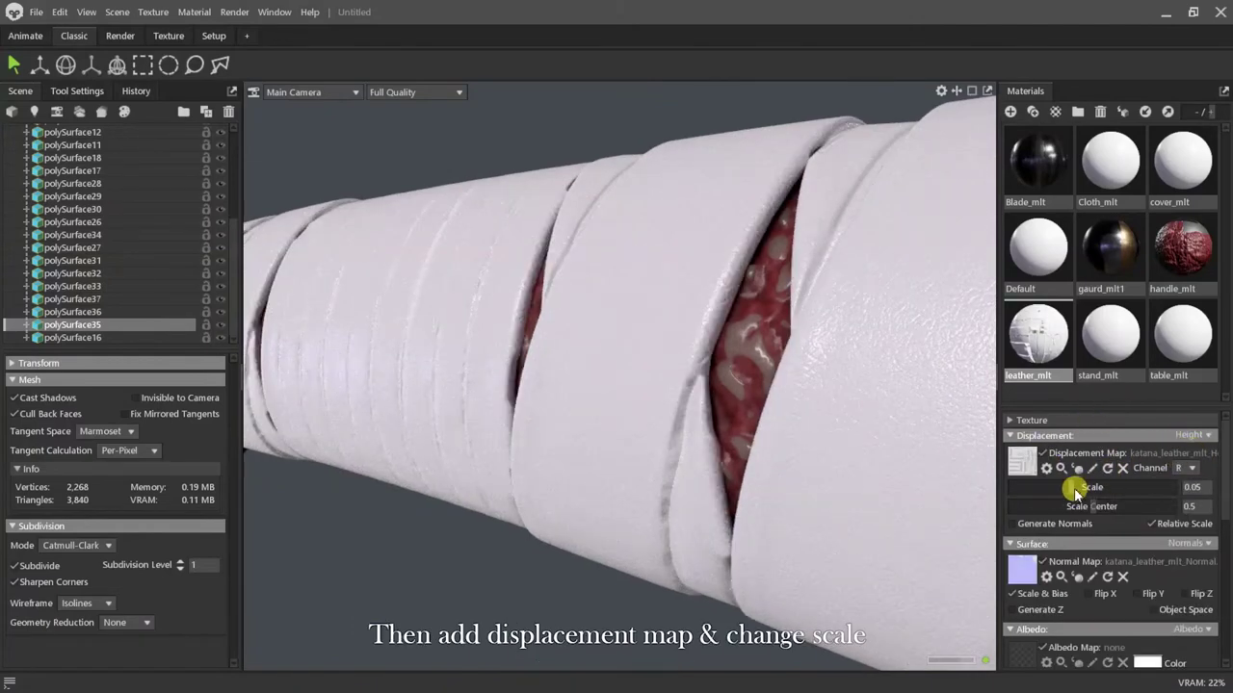
drag(1076, 492, 1023, 490)
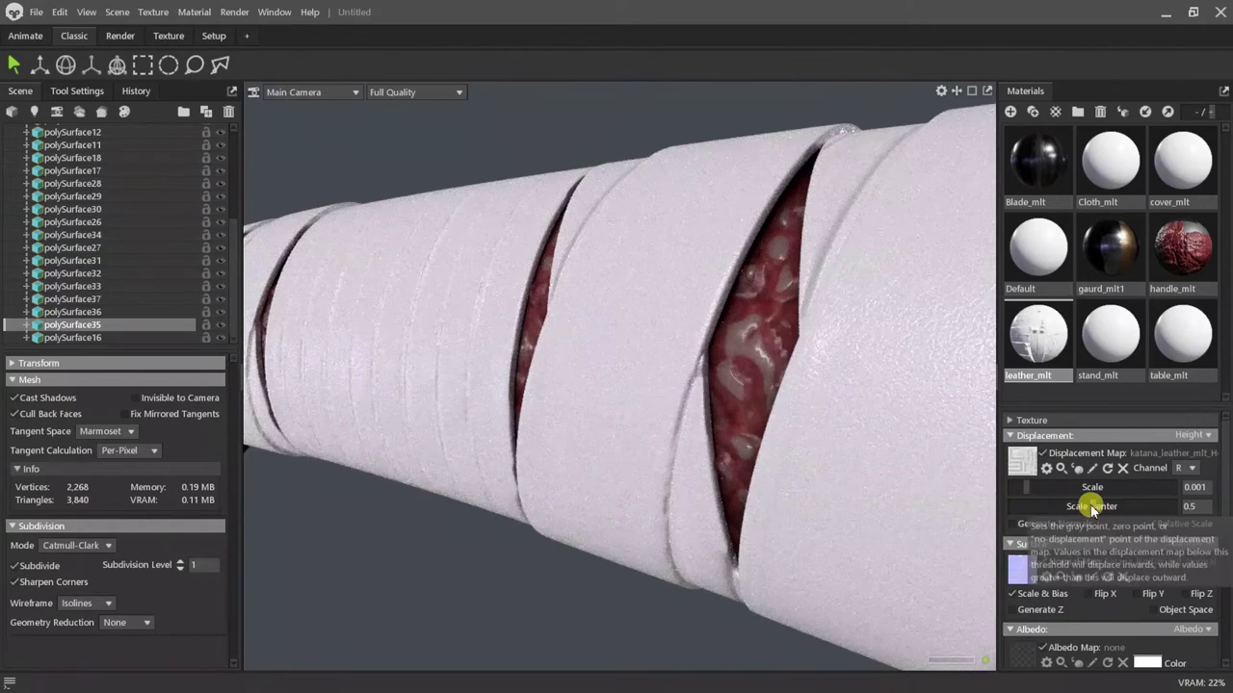
Load the katana_leather_mlt BaseColor, Roughness and Metalness maps into the leather_mlt material.
scroll(1052, 590, down, 2)
click(1021, 576)
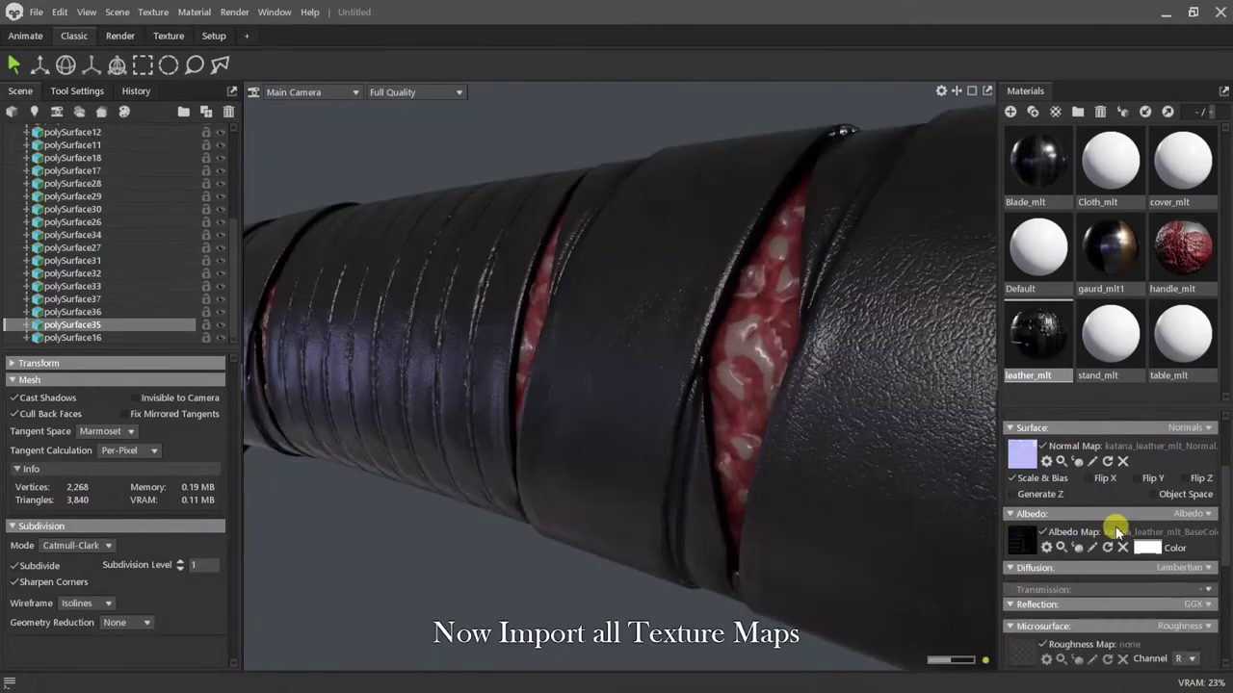
scroll(1107, 535, down, 5)
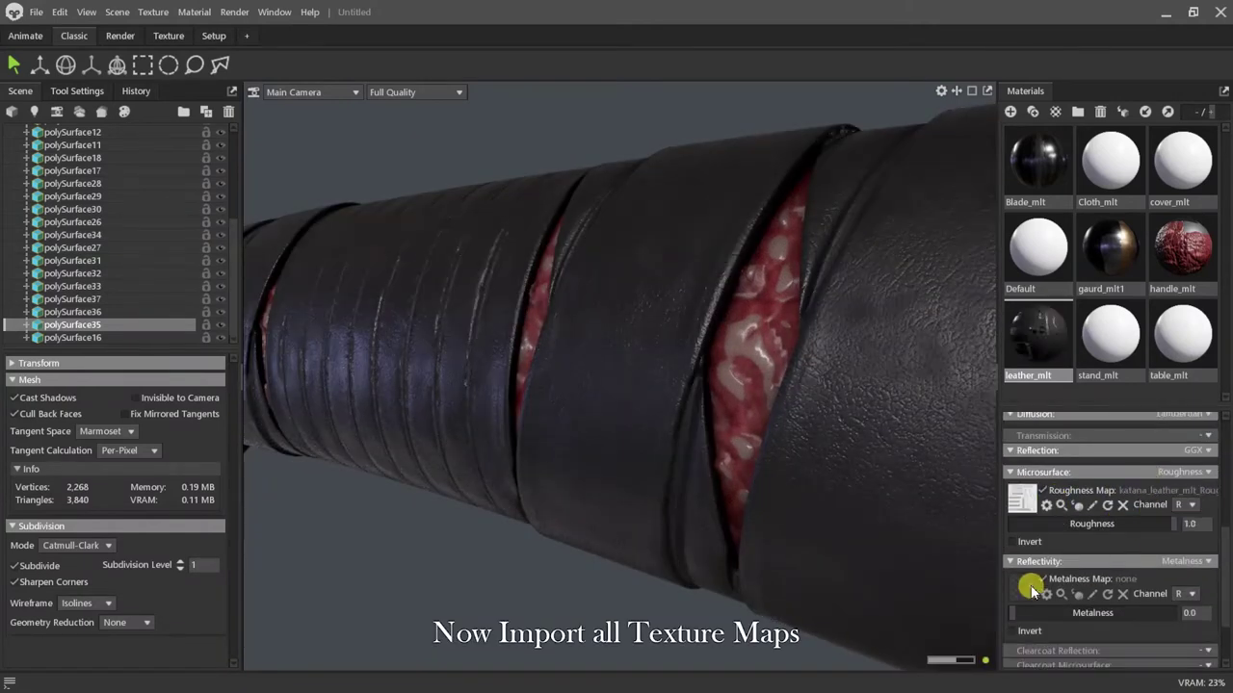
click(1023, 589)
Enable Occlusion on leather_mlt with leather_mlt_Mixed_AO.png as occlusion and cavity maps, diffuse cavity 0.6 and specular cavity 0.2.
scroll(1088, 564, down, 2)
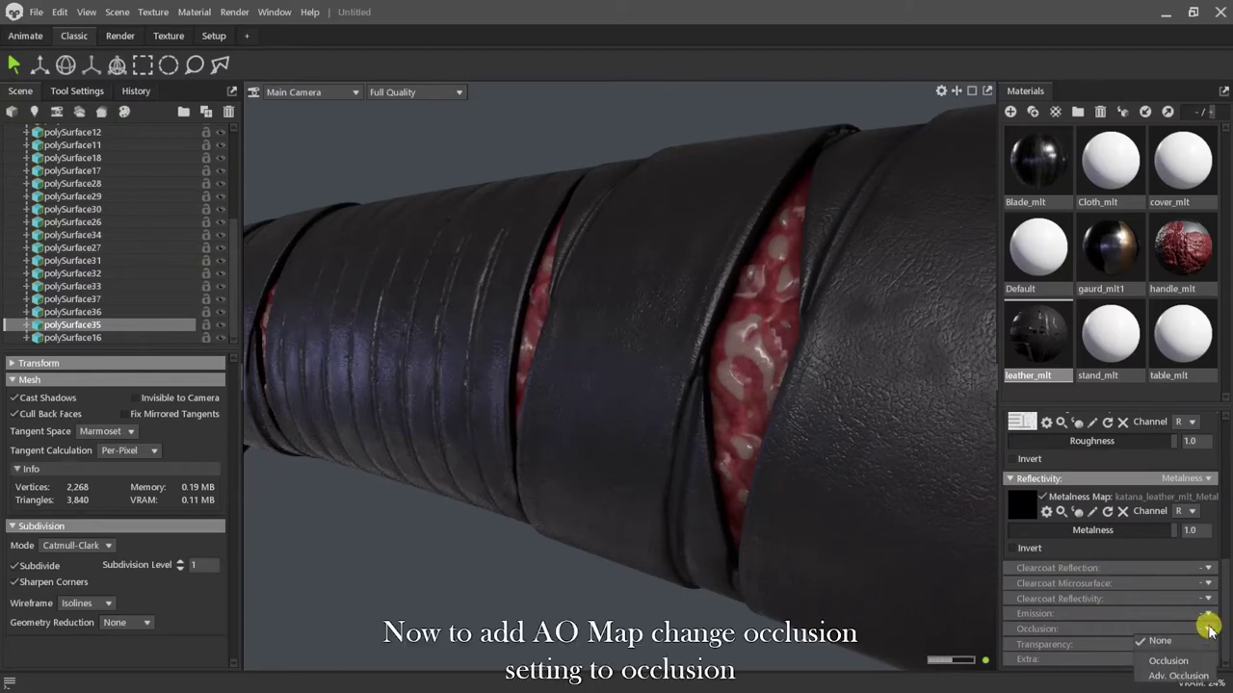
click(1168, 661)
scroll(1108, 578, down, 3)
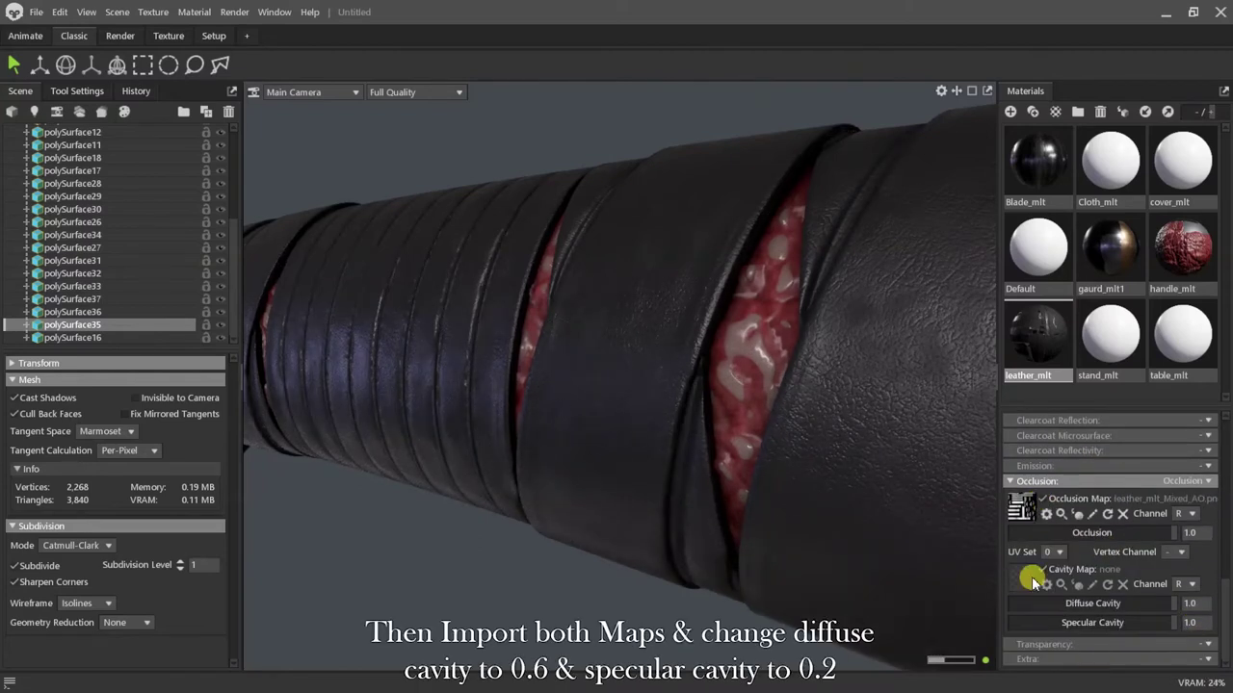
click(1028, 577)
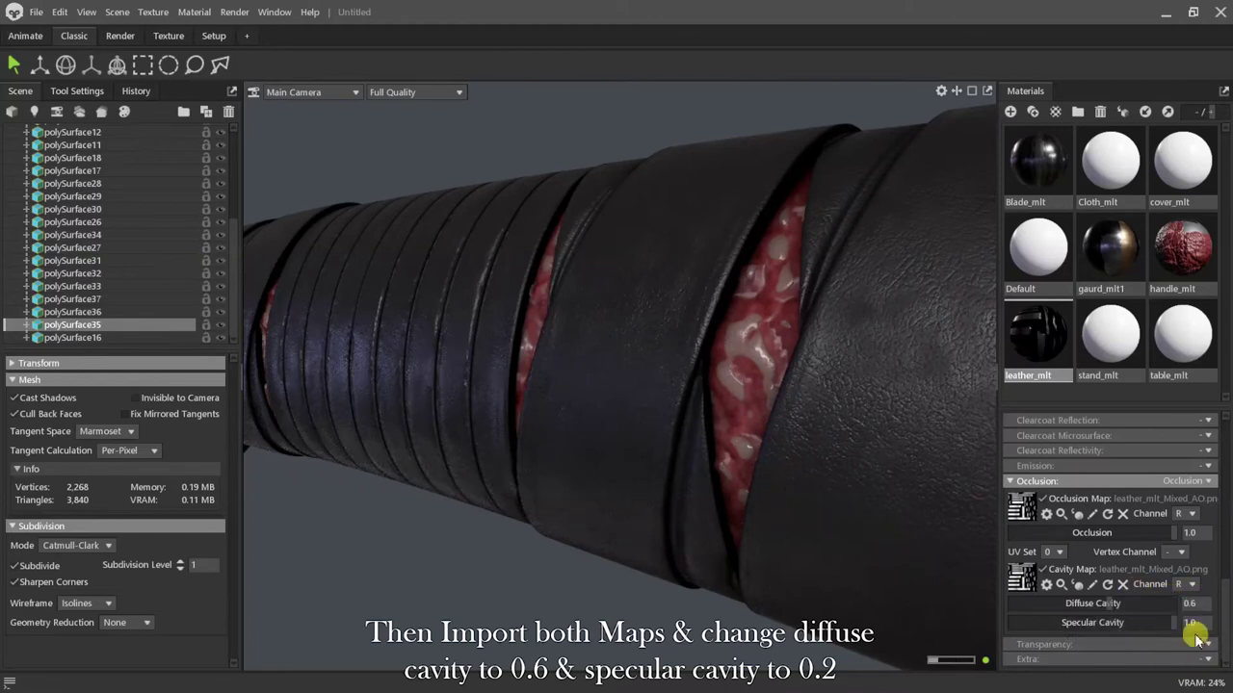
text(0.2)
key(Return)
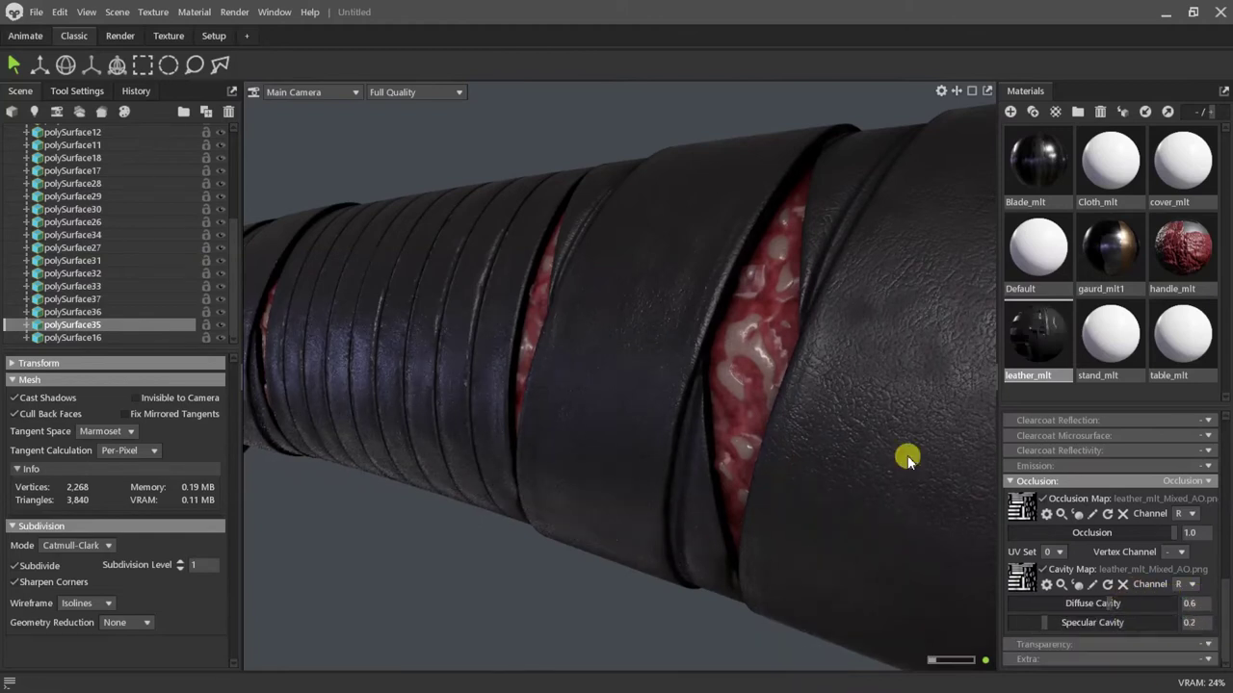
Turn on subdivision for the scabbard's rounded end cap and its long body.
drag(905, 454, 543, 377)
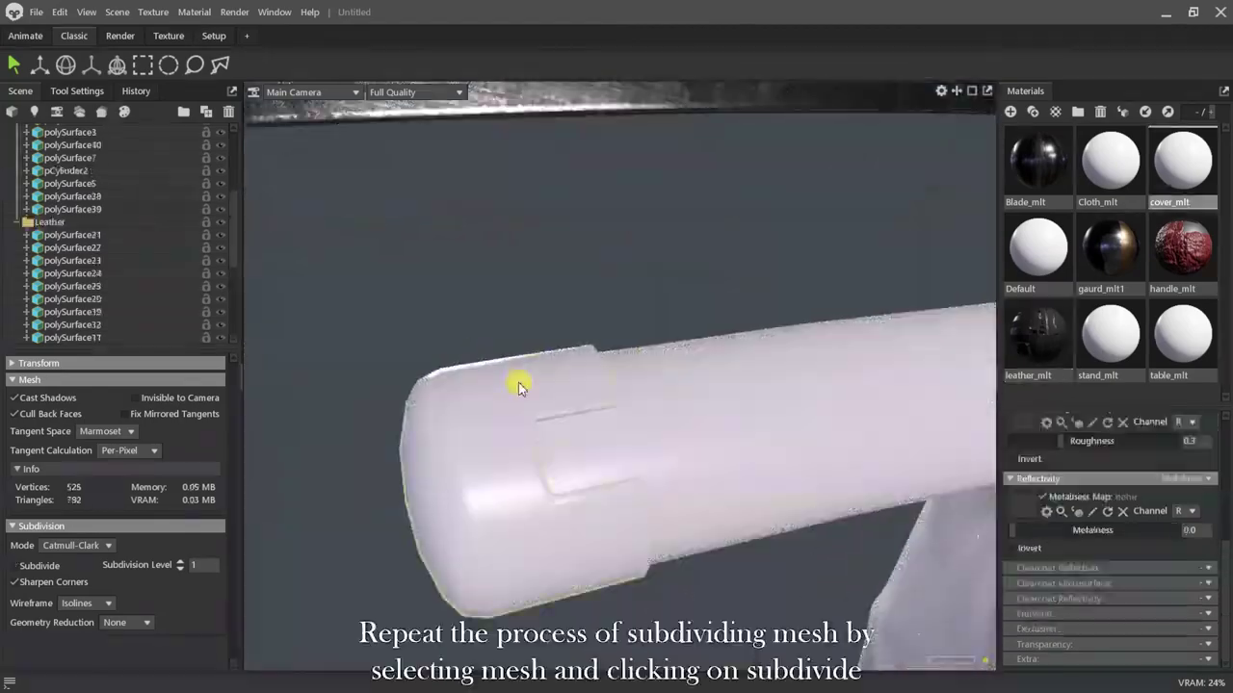
click(15, 566)
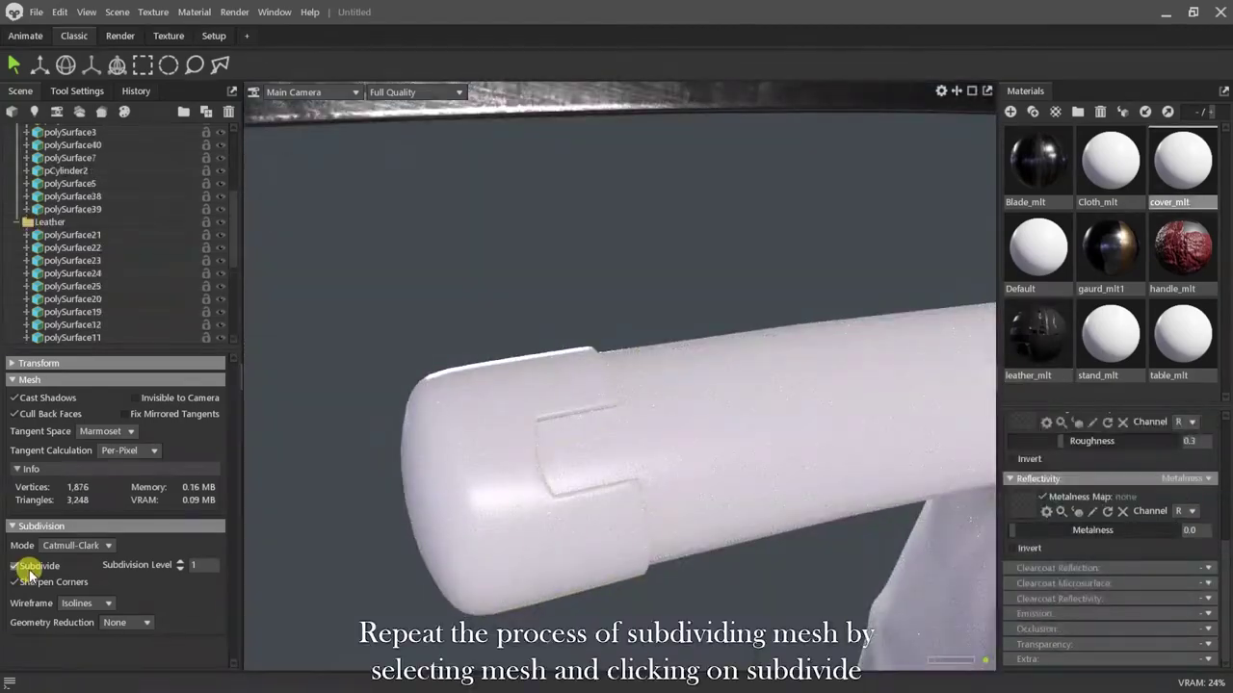
click(23, 569)
Turn on subdivision for the remaining scabbard meshes along to its open end.
middle_drag(697, 508, 511, 482)
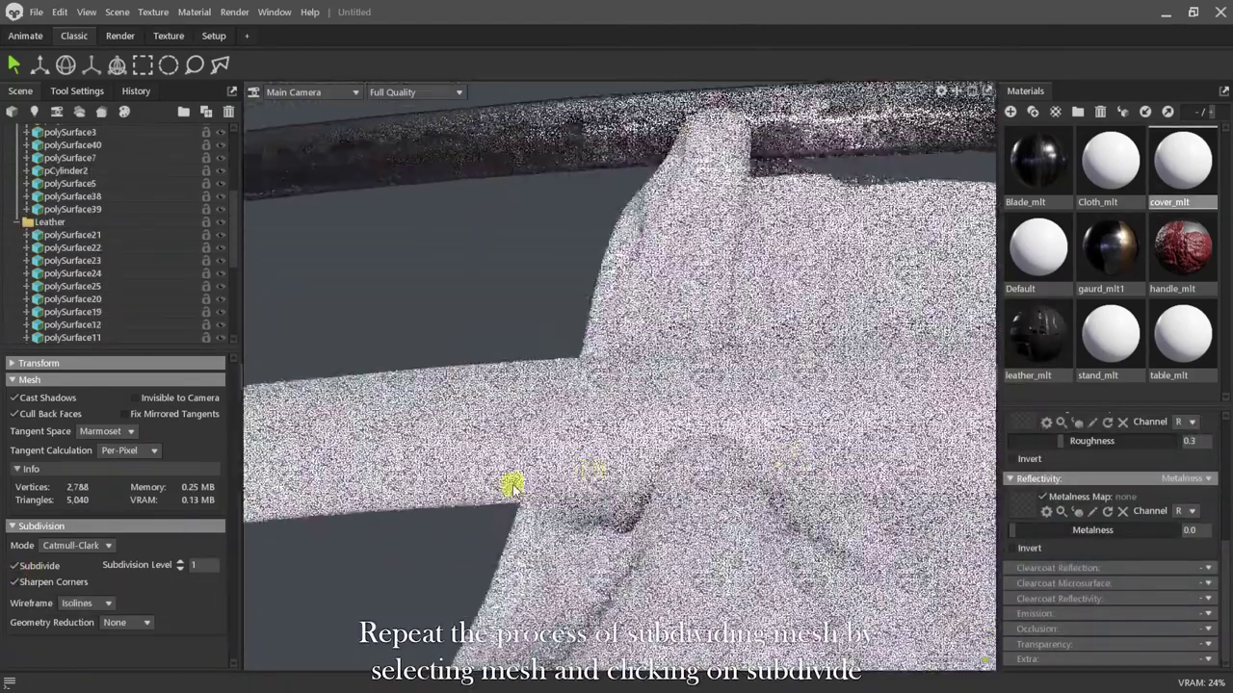
scroll(511, 481, down, 4)
drag(511, 482, 506, 443)
scroll(578, 463, up, 4)
click(622, 486)
click(39, 568)
middle_drag(689, 491, 414, 473)
drag(413, 473, 376, 467)
click(549, 340)
click(13, 566)
Load the cover_cover_mlt Normal, BaseColor, Roughness and Metalness maps into the scabbard's cover_mlt material.
drag(564, 394, 672, 334)
click(671, 334)
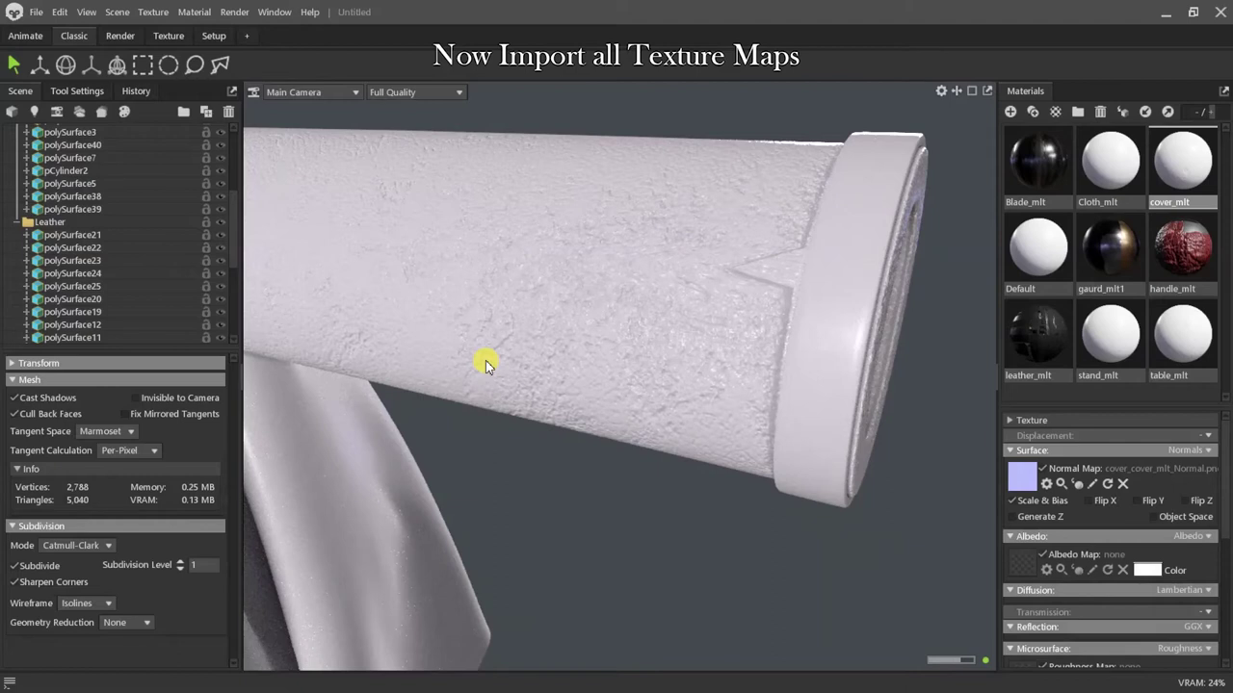
click(1031, 567)
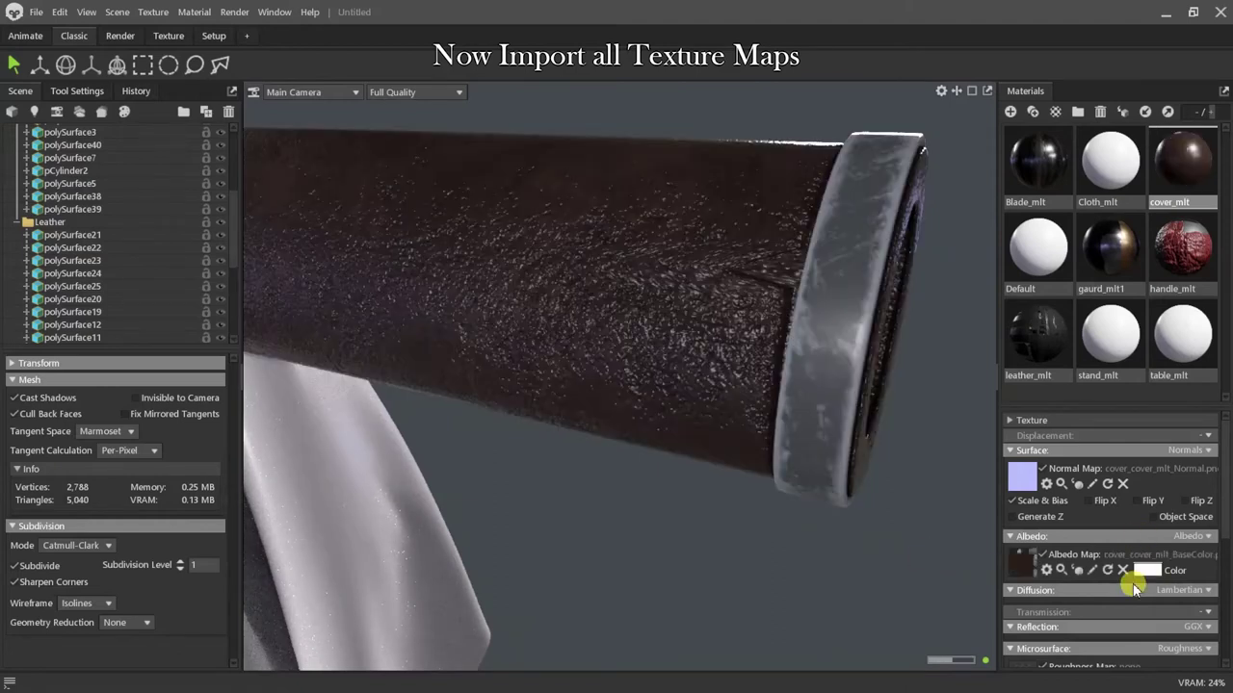
scroll(1134, 590, down, 2)
click(1014, 592)
scroll(1111, 564, down, 2)
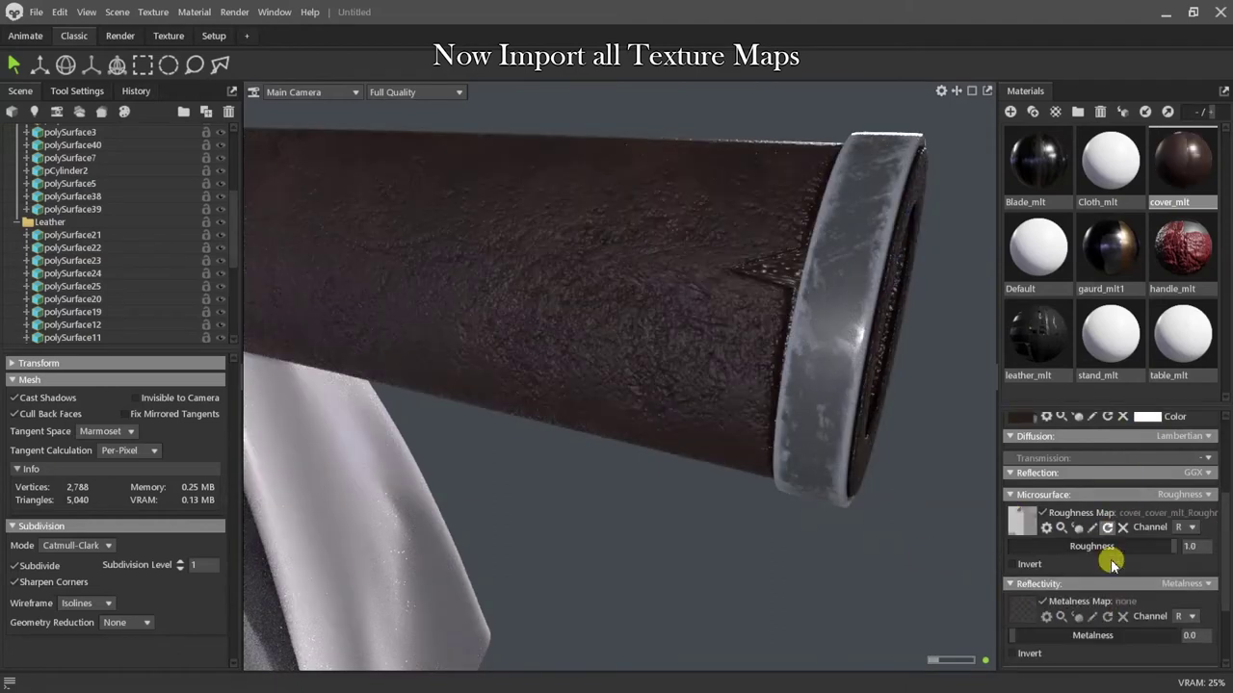
scroll(1107, 562, down, 1)
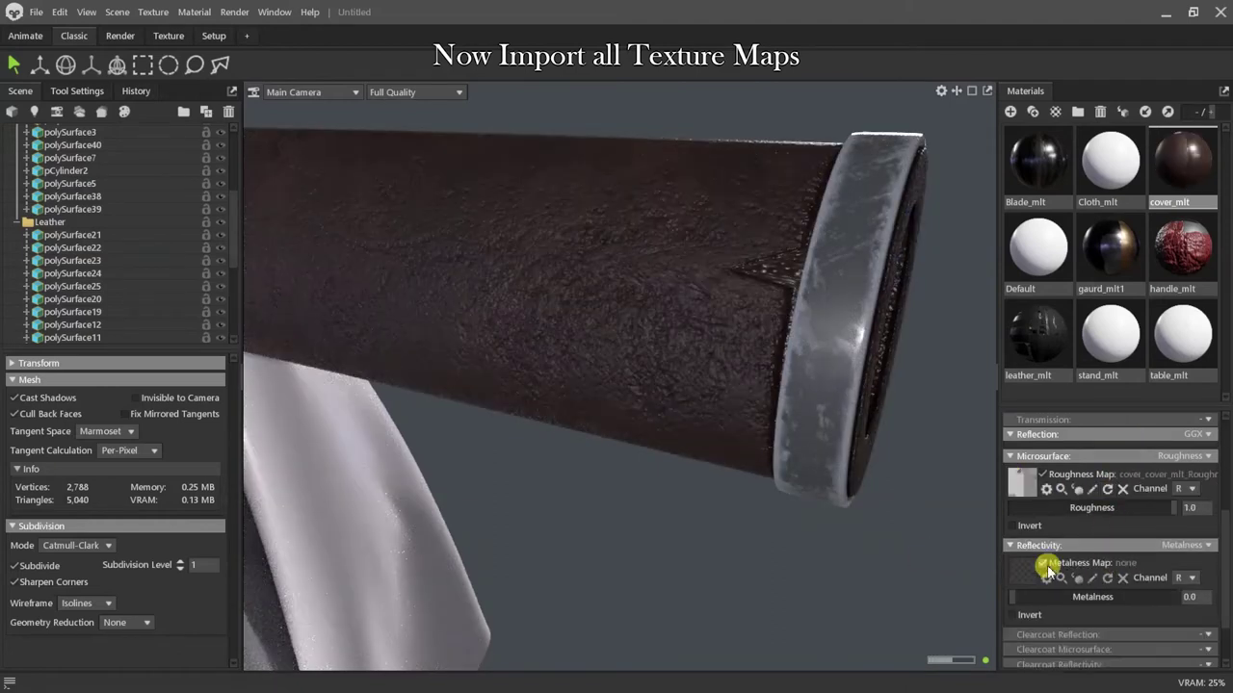
drag(1048, 571, 1023, 568)
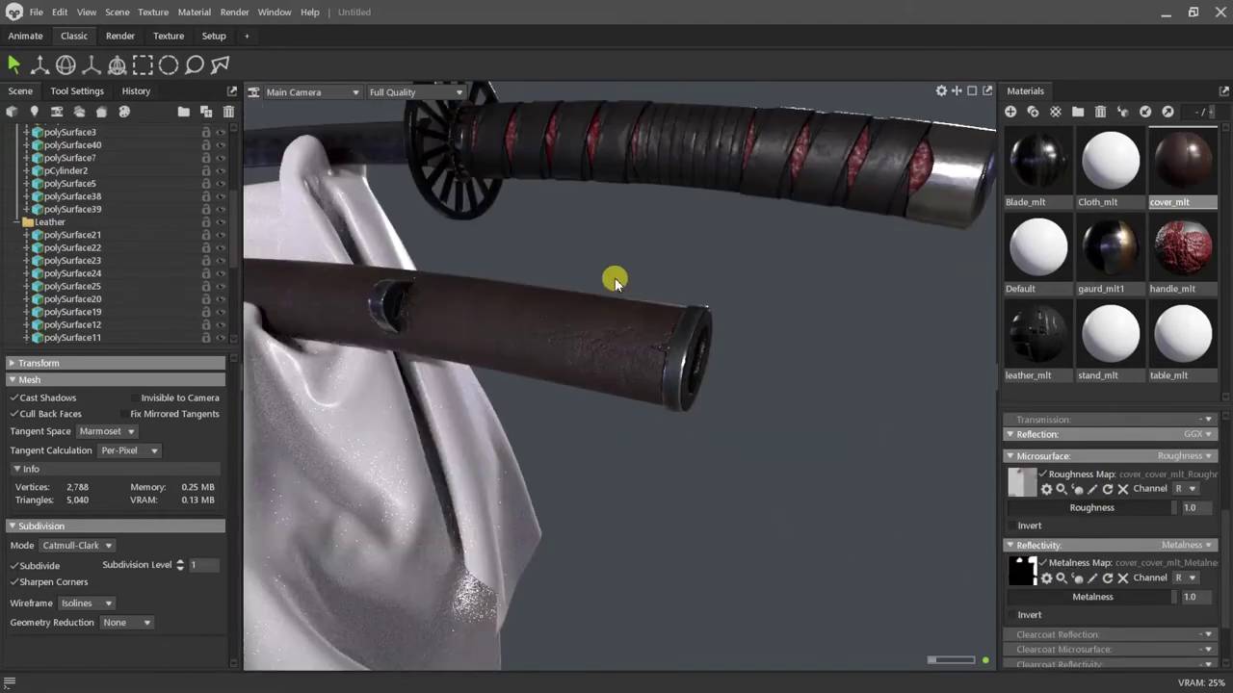
Enable Occlusion on cover_mlt with cover_mlt_Mixed_AO.png as occlusion and cavity maps, diffuse cavity 0.6 and specular cavity 0.2.
drag(611, 276, 768, 307)
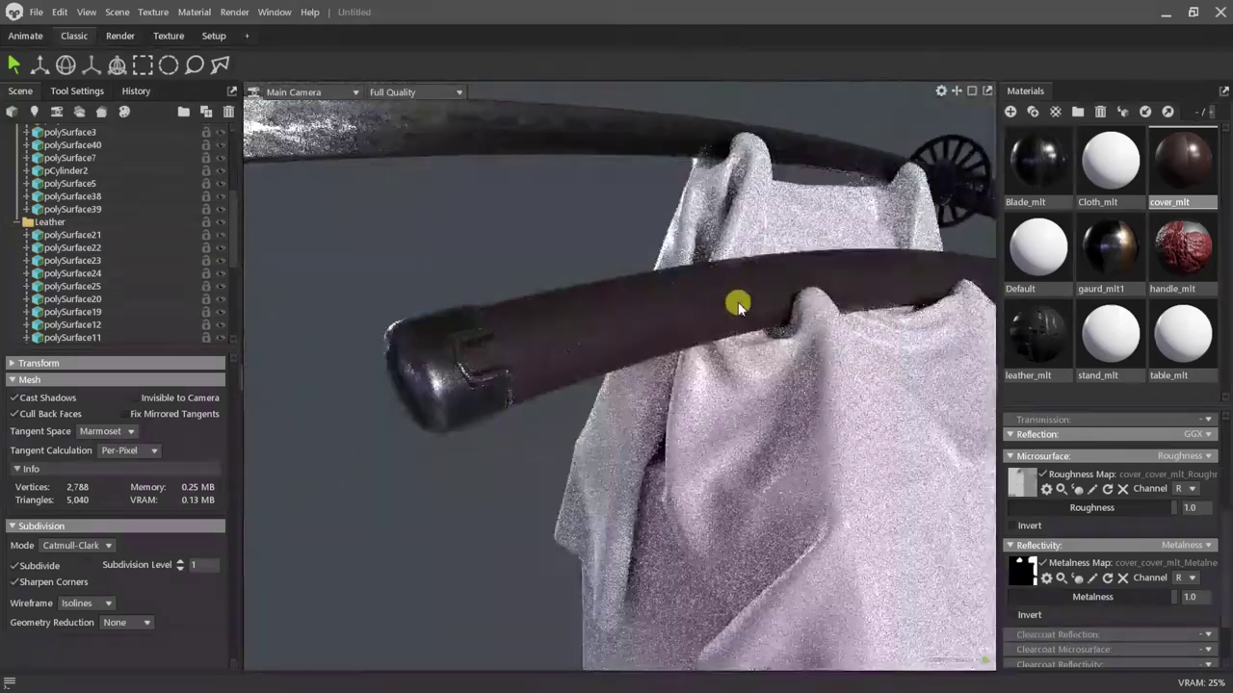
drag(735, 297, 642, 338)
scroll(1226, 628, down, 2)
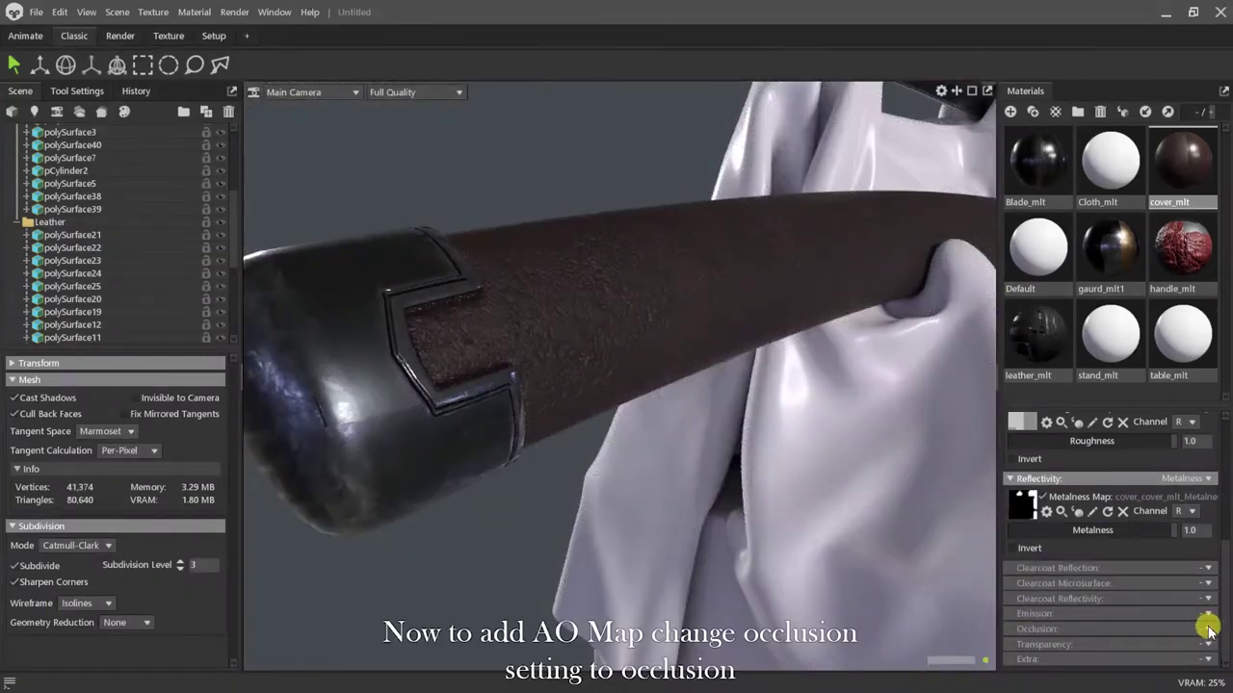
click(1167, 661)
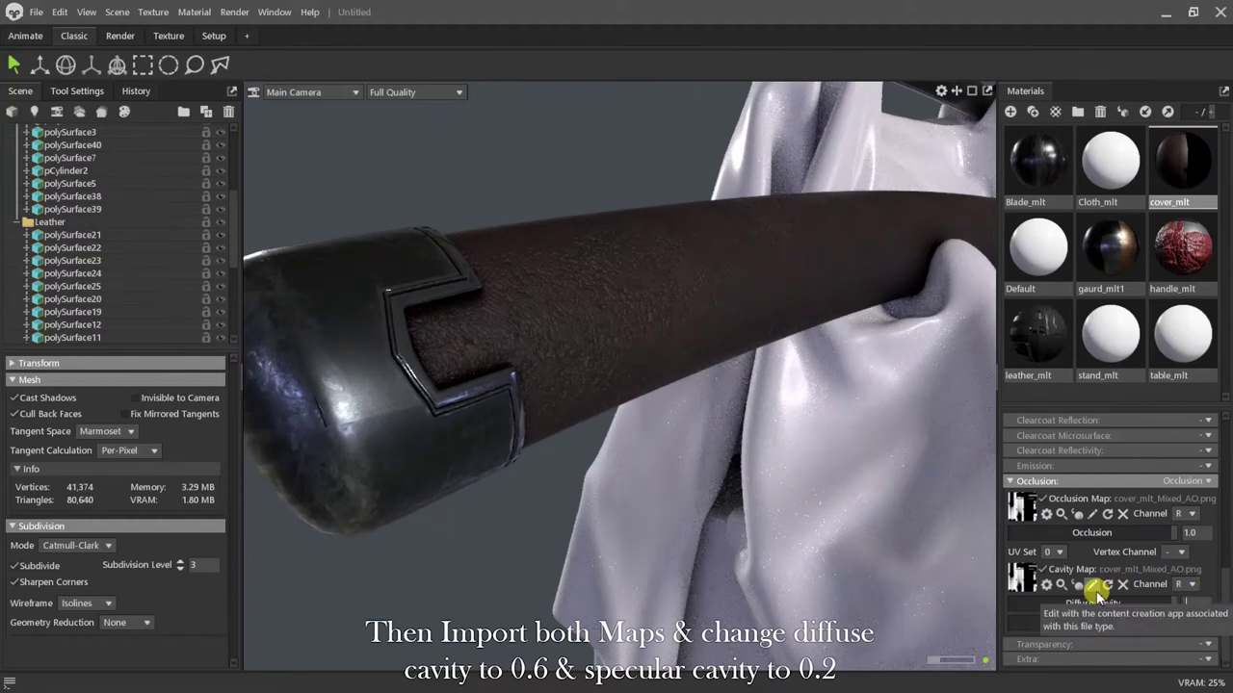
text(0.6)
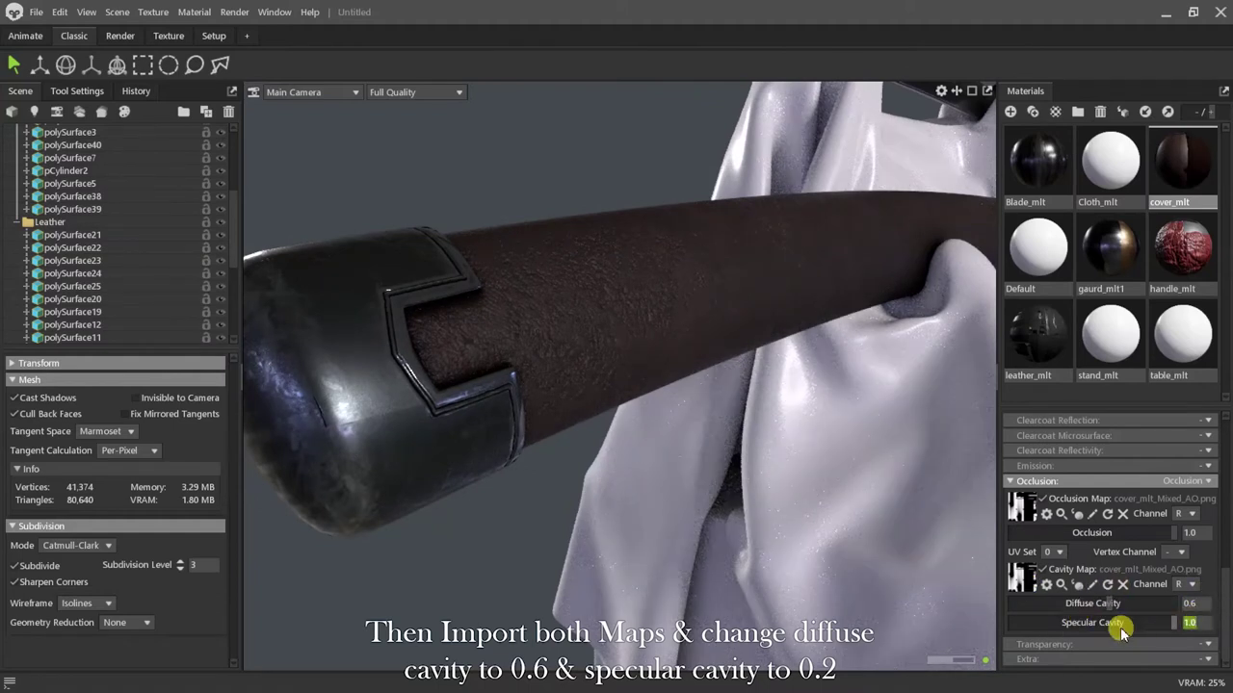
text(.2)
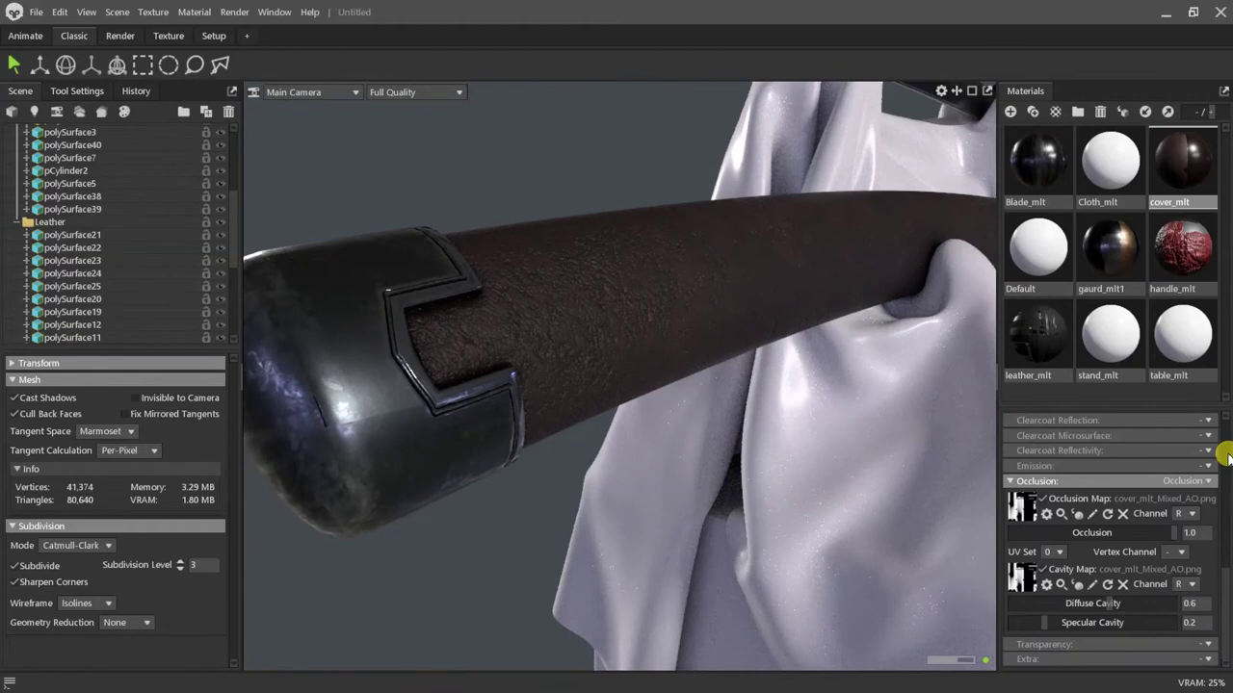
Set the scabbard body's subdivision level to 3 and switch cover_mlt's displacement mode to Height.
click(483, 395)
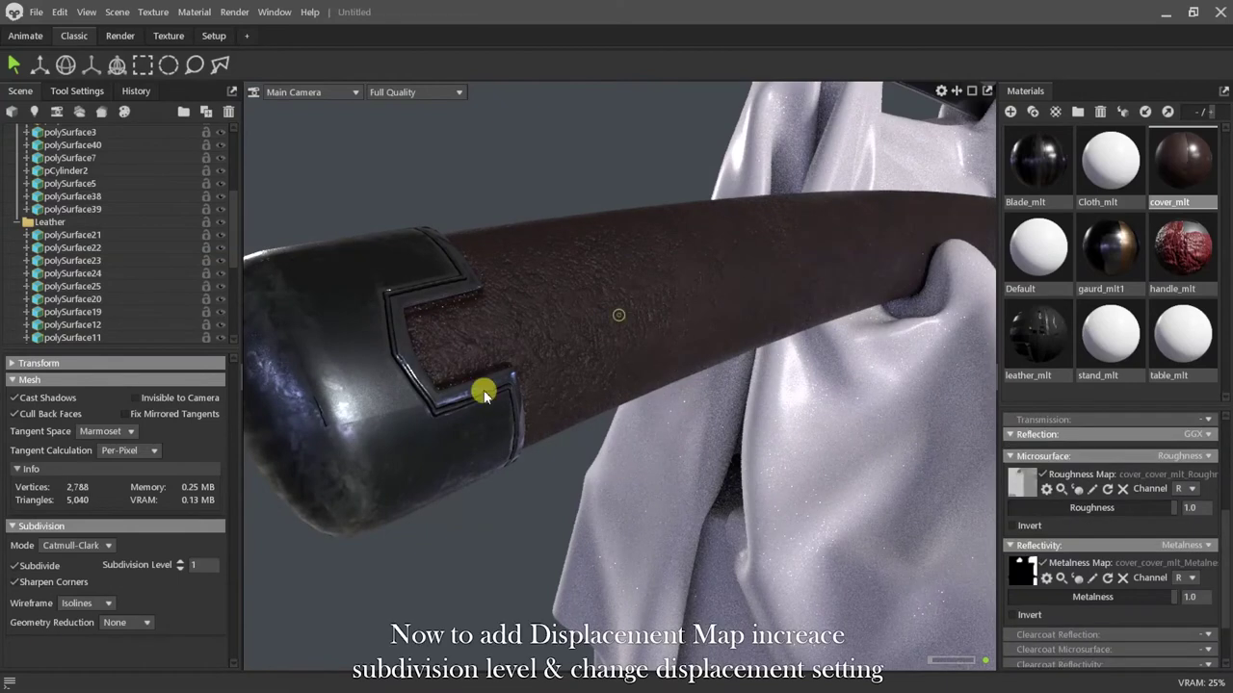
click(181, 564)
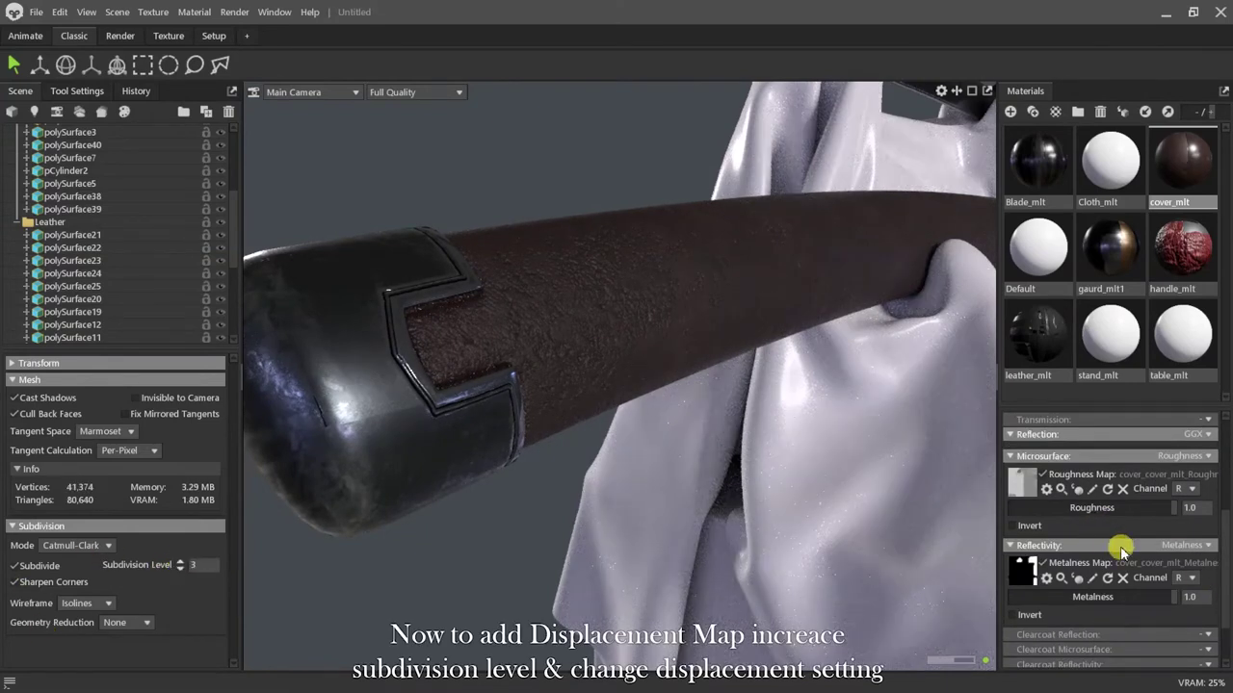
scroll(1121, 546, up, 5)
click(1207, 435)
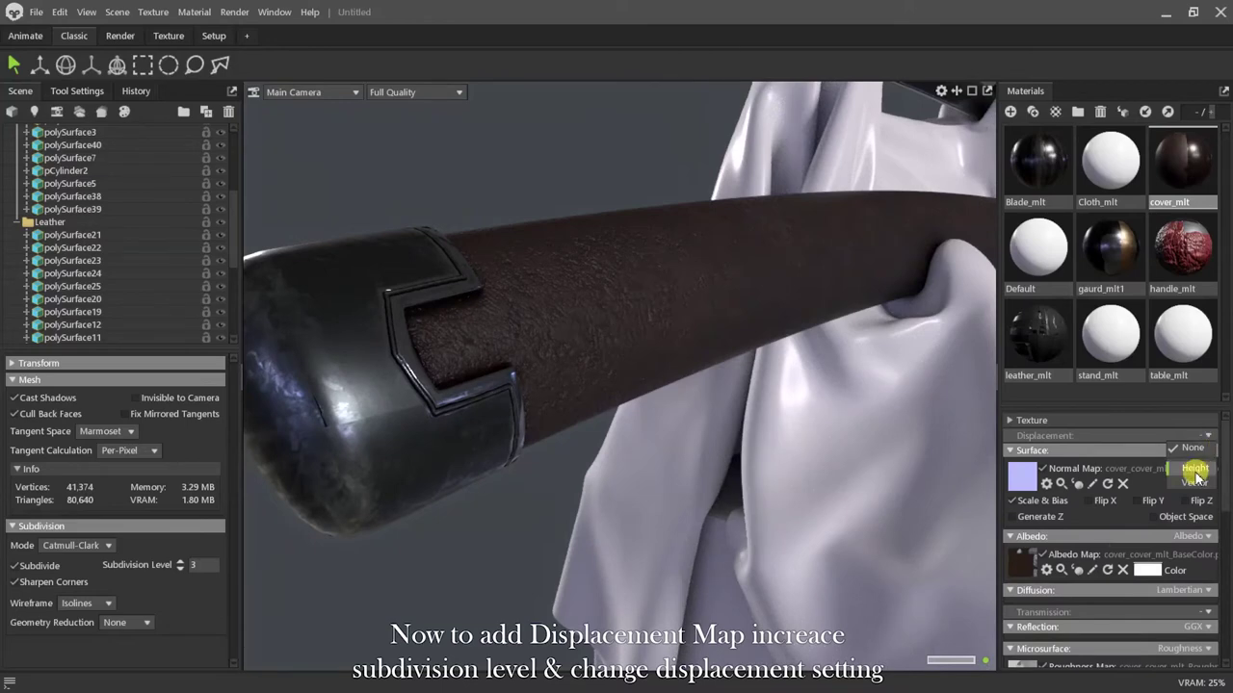
click(1194, 469)
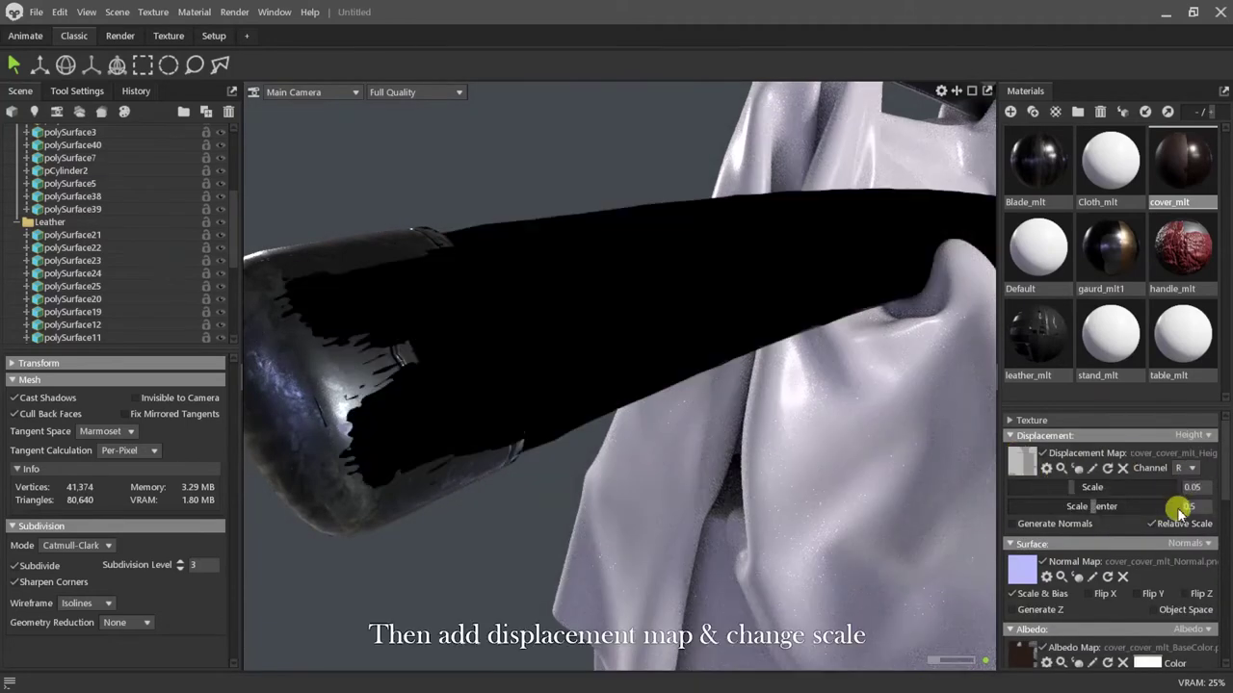
Load the cover_cover_mlt Height map as cover_mlt's displacement map and set the displacement scale to 0.018.
drag(1072, 493, 1054, 487)
scroll(463, 260, up, 8)
scroll(463, 260, down, 4)
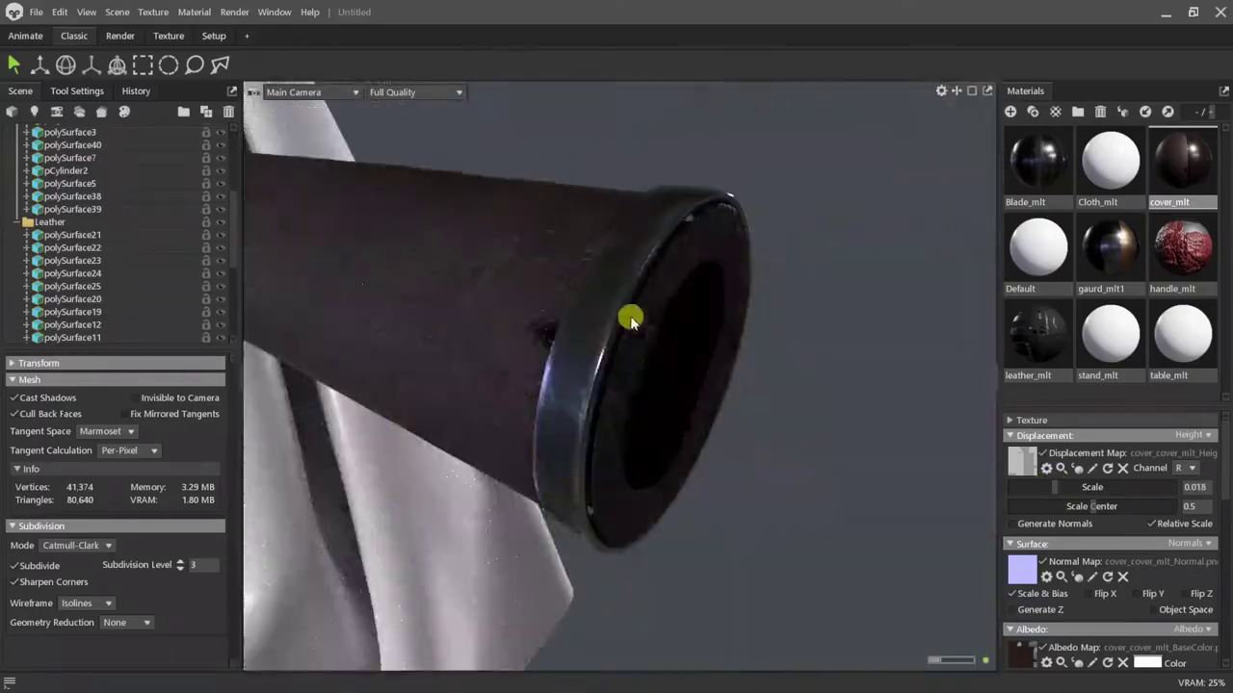
Load the scene_Cloth_mlt Normal, BaseColor, Roughness and Metalness maps into the draped cloth's Cloth_mlt material.
drag(631, 322, 785, 306)
scroll(785, 306, down, 10)
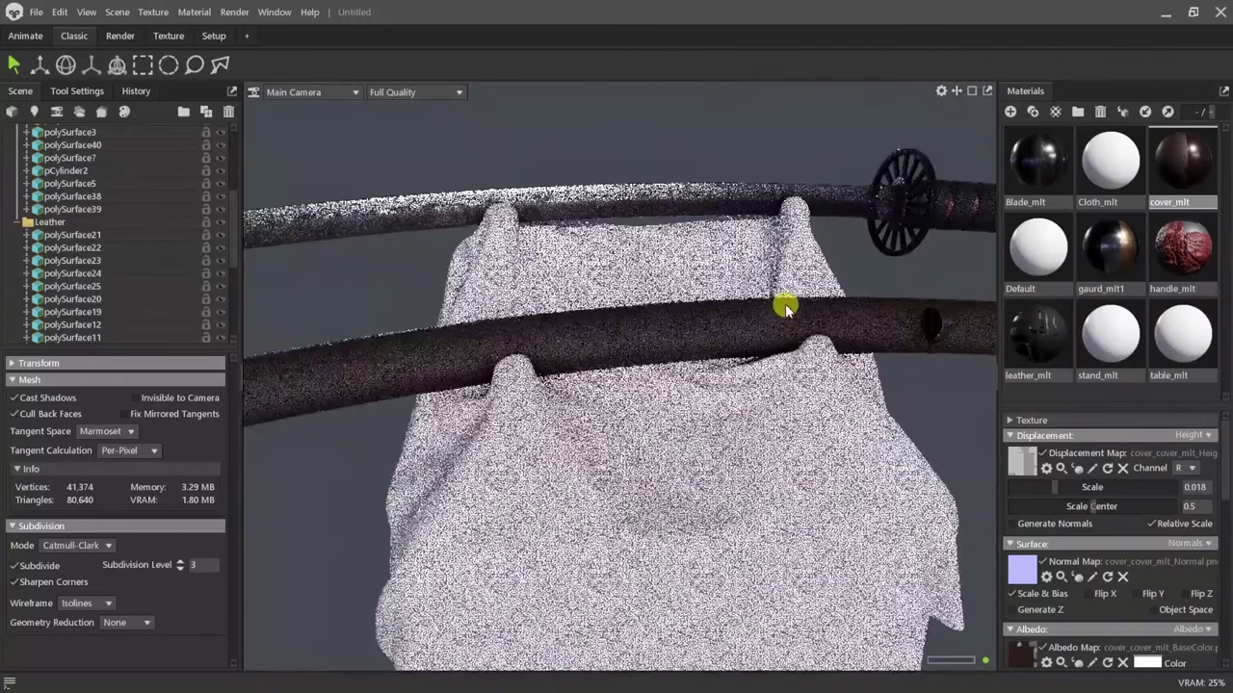
scroll(771, 318, up, 5)
click(679, 342)
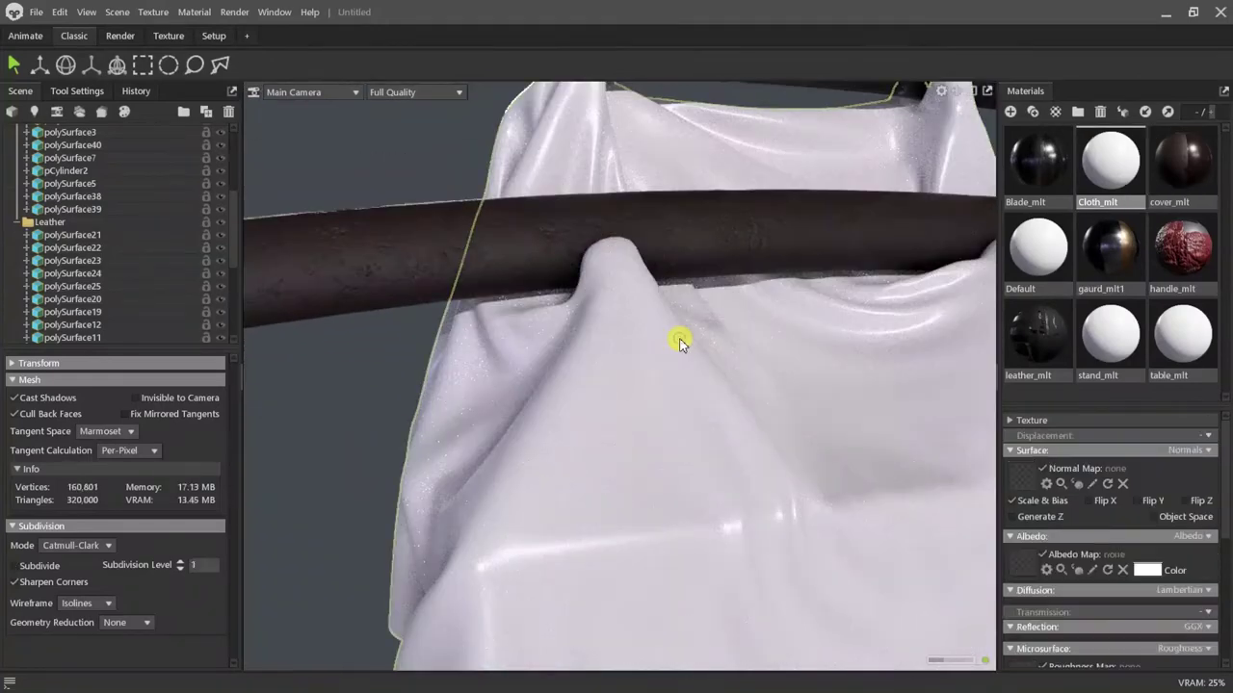
click(1016, 475)
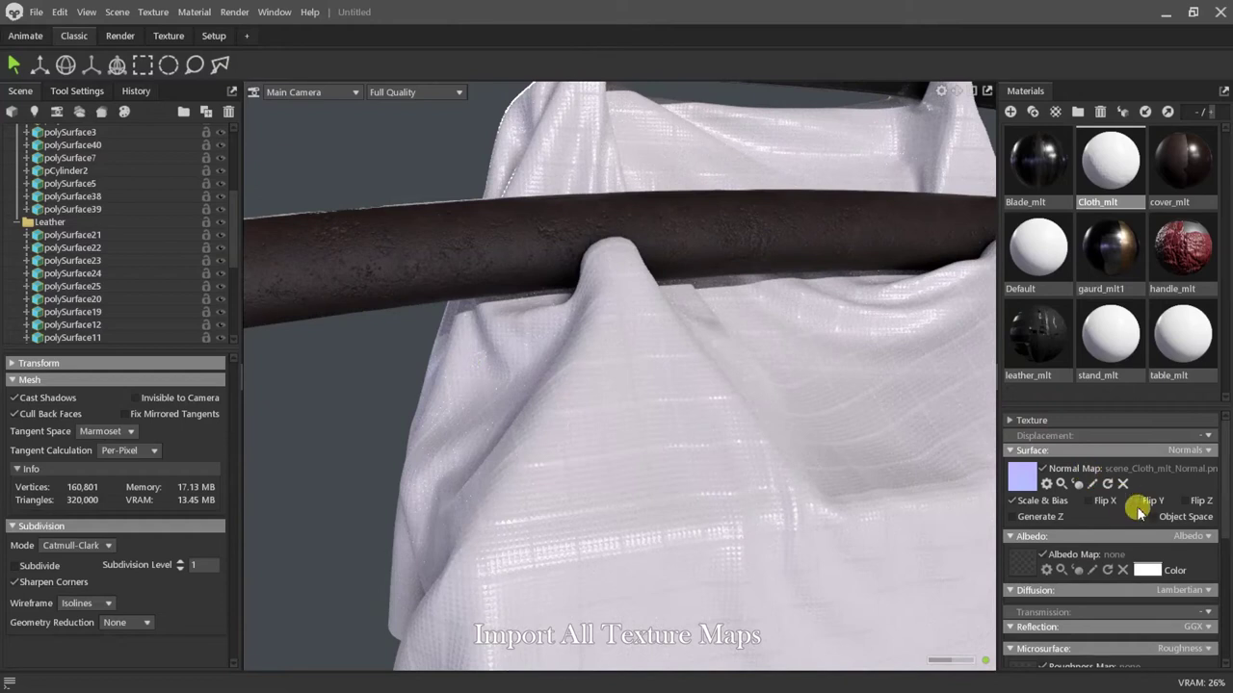
scroll(1138, 514, down, 5)
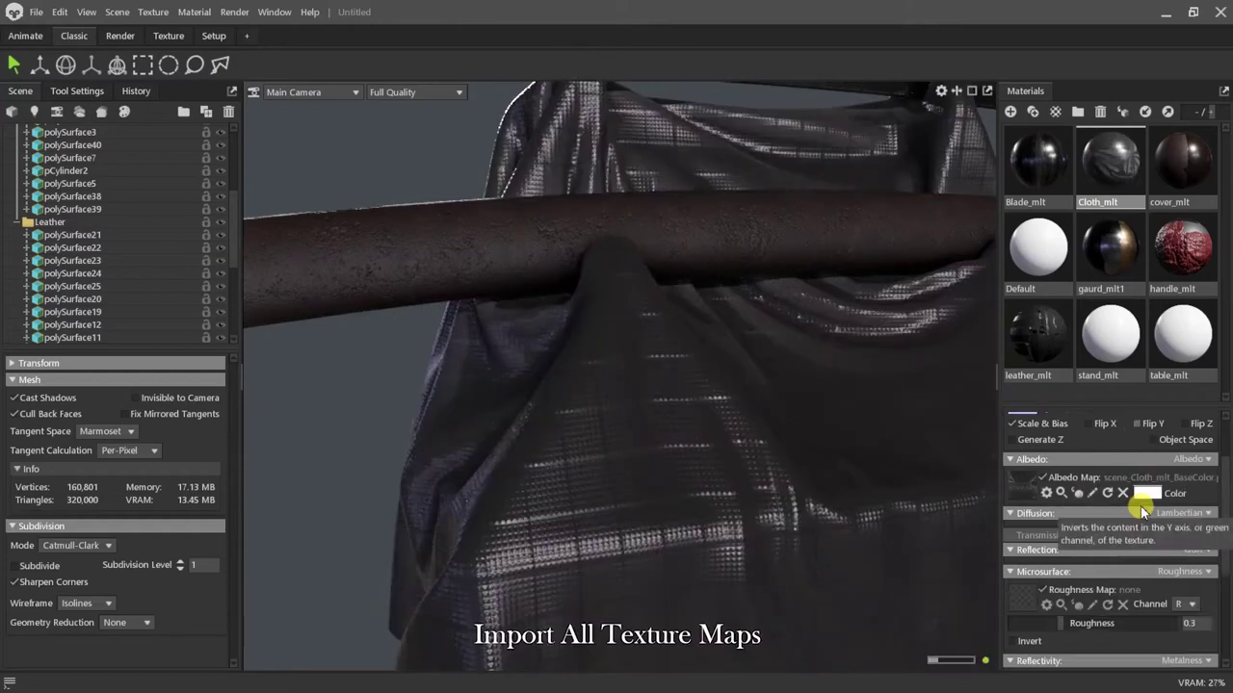
click(1023, 584)
scroll(1112, 497, down, 2)
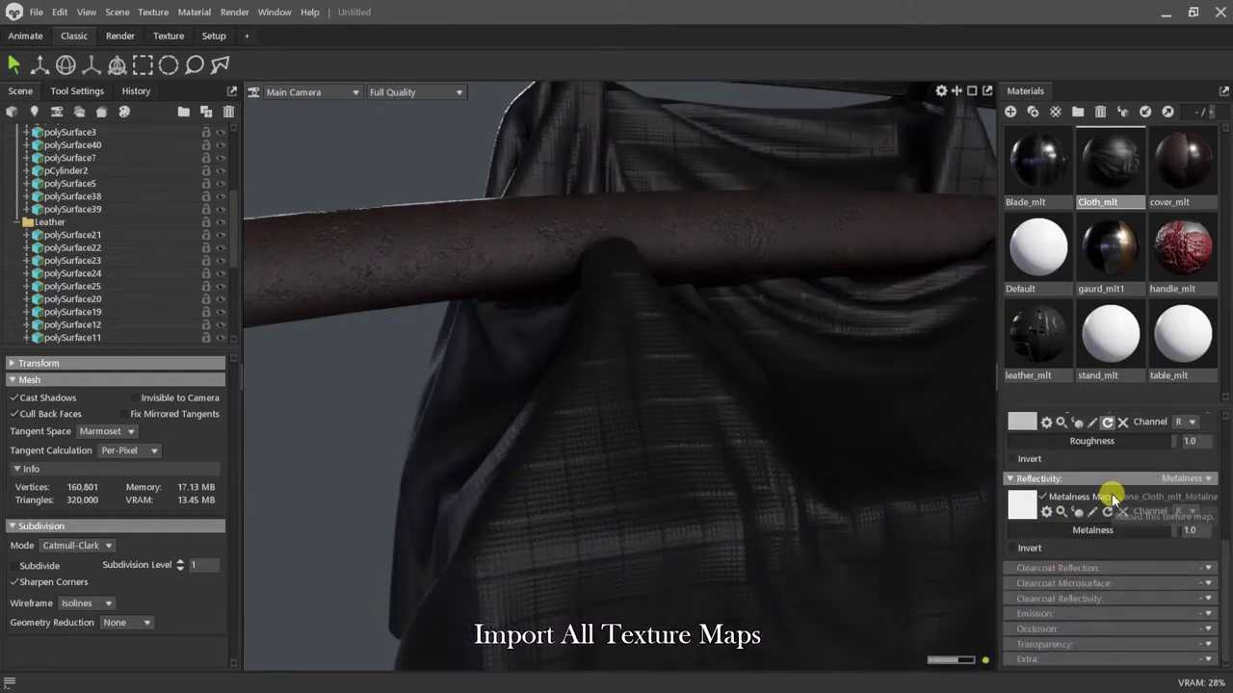
Set Cloth_mlt's occlusion mode to Occlusion and load Cloth_mlt_Mixed_AO.png as both its occlusion and cavity maps.
click(1204, 629)
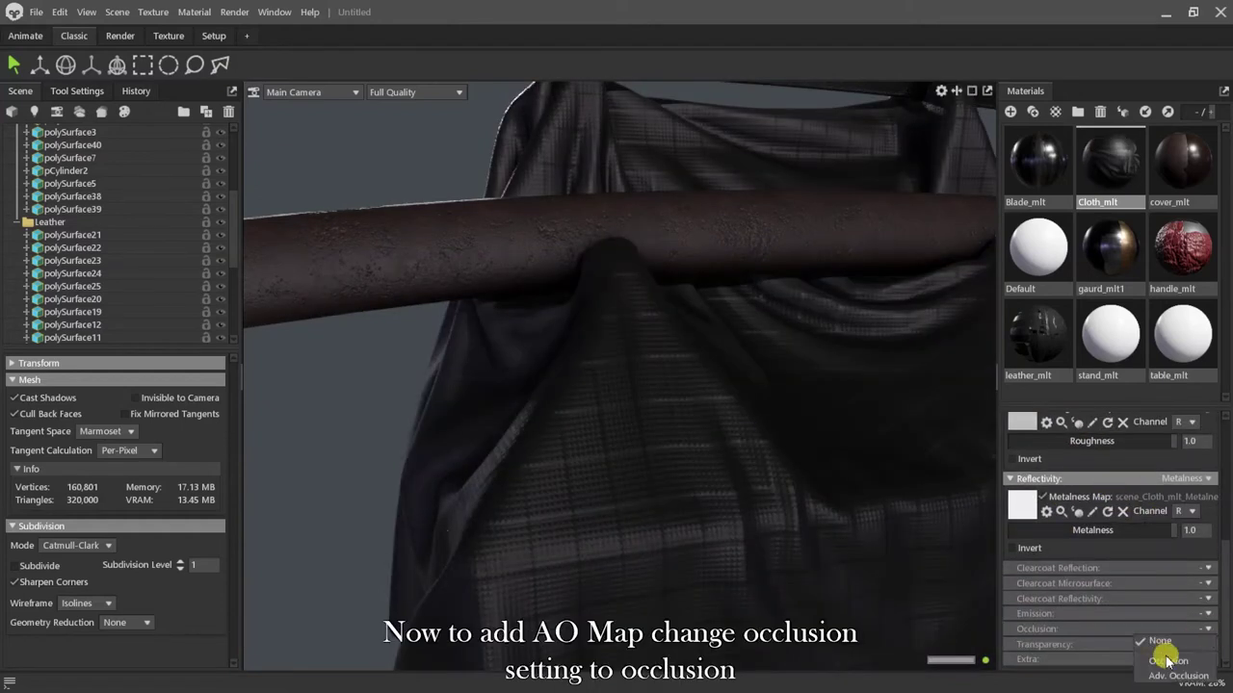
click(1165, 660)
scroll(1145, 622, down, 2)
click(1024, 541)
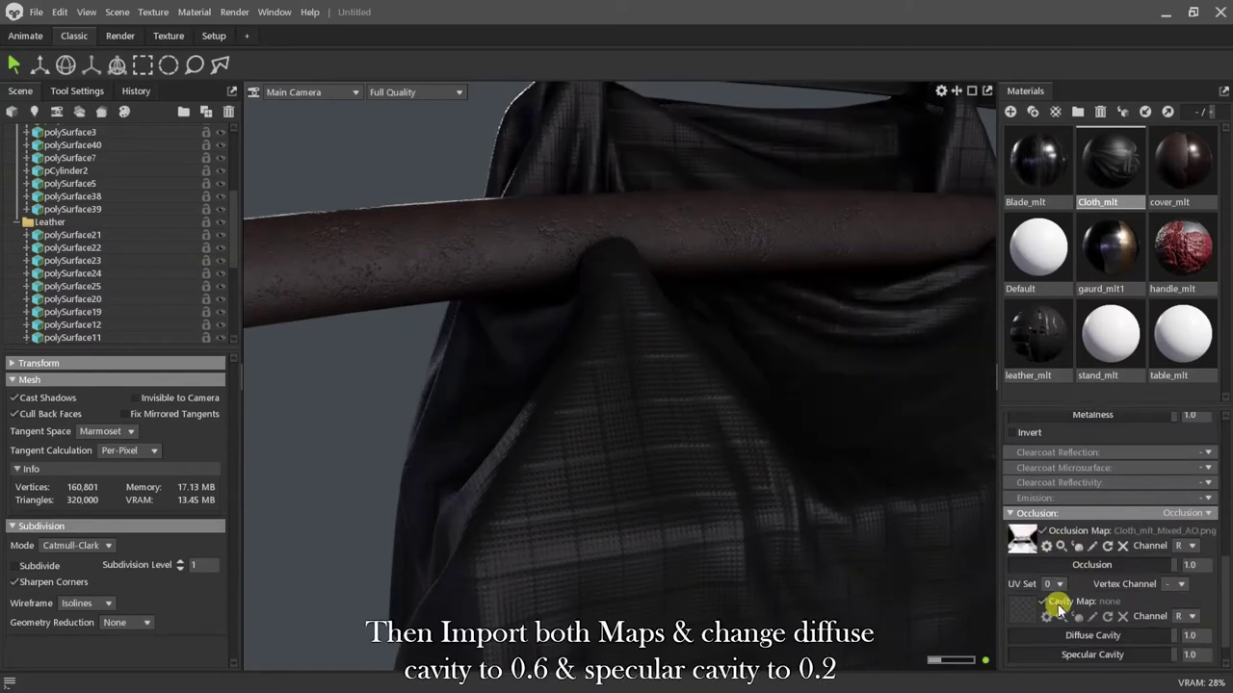
click(1026, 610)
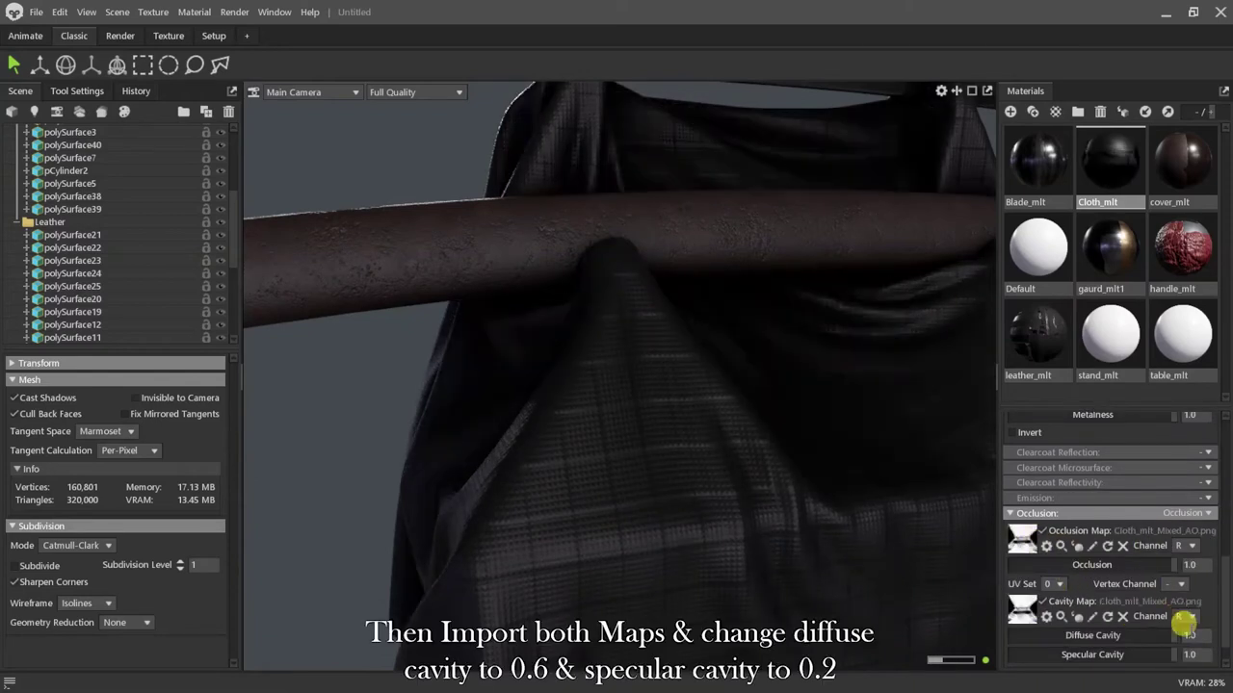
Set Cloth_mlt's diffuse cavity to 0.6 and its specular cavity to 0.2.
scroll(1184, 625, down, 1)
key(BackSpace)
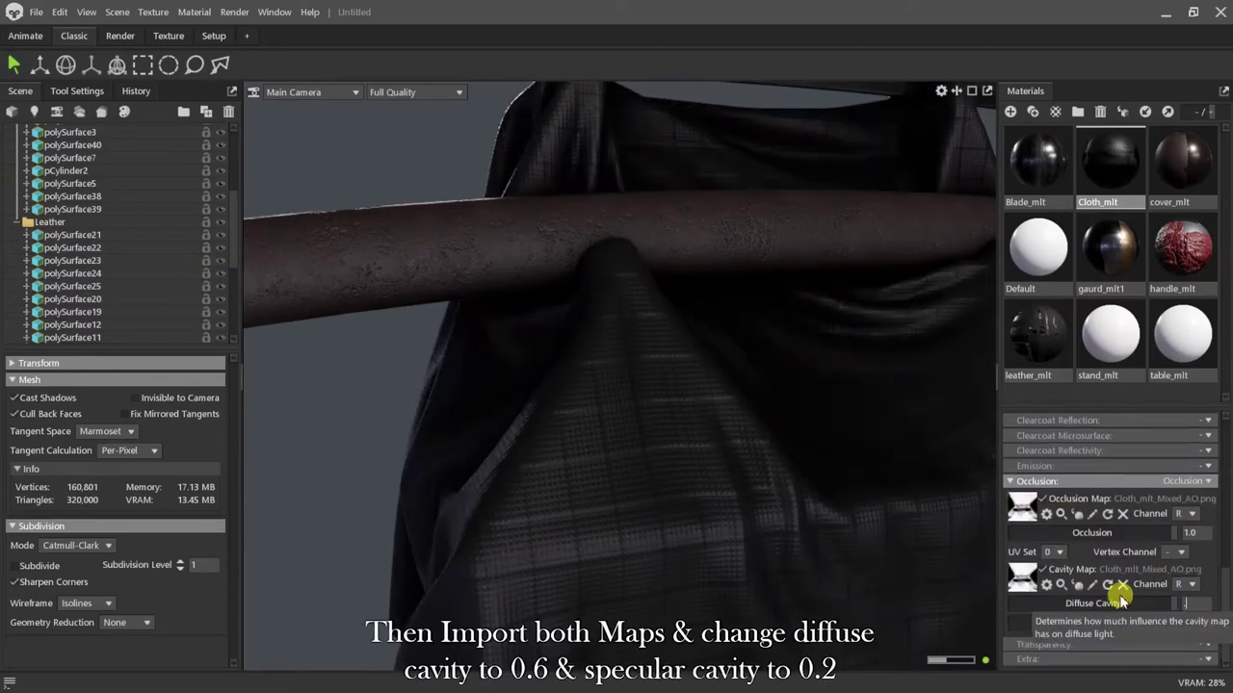
text(0.2)
key(Return)
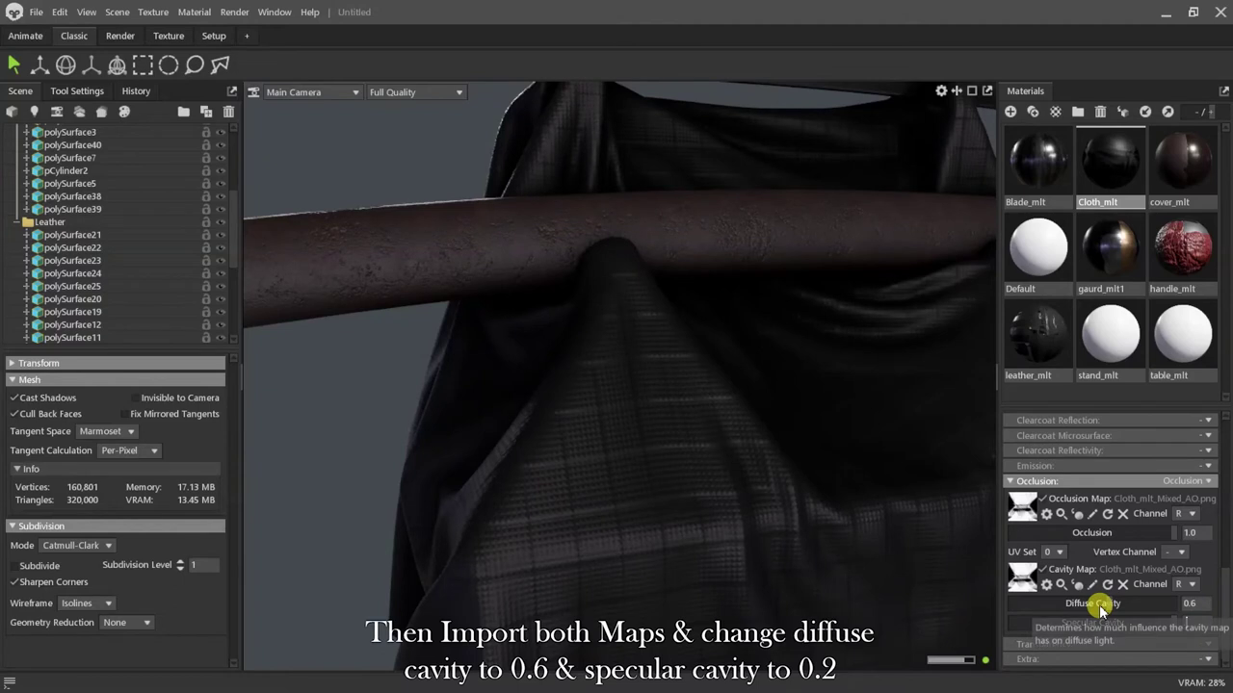
Load the scene_table_mlt Normal, BaseColor, Roughness and Metalness maps into the table_mlt material.
click(1194, 342)
scroll(1059, 496, up, 8)
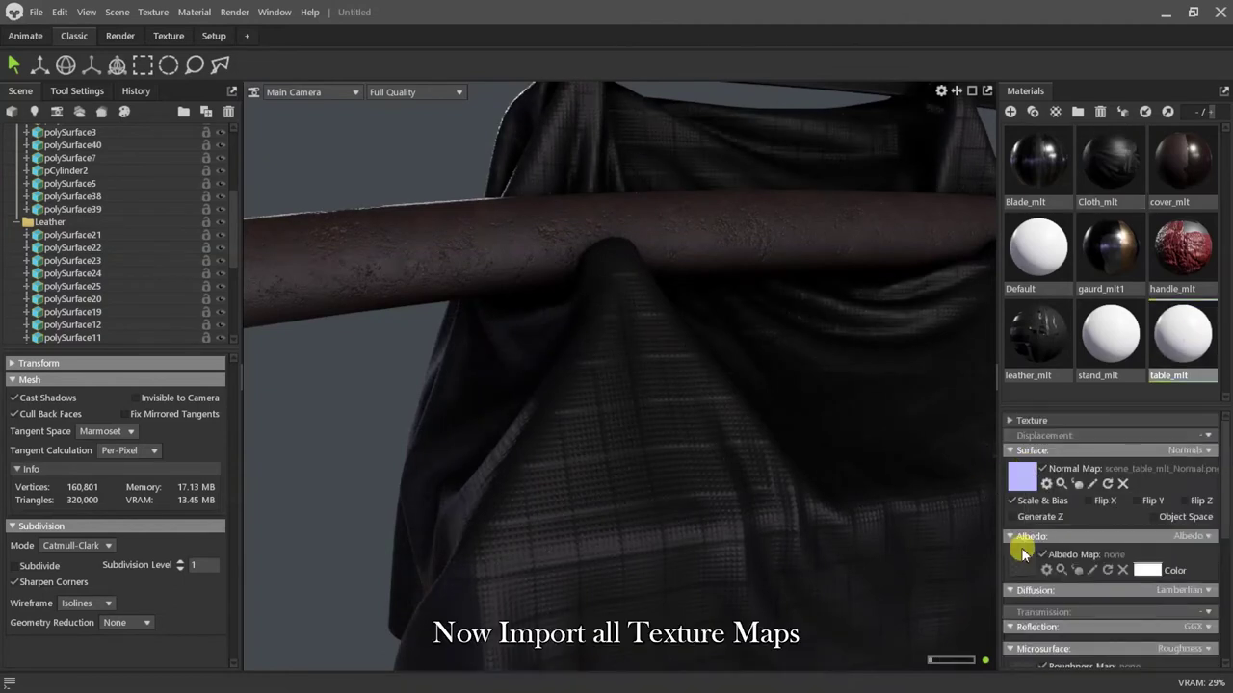
scroll(1021, 540, down, 4)
scroll(490, 339, down, 8)
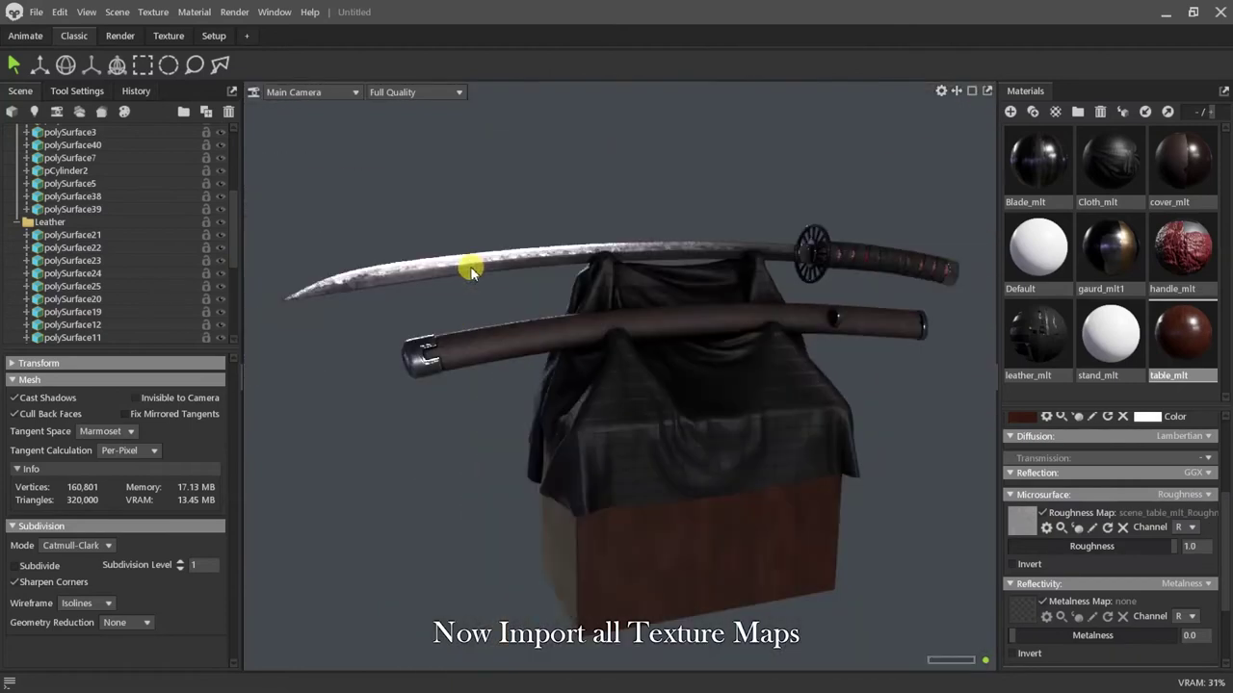
click(1017, 612)
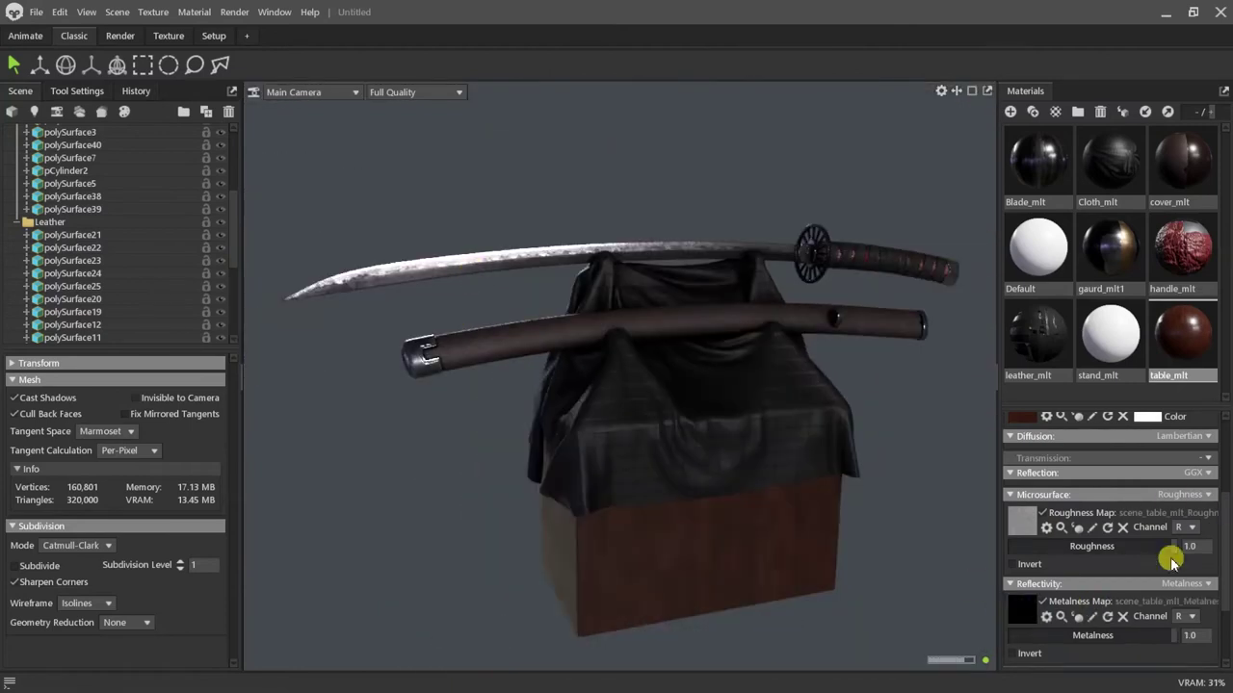
Set table_mlt's occlusion mode to Occlusion with table_mlt_Mixed_AO.png as occlusion and cavity maps, diffuse cavity 0.6 and specular cavity 0.2.
scroll(1170, 562, down, 3)
click(1207, 630)
click(1159, 663)
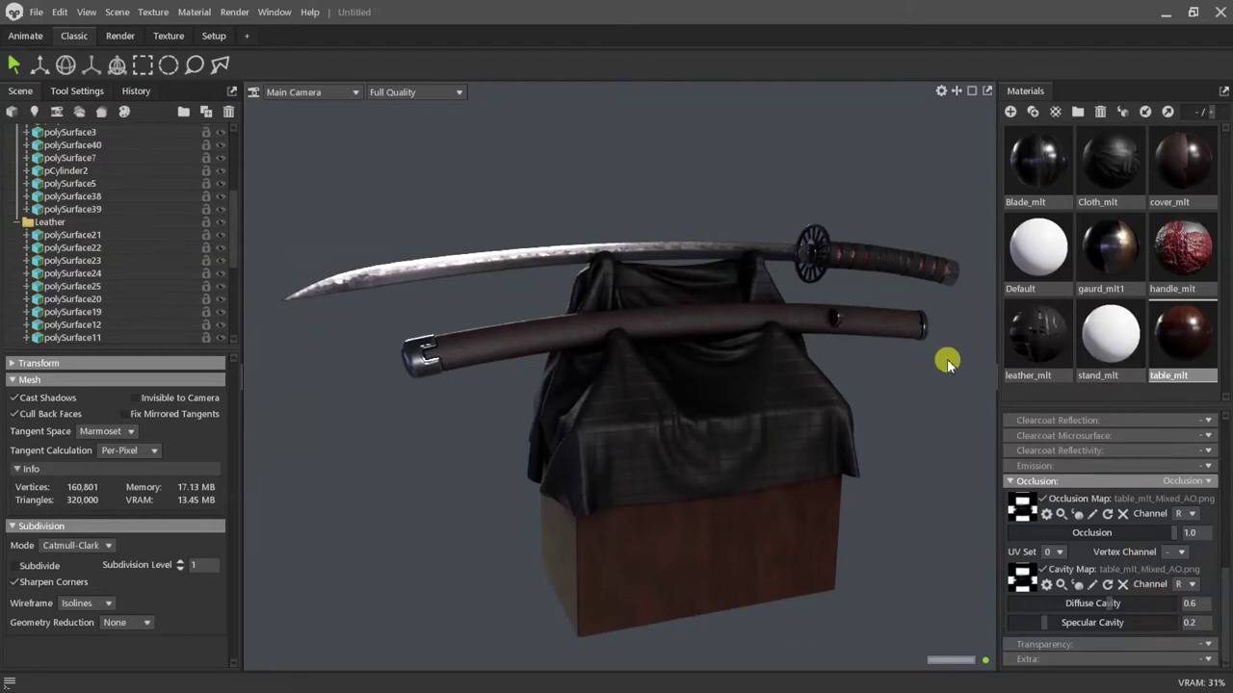
Hide the cloth mesh and enable subdivision at level 1 on the stand mesh beneath it.
click(17, 222)
scroll(164, 255, up, 2)
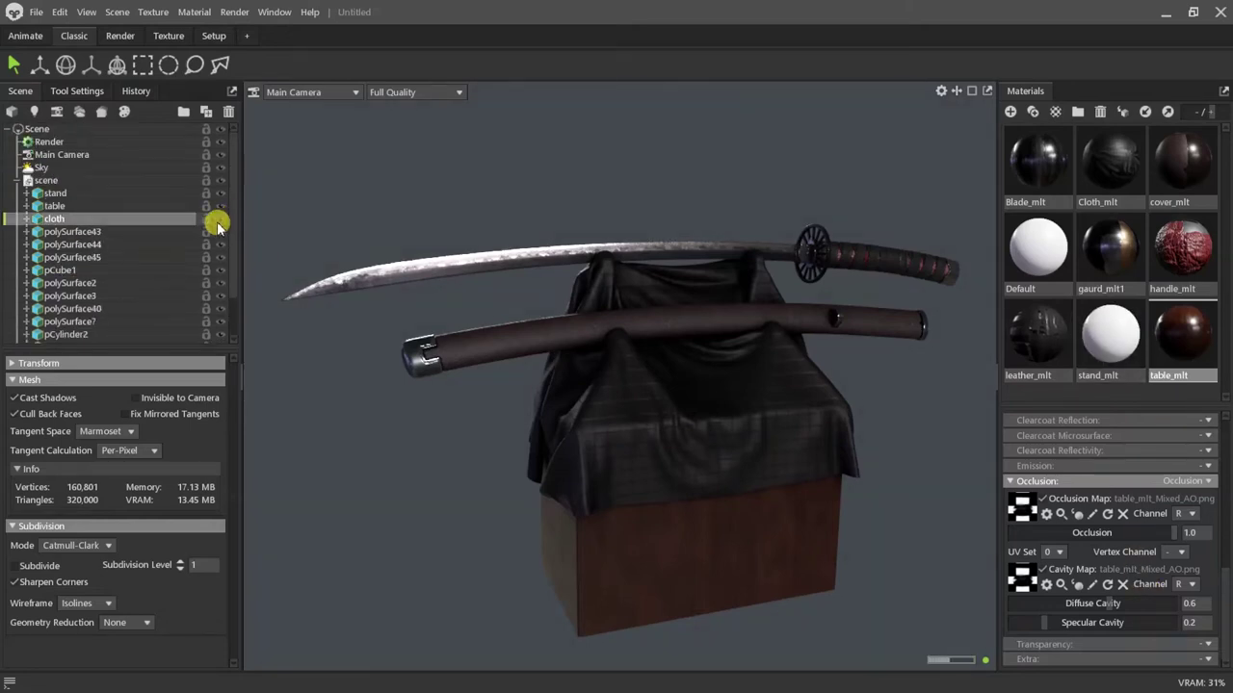
click(221, 219)
scroll(715, 310, up, 3)
scroll(715, 310, up, 5)
scroll(674, 405, down, 2)
click(655, 405)
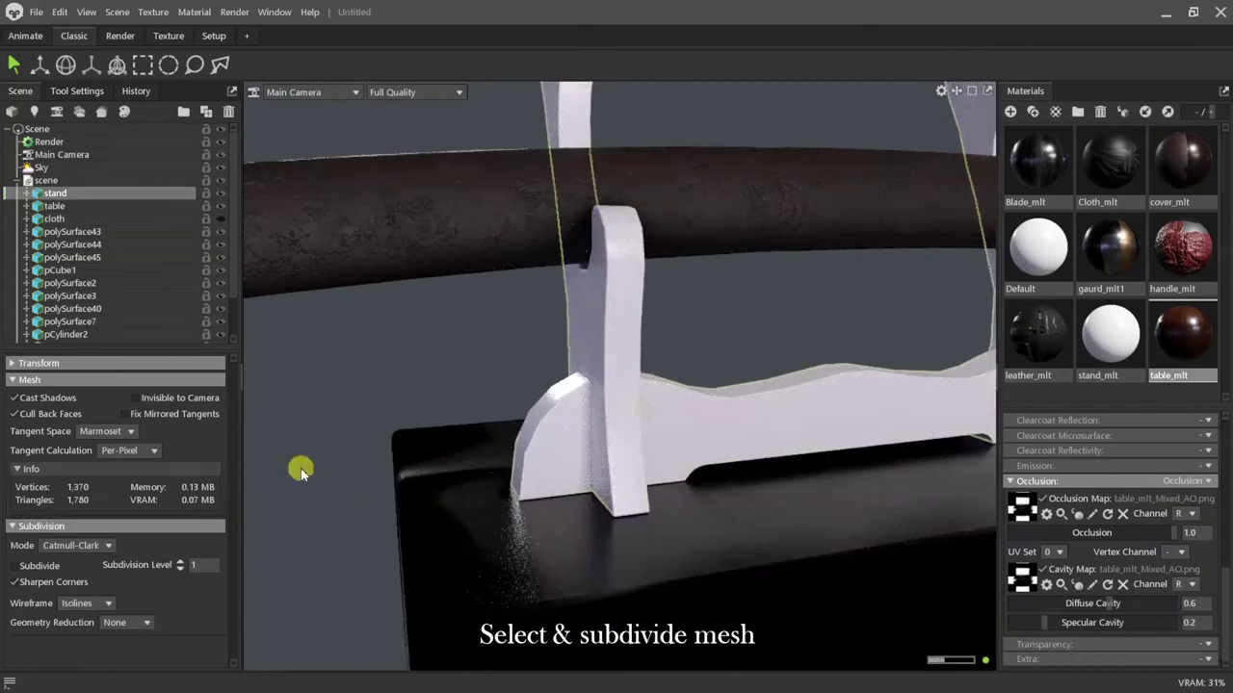
click(16, 566)
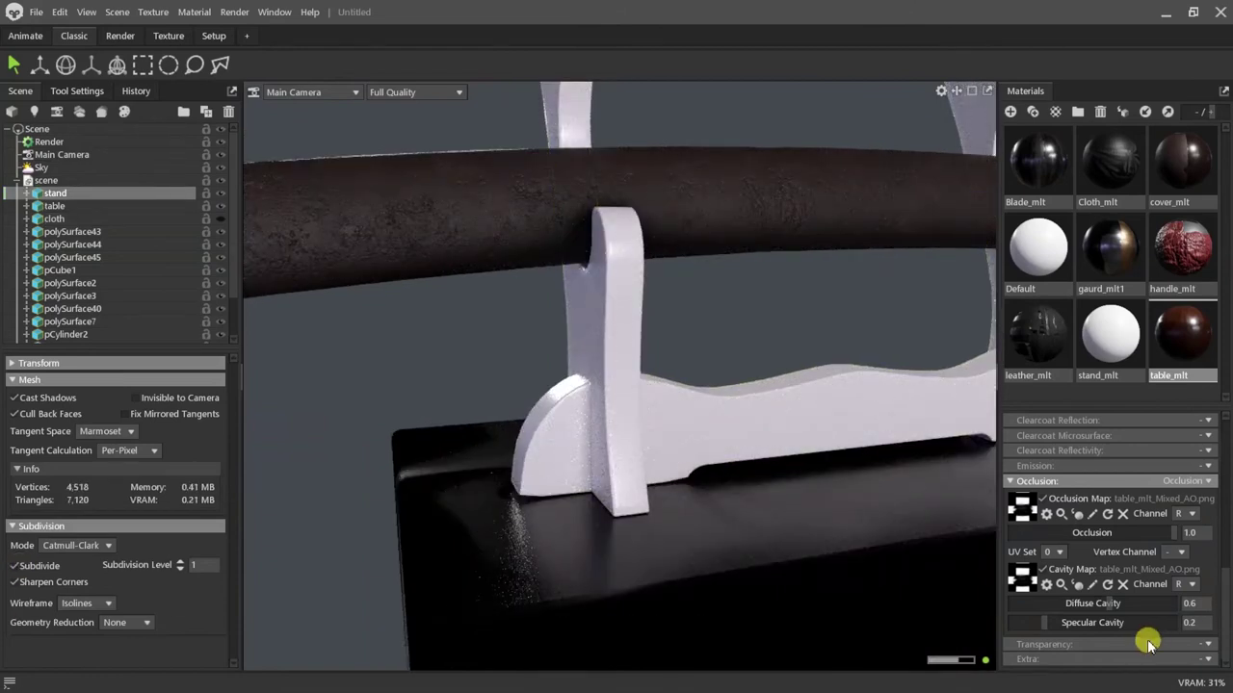
Load the scene_stand_mlt Normal, BaseColor, Roughness and Metalness maps into the stand_mlt material.
click(1109, 335)
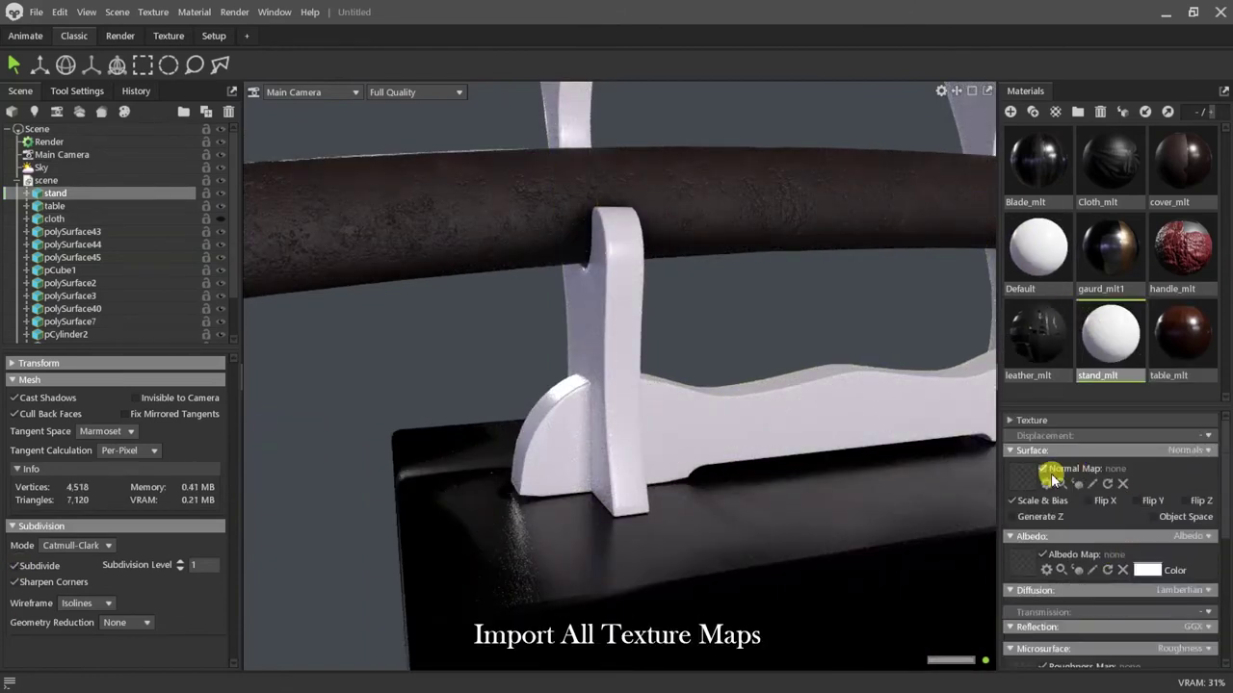
click(1020, 476)
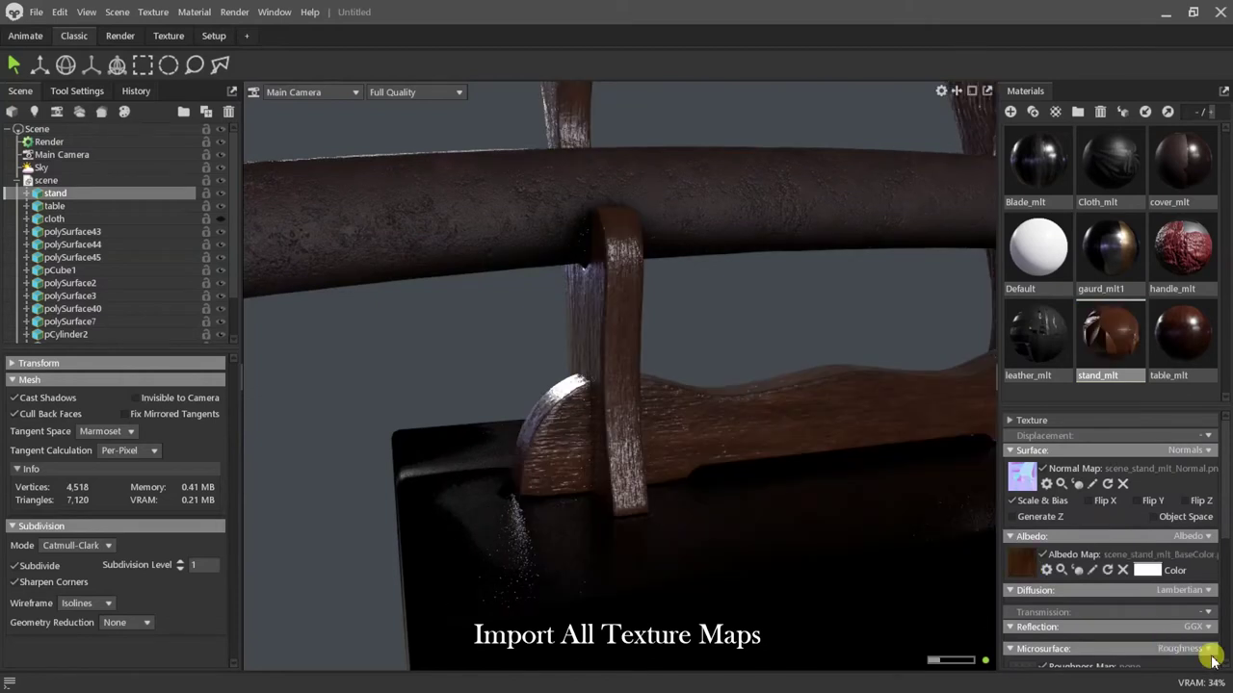
scroll(1026, 626, down, 5)
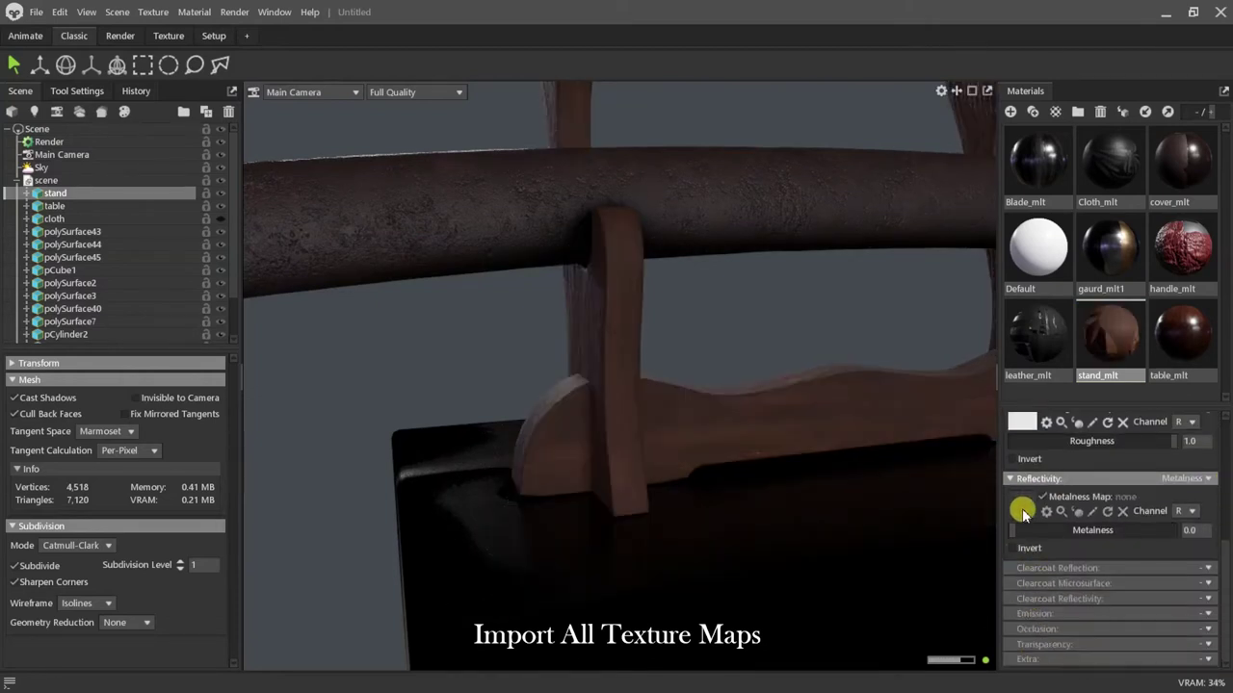
Set stand_mlt's occlusion mode to Occlusion and load stand_mlt_Mixed_AO.png as both its occlusion and cavity maps.
click(1208, 629)
click(1180, 660)
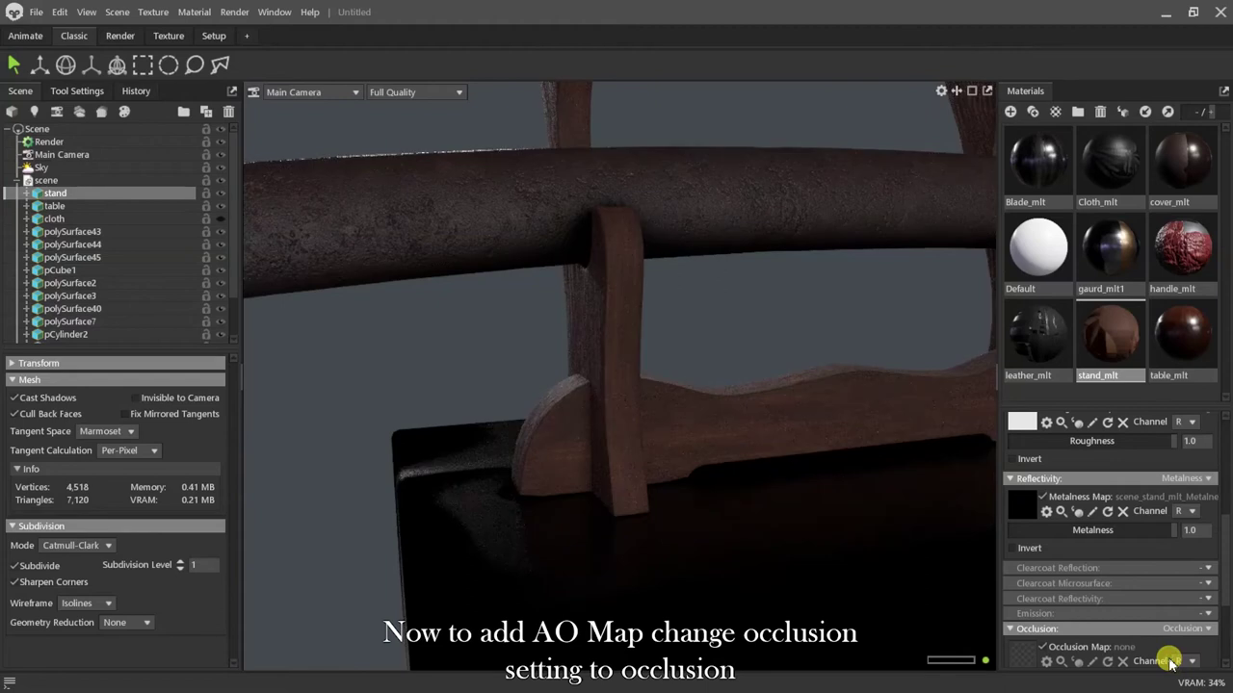
click(1020, 584)
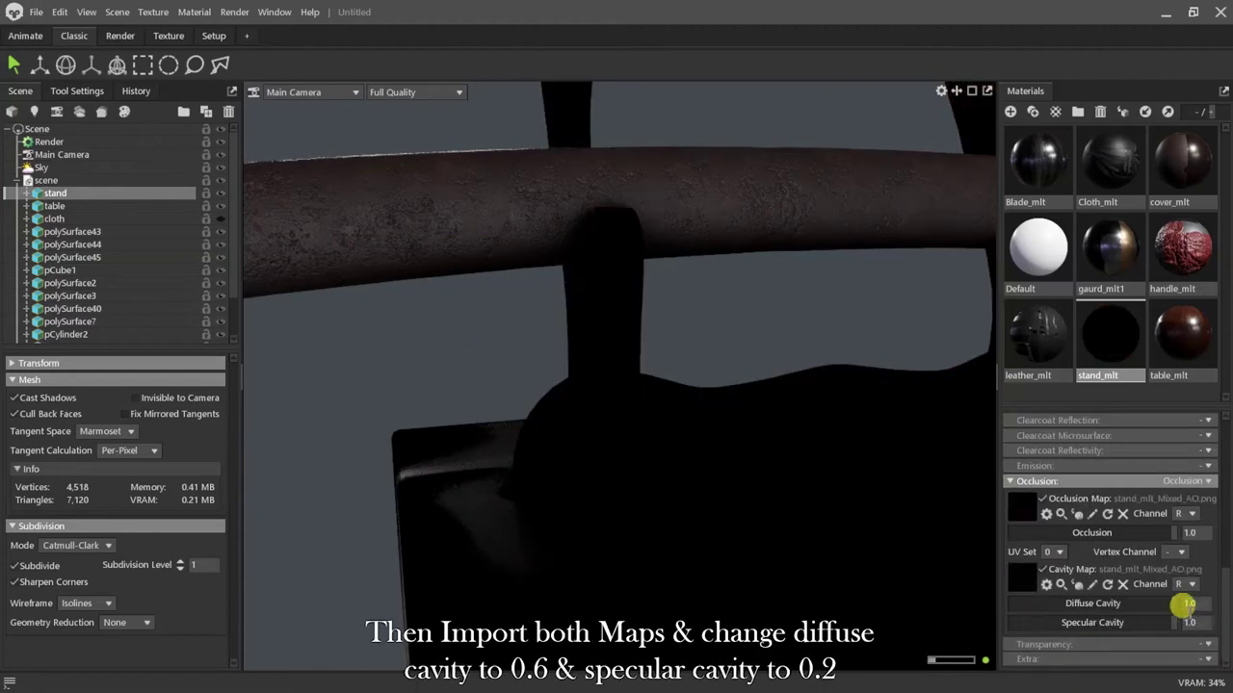
Set stand_mlt's diffuse cavity to 0.6 and its specular cavity to 0.2.
text(.6)
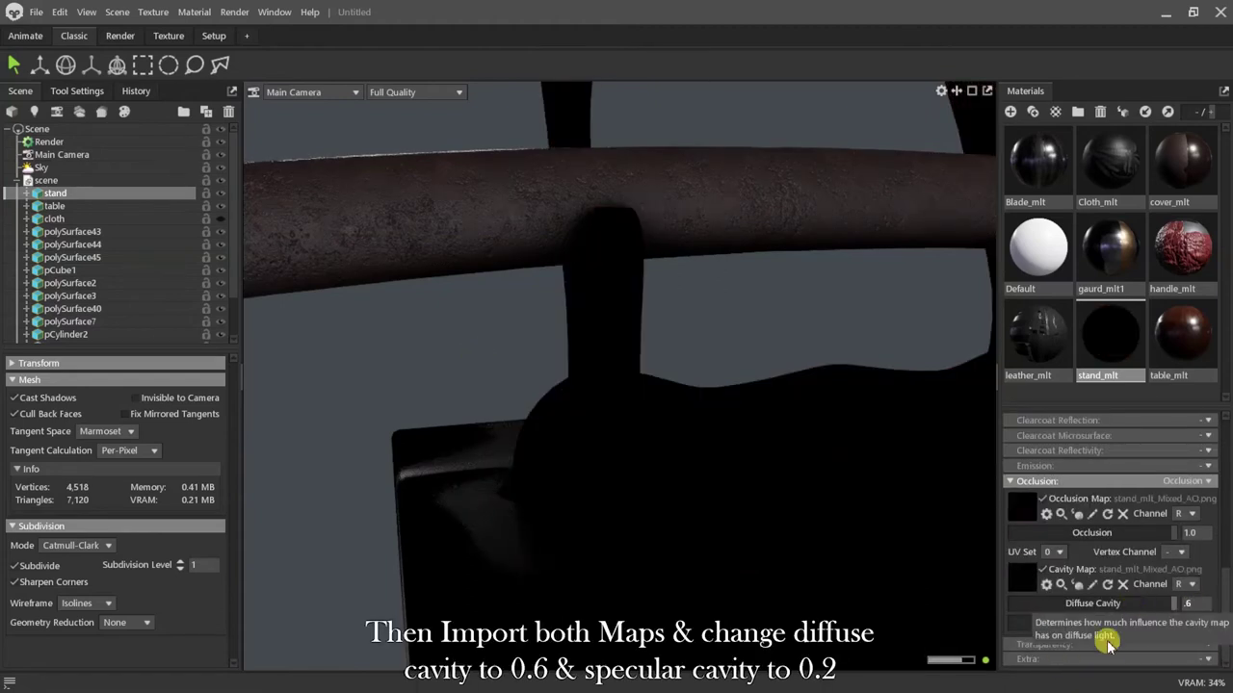
key(Return)
drag(1194, 624, 1040, 589)
text(.2)
key(Return)
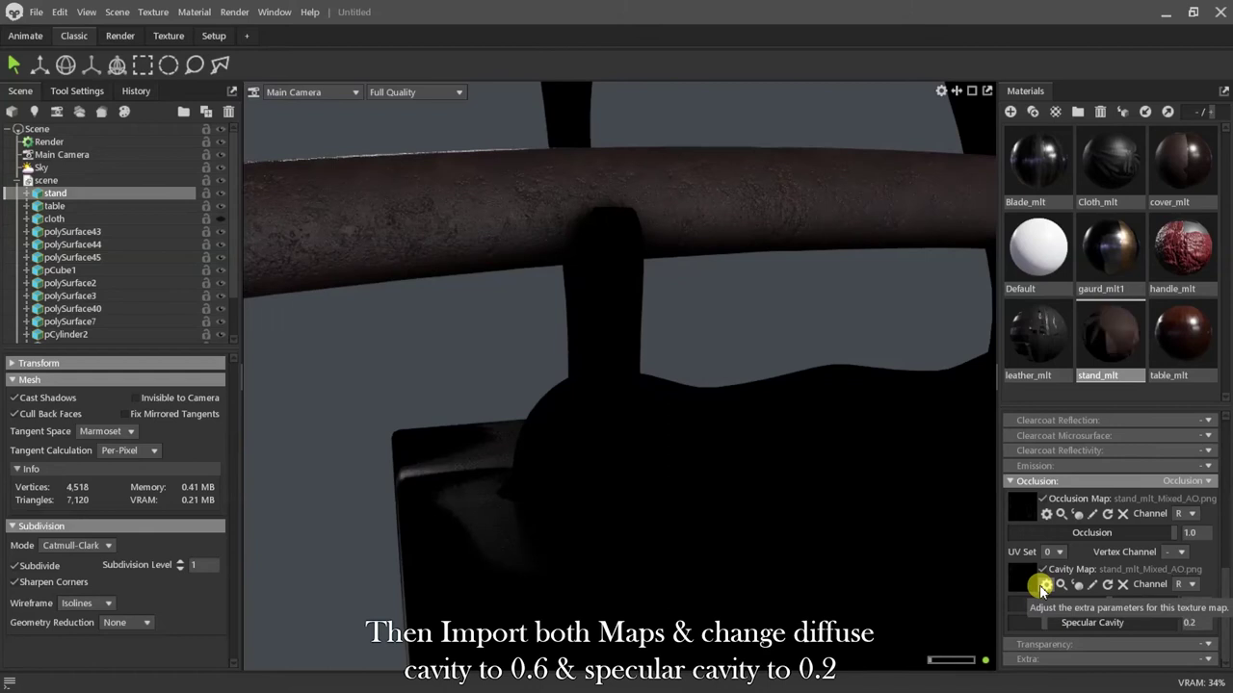
Show the cloth mesh again and rotate the sky lighting around the katana scene.
click(221, 218)
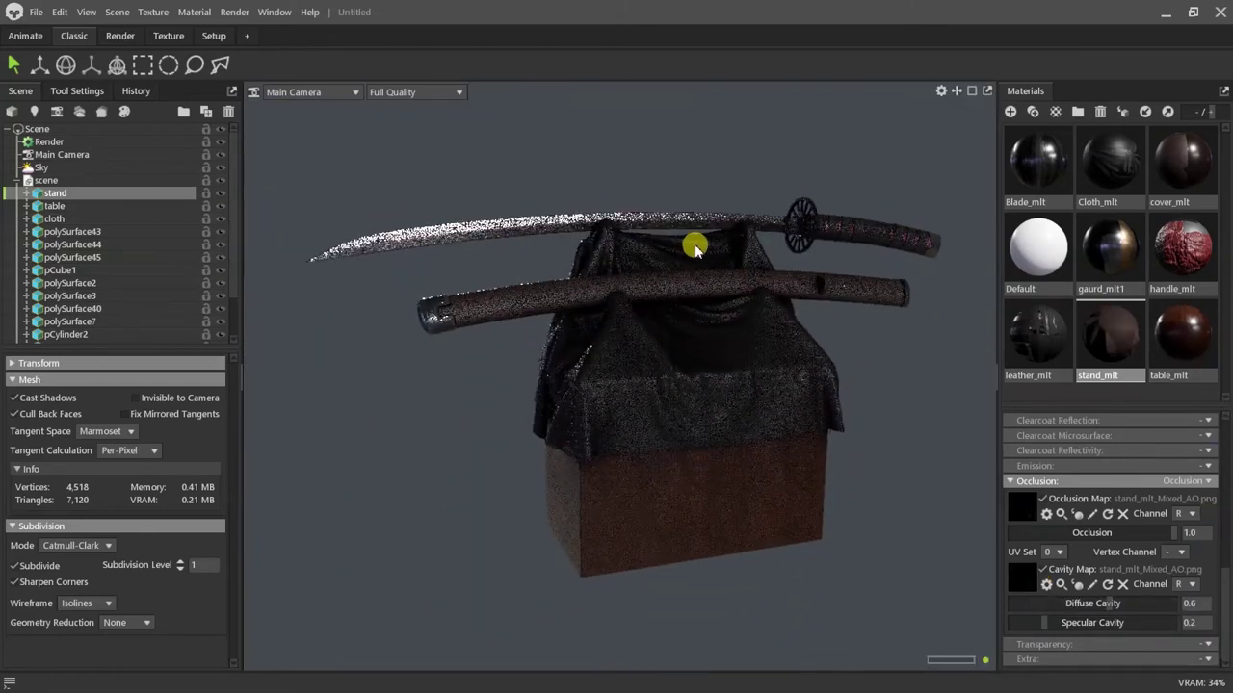
shift+right_drag(696, 247, 611, 333)
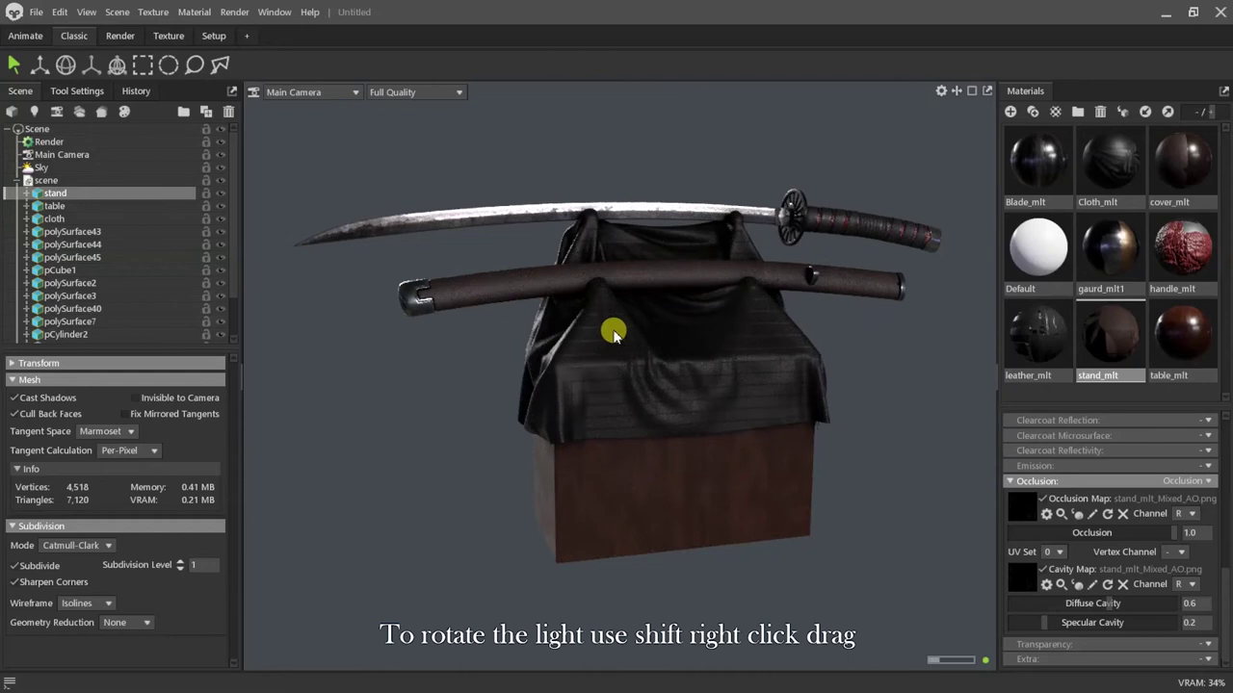
Add a shadow catcher under the table and collapse the scene group in the object hierarchy.
click(116, 11)
mouse_move(171, 32)
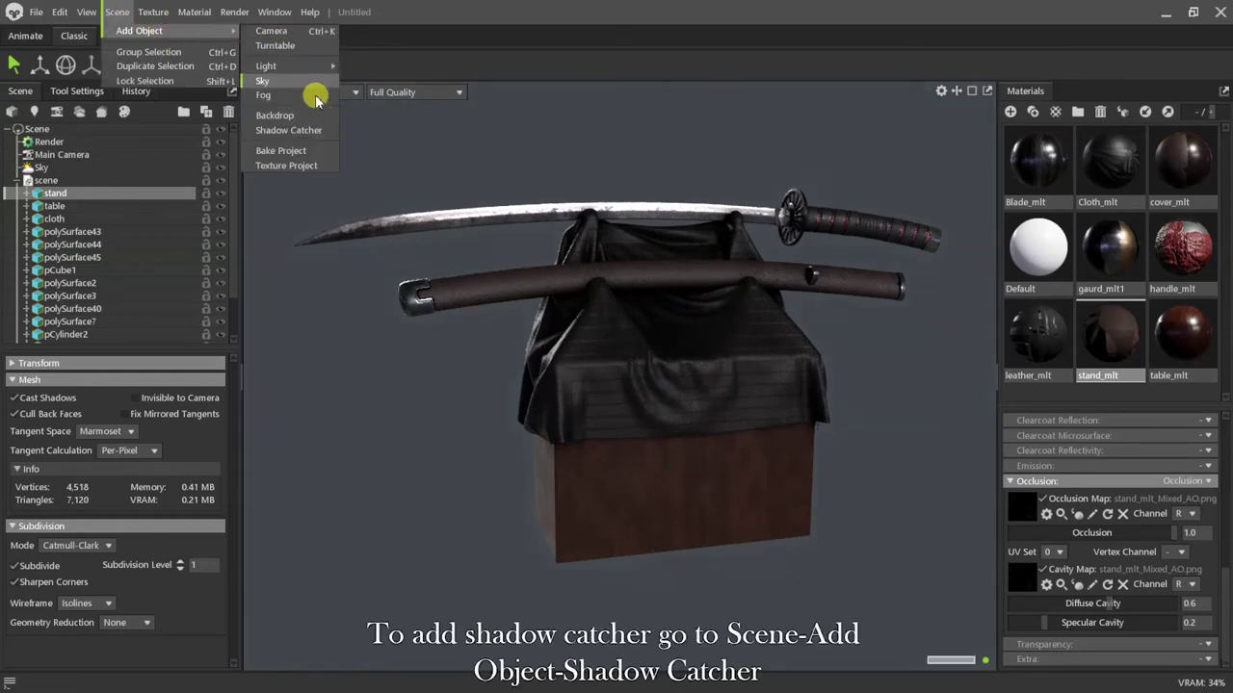
click(296, 137)
drag(633, 468, 793, 433)
click(17, 180)
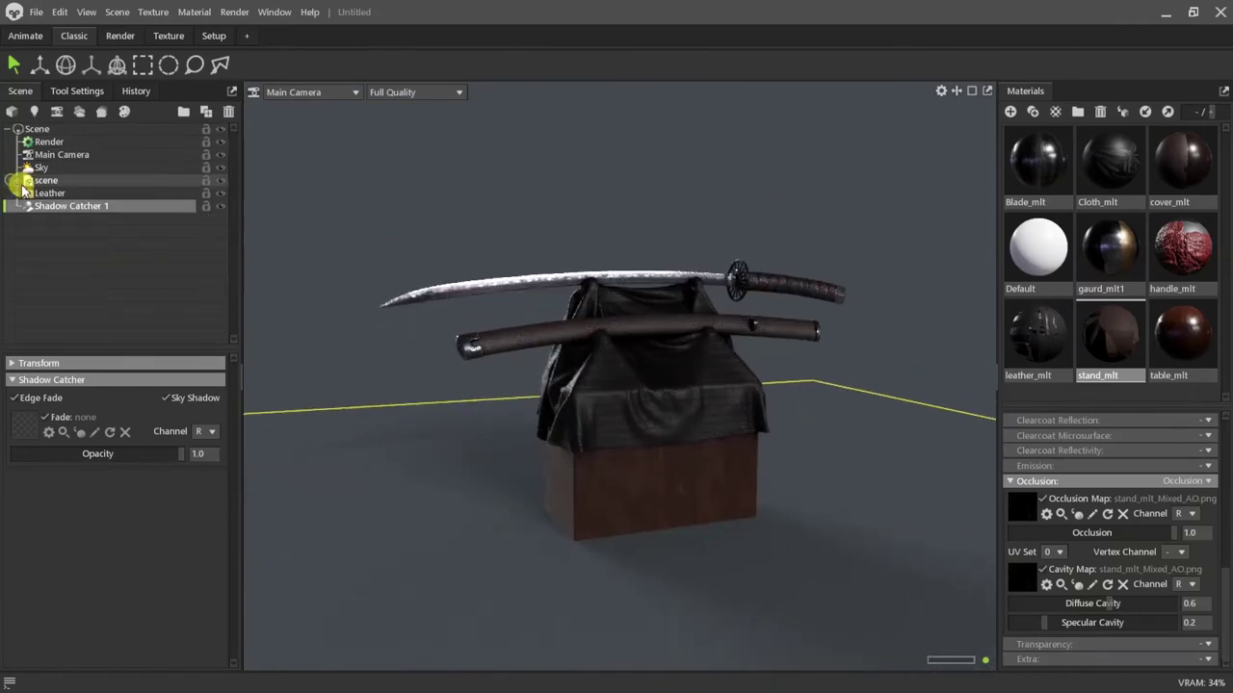
click(248, 172)
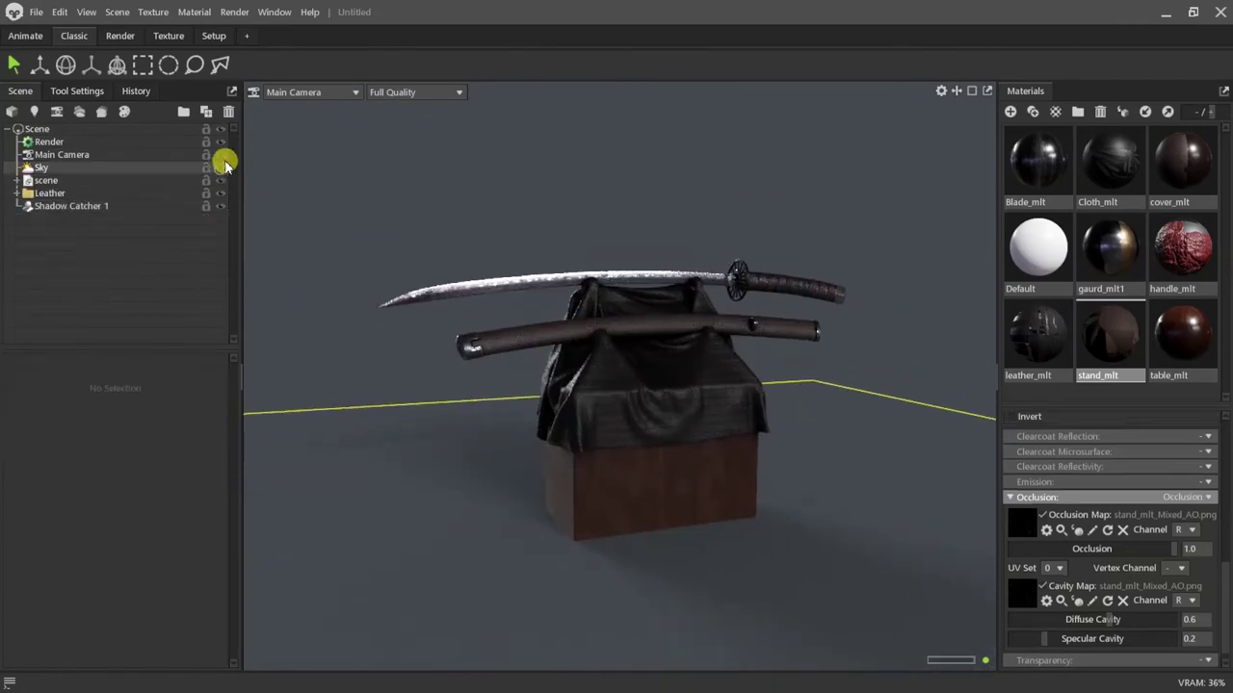
Add a new camera, make it the active viewport camera and rename it Render_cam.
click(116, 11)
mouse_move(218, 31)
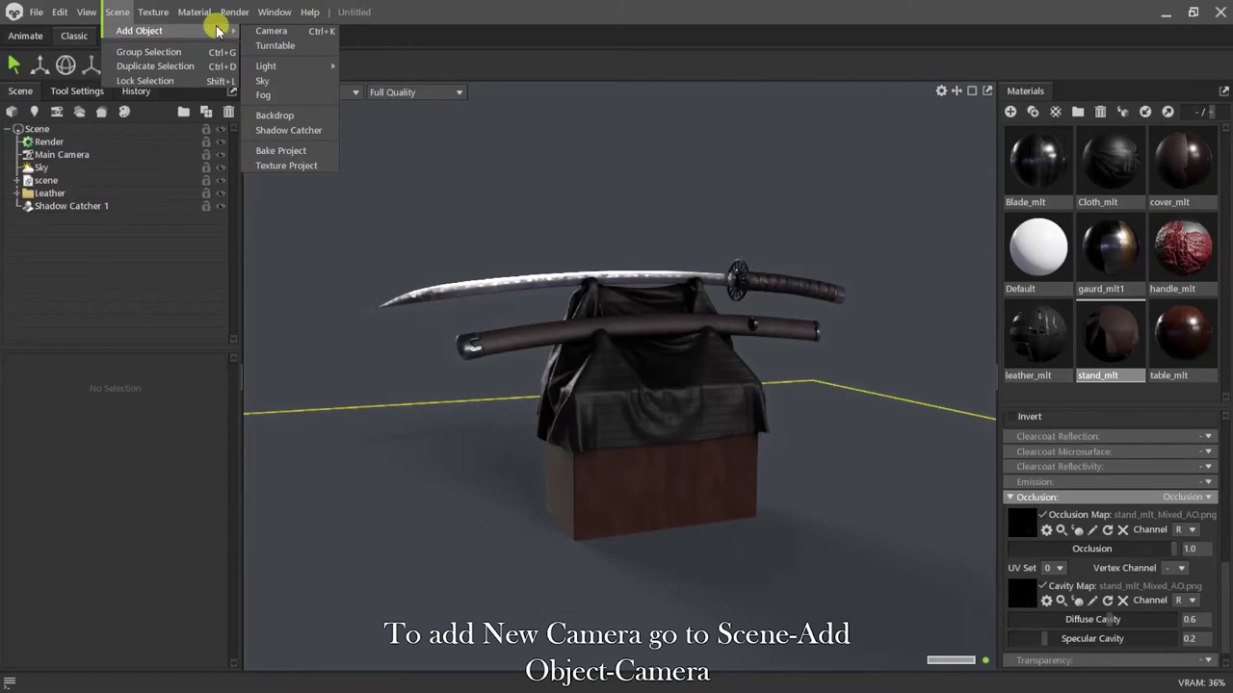
click(269, 32)
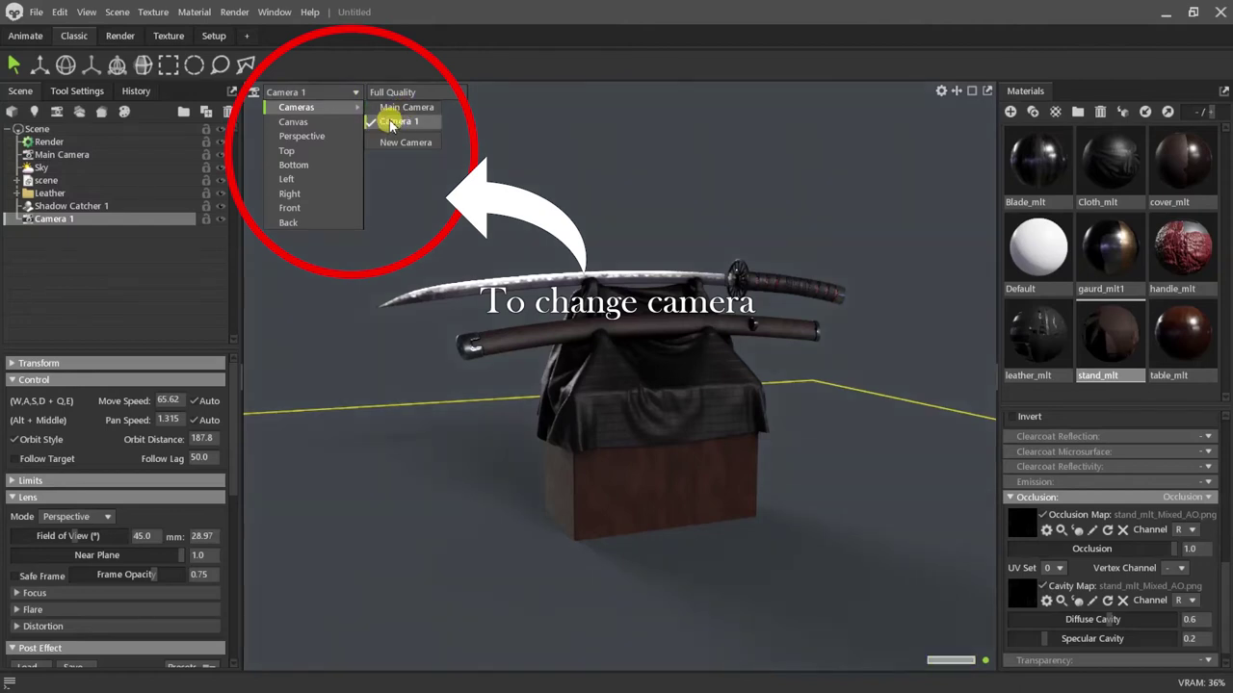
click(394, 123)
double_click(57, 219)
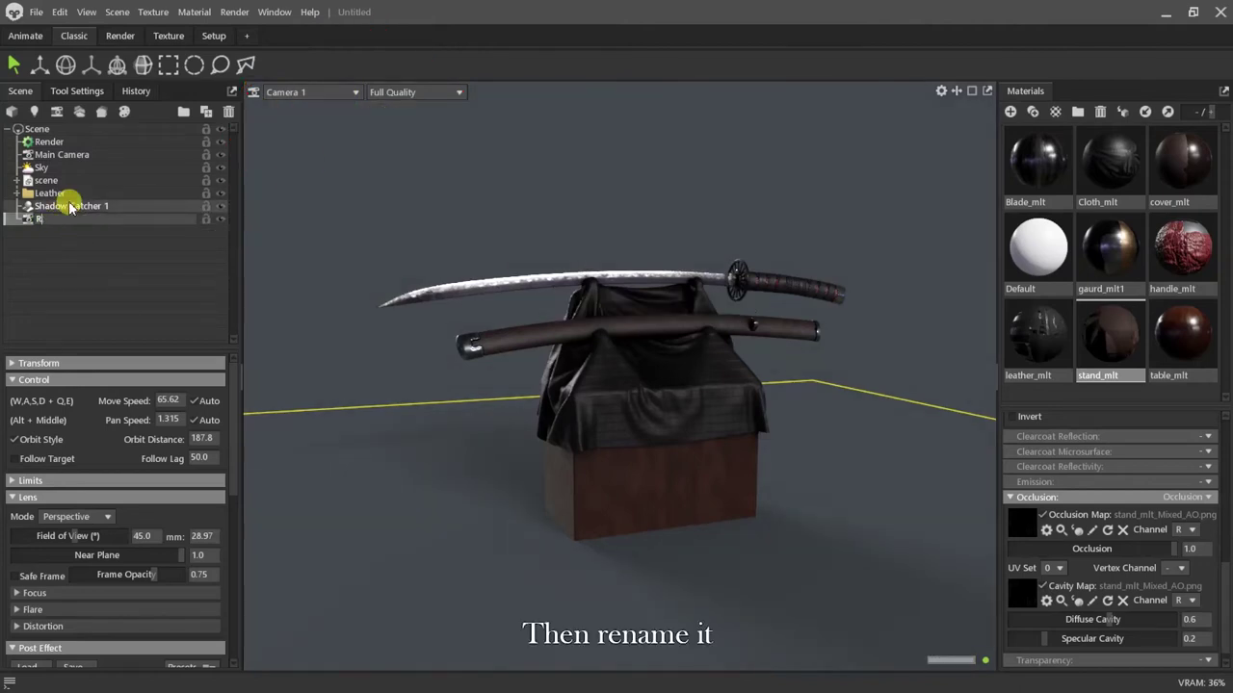
text(Render_cam)
key(Return)
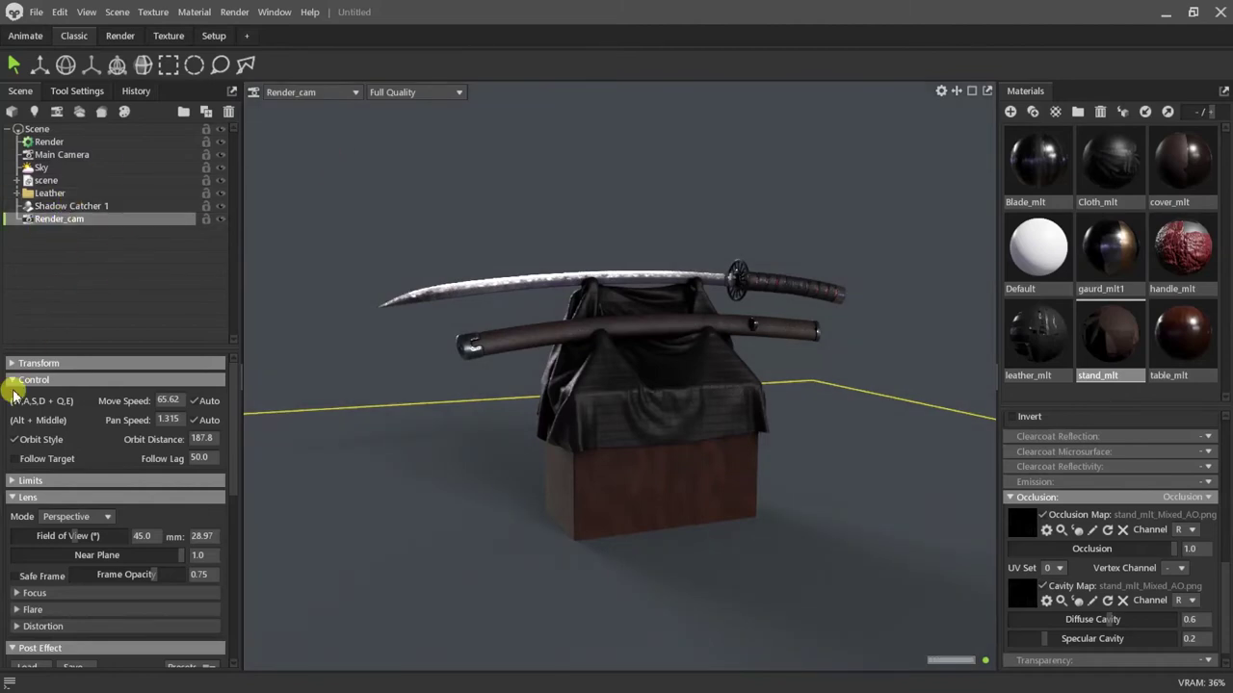
Turn on Render_cam's safe frame and set its focal length to 35 mm after trying 50 mm.
scroll(24, 520, down, 2)
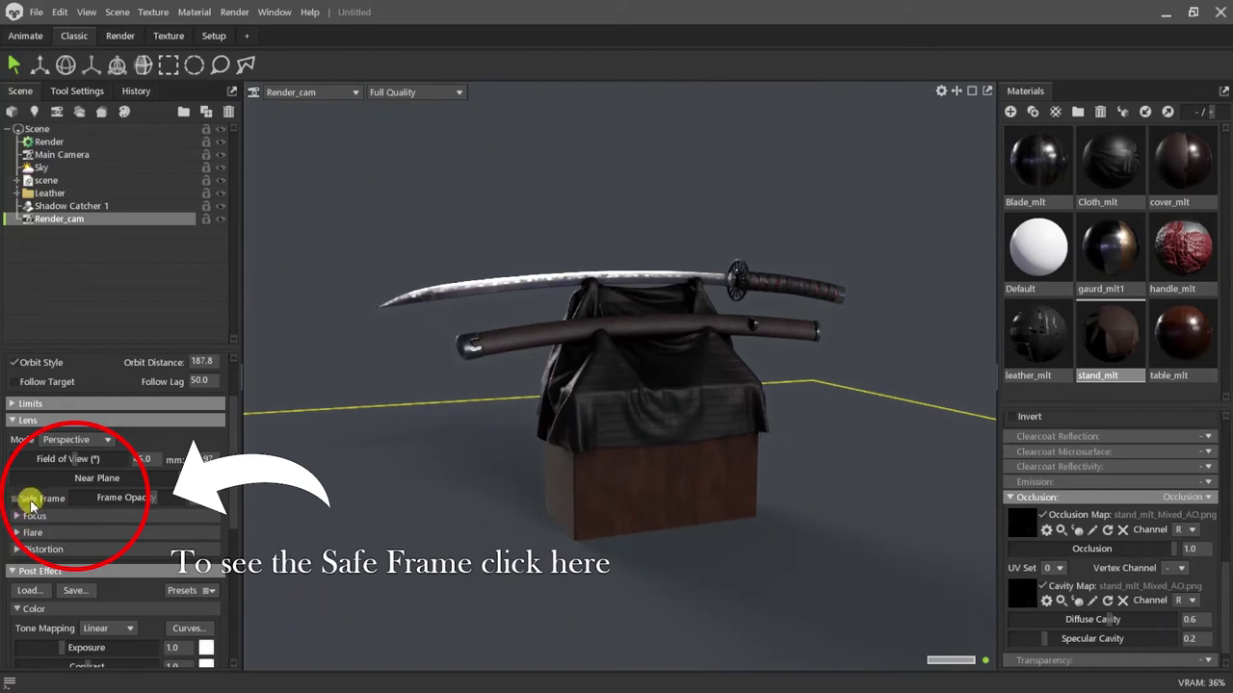
click(15, 499)
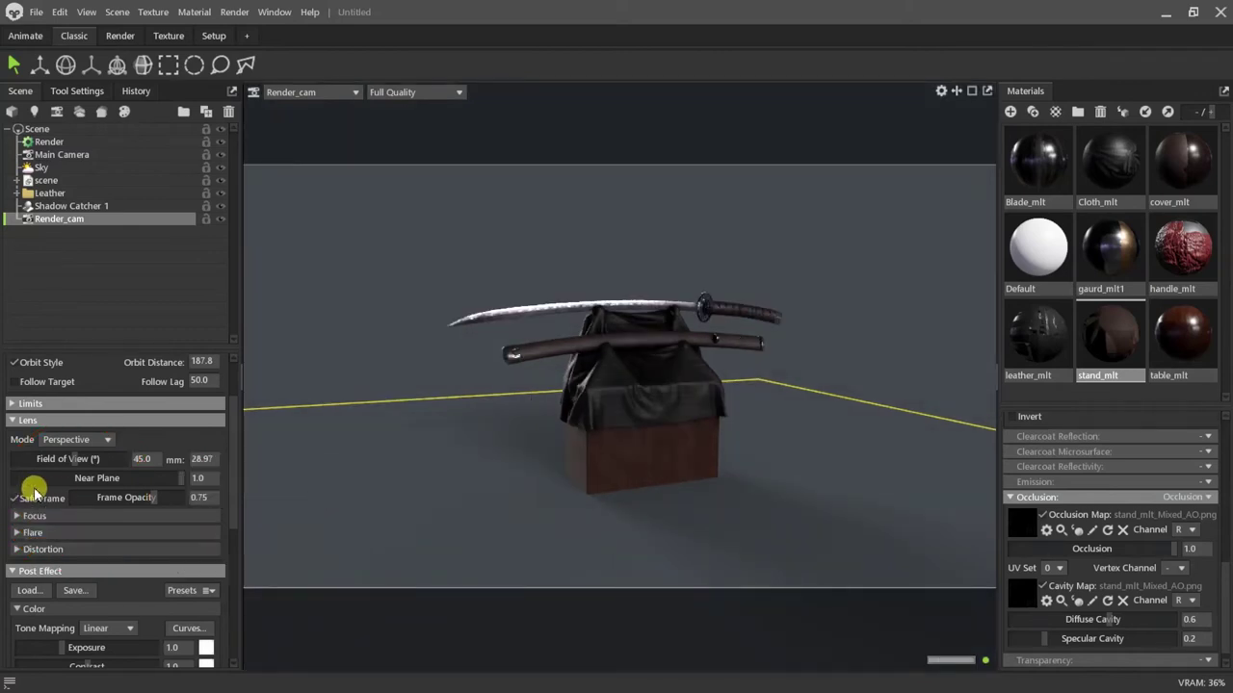
click(200, 459)
text(50)
key(Return)
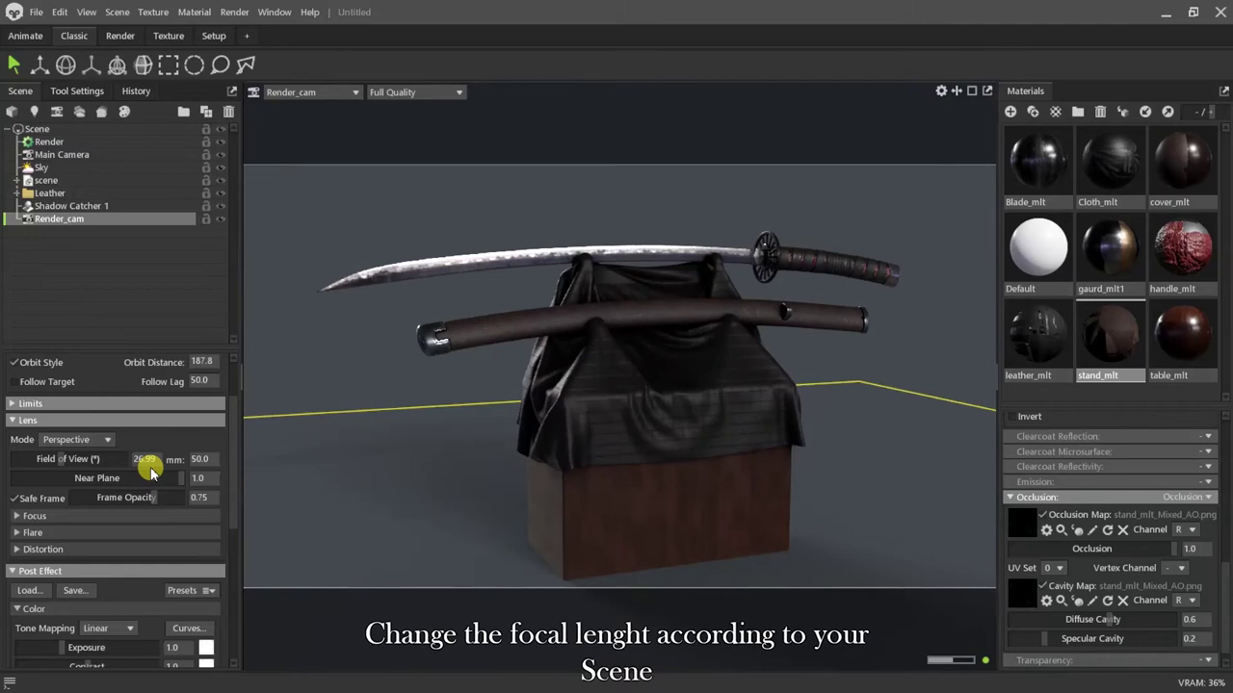
key(Return)
Frame the katana and scabbard closely inside Render_cam's safe frame and lock the camera.
scroll(783, 477, up, 5)
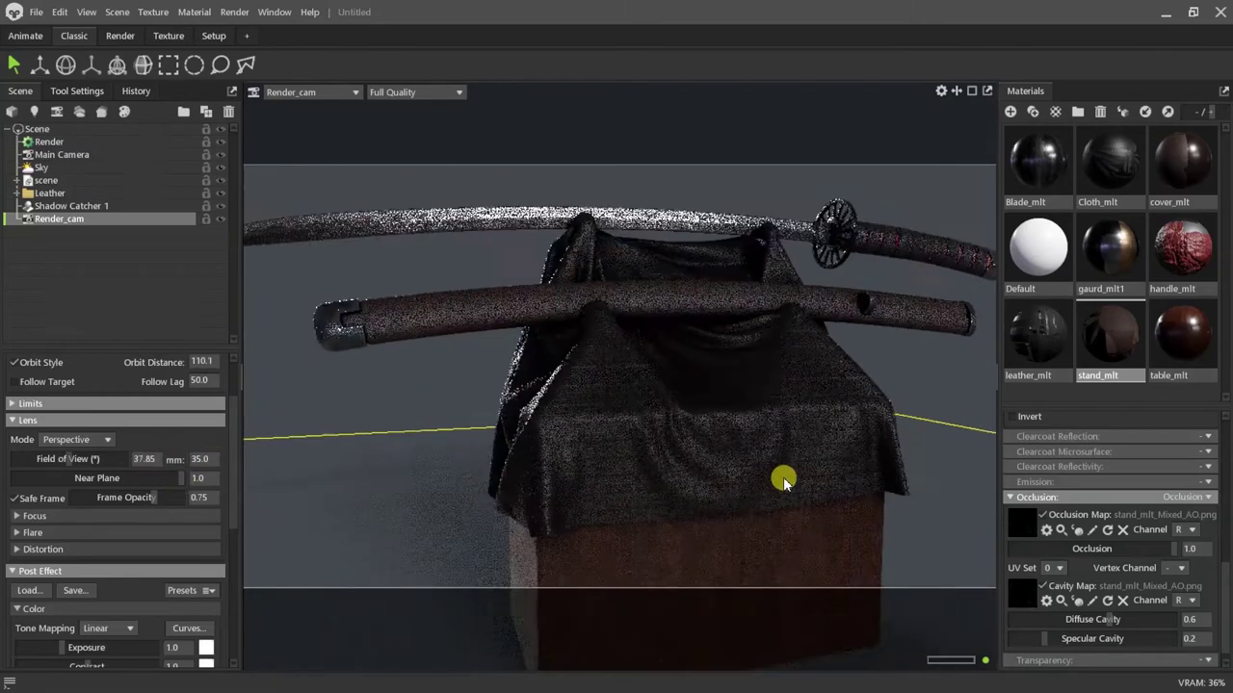
scroll(783, 476, down, 1)
middle_drag(783, 477, 805, 513)
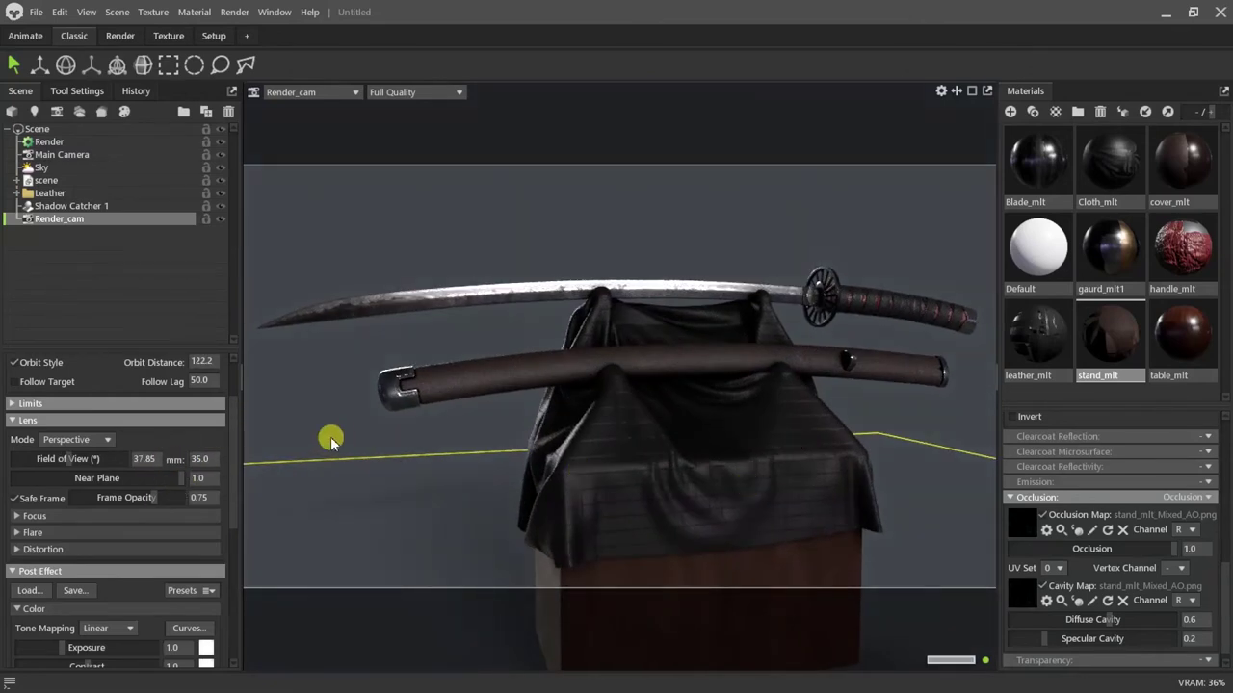
click(205, 218)
Hide the Sky and switch to the Render workspace, showing Render_cam in the small viewport and the whole scene in the Perspective viewport.
click(221, 168)
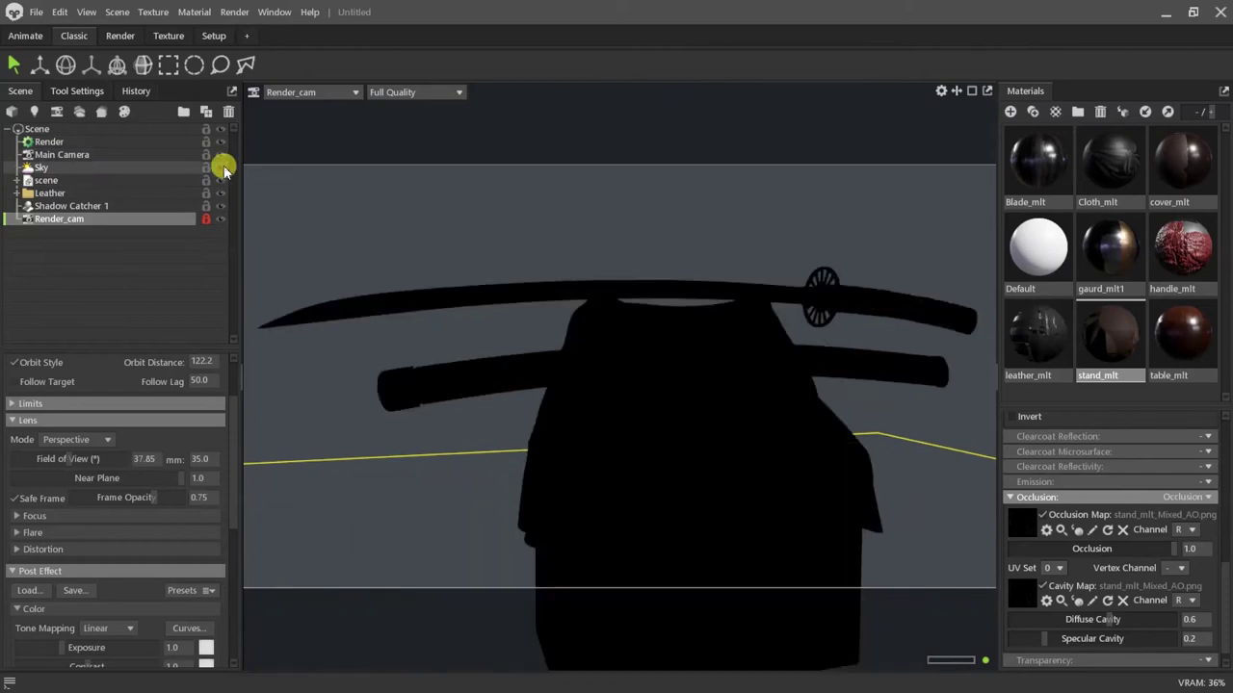
click(119, 35)
click(330, 91)
mouse_move(327, 108)
click(397, 121)
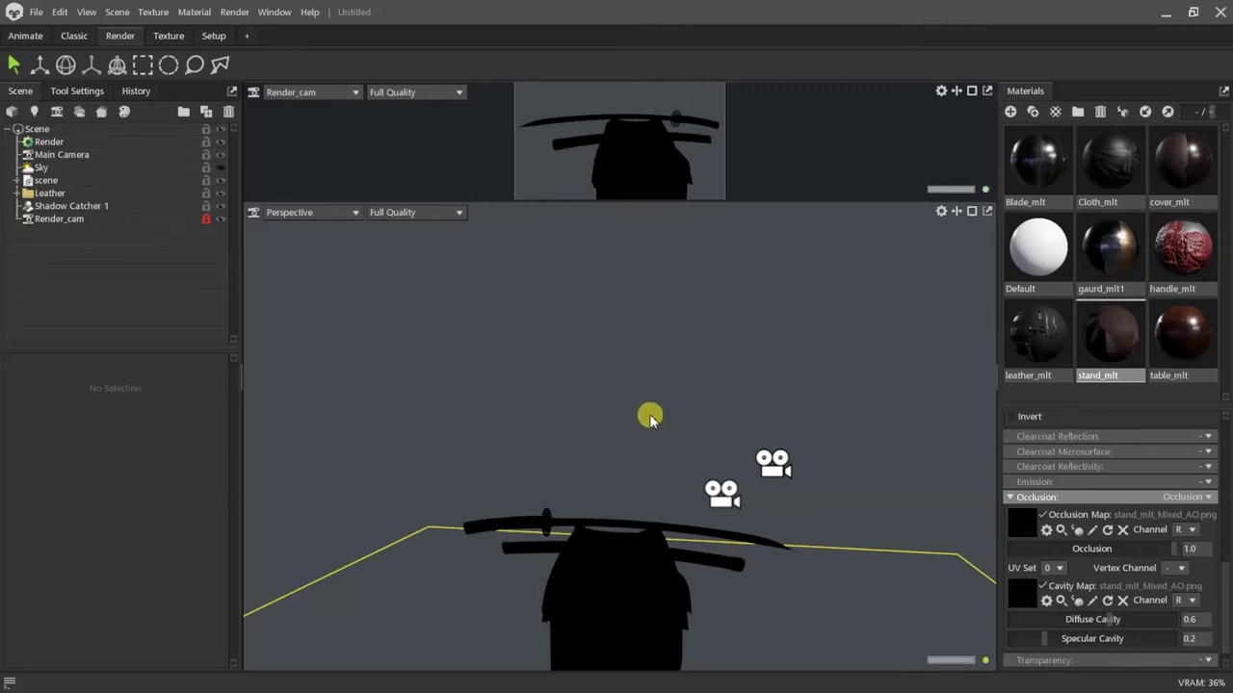
alt+drag(660, 440, 668, 193)
alt+right_drag(668, 385, 864, 416)
alt+drag(864, 416, 723, 363)
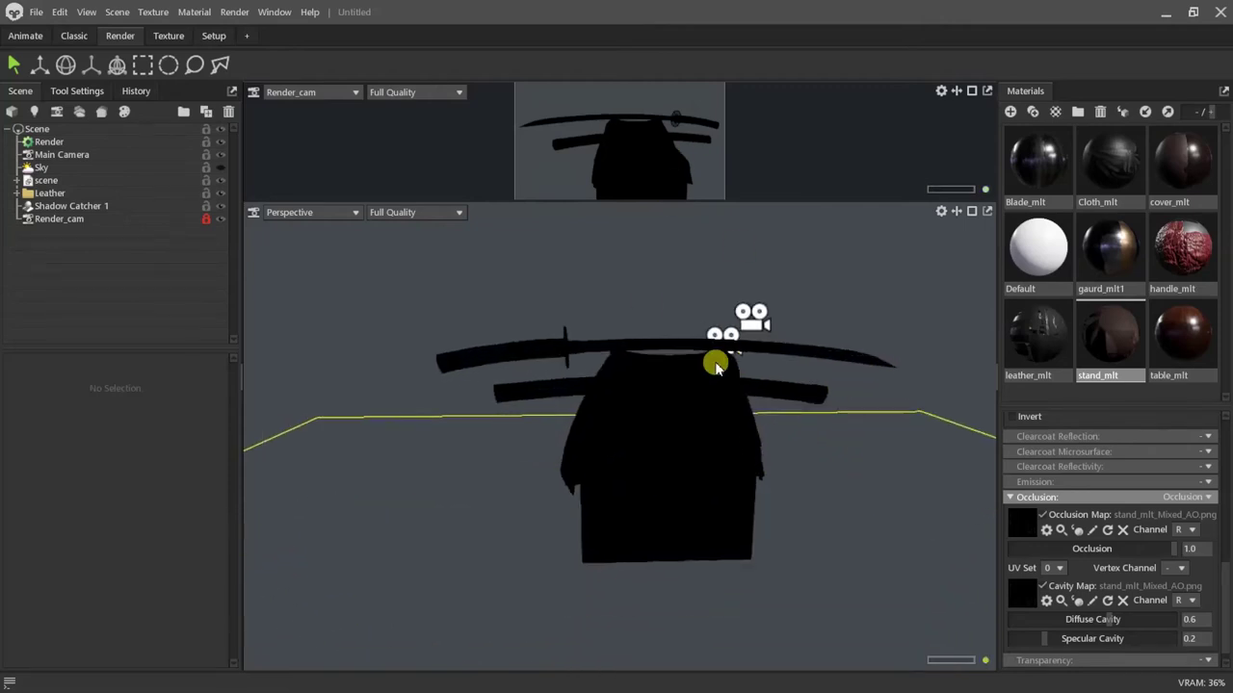
Add a spot light and place it high up behind the katana stand.
click(117, 13)
mouse_move(228, 33)
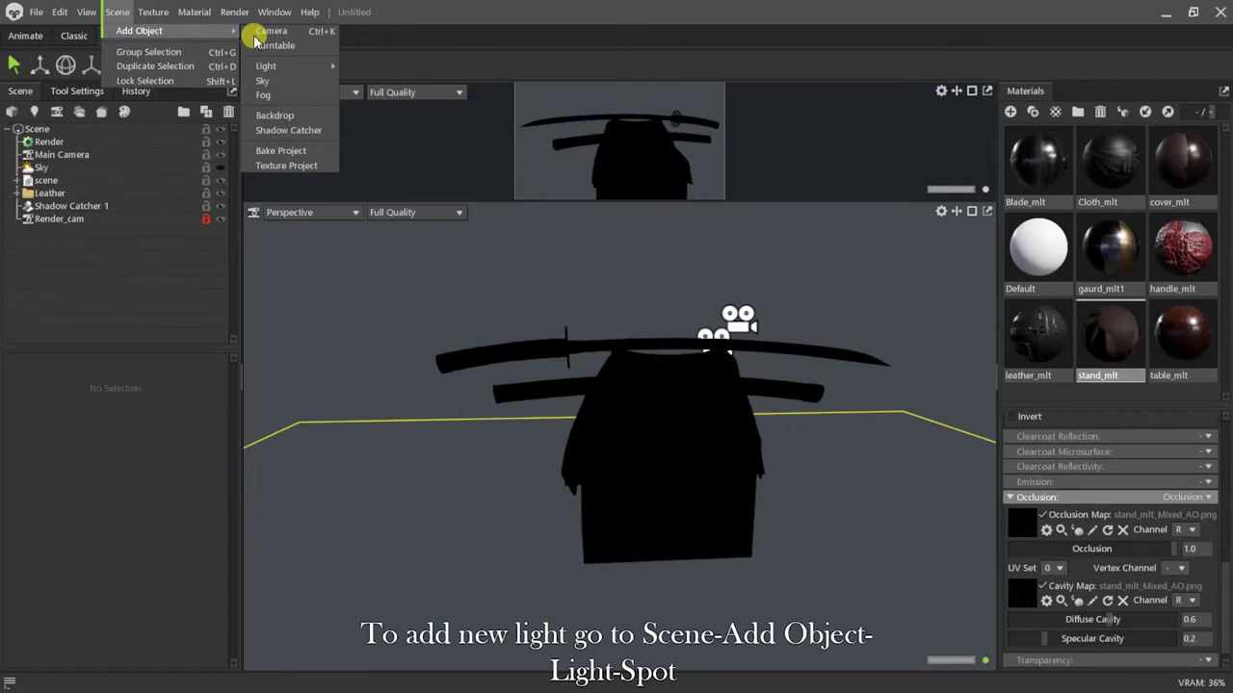
mouse_move(270, 70)
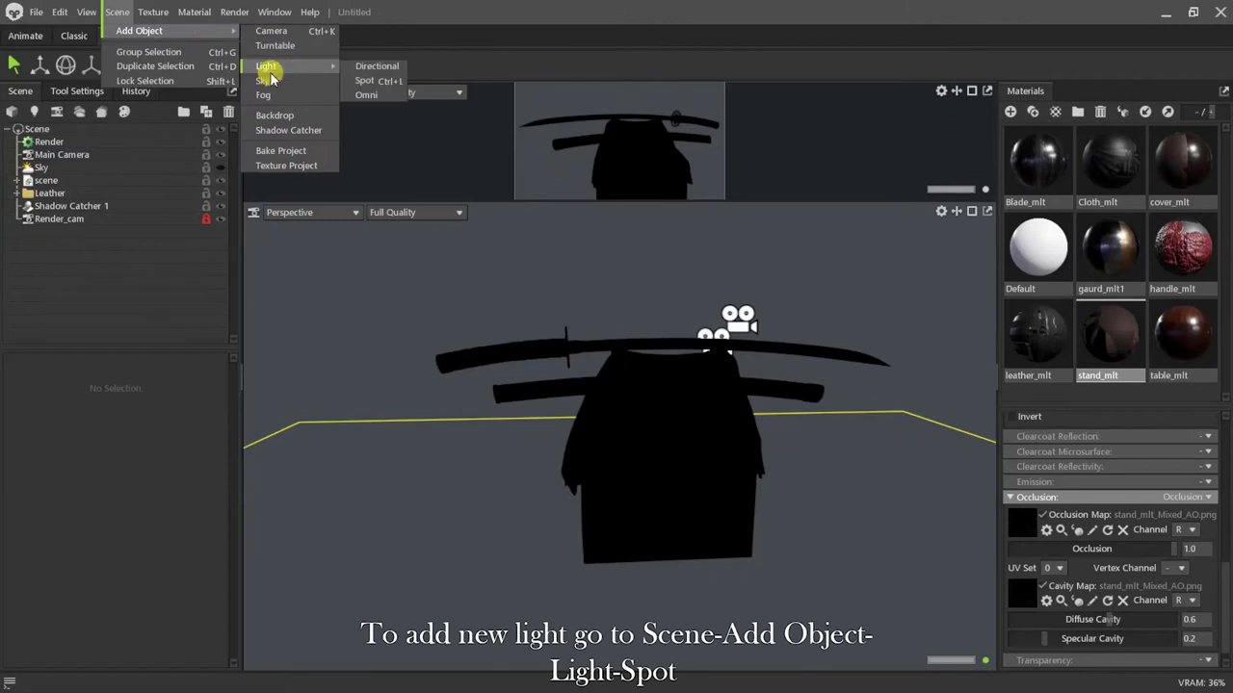
click(370, 82)
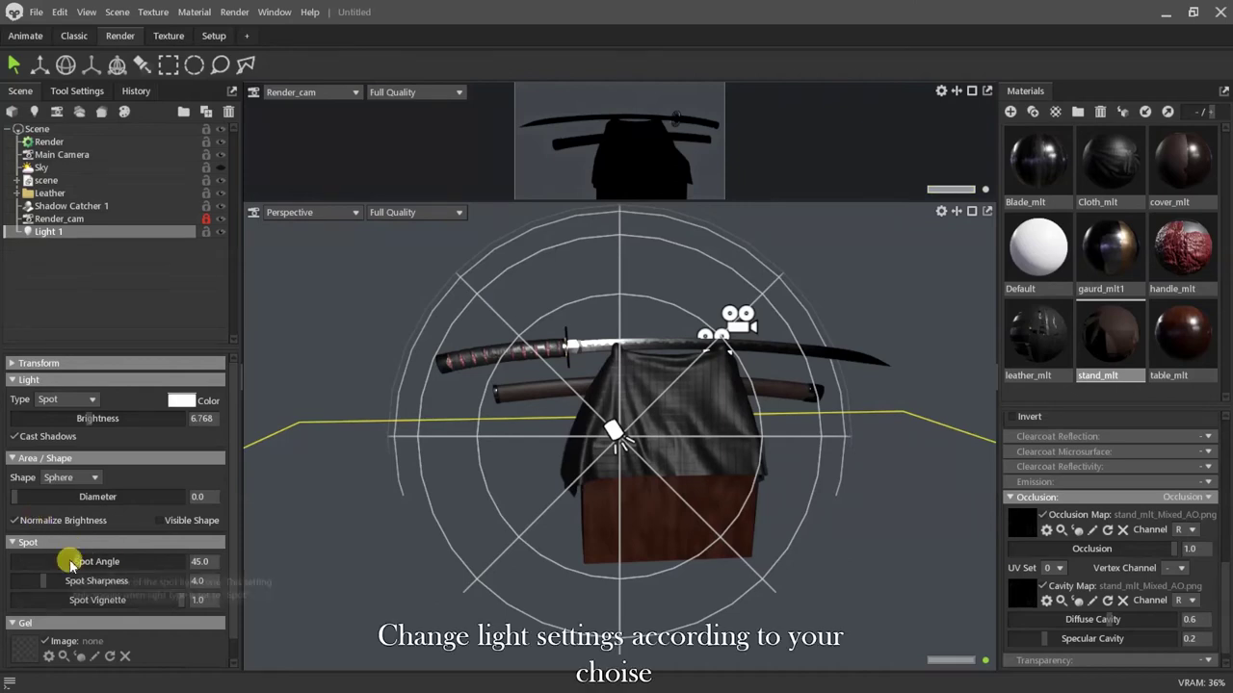
drag(84, 559, 83, 561)
drag(539, 510, 773, 480)
scroll(772, 480, down, 2)
key(w)
drag(492, 261, 477, 263)
Widen Light 1's spot angle to about 60.6 and set its sphere diameter to about 36.6.
drag(85, 560, 91, 559)
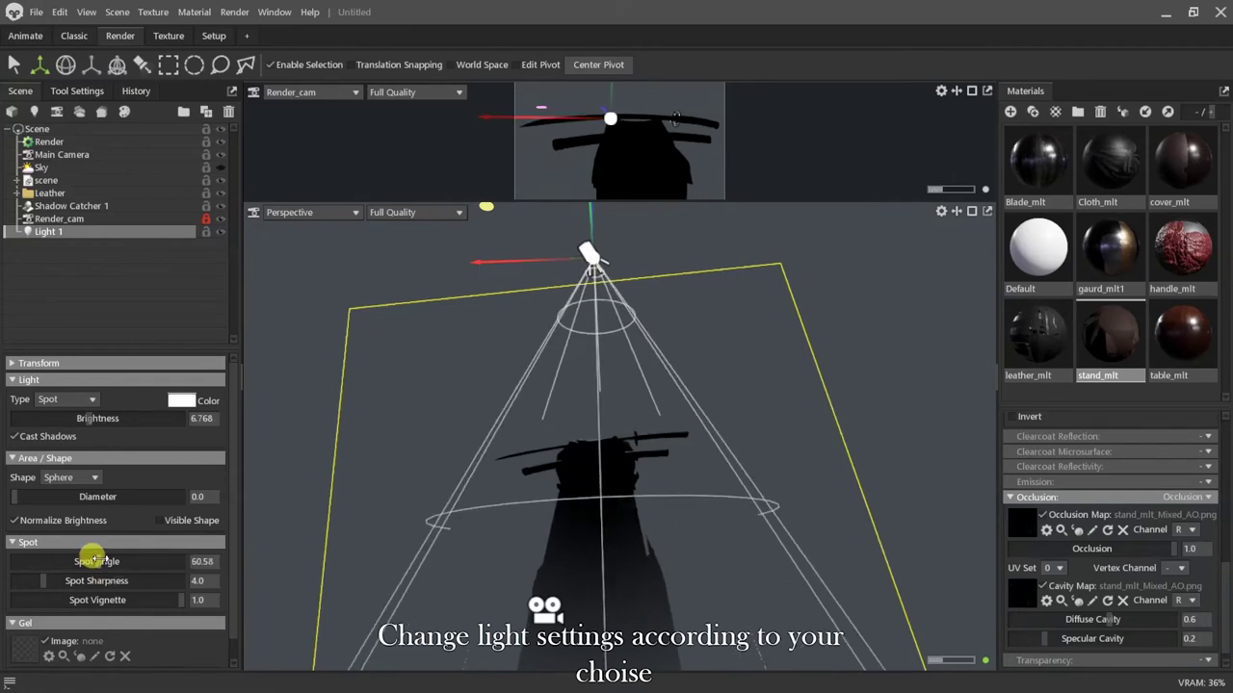
drag(576, 482, 592, 363)
scroll(608, 410, up, 2)
drag(13, 496, 83, 501)
Detach the Render_cam viewport into a floating window, enlarge it and park it over the Perspective view and the materials list.
click(987, 90)
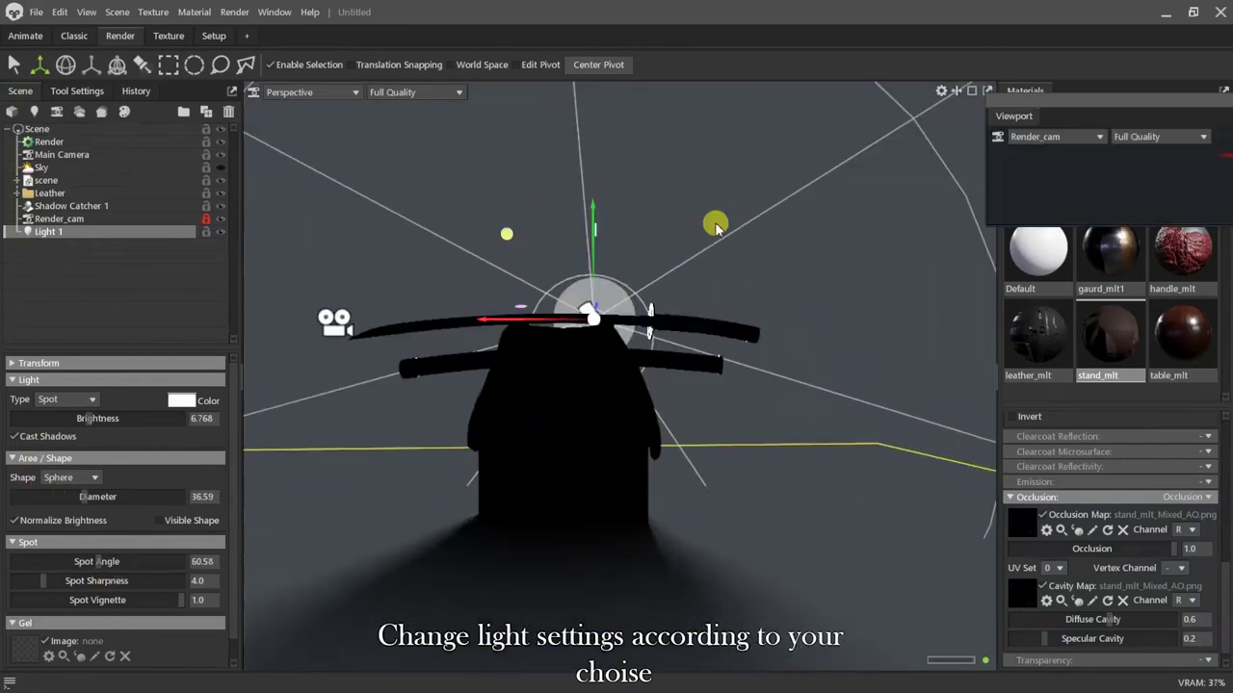
click(715, 225)
drag(992, 226, 770, 490)
drag(938, 102, 569, 93)
drag(397, 177, 785, 179)
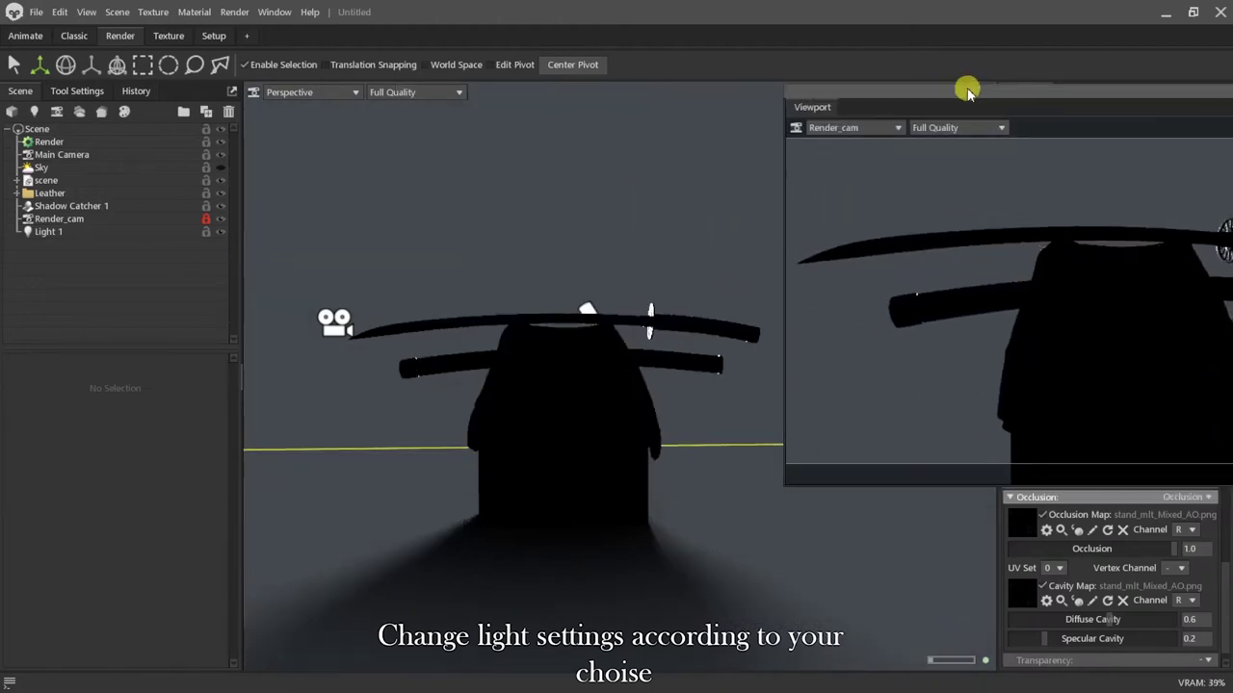
drag(966, 91, 835, 45)
drag(652, 182, 788, 182)
drag(984, 48, 969, 32)
Change Light 1's area shape to Rectangle, enlarge it to a height of about 147.9 and set its brightness to about 6.7.
drag(540, 376, 694, 472)
click(417, 245)
drag(568, 261, 545, 326)
click(70, 478)
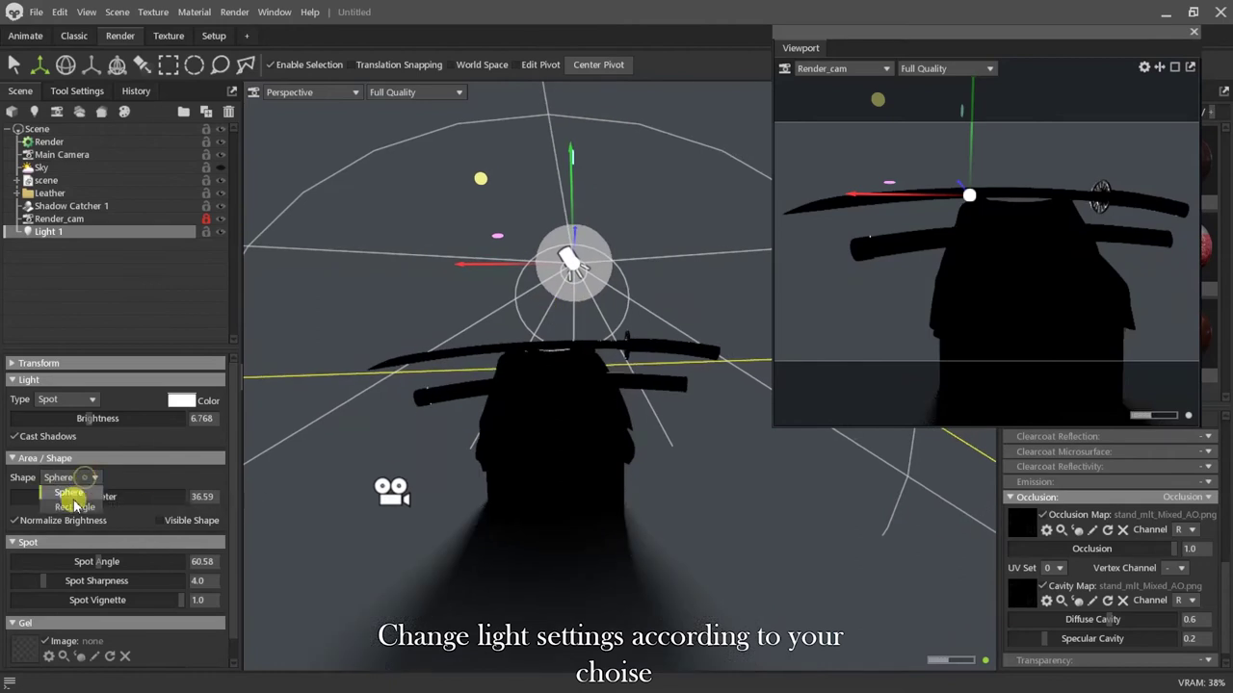
click(69, 495)
drag(69, 521, 94, 520)
drag(695, 592, 674, 493)
drag(86, 502, 117, 513)
drag(91, 420, 88, 420)
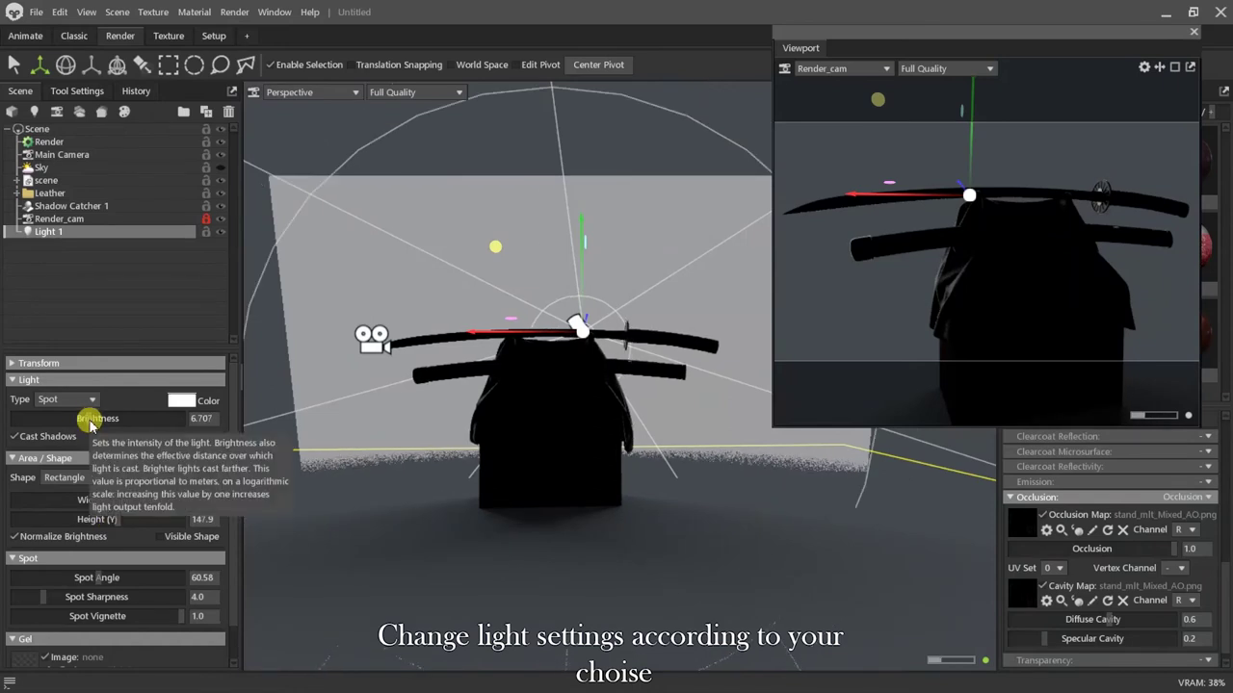
click(323, 140)
Add a second spot light aimed at the katana stand and enlarge its diameter for softer shadows.
drag(479, 289, 633, 376)
click(33, 118)
drag(702, 289, 617, 193)
drag(16, 496, 60, 496)
Toggle Light 2 and Light 1 to compare their effect, leaving Light 1 hidden.
click(221, 244)
click(220, 245)
click(220, 233)
click(221, 233)
click(220, 233)
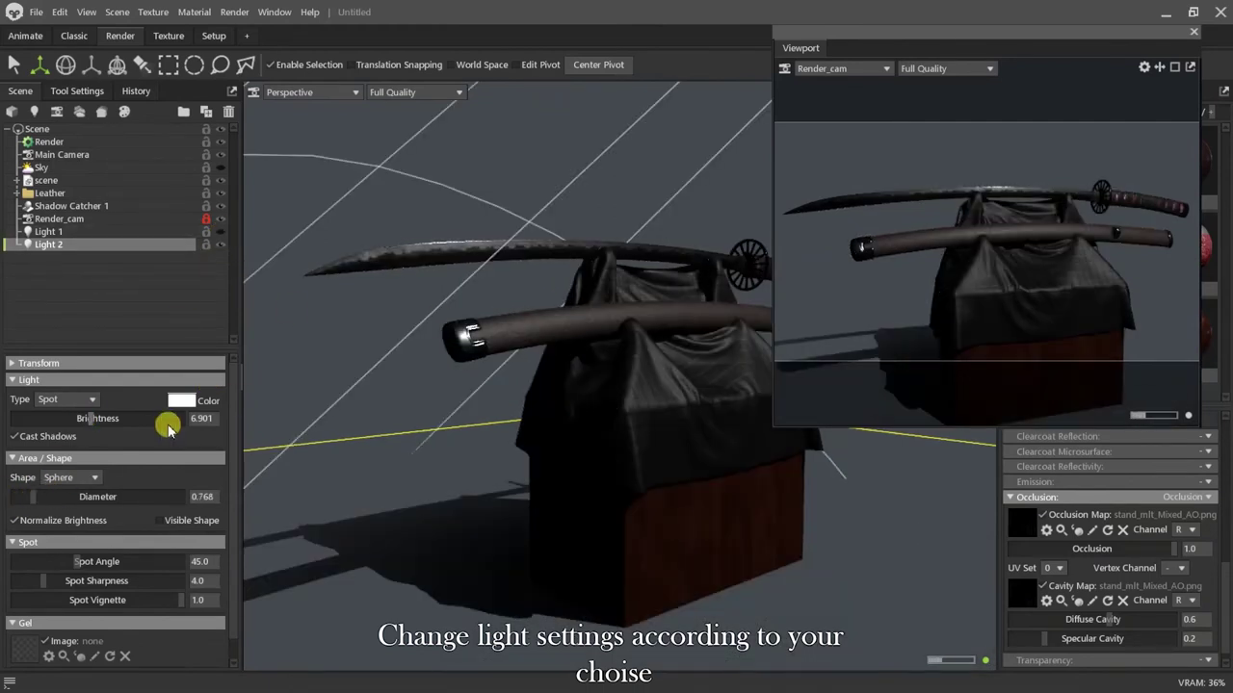
Add a low third spot light with brightness about 6.35 and no cast shadows, and set Light 2's brightness to about 6.78.
drag(77, 414, 84, 417)
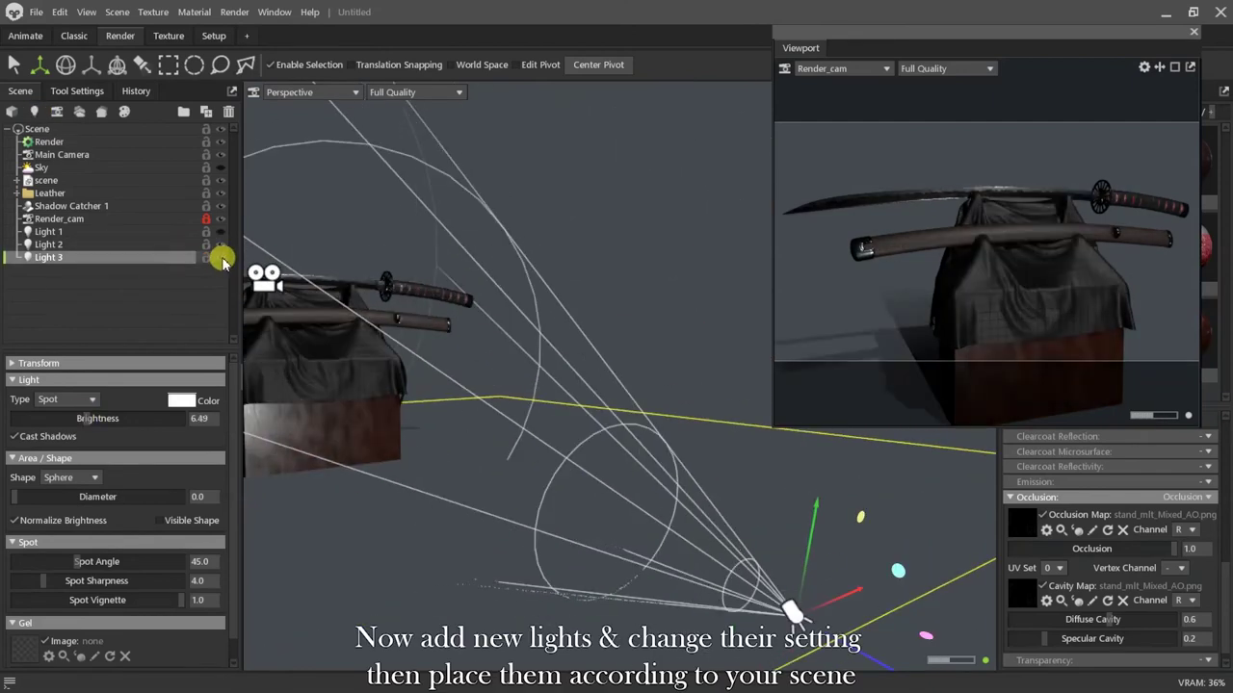
drag(78, 423, 77, 420)
scroll(495, 311, down, 5)
middle_drag(605, 345, 650, 377)
scroll(199, 496, down, 1)
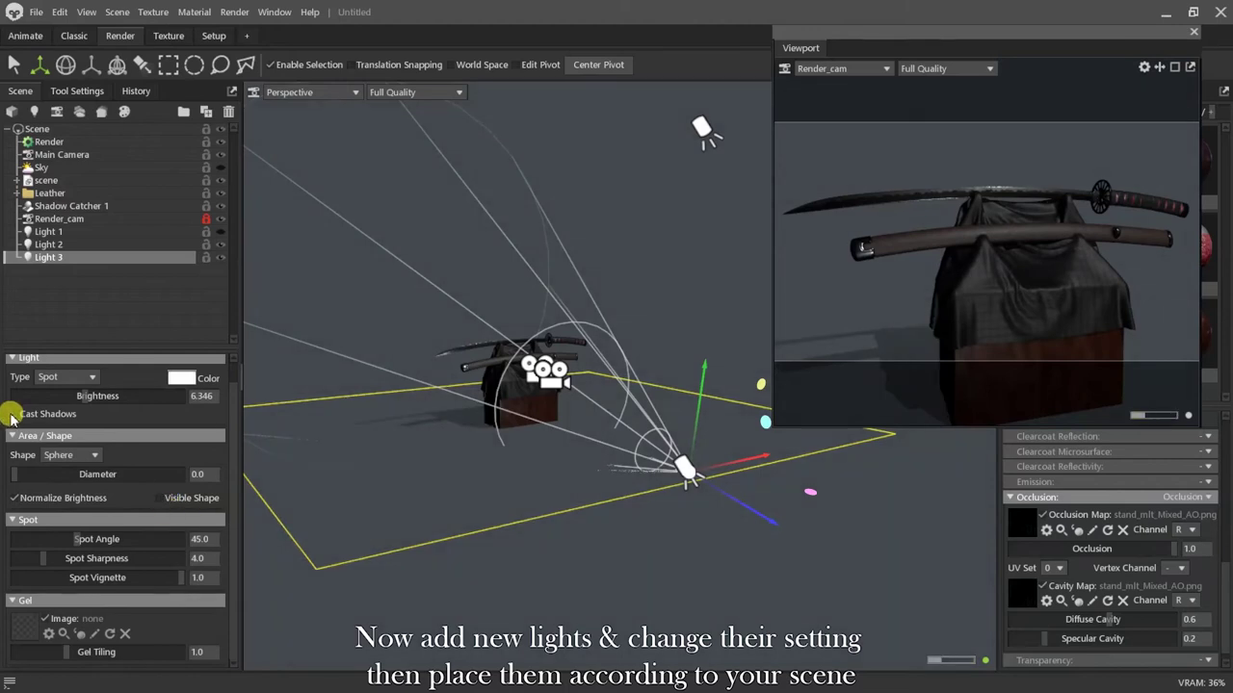
click(48, 244)
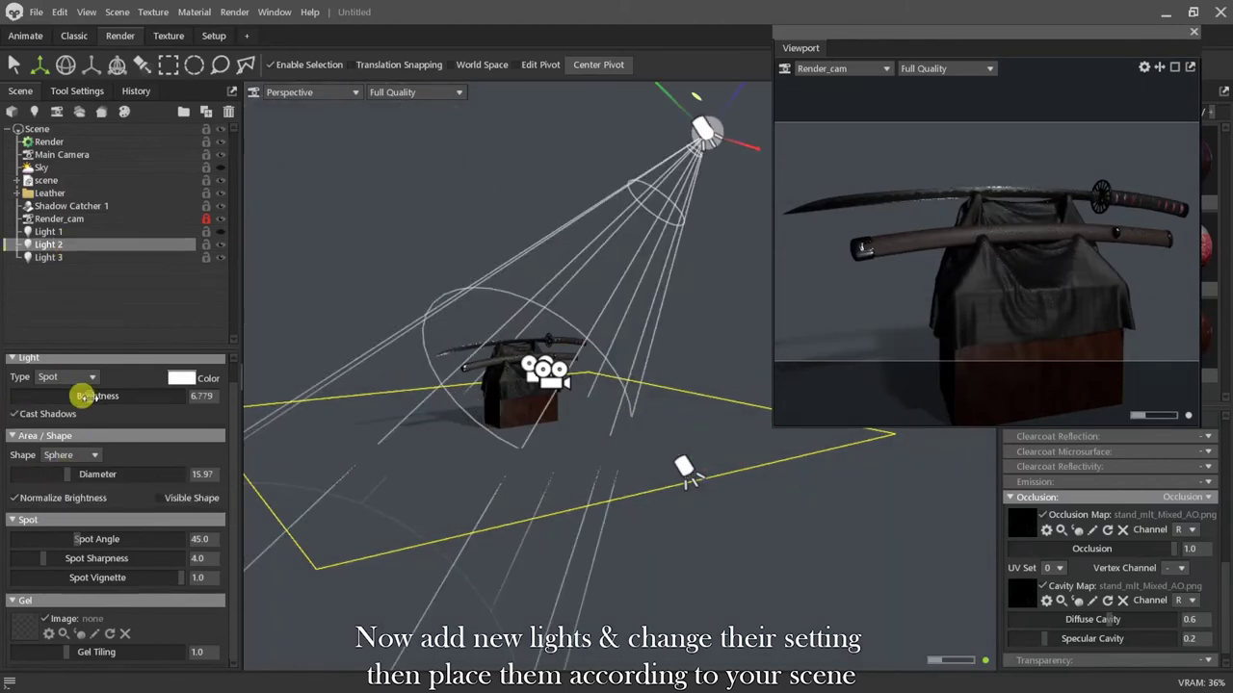
click(149, 257)
Show the Sky, rotate it to -294.5 and darken its backdrop color to 121415.
click(73, 183)
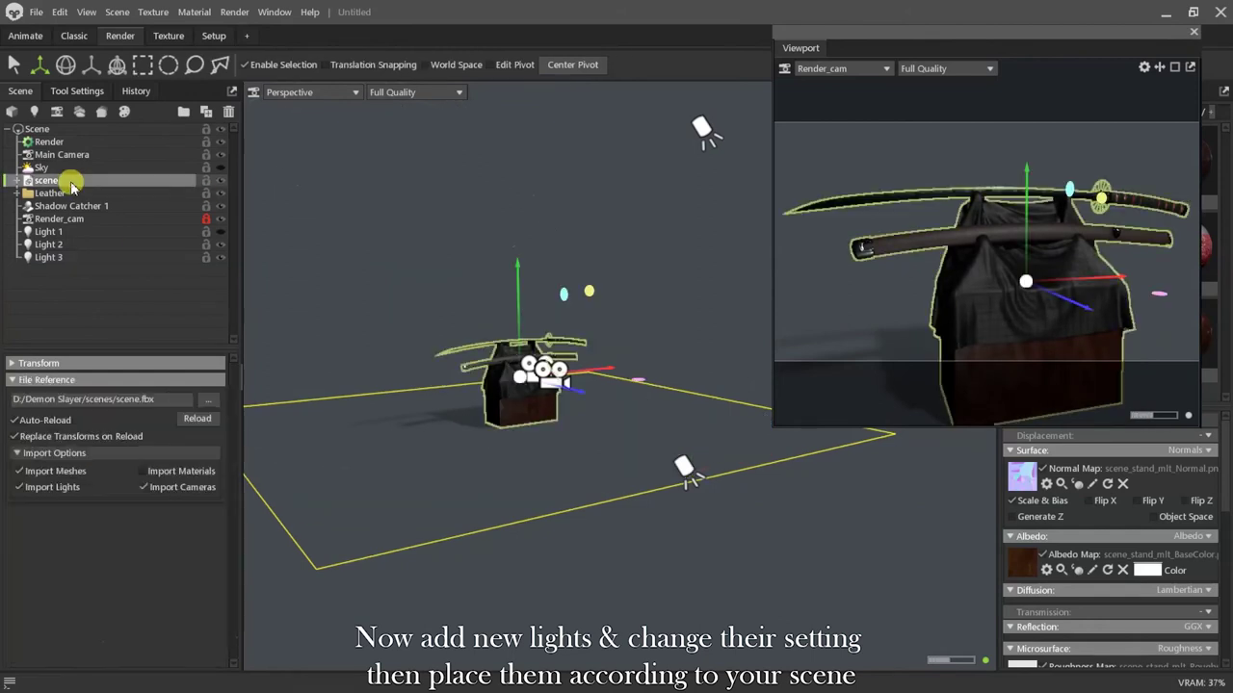
click(214, 169)
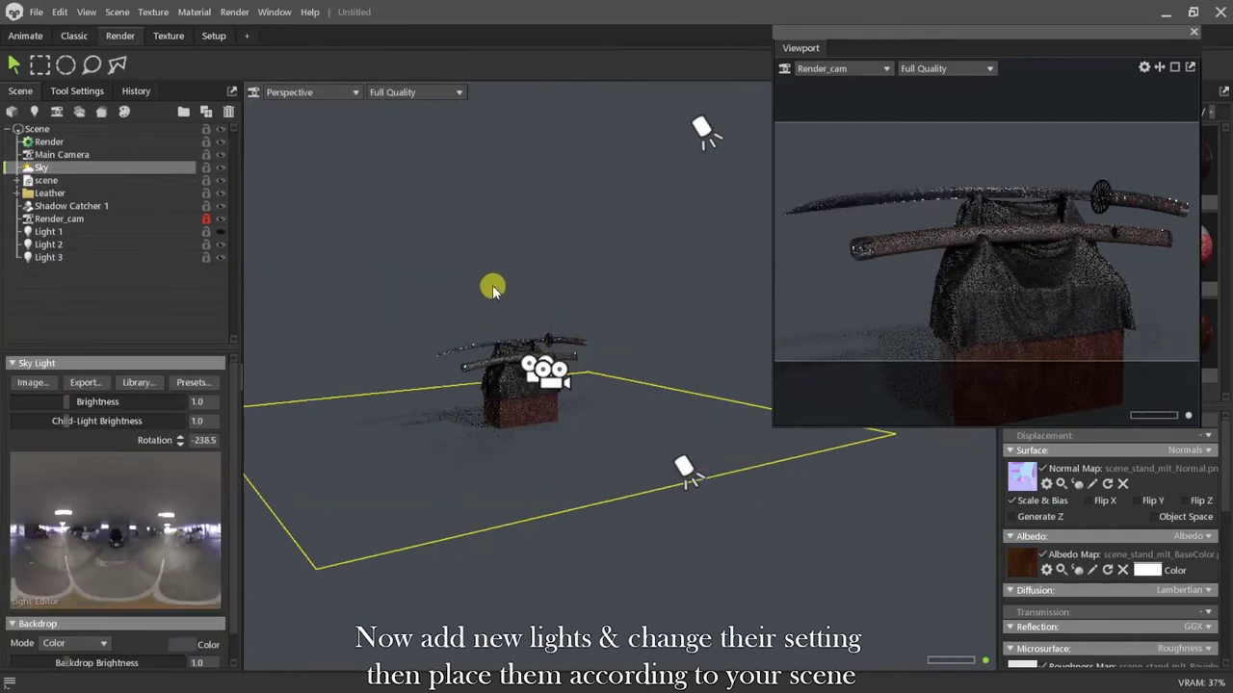
click(181, 644)
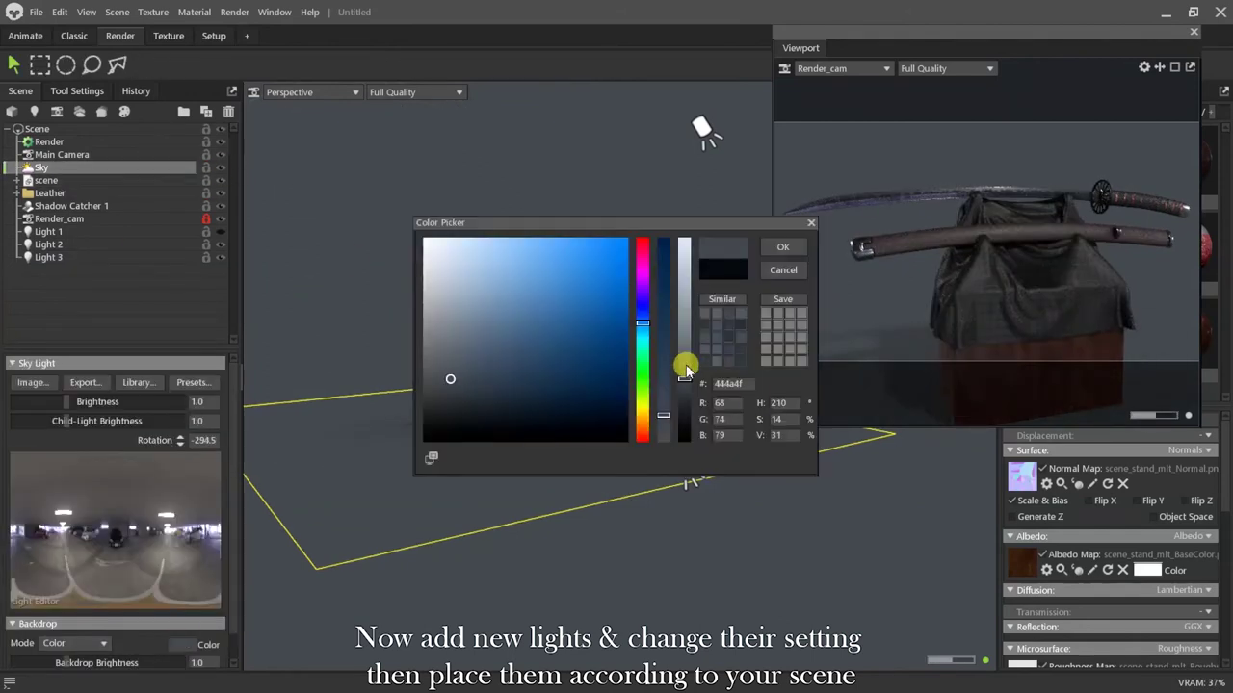
drag(685, 360, 684, 422)
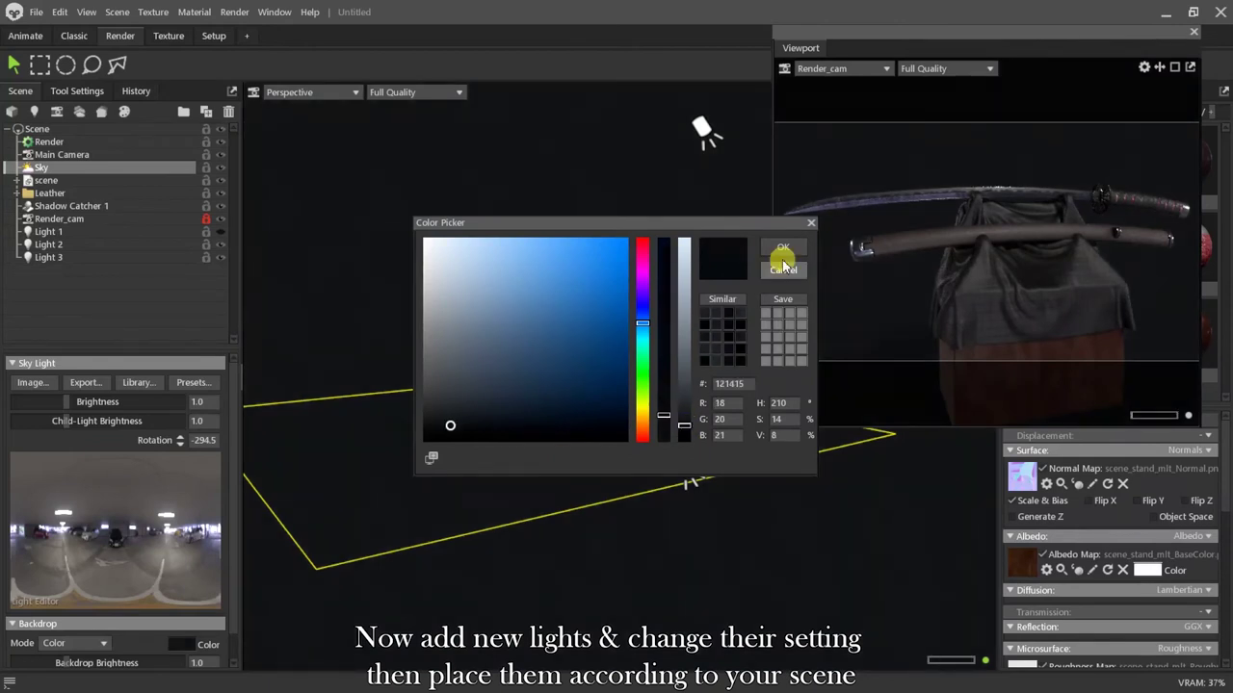
click(781, 248)
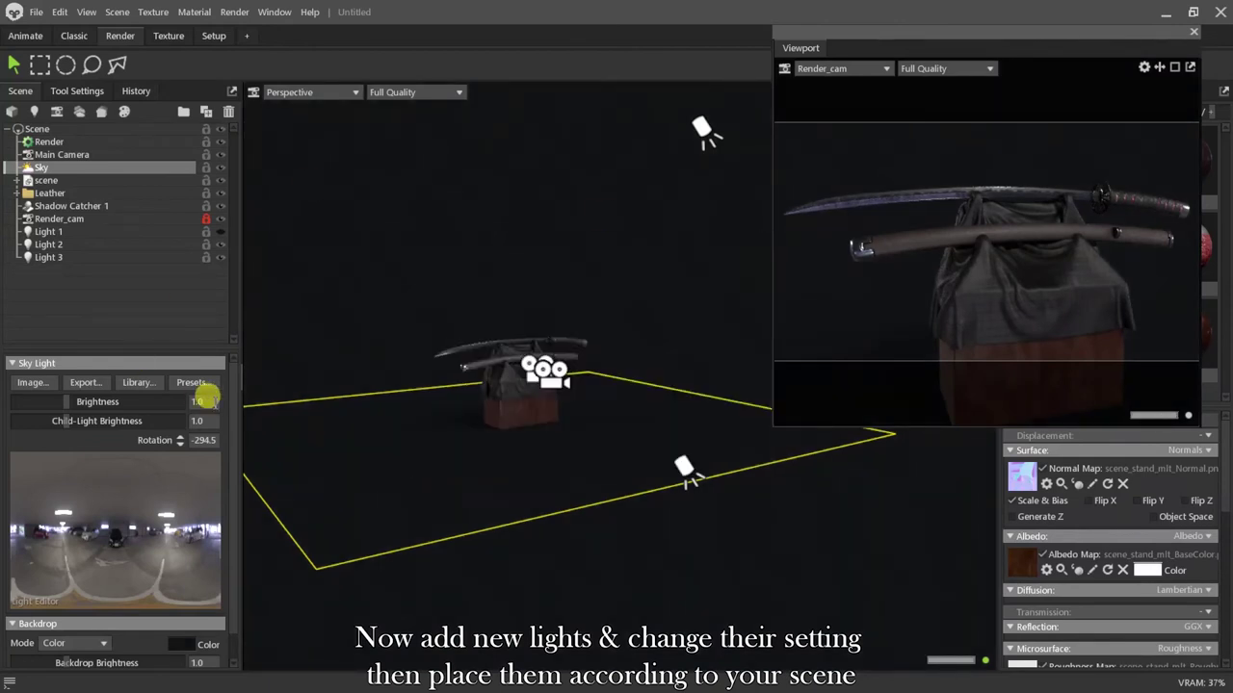
Set the Sky's brightness to 0.5.
drag(214, 402, 141, 384)
text(0.5)
key(Return)
Unlock Render_cam, shift its framing so the swords sit slightly lower, and lock the Shadow Catcher.
click(206, 219)
middle_drag(994, 247, 996, 261)
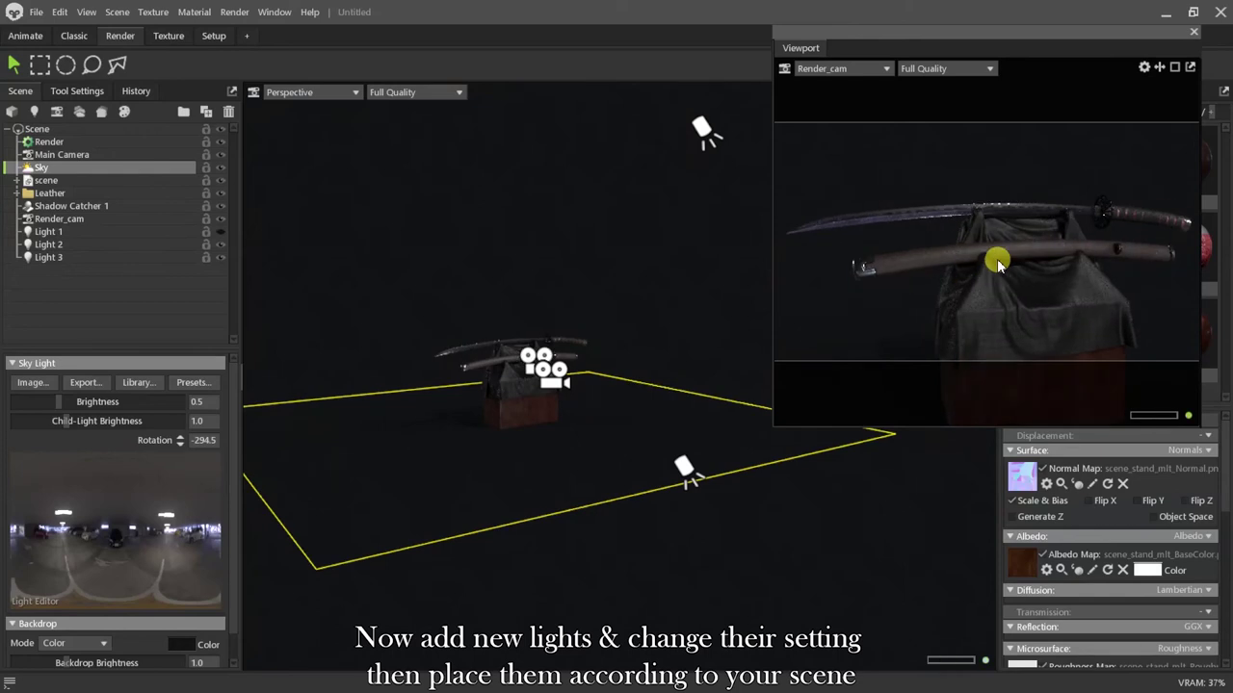
click(206, 207)
Add an omni light to the scene and start positioning it vertically.
scroll(398, 296, up, 5)
drag(398, 297, 561, 371)
click(115, 13)
mouse_move(131, 33)
mouse_move(277, 65)
click(360, 95)
key(w)
drag(504, 236, 505, 319)
Move the omni light out beside the katana's blade tip.
drag(462, 434, 559, 462)
drag(707, 448, 607, 434)
drag(597, 501, 433, 491)
drag(486, 370, 568, 383)
drag(482, 433, 652, 330)
drag(694, 371, 597, 371)
drag(617, 434, 482, 378)
drag(578, 405, 530, 385)
drag(511, 264, 509, 242)
drag(481, 414, 641, 352)
Set the omni light's brightness to about 5.55 and turn off its shadow casting.
scroll(617, 371, up, 4)
drag(89, 419, 76, 419)
click(66, 437)
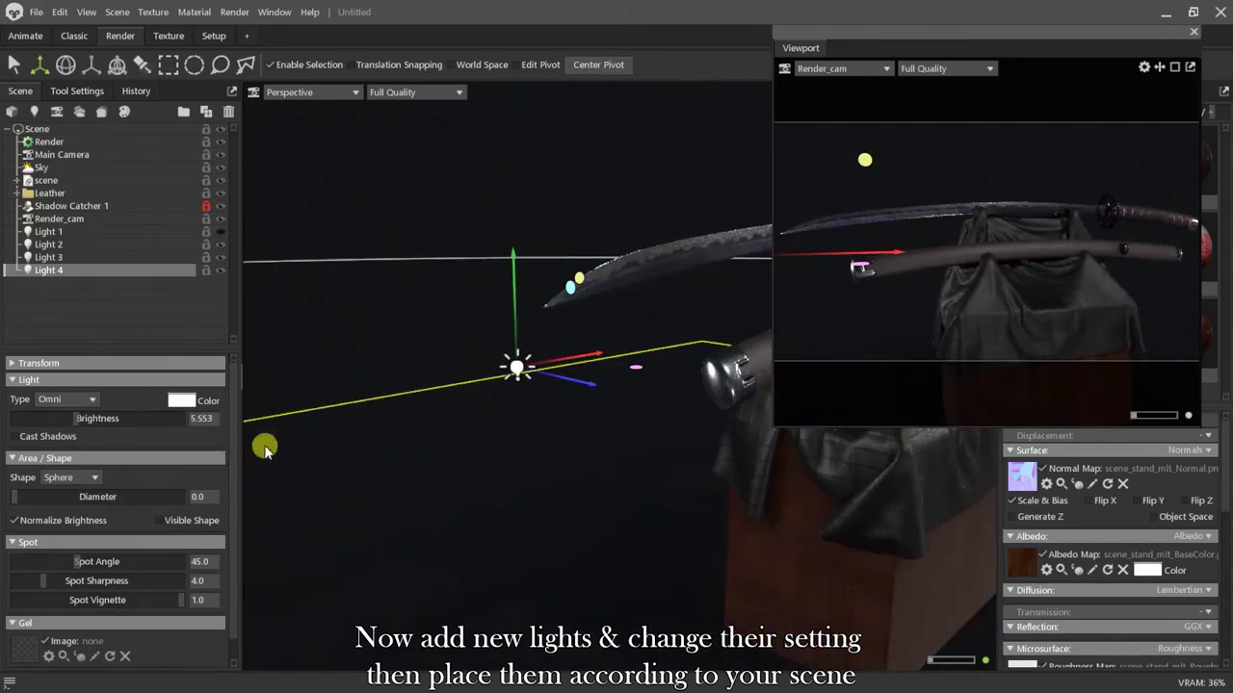
Hide Lights 2 and 3 and fine-tune the omni light's position close to the scabbard's metal-capped end.
drag(289, 438, 375, 419)
drag(415, 243, 416, 217)
drag(500, 311, 609, 312)
drag(511, 231, 514, 283)
drag(598, 378, 564, 385)
drag(483, 281, 482, 266)
drag(352, 304, 284, 310)
mouse_move(532, 392)
mouse_down()
mouse_move(490, 396)
mouse_move(513, 394)
mouse_up()
drag(622, 443, 616, 510)
scroll(578, 482, down, 4)
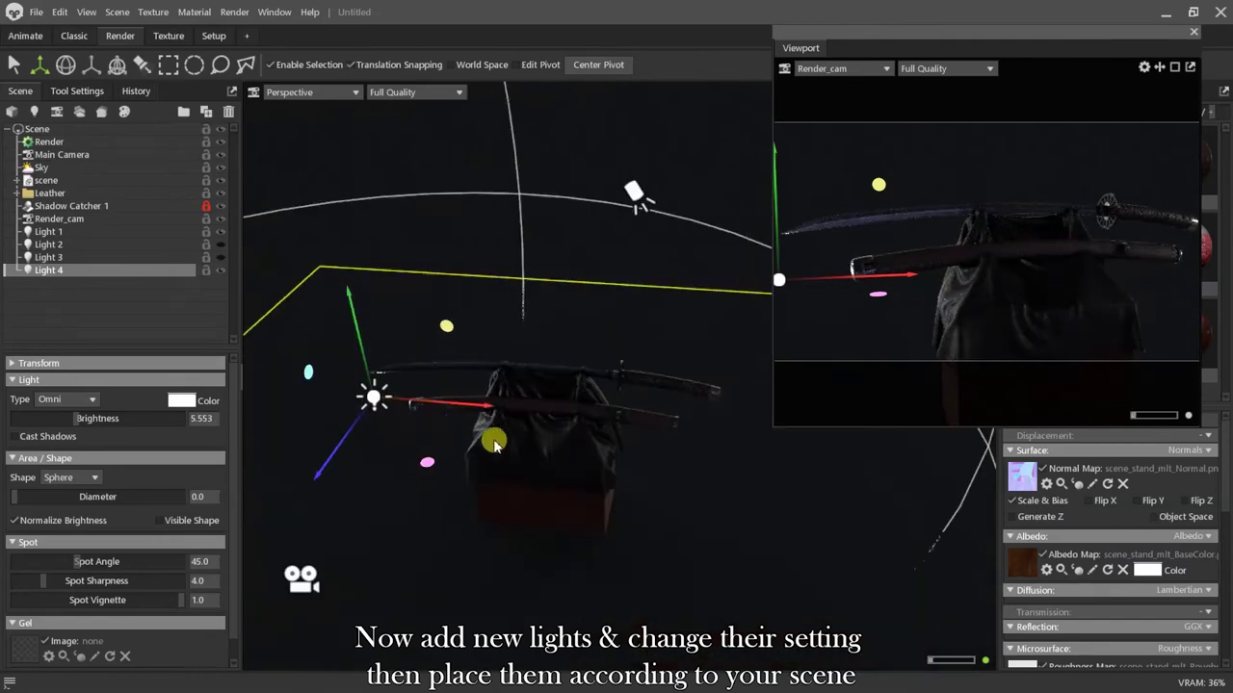
Duplicate the omni light, move the copy in front of the draped stand and set its brightness to about 4.04.
key(ctrl+d)
drag(490, 405, 798, 400)
drag(737, 520, 525, 491)
drag(563, 469, 527, 470)
alt+drag(847, 491, 598, 492)
drag(551, 488, 565, 487)
drag(77, 418, 59, 418)
drag(648, 381, 559, 414)
drag(553, 470, 530, 472)
alt+drag(540, 462, 731, 434)
drag(688, 376, 590, 330)
Duplicate the dimmer omni light and place the copy near the scabbard's open end below the katana's handle.
key(ctrl+d)
alt+drag(590, 346, 568, 442)
mouse_move(540, 443)
mouse_down()
mouse_move(550, 443)
mouse_move(528, 445)
mouse_up()
alt+drag(539, 463, 726, 562)
drag(717, 429, 766, 431)
drag(626, 331, 626, 348)
Enlarge the diameters of Lights 6 and 5, the latter to about 0.87, and show Lights 2 and 3 again.
drag(17, 497, 34, 497)
click(549, 513)
alt+drag(572, 540, 434, 540)
drag(17, 497, 33, 497)
click(197, 320)
click(221, 257)
click(220, 245)
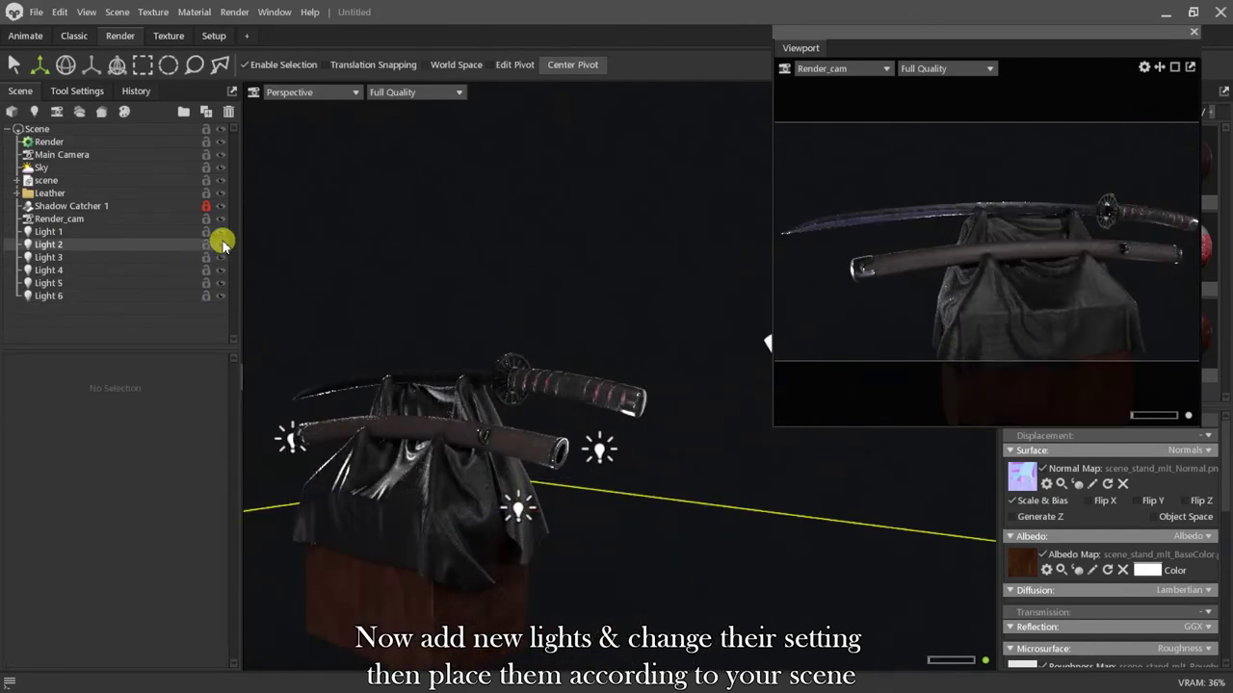
Duplicate Light 5 and move the copy in front of the middle of the draped cloth, just below the scabbard.
alt+drag(434, 386, 616, 520)
scroll(761, 462, up, 4)
click(765, 453)
key(ctrl+d)
alt+drag(617, 520, 482, 539)
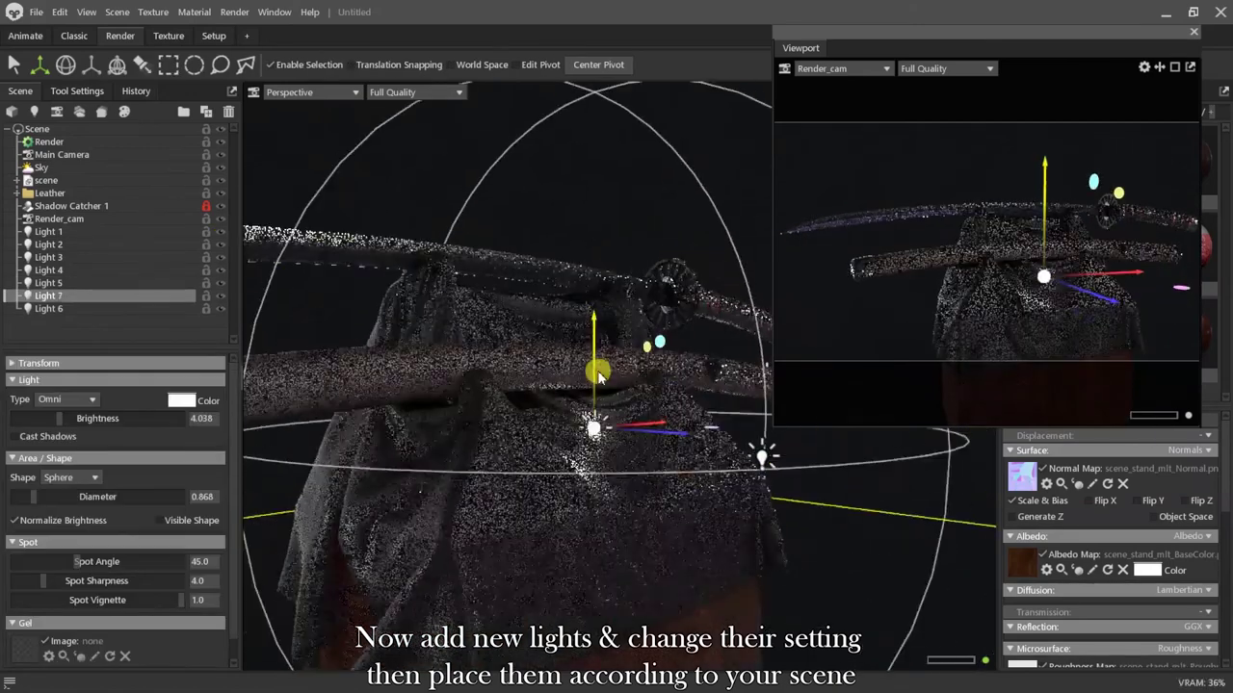
drag(597, 372, 597, 393)
alt+drag(597, 393, 520, 376)
Lower Light 7's brightness and slightly reduce its diameter.
drag(35, 497, 12, 497)
drag(57, 419, 42, 419)
drag(15, 497, 30, 497)
click(478, 254)
scroll(478, 253, down, 3)
alt+drag(478, 254, 529, 357)
Close the floating viewport, return to the Classic workspace through Render_cam and raise the ray-tracing bounces.
click(1194, 34)
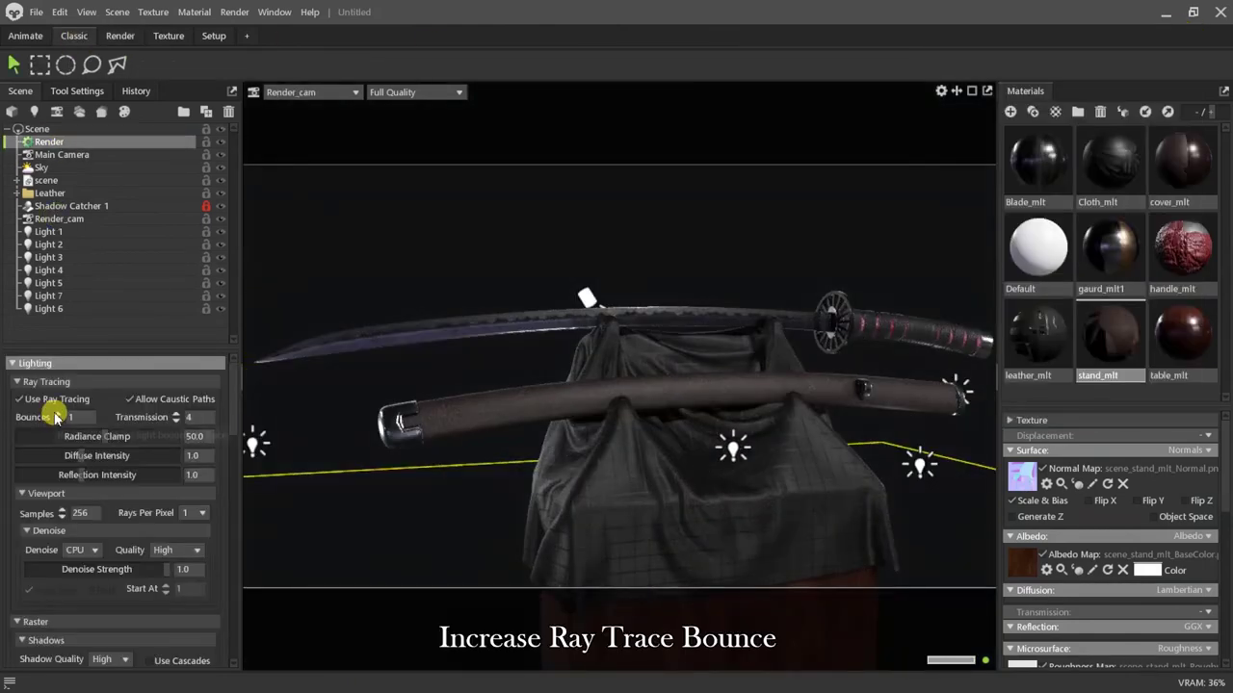
click(57, 415)
click(56, 415)
Set the image output's render samples to 2048 and check the available resolution presets.
scroll(17, 448, down, 10)
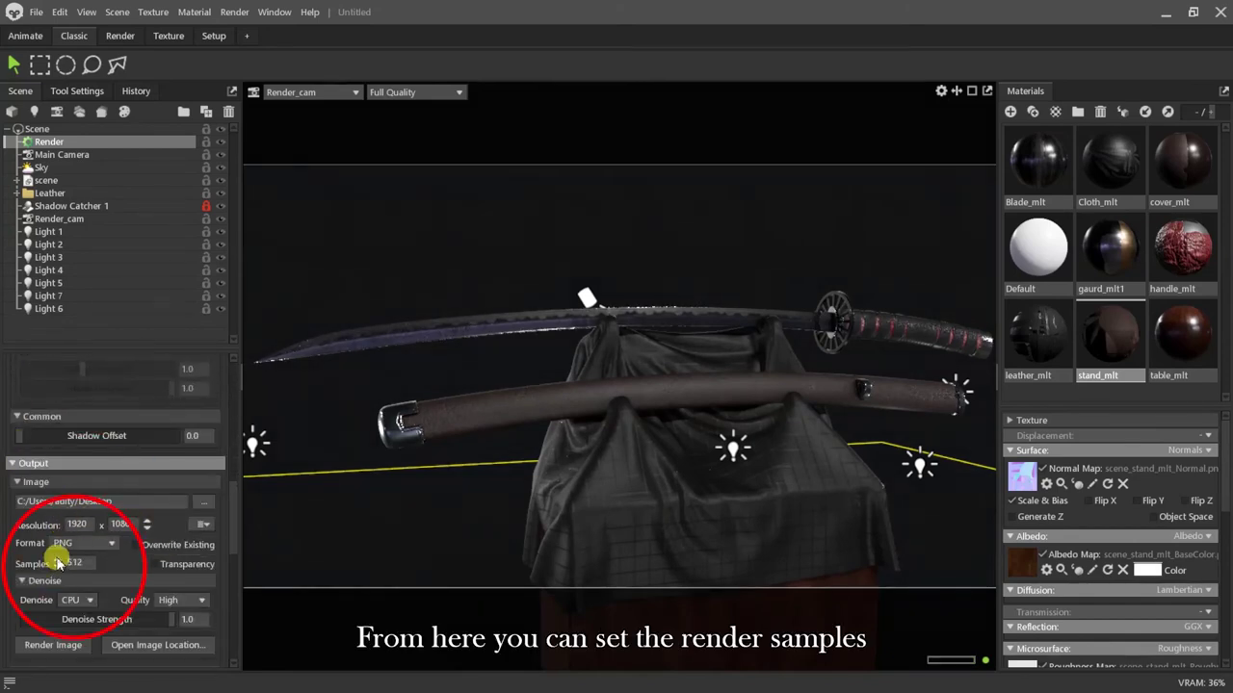
click(57, 560)
click(57, 559)
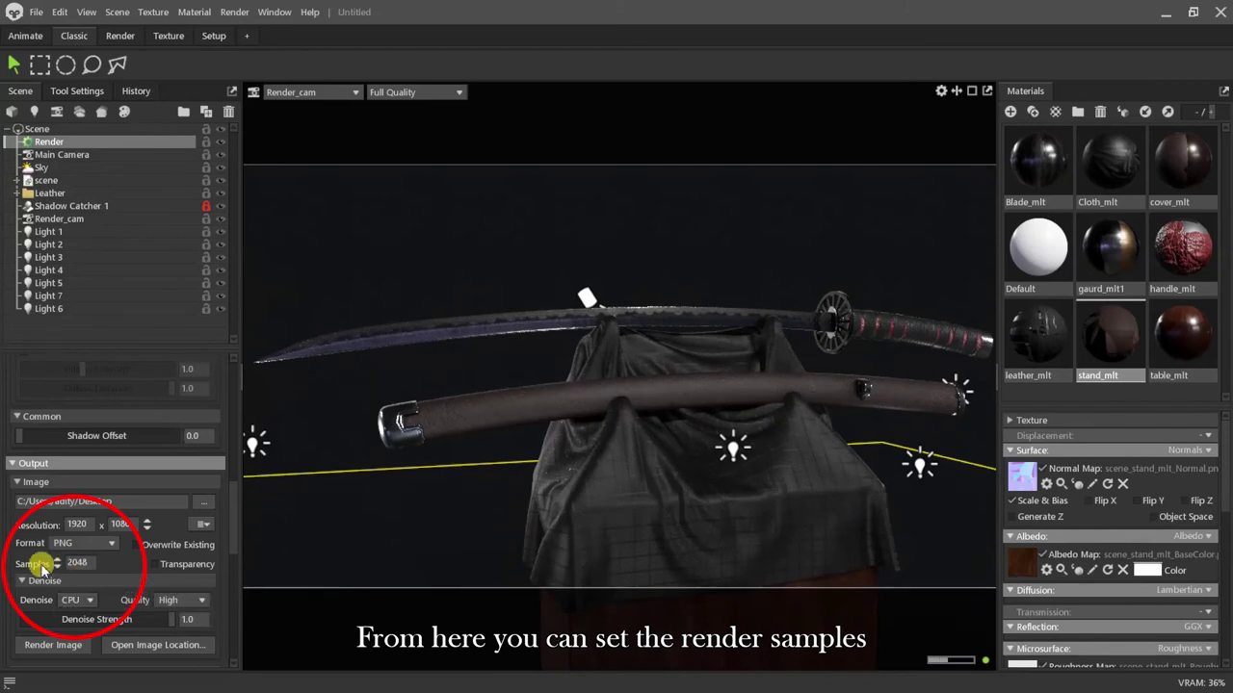
click(206, 526)
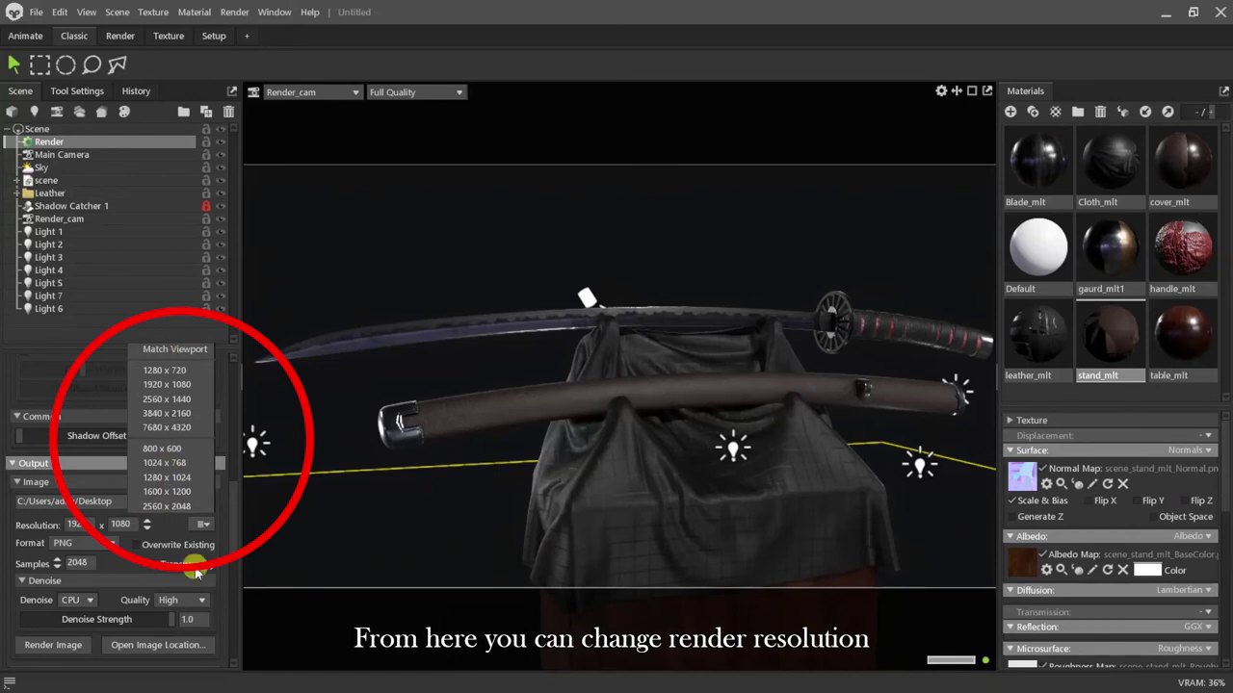
click(207, 528)
scroll(216, 526, down, 2)
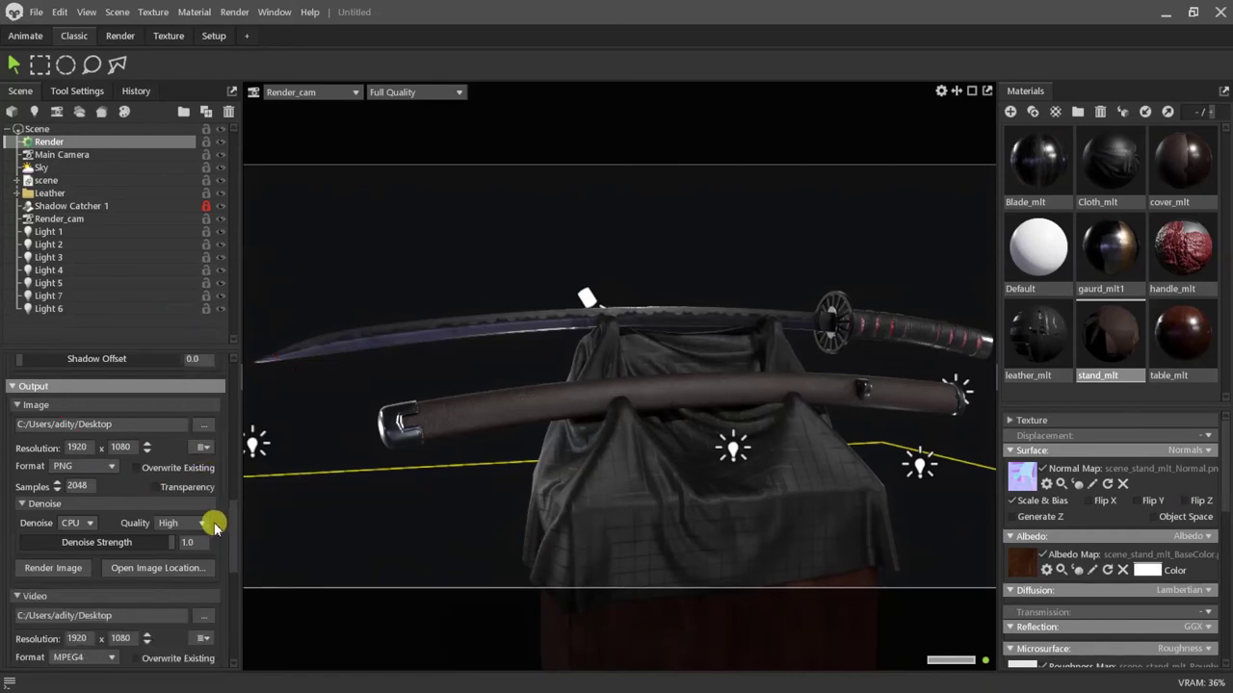
Tint Light 2 a pale warm cream near #ffefd8 after trying a strong orange.
click(86, 244)
scroll(173, 410, up, 1)
click(181, 401)
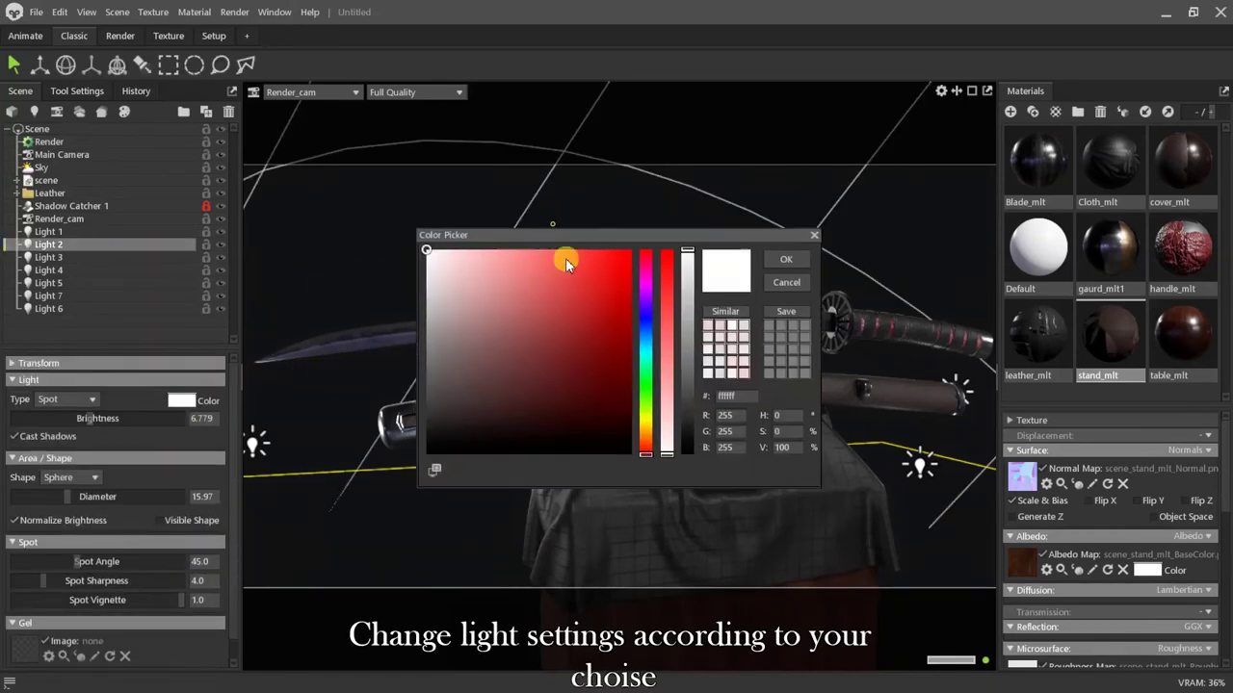
drag(553, 226, 865, 347)
click(955, 544)
click(939, 370)
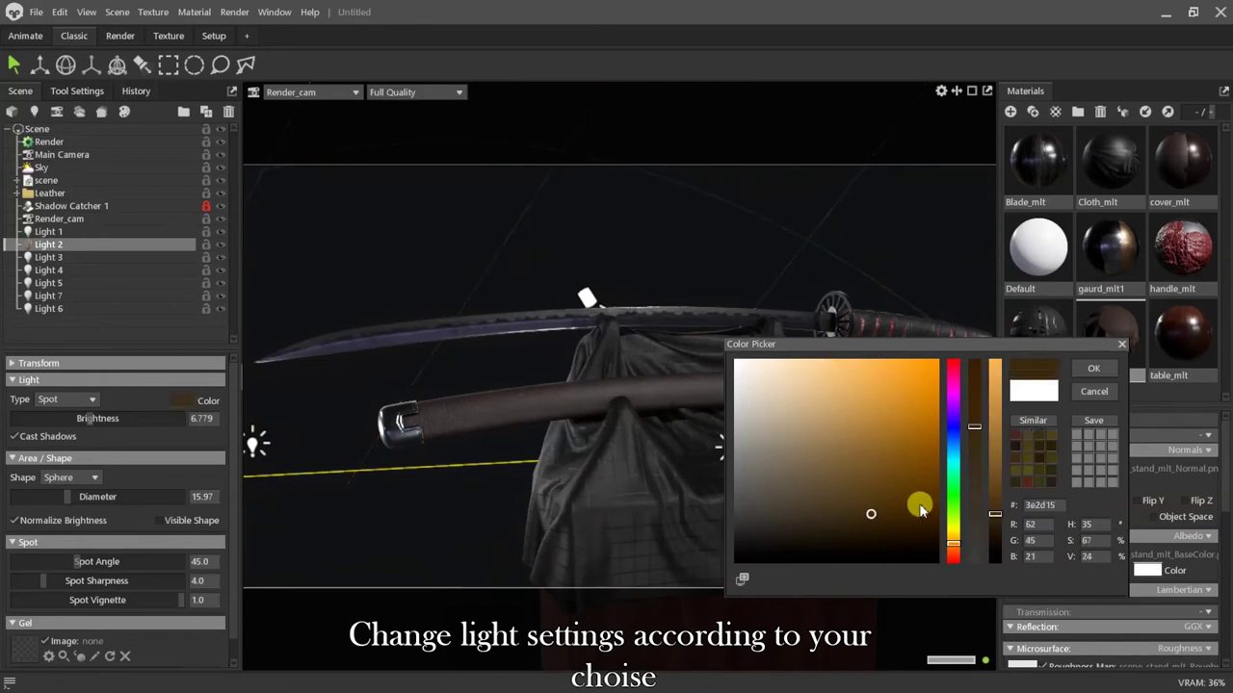
click(1096, 368)
click(187, 403)
click(760, 358)
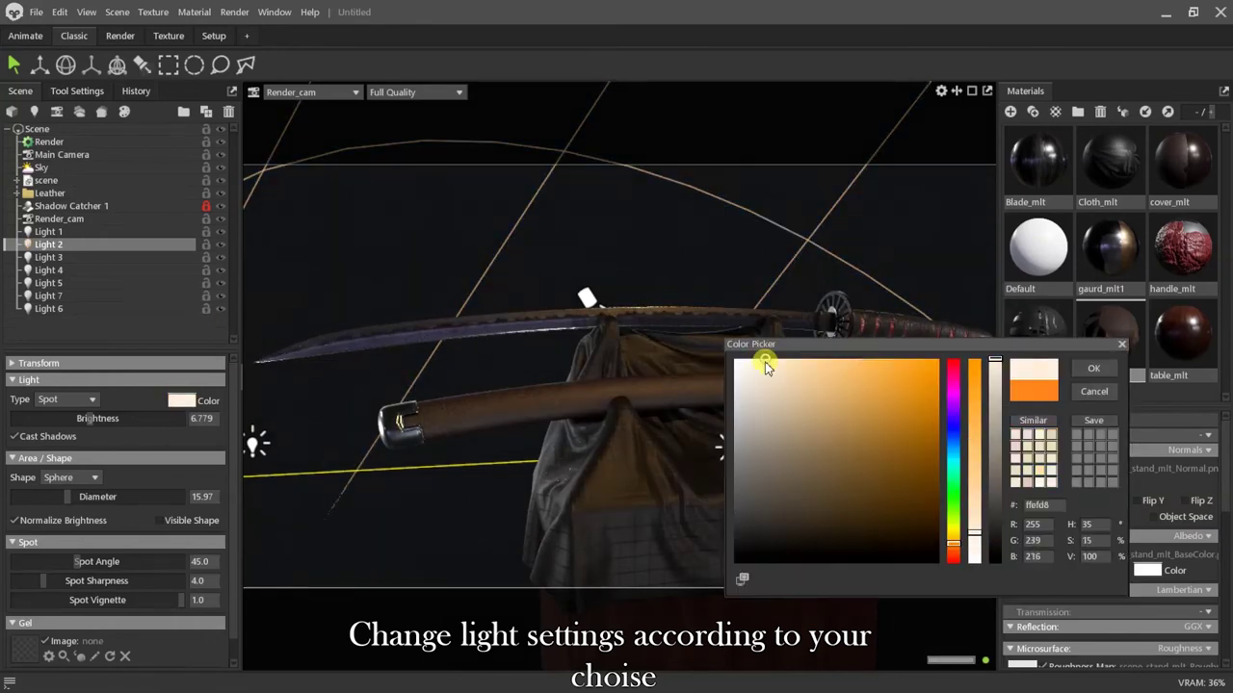
click(1095, 368)
Save the scene as sword.tbscene and reduce Light 2's brightness to about 6.2.
click(87, 330)
click(137, 244)
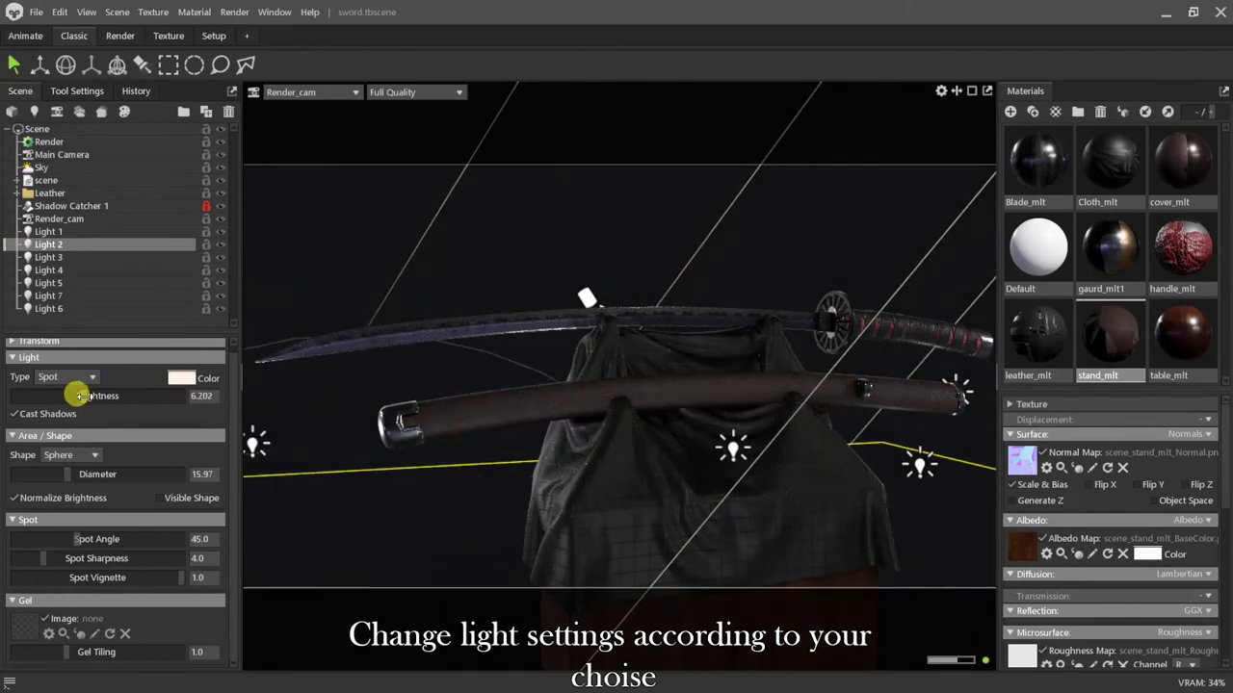
Turn on depth of field in Render_cam's focus settings.
click(60, 219)
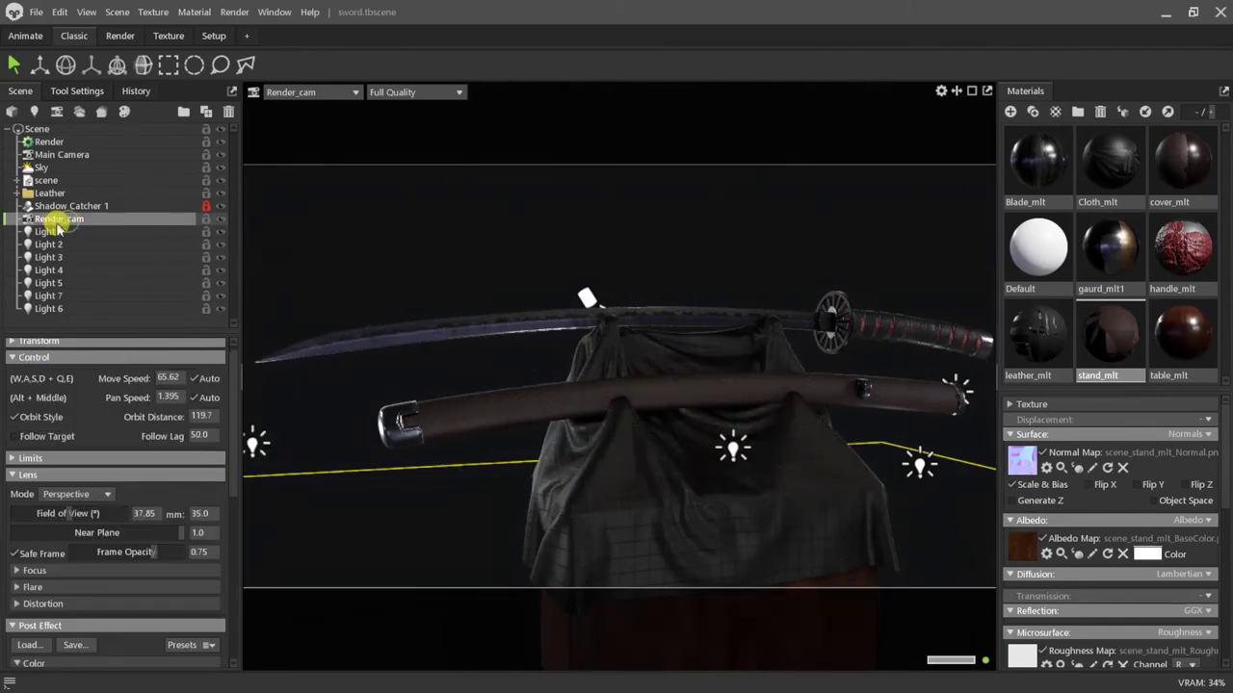
click(15, 570)
scroll(10, 462, down, 3)
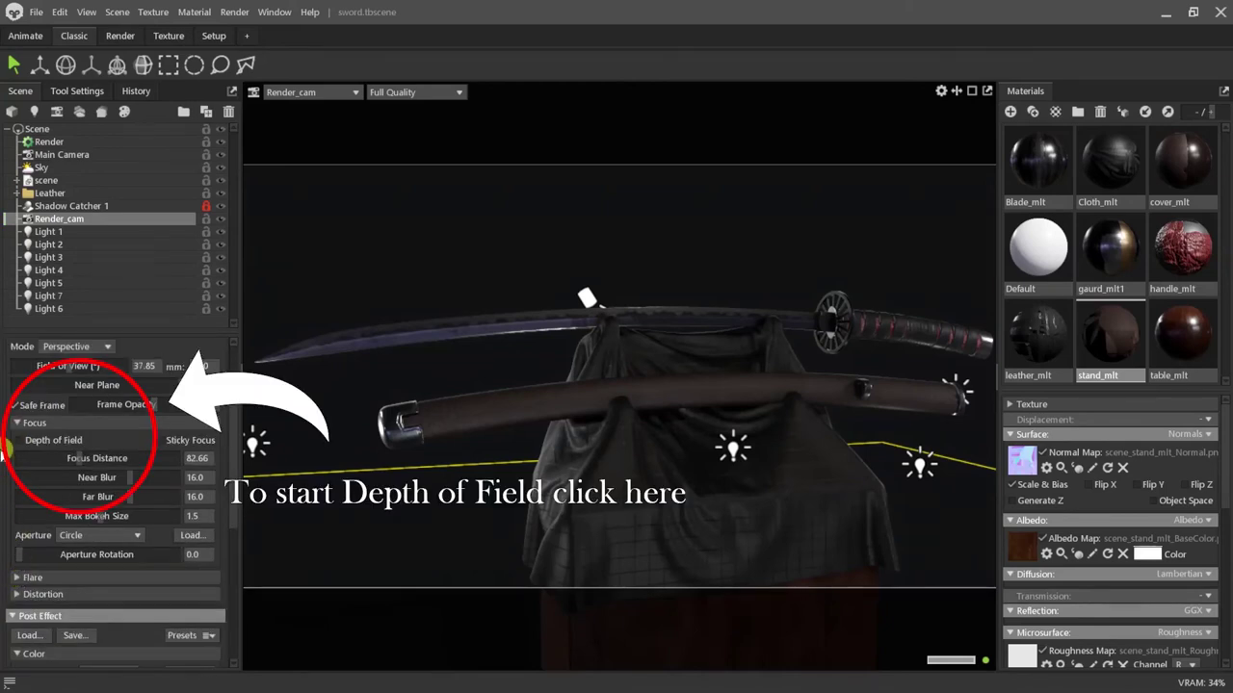
click(18, 441)
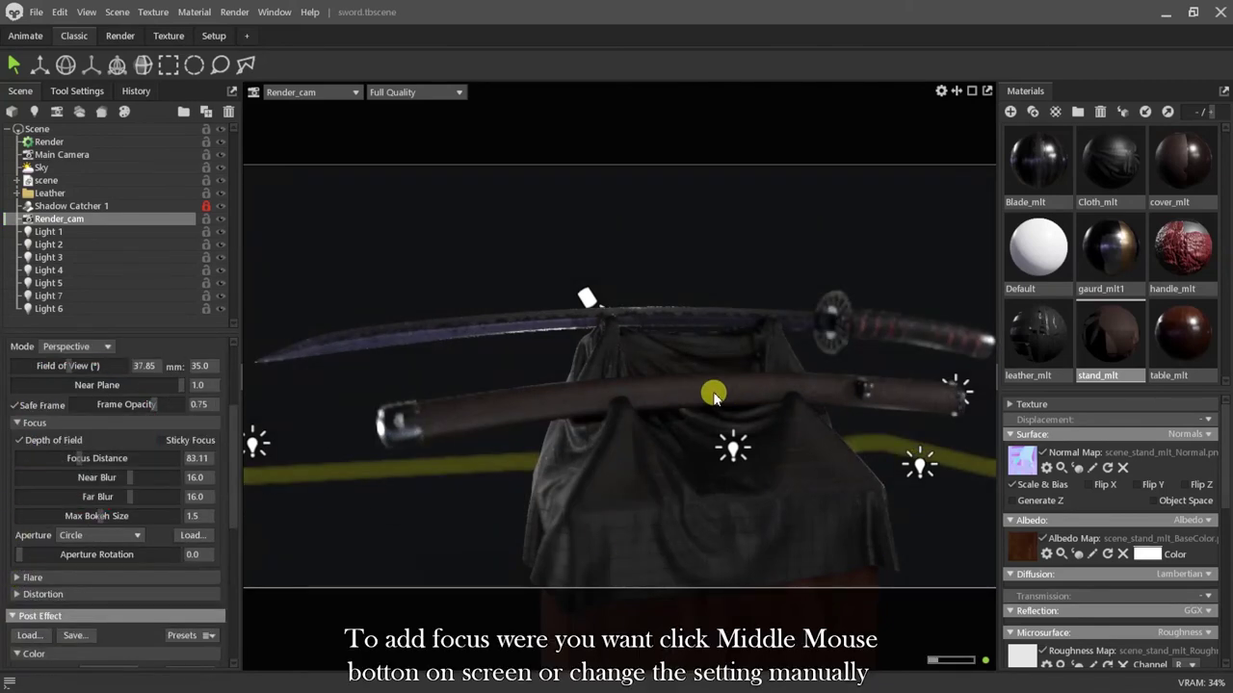
Pick Render_cam's focus point on the katana's blade after trying a point near the handle.
middle_click(873, 317)
middle_click(647, 322)
middle_click(714, 322)
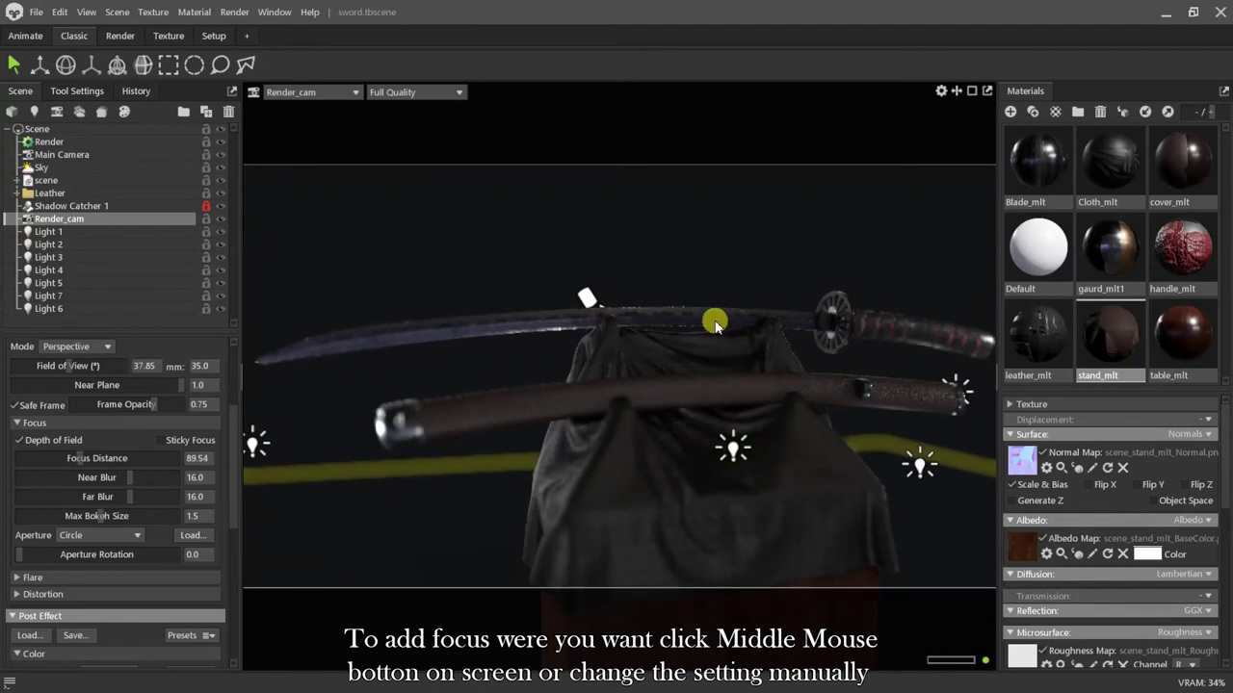
Pick Render_cam's focus point on the lower scabbard and reduce Near Blur to about 0.7.
middle_click(688, 363)
middle_click(665, 387)
drag(126, 478, 40, 482)
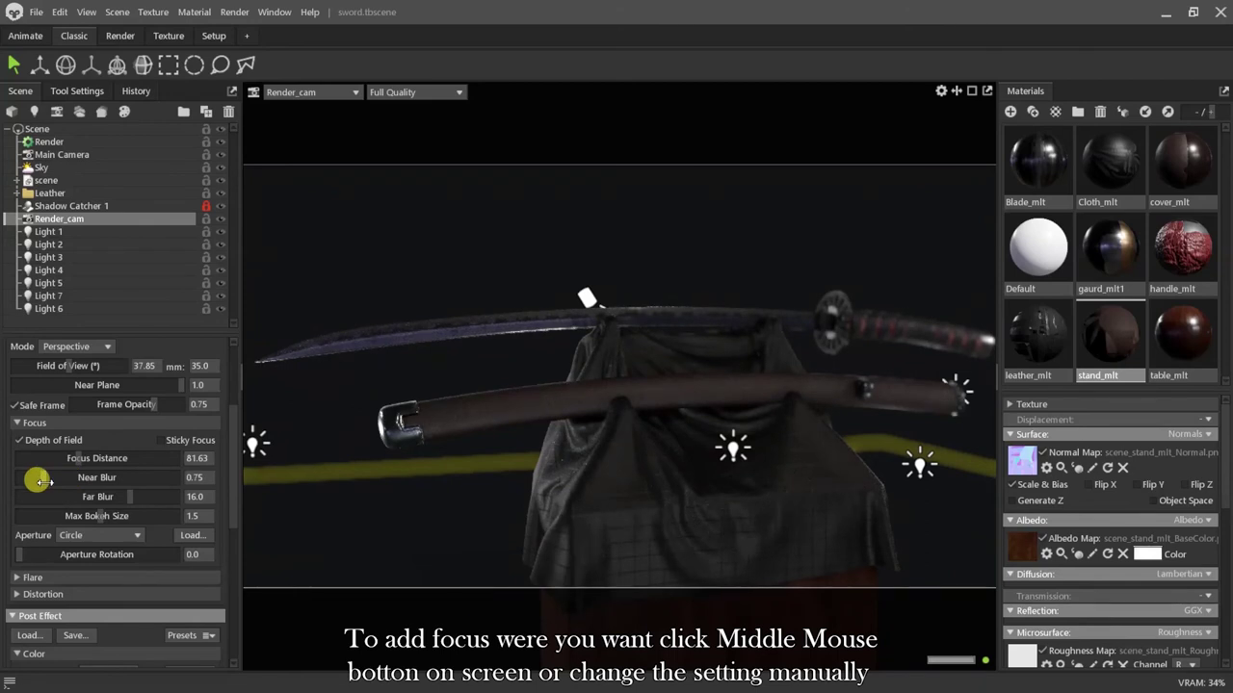
Add a vignette with strength about 0.51 and softness about 0.6 to Render_cam, plus bloom with brightness about 0.07.
scroll(14, 535, down, 6)
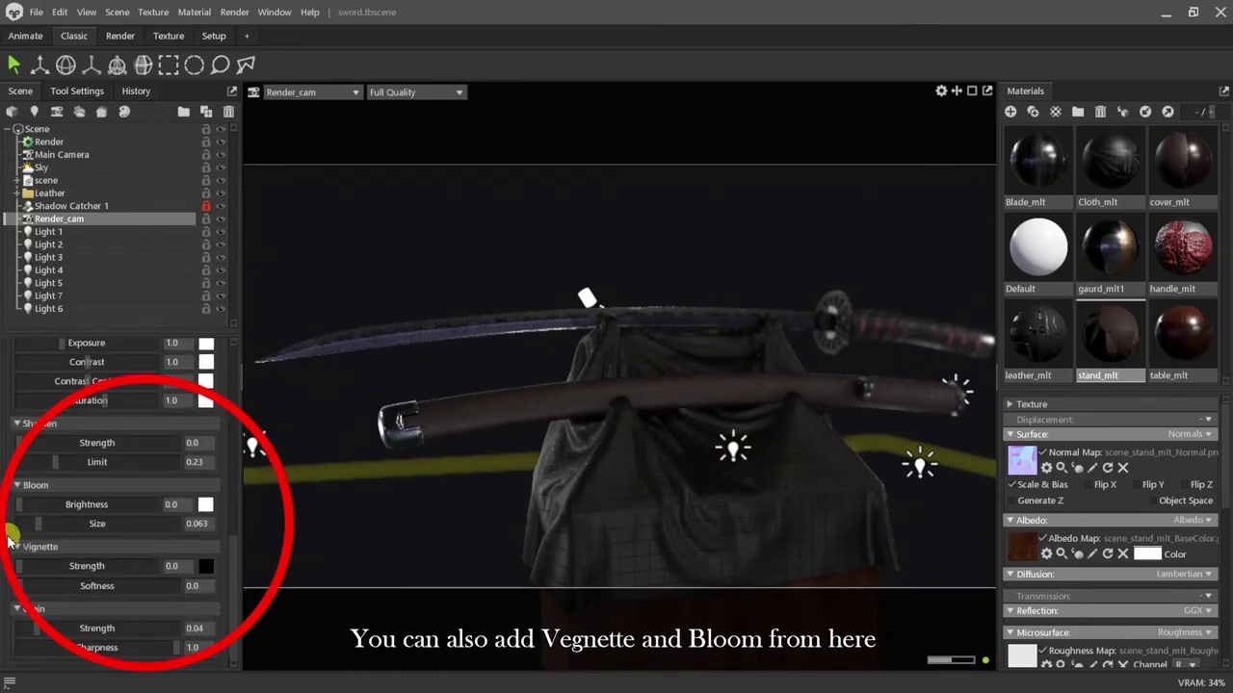
drag(18, 571, 88, 569)
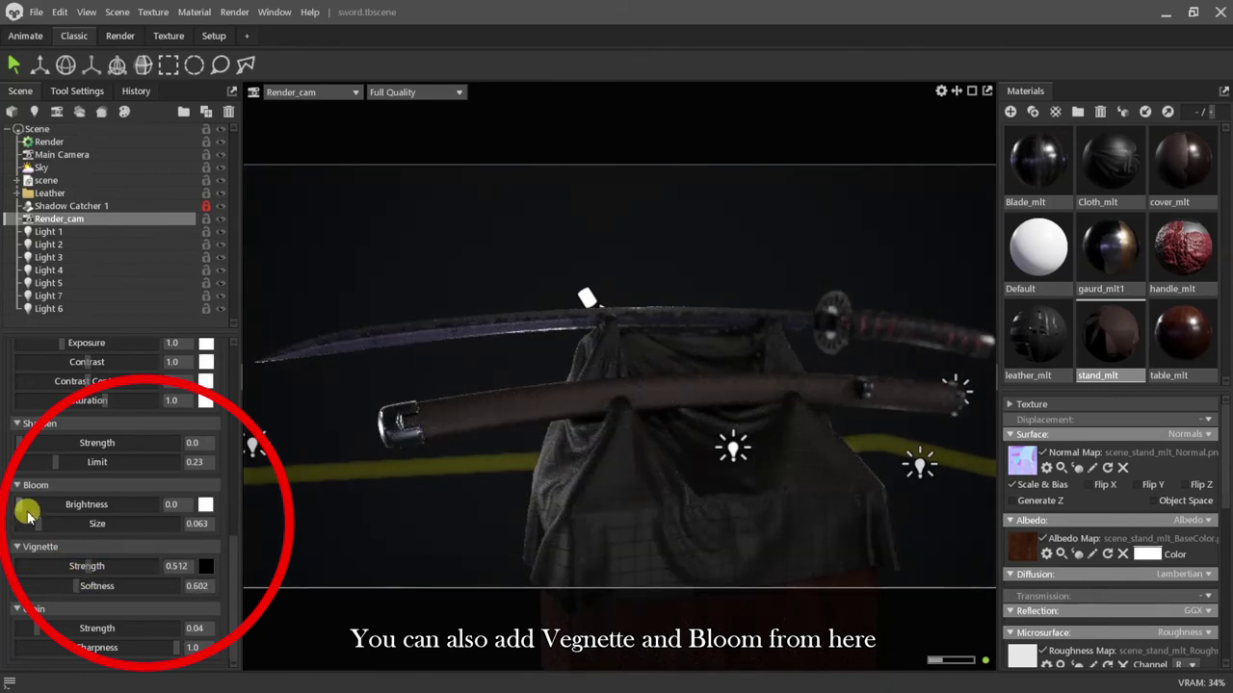
drag(24, 507, 69, 500)
Reduce Render_cam's Far Blur to about 3.
scroll(10, 431, up, 4)
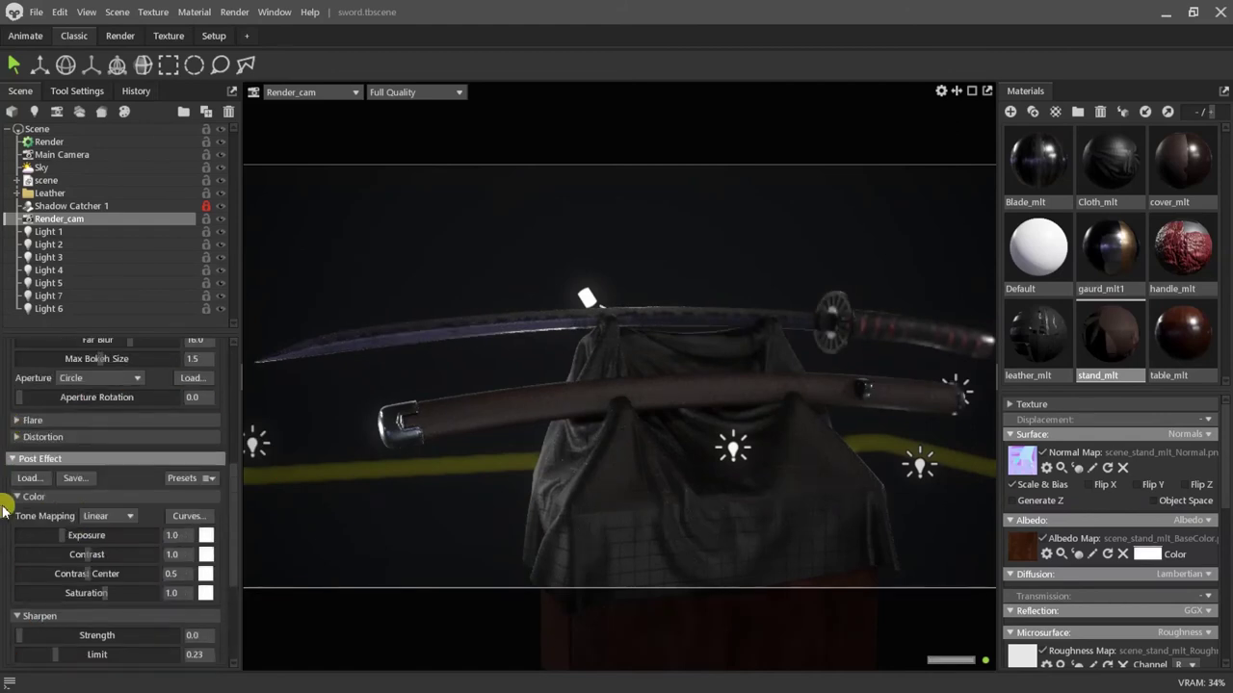
scroll(7, 503, up, 5)
drag(125, 571, 57, 565)
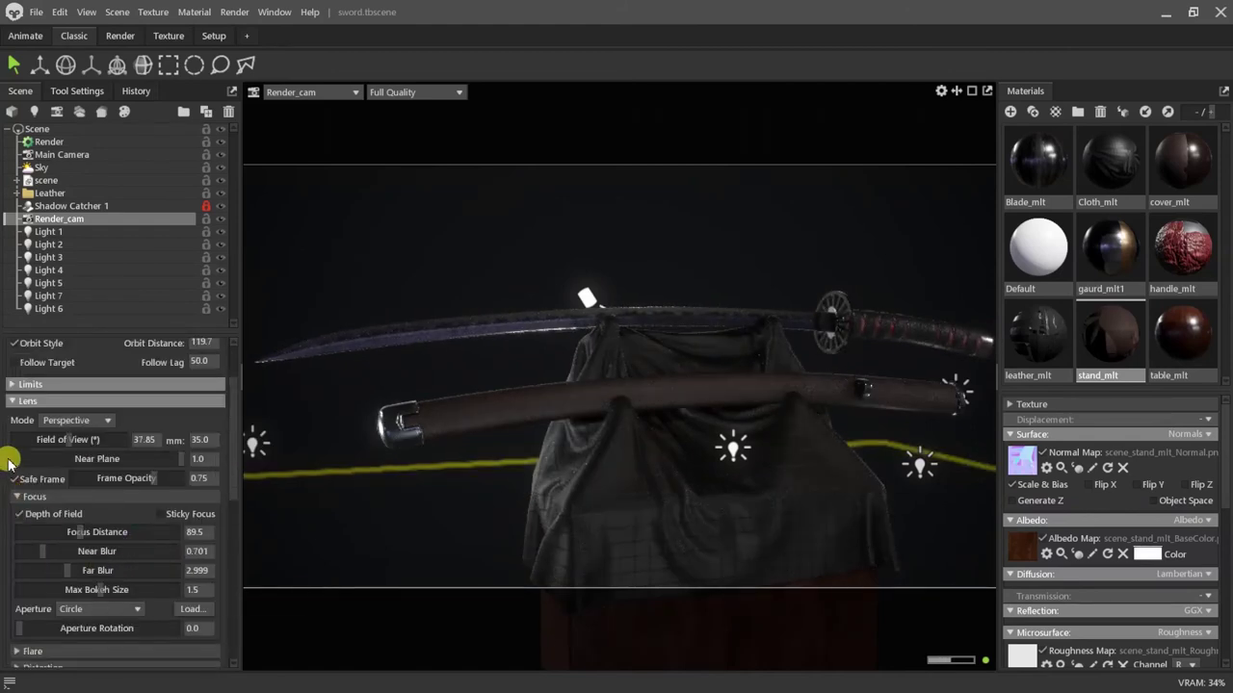
Examine the file formats available for the render's image output, keeping PNG.
scroll(7, 468, up, 2)
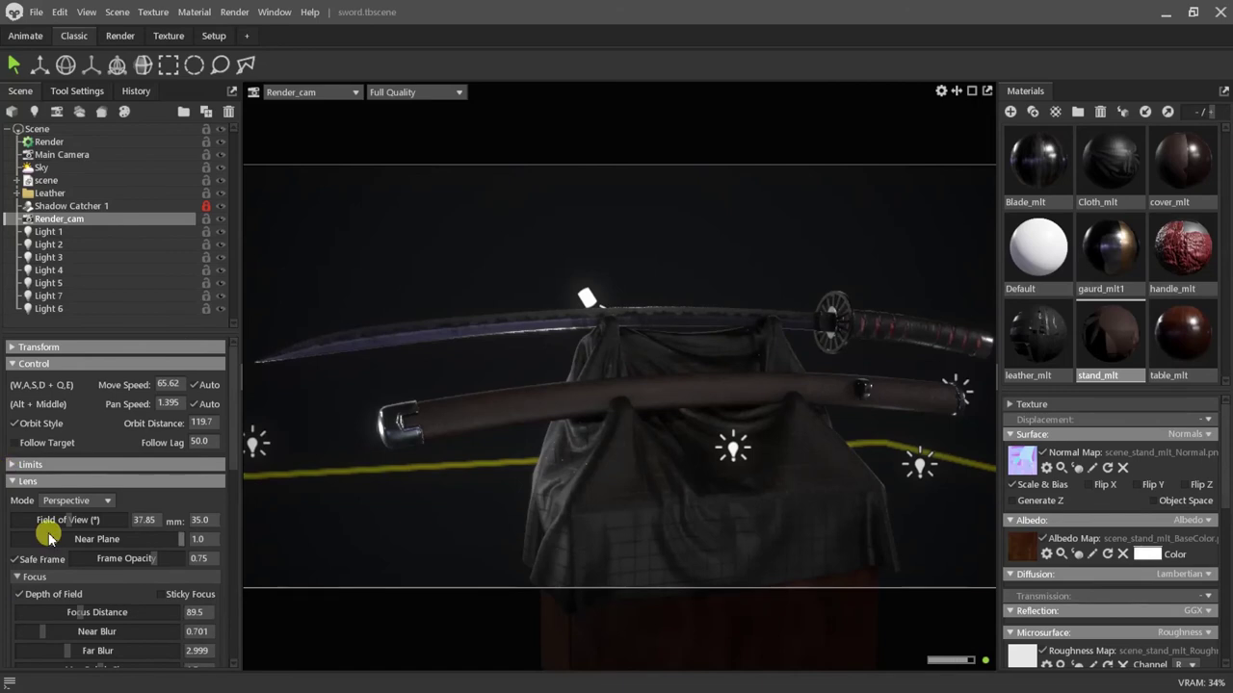
click(54, 143)
scroll(4, 501, down, 8)
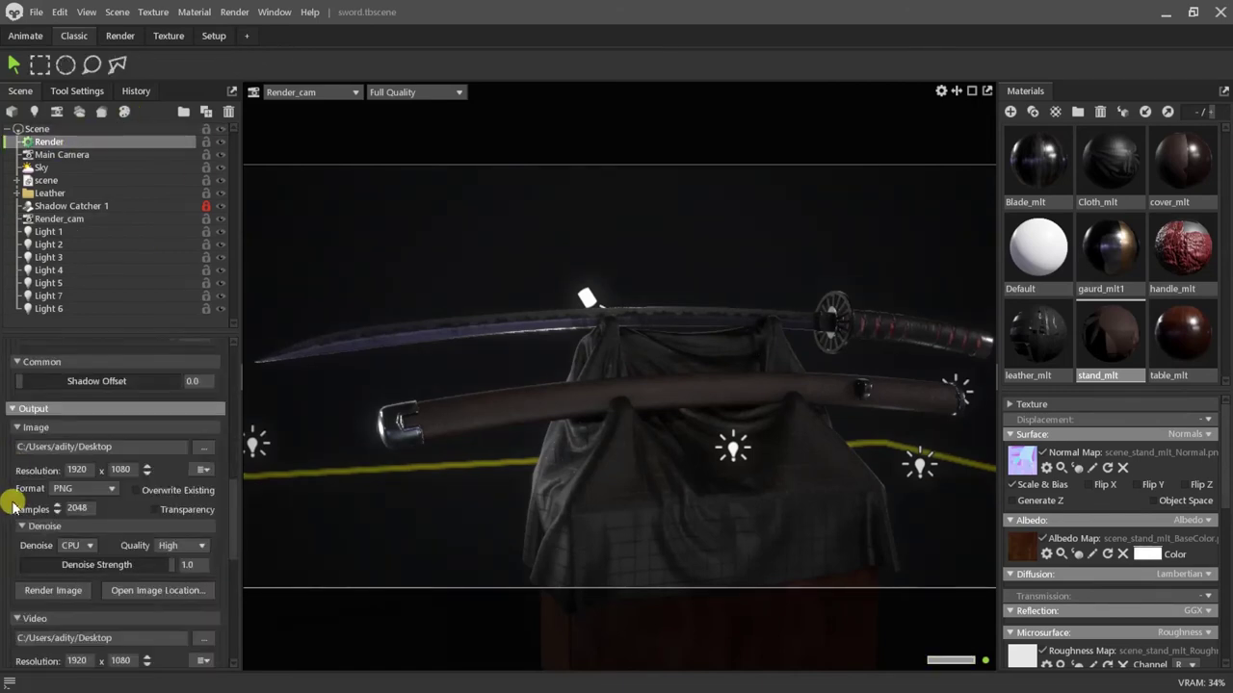
click(65, 490)
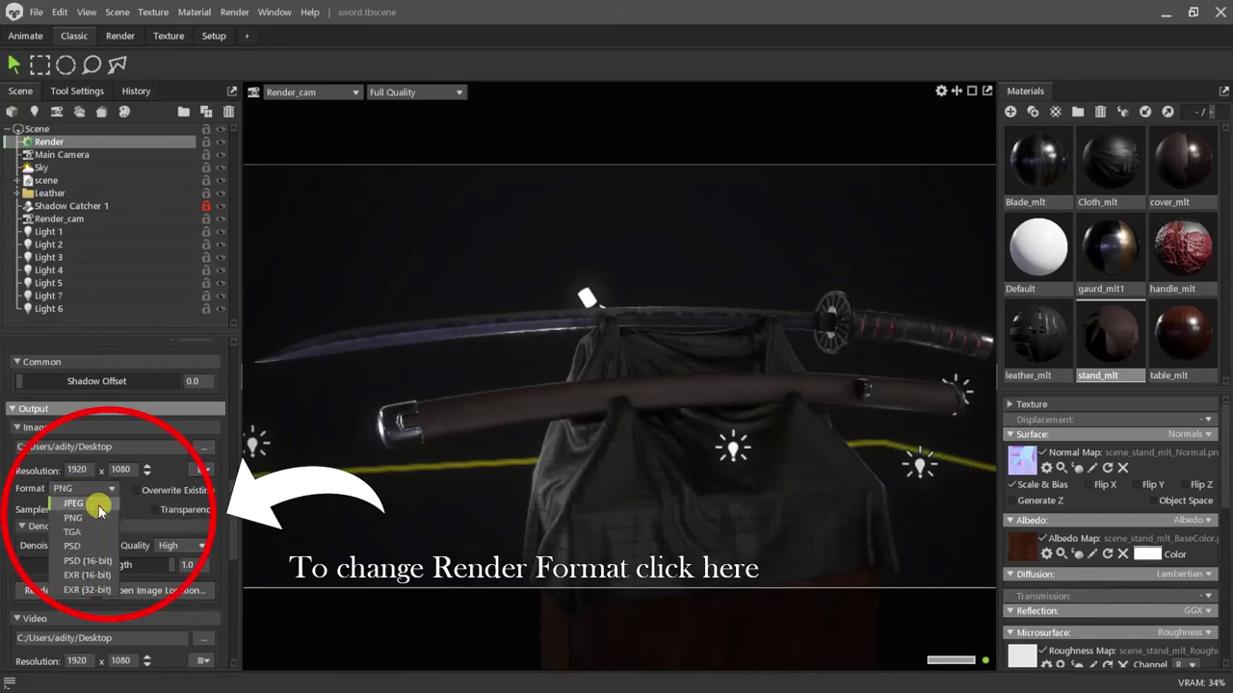
click(108, 489)
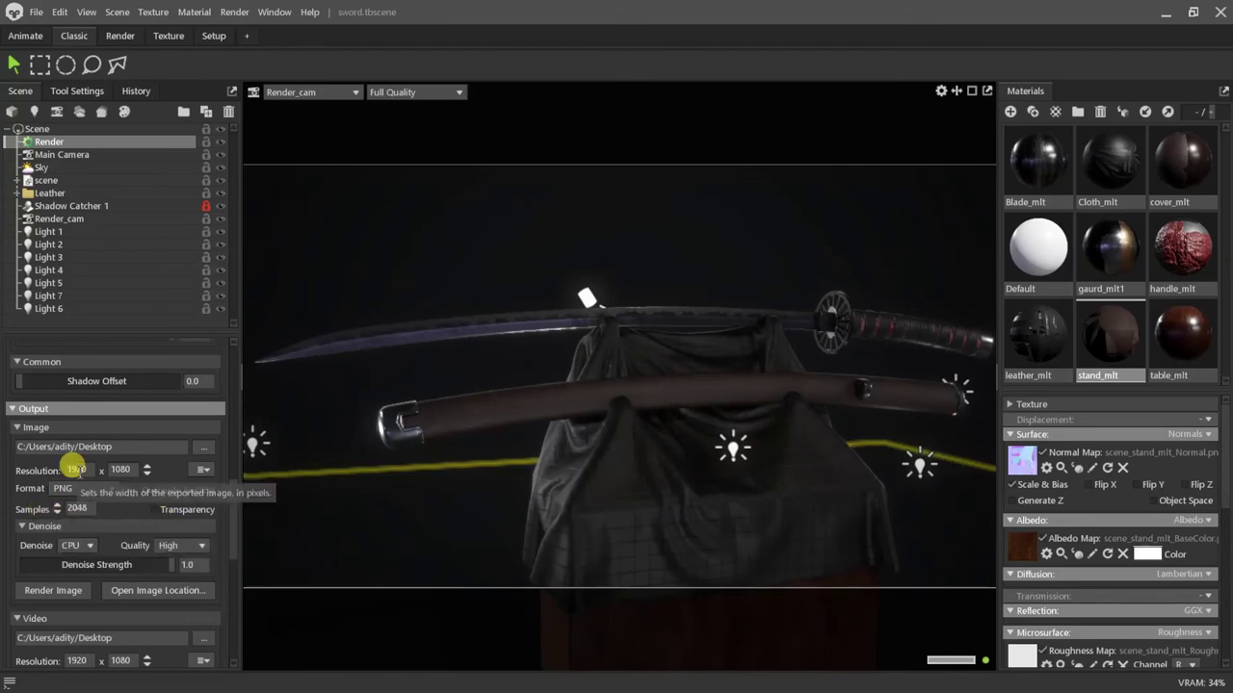
scroll(19, 481, up, 1)
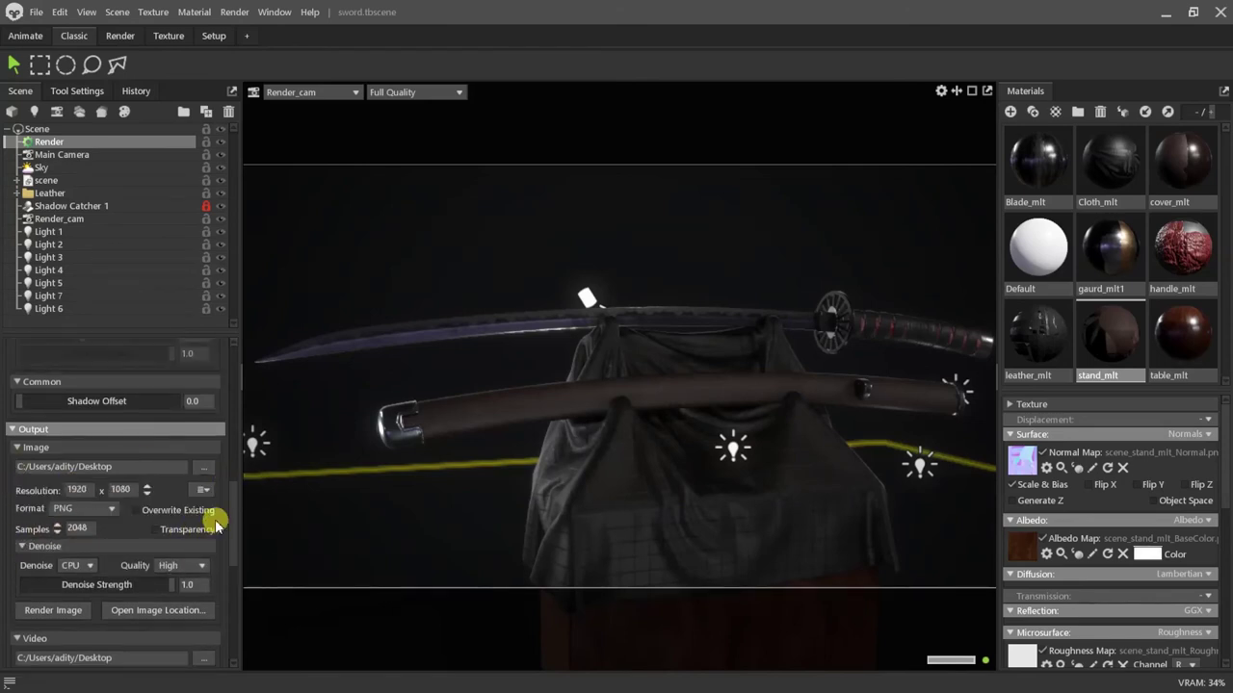
Add Render_cam to the render cameras and disable Main Camera there.
scroll(227, 510, down, 5)
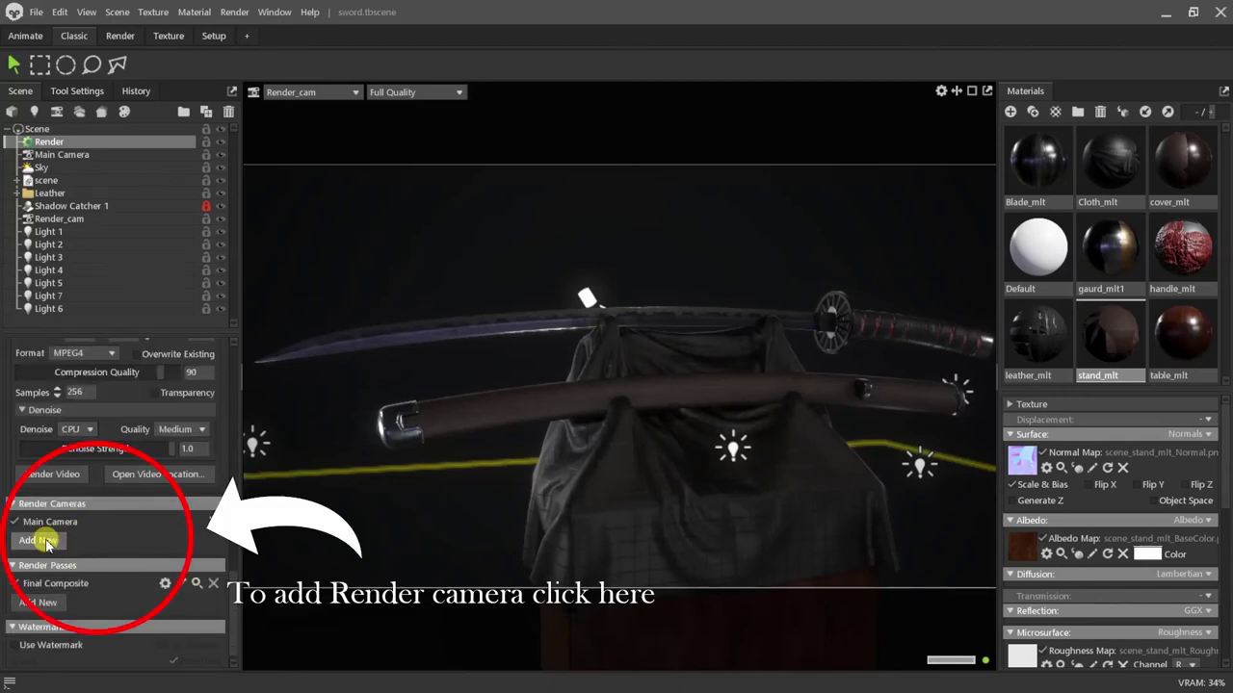
click(52, 541)
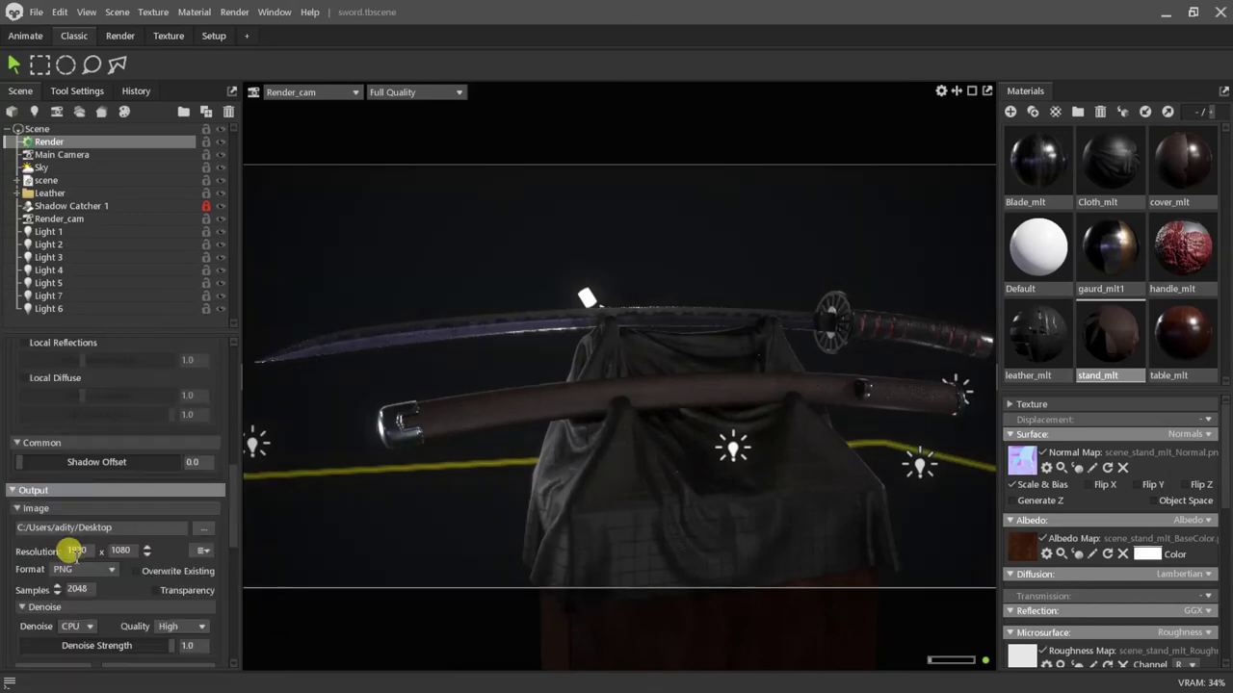
scroll(43, 578, down, 5)
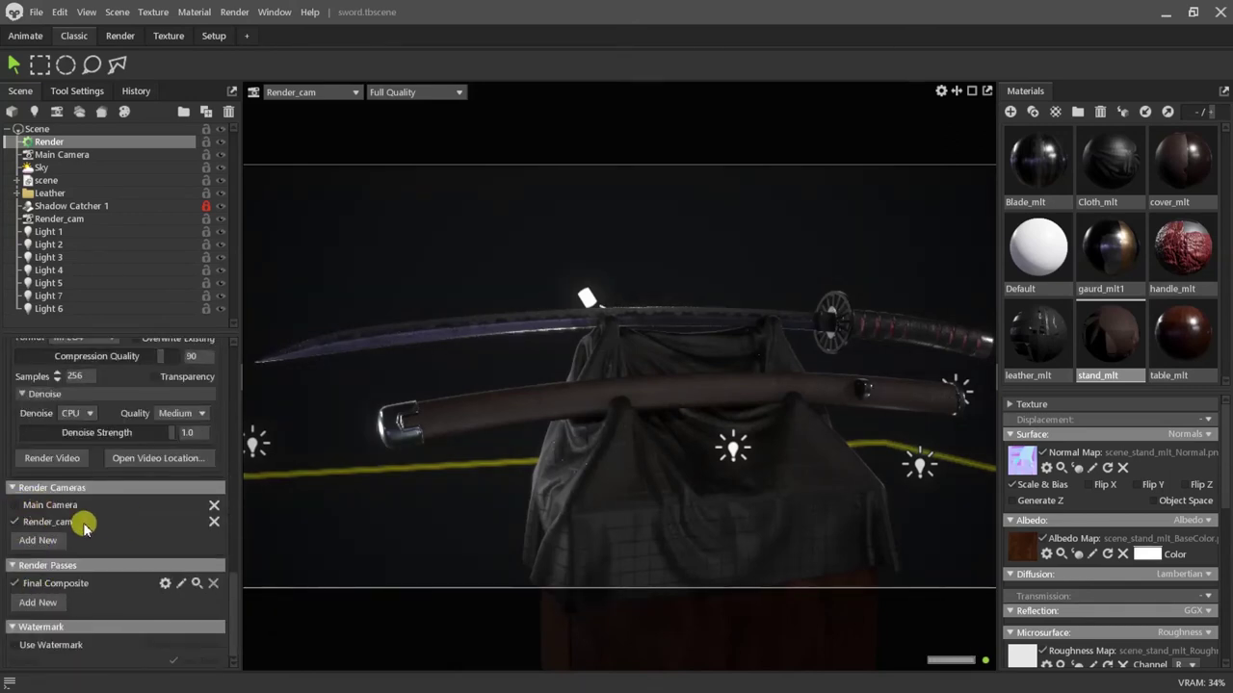
scroll(135, 517, down, 1)
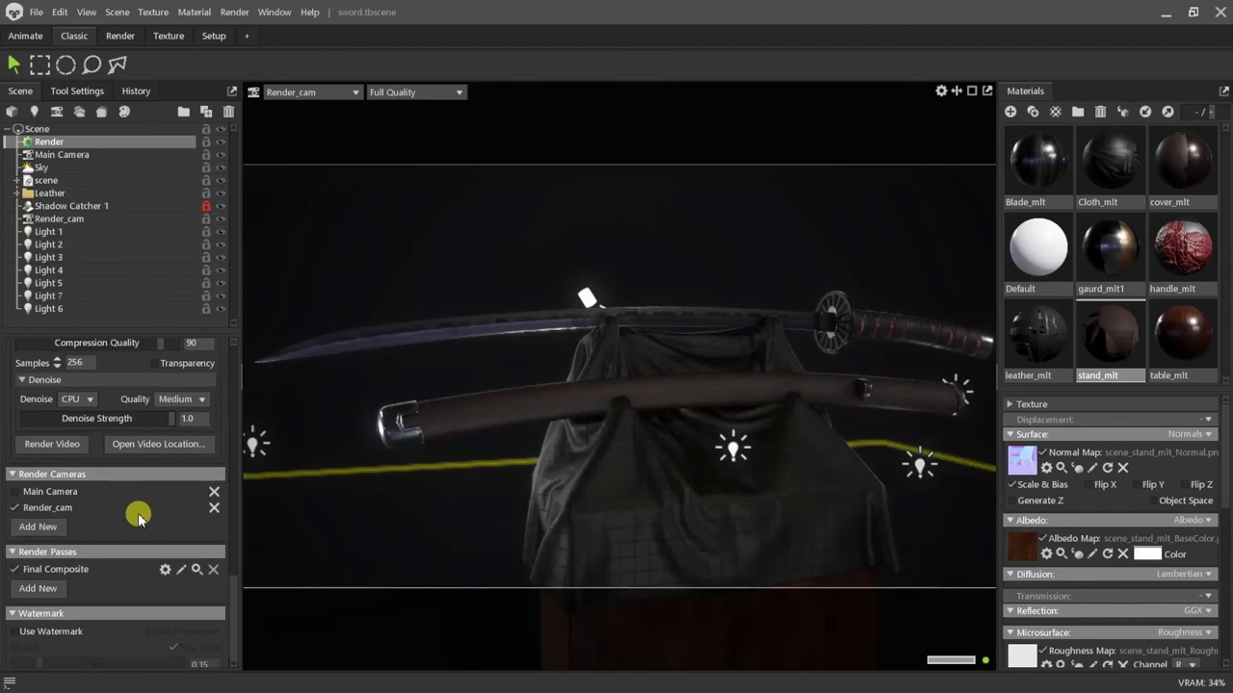
Look through the render passes that can be added, including the material value passes, without adding one.
click(42, 590)
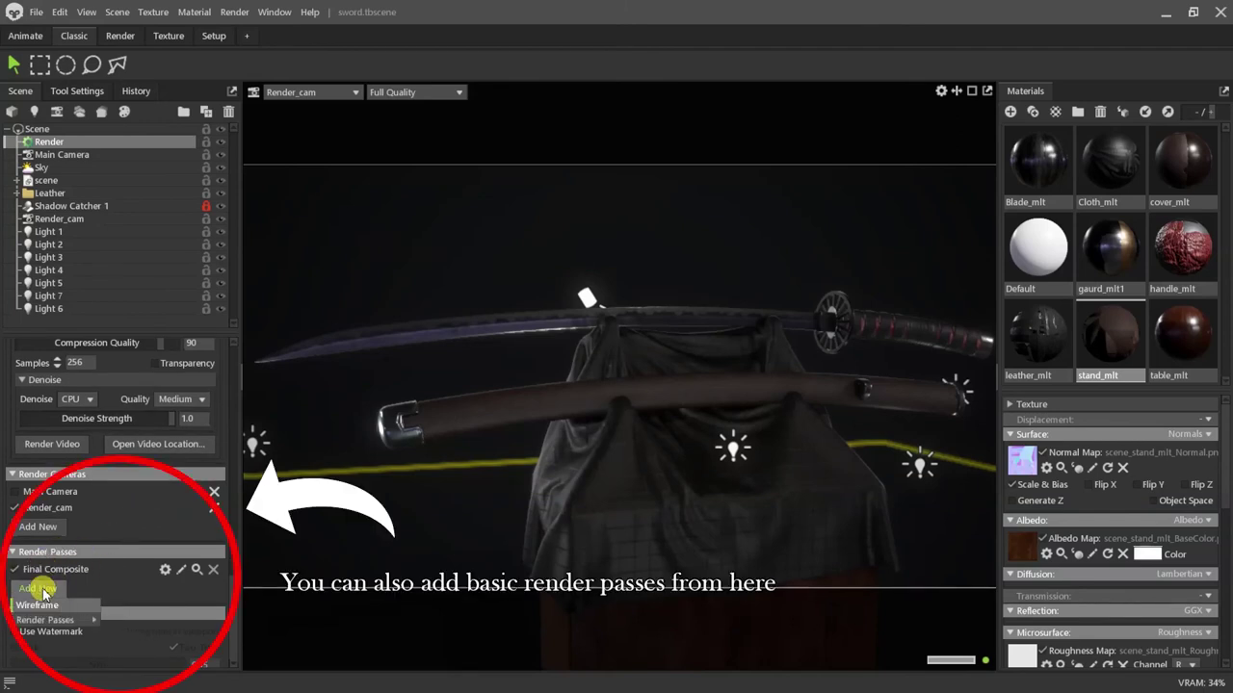
mouse_move(58, 619)
mouse_move(132, 621)
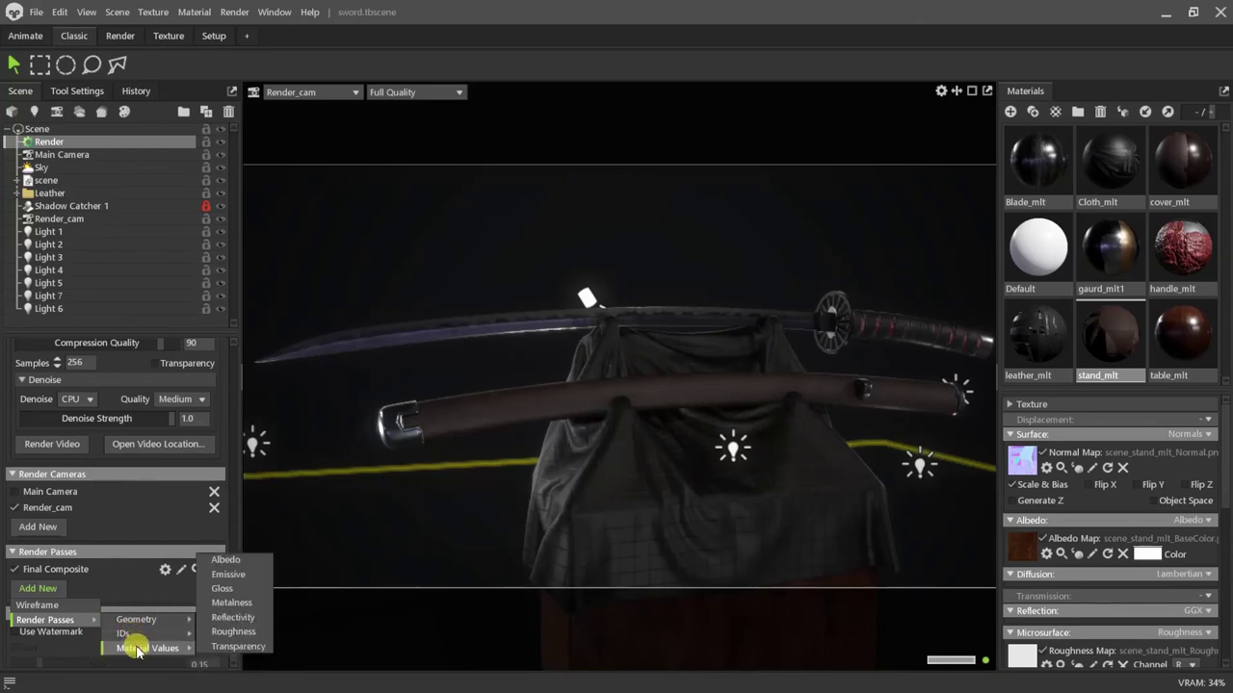
click(113, 573)
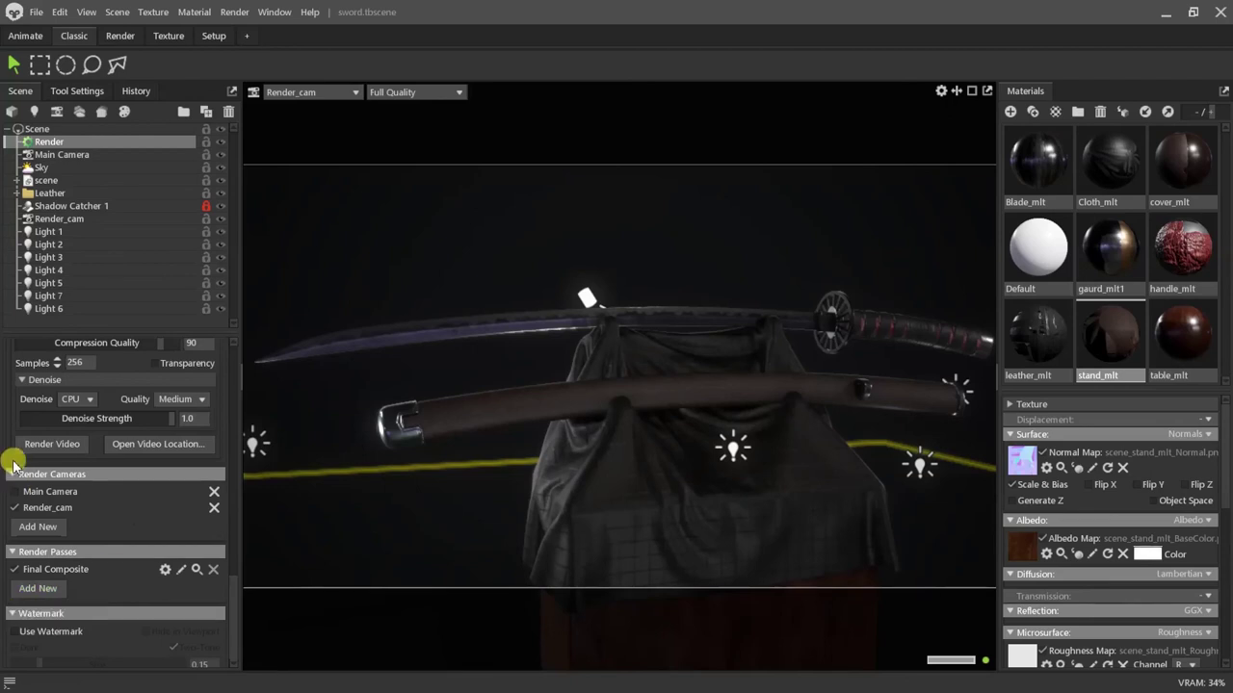
scroll(14, 464, up, 2)
scroll(13, 462, up, 7)
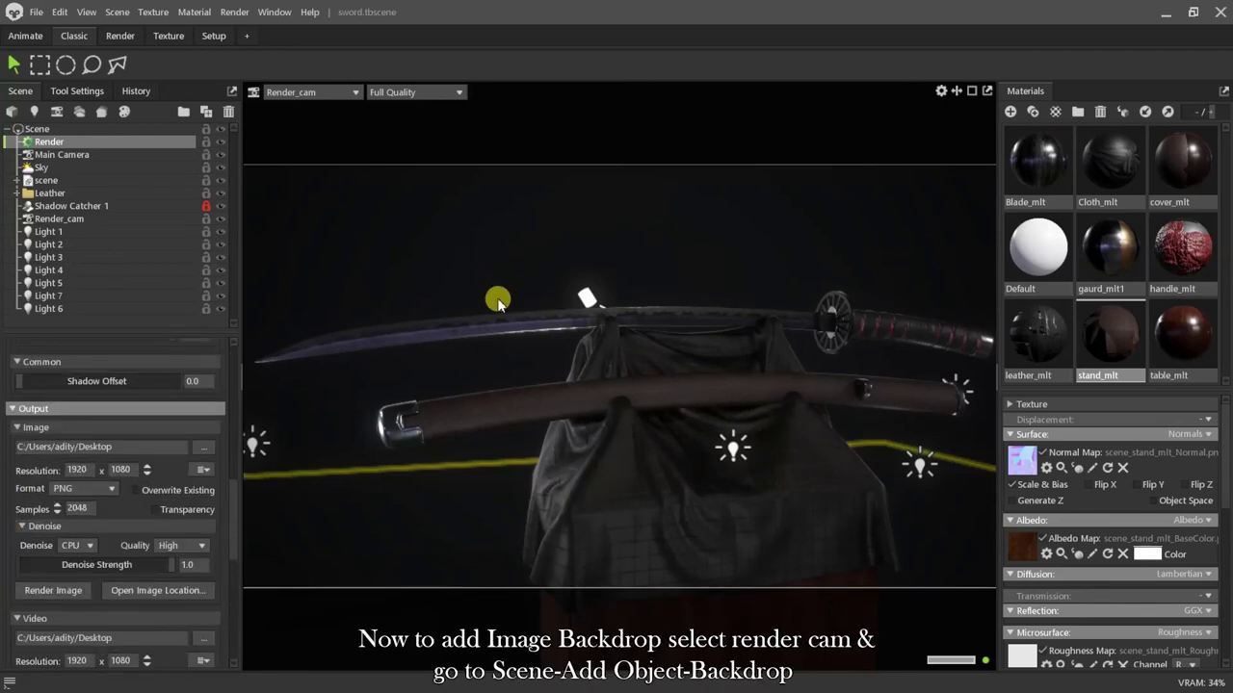
Add a backdrop with the dark, blurred interior image to Render_cam and hide Shadow Catcher 1.
click(60, 218)
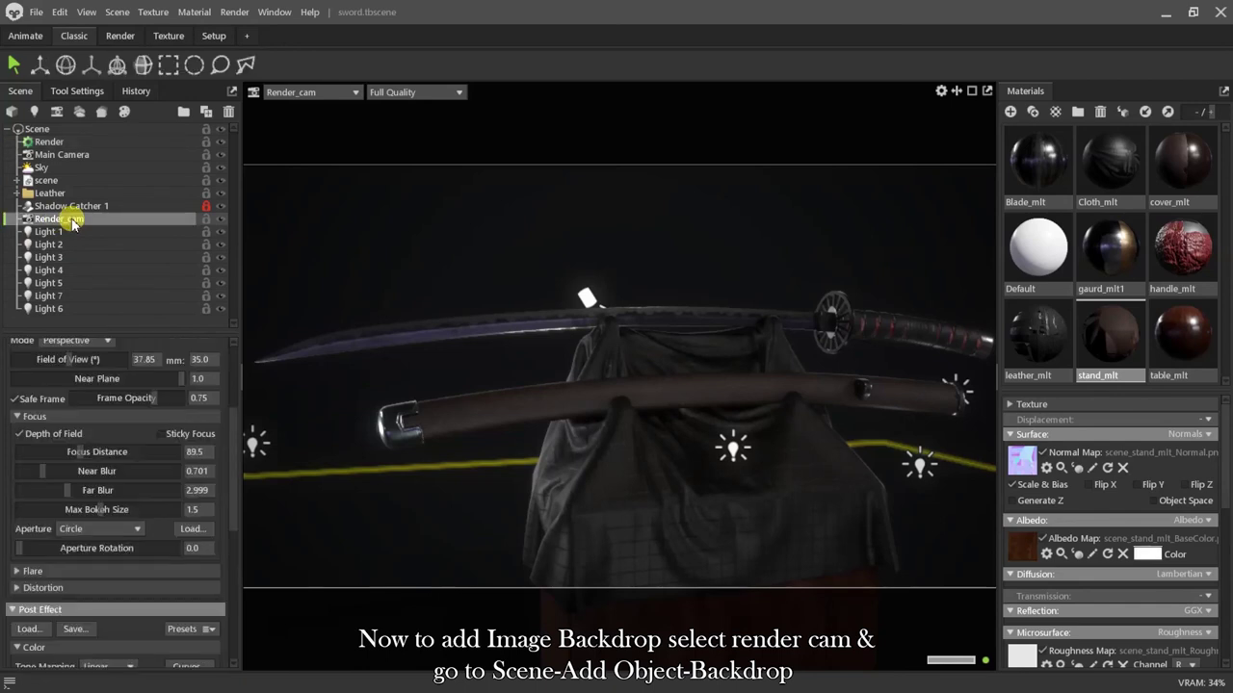
click(119, 13)
mouse_move(128, 41)
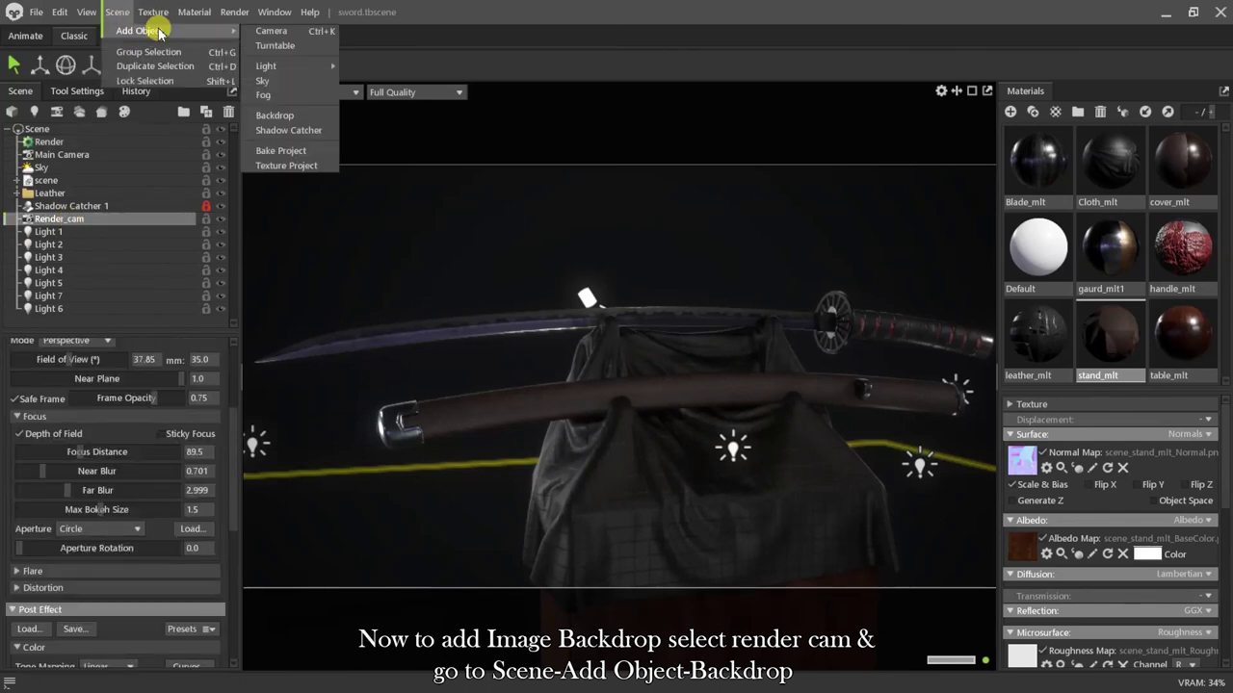
click(276, 117)
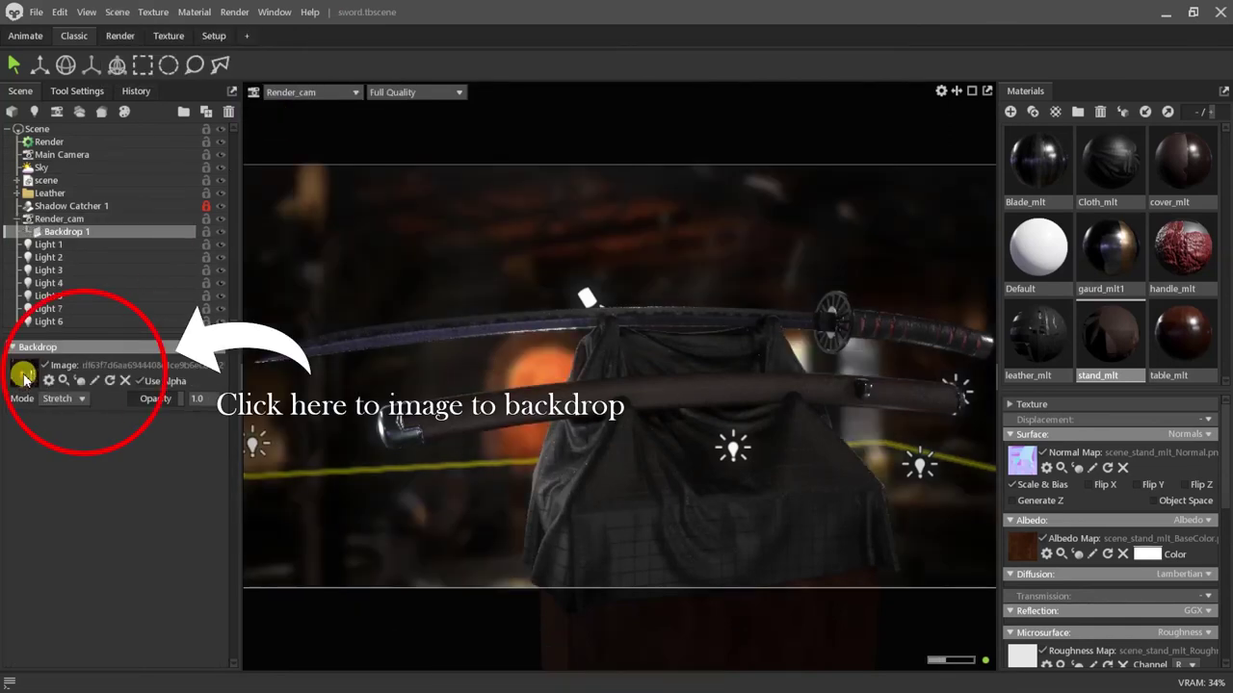
click(221, 208)
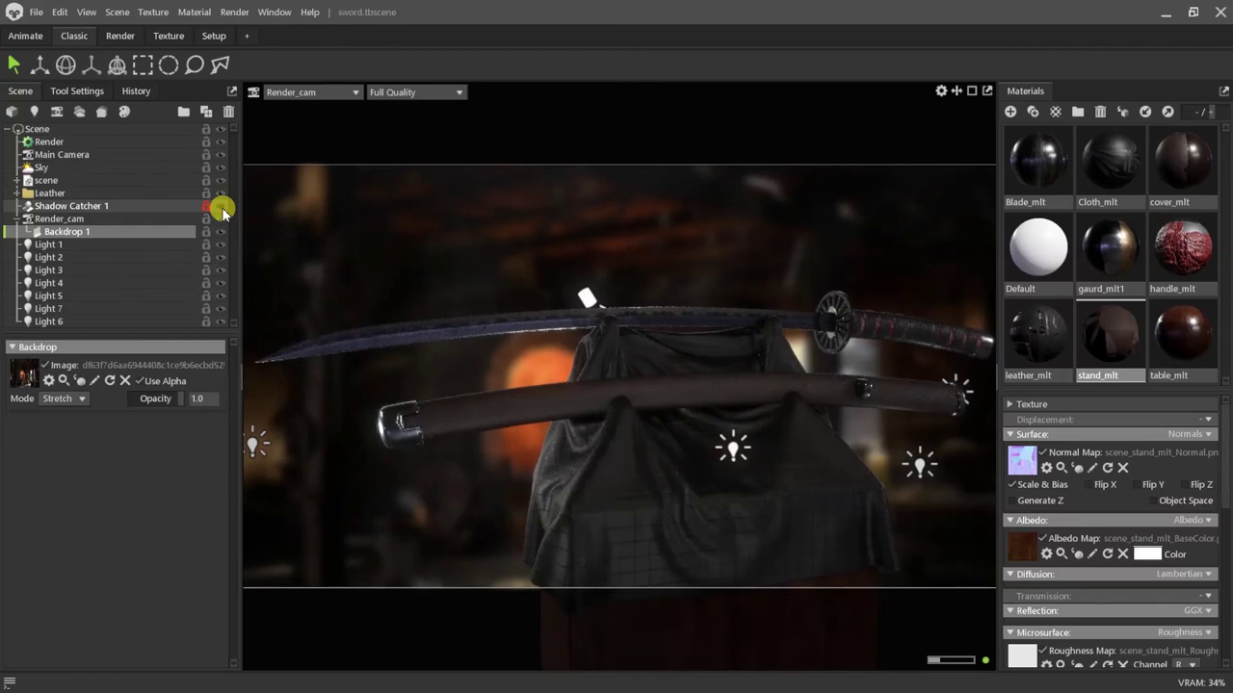
Tint Light 1 a pale warm peach with an orange hue of about 30°, and deselect the light.
click(48, 245)
click(181, 385)
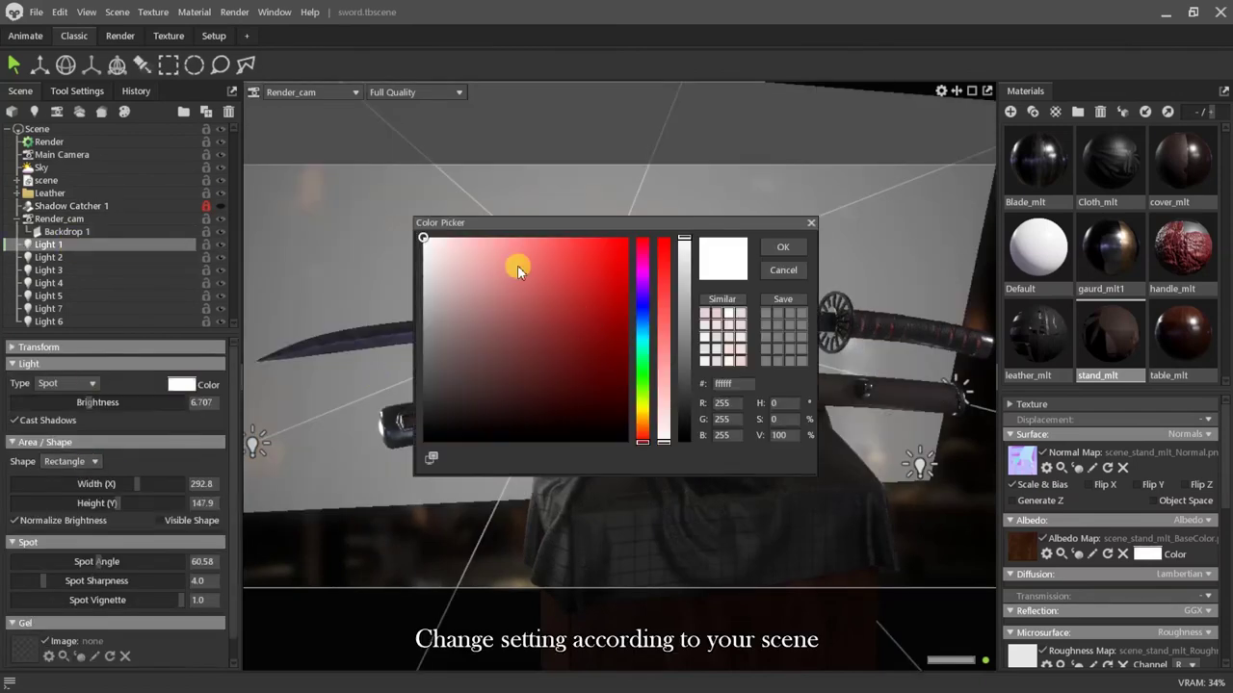
drag(647, 438, 643, 424)
drag(523, 254, 517, 231)
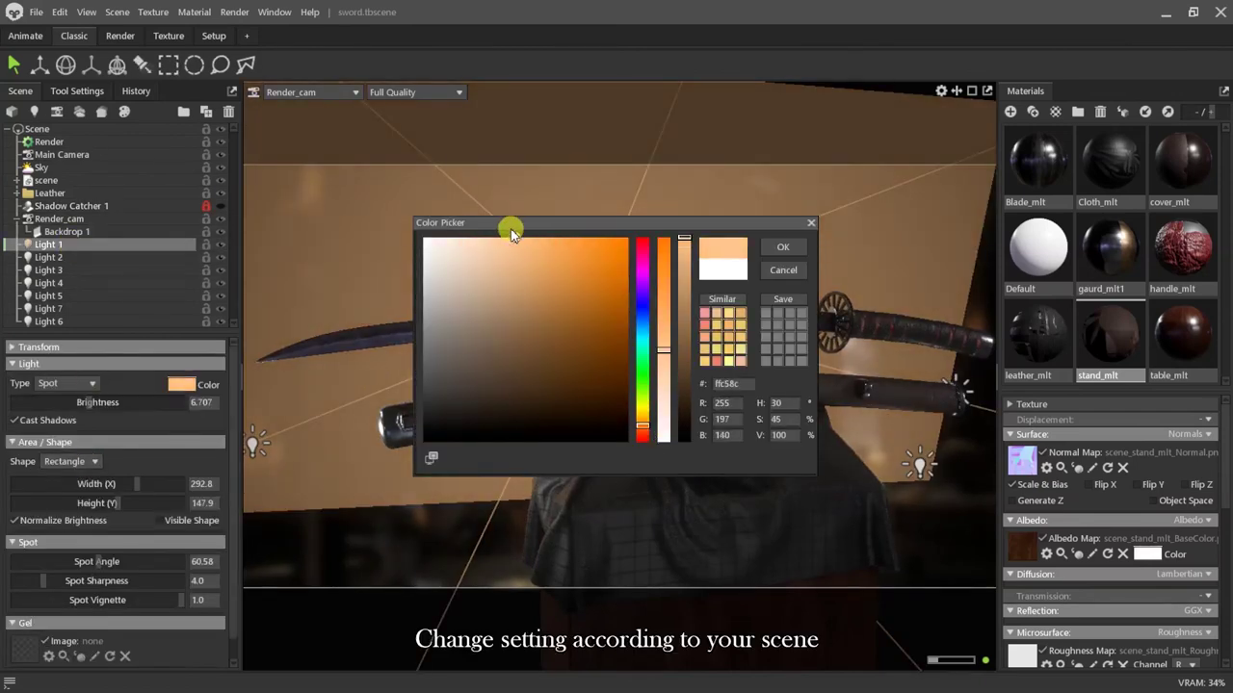
click(783, 246)
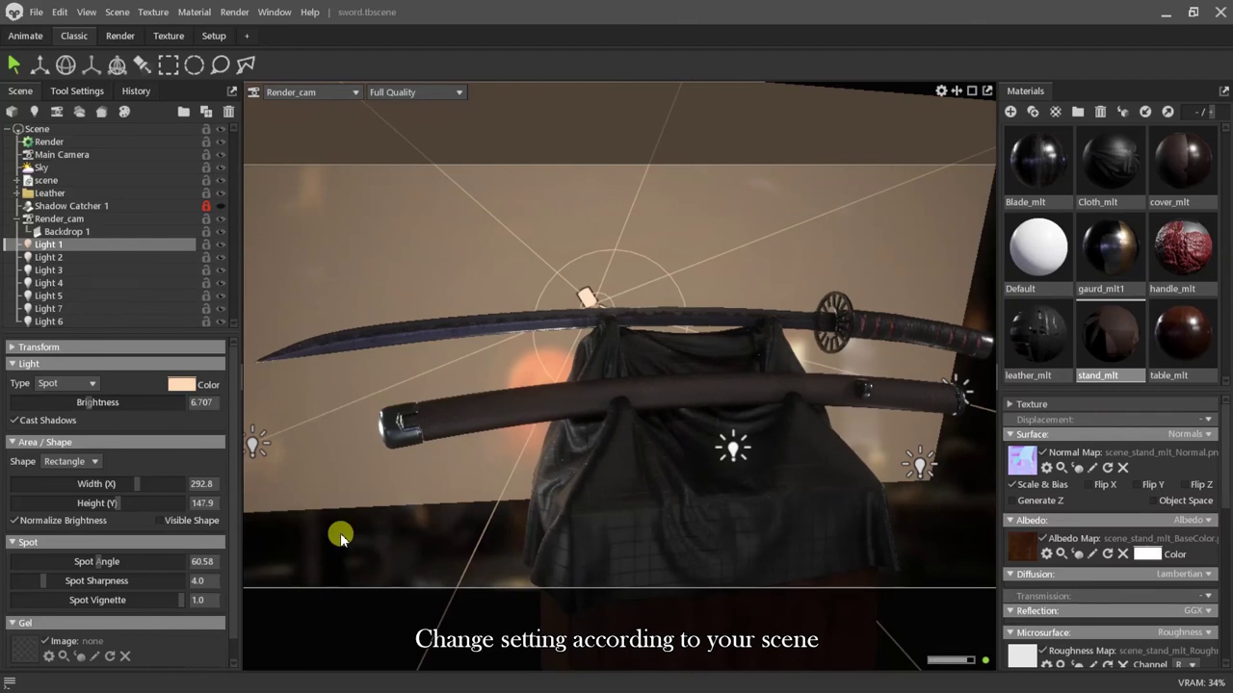
click(340, 532)
Increase Render_cam's vignette strength to about 0.65 and its softness to about 0.7.
click(58, 218)
scroll(17, 594, down, 5)
mouse_move(87, 565)
mouse_down()
mouse_move(105, 563)
mouse_move(89, 585)
mouse_up()
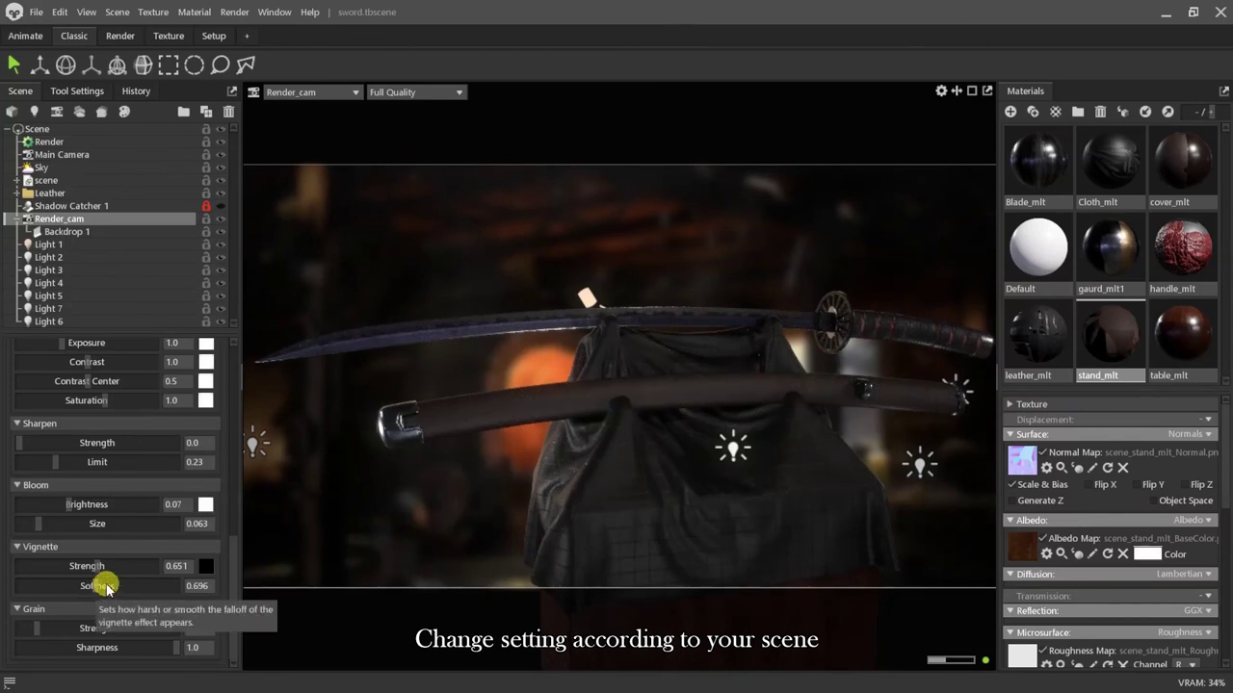
Start rendering the still image with the current output settings.
click(49, 142)
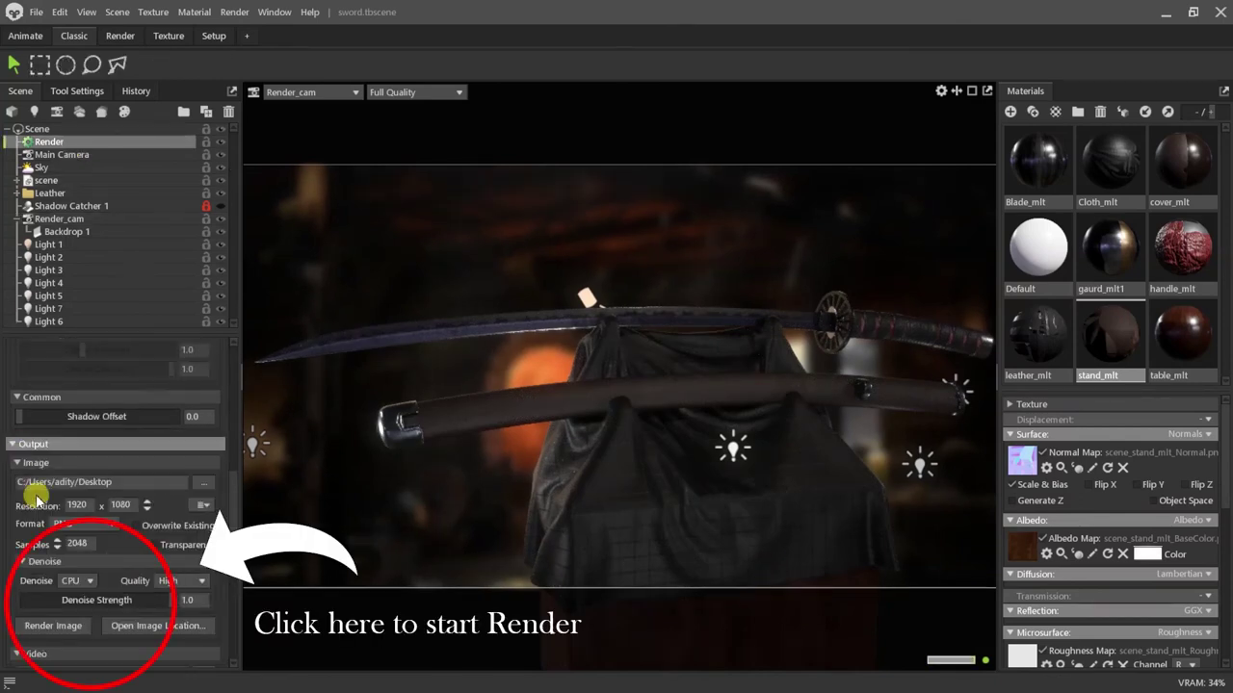
click(58, 625)
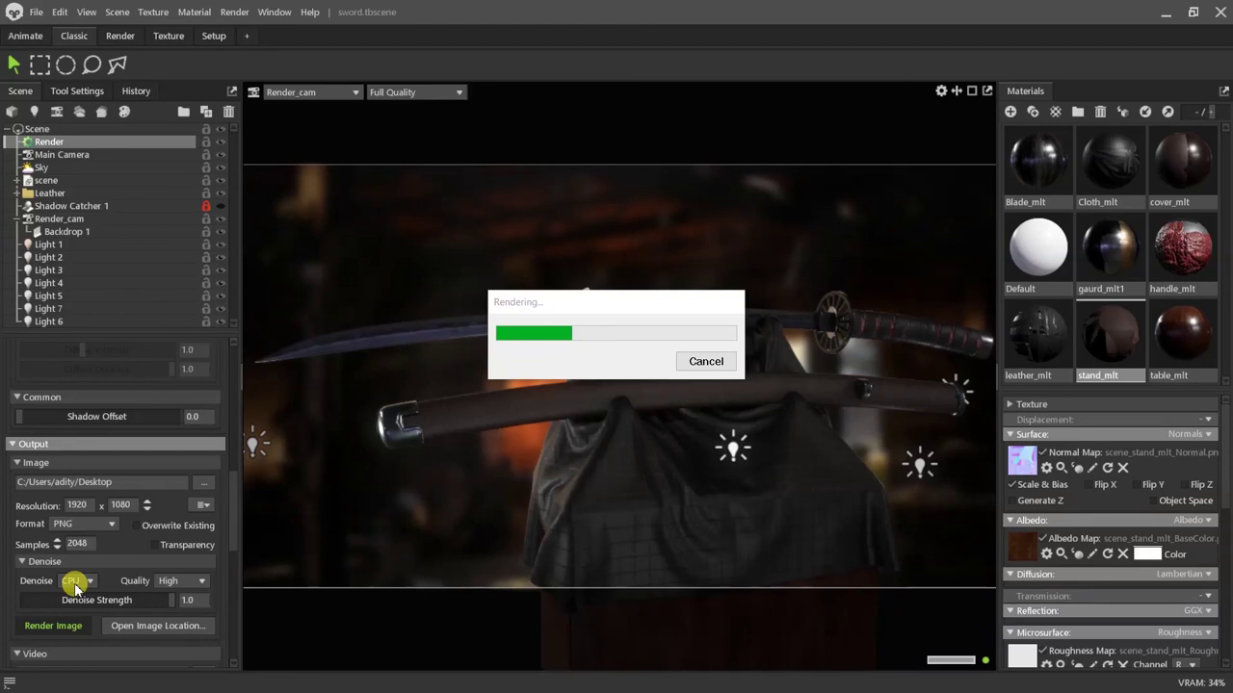